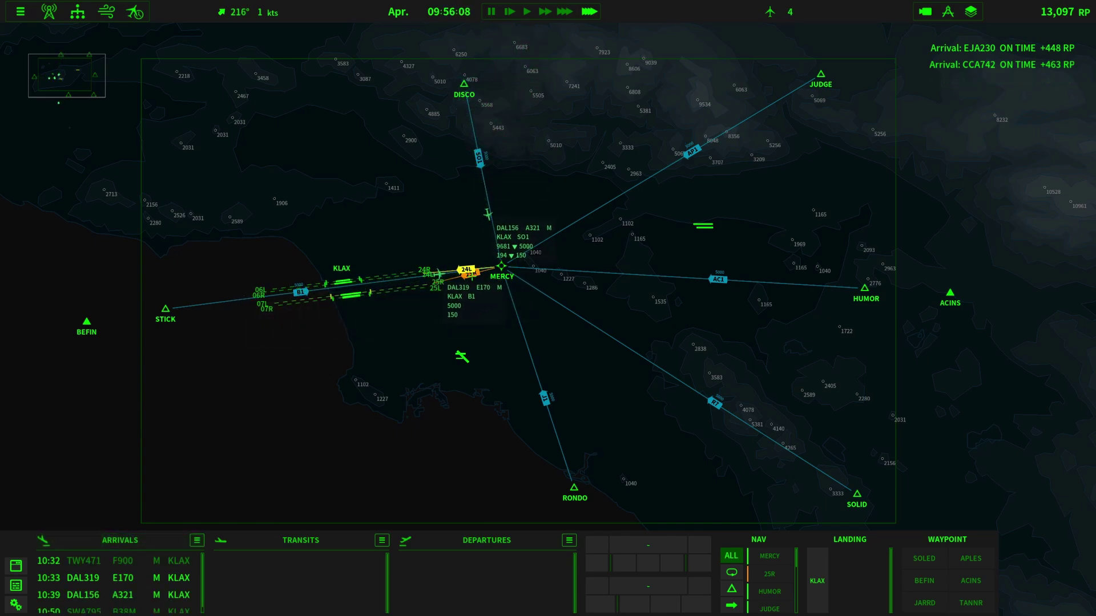
Zoom the radar map in and back out on the new KLAX session
{"action": "scroll", "coordinate": [548, 308], "scroll_direction": "up", "scroll_amount": 3}
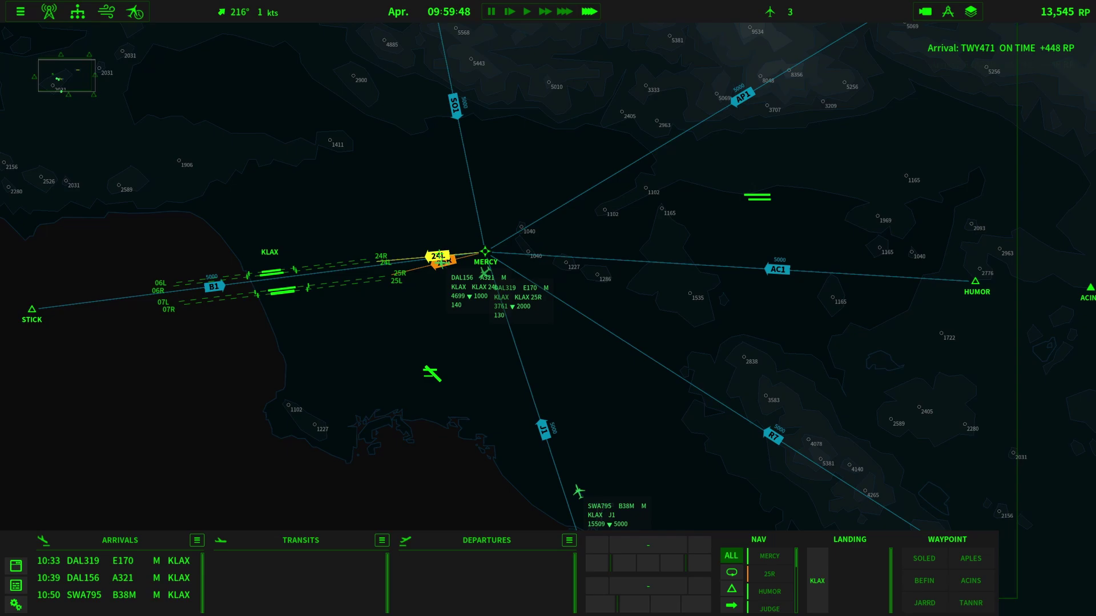
{"action": "scroll", "coordinate": [478, 348], "scroll_direction": "down", "scroll_amount": 3}
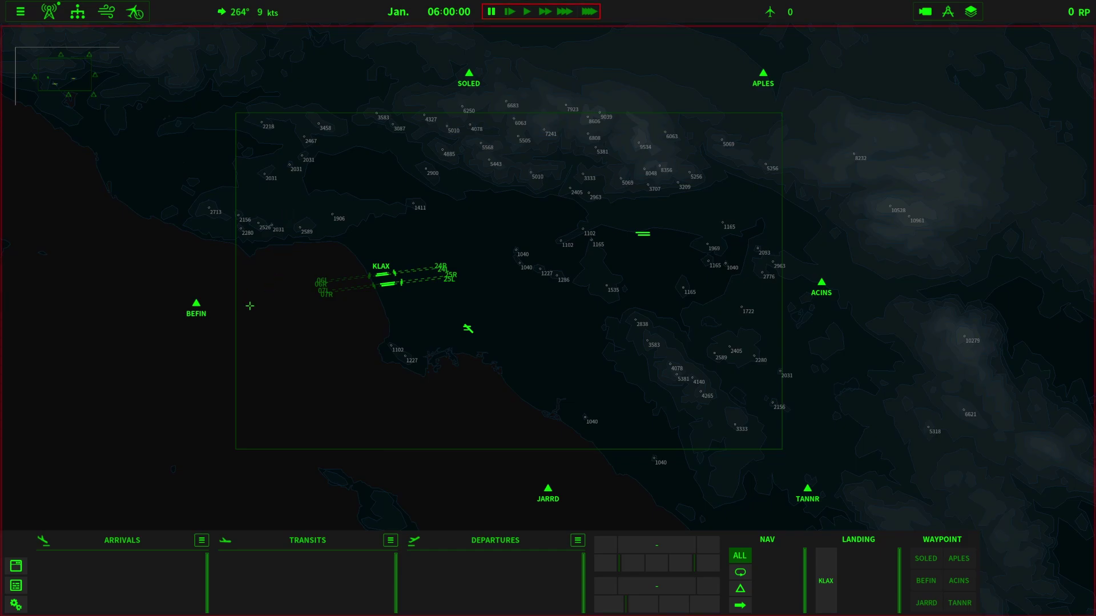
Deploy custom waypoints MARCO west, PLUTO north and STAGE north-east of KLAX
{"action": "left_click", "coordinate": [49, 10]}
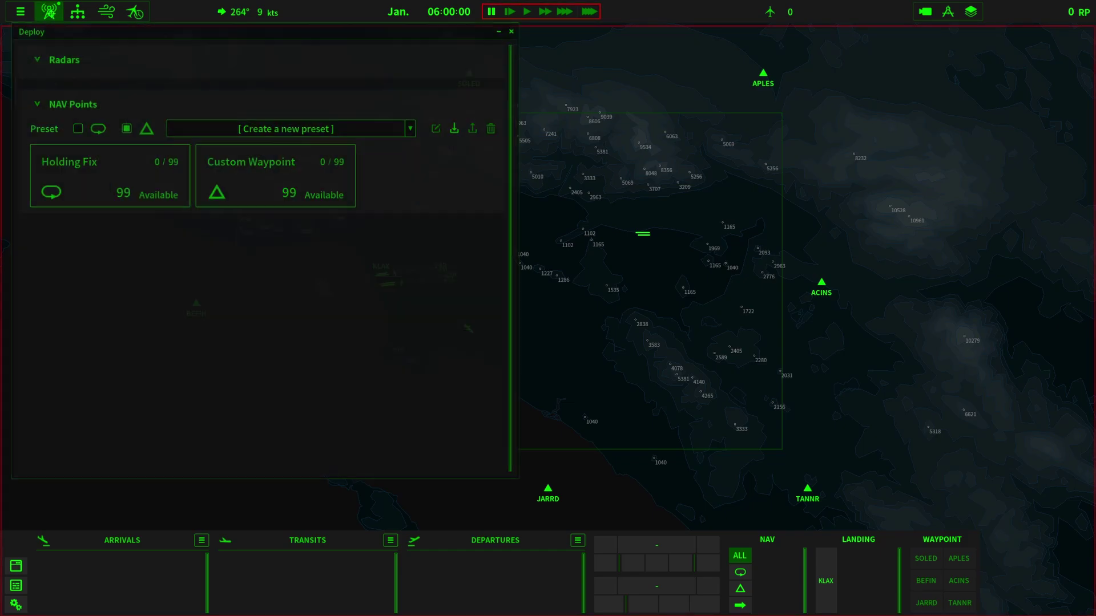
{"action": "left_click", "coordinate": [240, 169]}
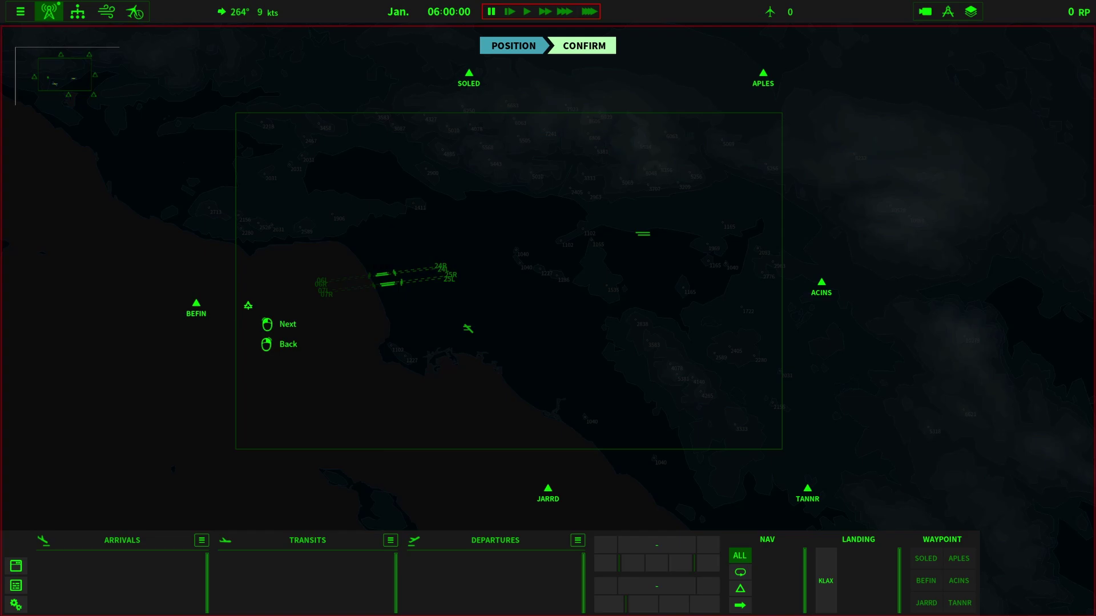
{"action": "left_click", "coordinate": [248, 305]}
{"action": "left_click", "coordinate": [249, 306]}
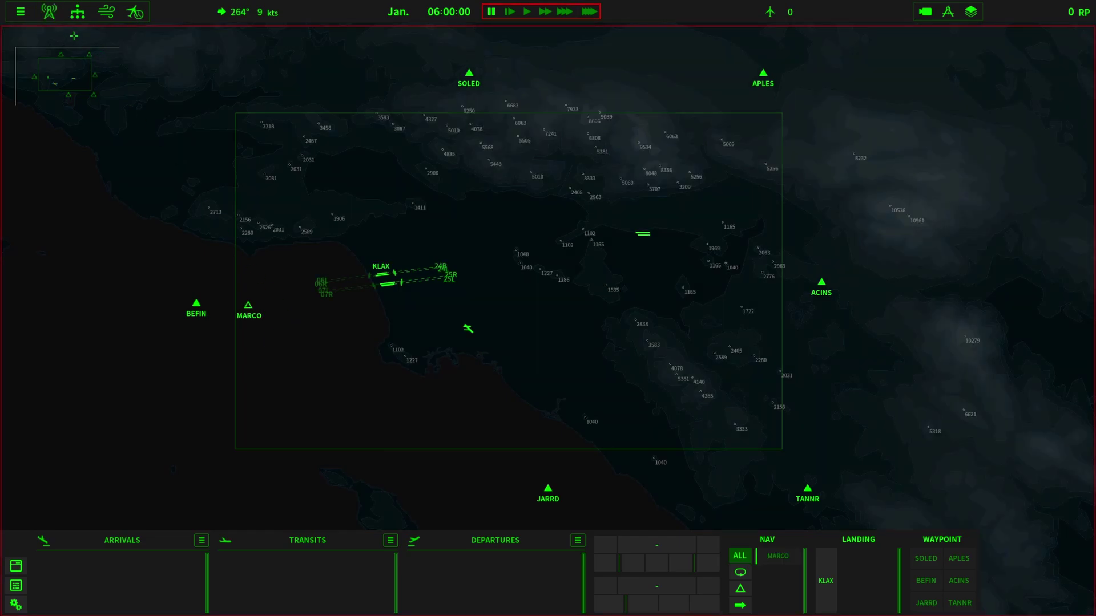
{"action": "left_click", "coordinate": [49, 11]}
{"action": "left_click", "coordinate": [258, 193]}
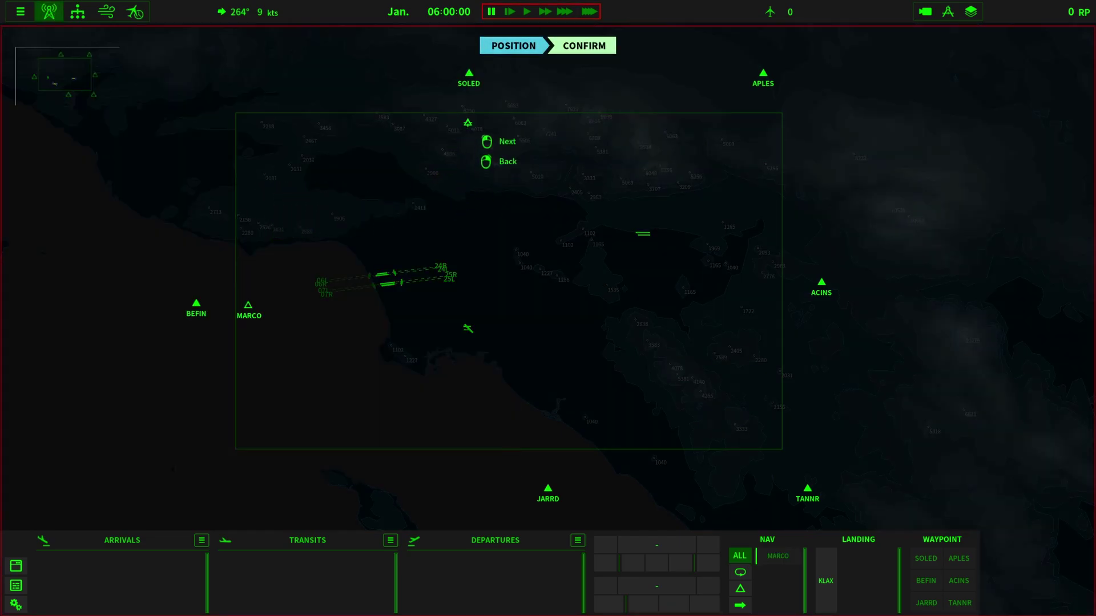
{"action": "left_click", "coordinate": [474, 125]}
{"action": "left_click", "coordinate": [474, 124]}
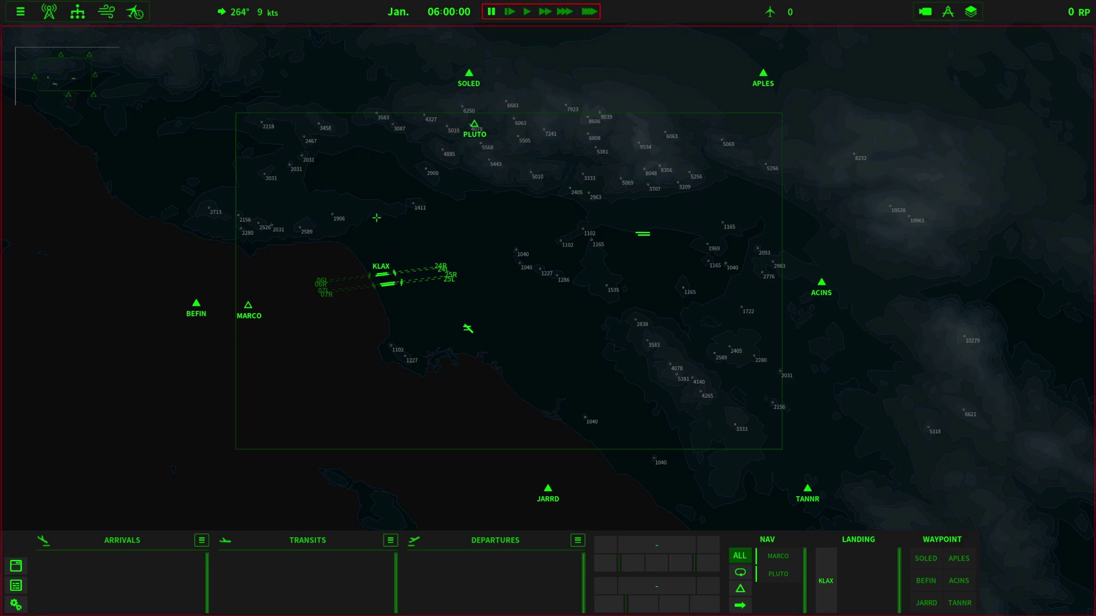
{"action": "left_click", "coordinate": [49, 12]}
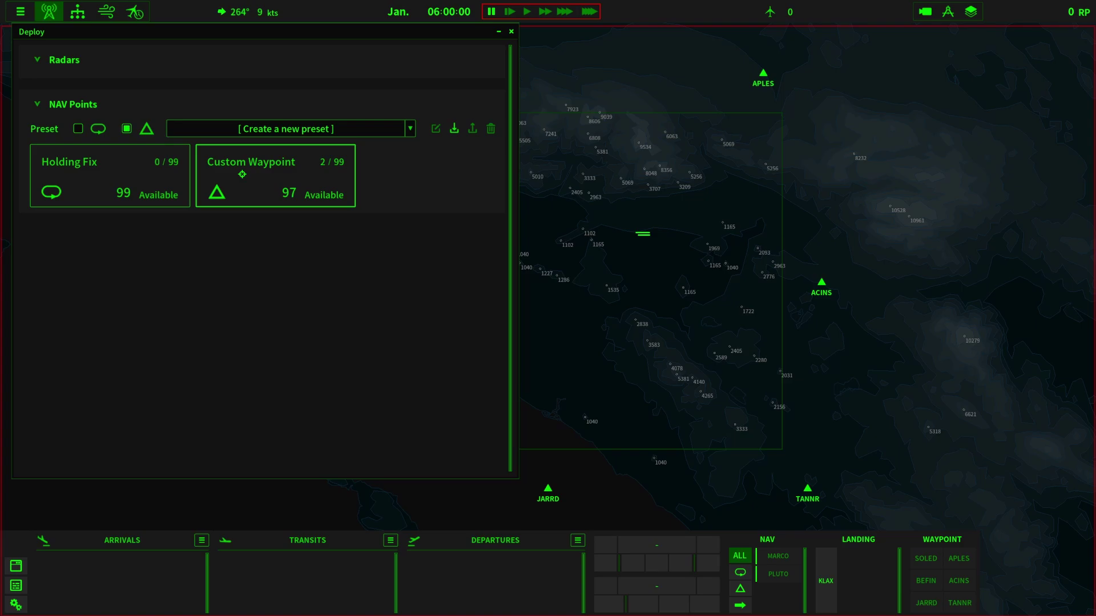
{"action": "left_click", "coordinate": [259, 193]}
{"action": "left_click", "coordinate": [752, 128]}
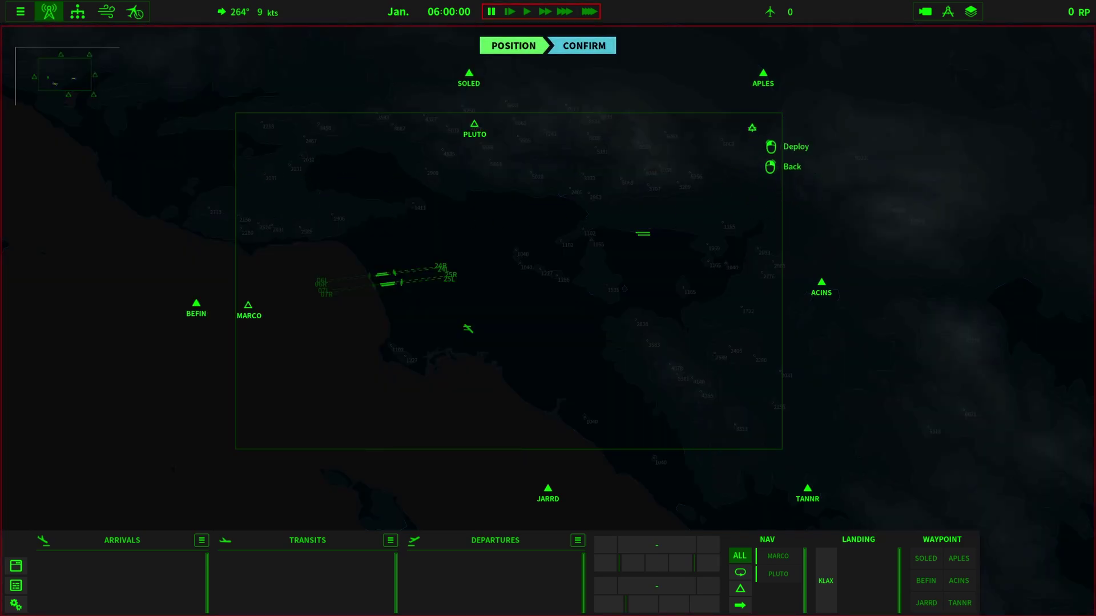
{"action": "left_click", "coordinate": [752, 128]}
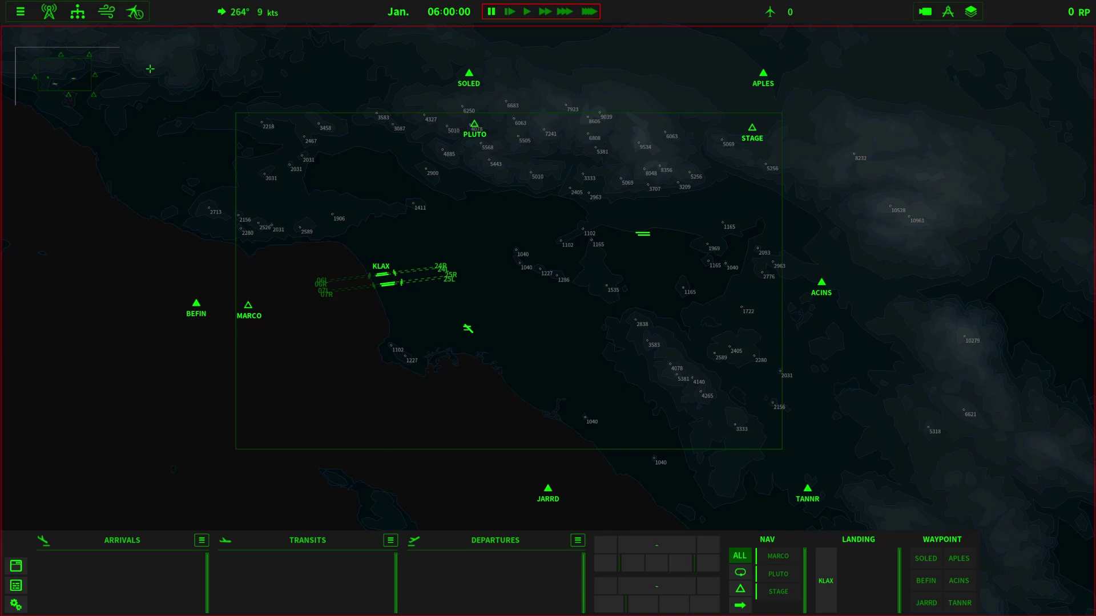
Deploy custom waypoints PROXY east, CHILD south-east and TOPIC near the southern coast
{"action": "left_click", "coordinate": [49, 11]}
{"action": "left_click", "coordinate": [251, 188]}
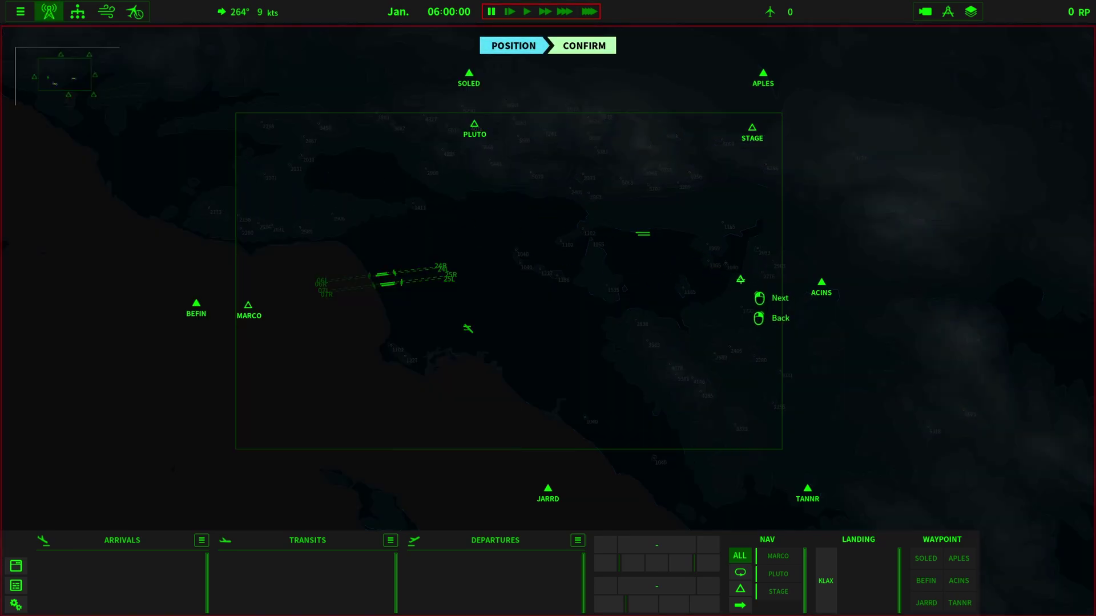
{"action": "left_click", "coordinate": [768, 284]}
{"action": "left_click", "coordinate": [768, 283]}
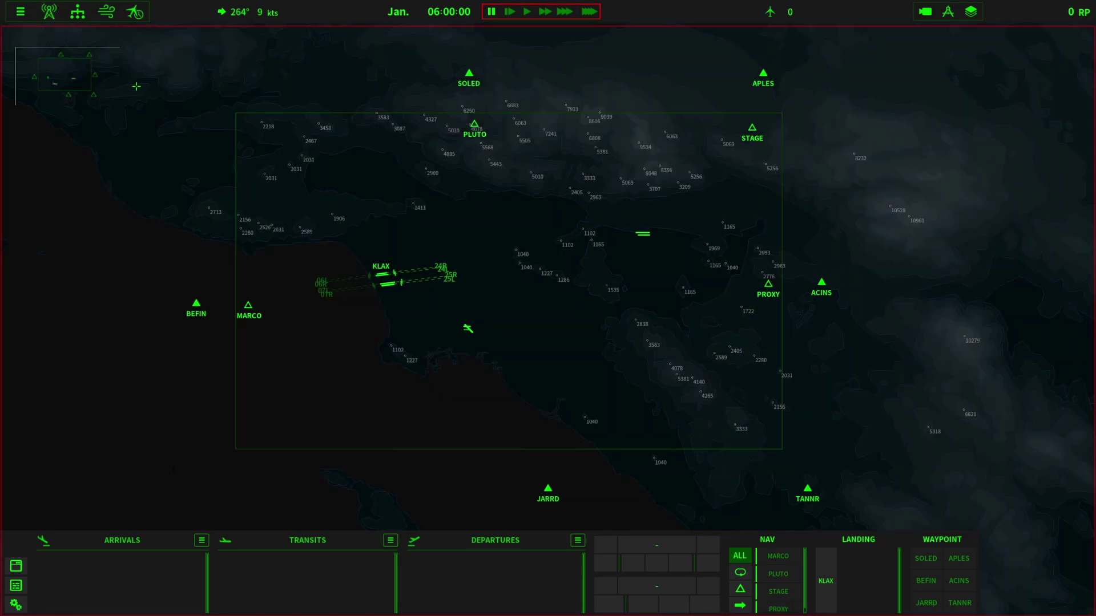
{"action": "left_click", "coordinate": [49, 12]}
{"action": "left_click", "coordinate": [251, 168]}
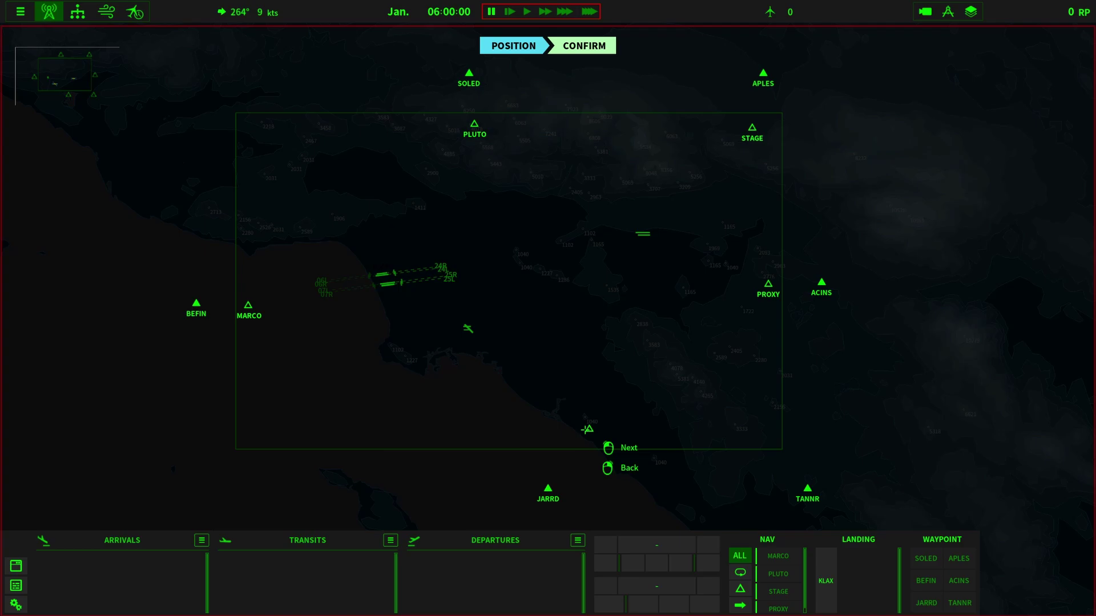
{"action": "left_click", "coordinate": [744, 437]}
{"action": "left_click", "coordinate": [744, 436]}
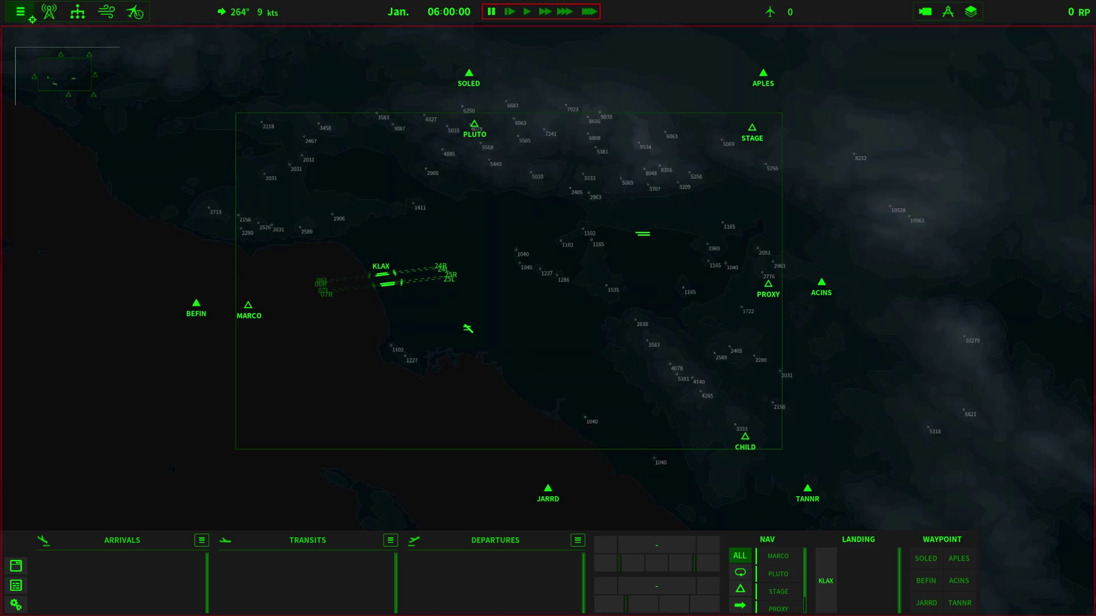
{"action": "left_click", "coordinate": [56, 20]}
{"action": "left_click", "coordinate": [223, 167]}
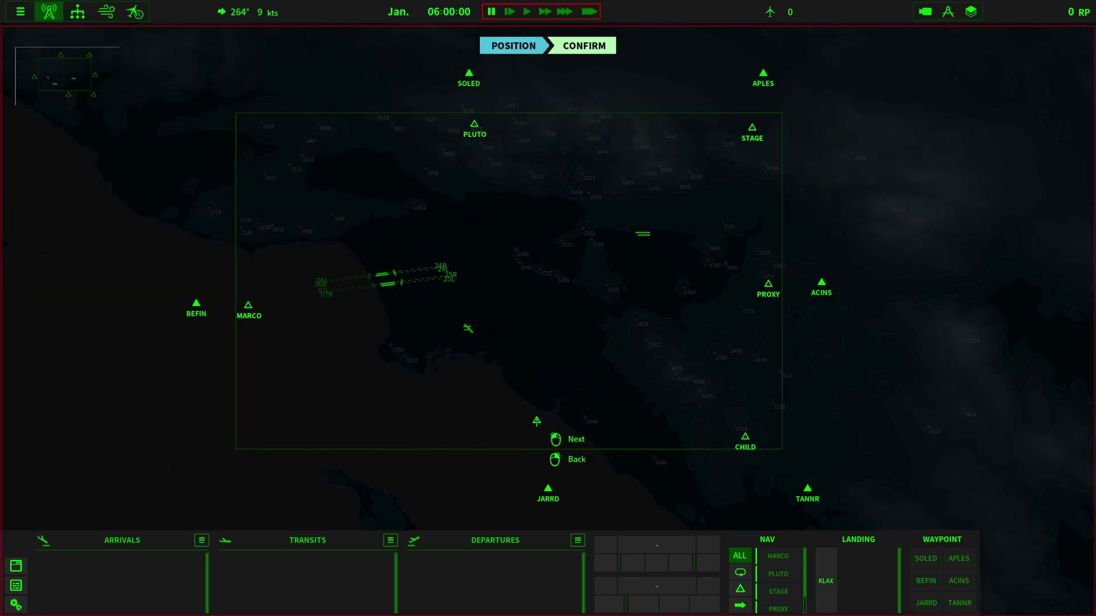
{"action": "left_click", "coordinate": [546, 434]}
{"action": "left_click", "coordinate": [546, 434]}
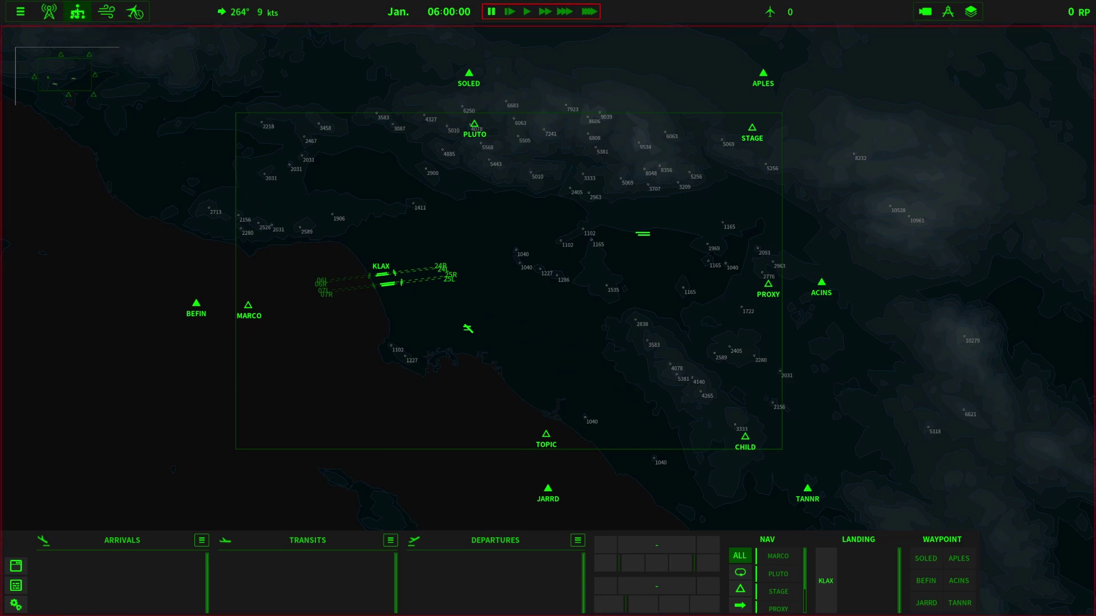
{"action": "scroll", "coordinate": [462, 317], "scroll_direction": "up", "scroll_amount": 1}
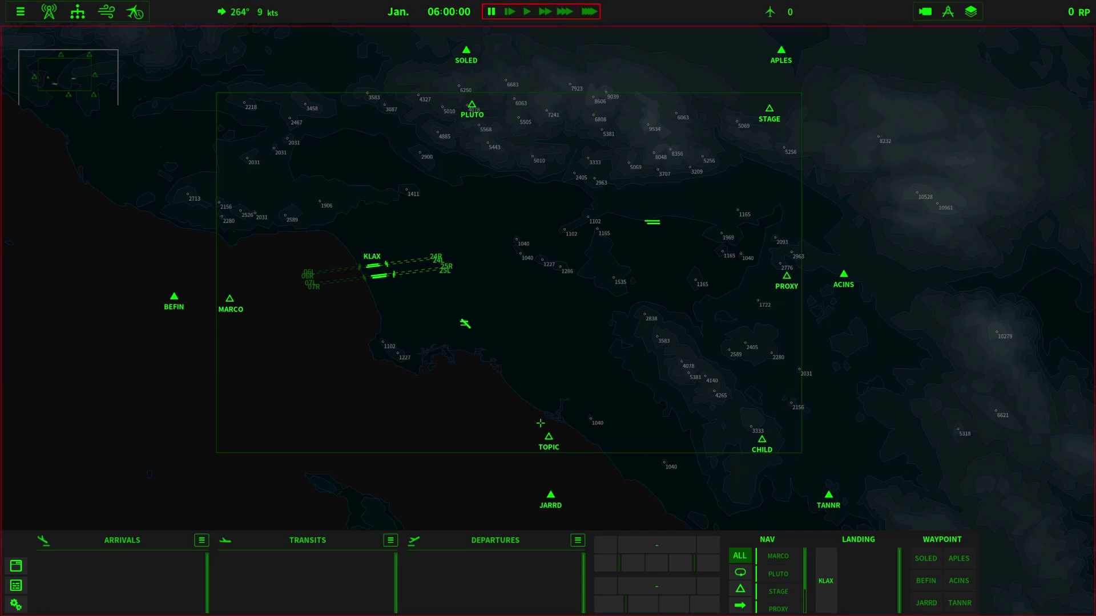
Deploy custom waypoint CANOE just east of KLAX
{"action": "left_click", "coordinate": [78, 12]}
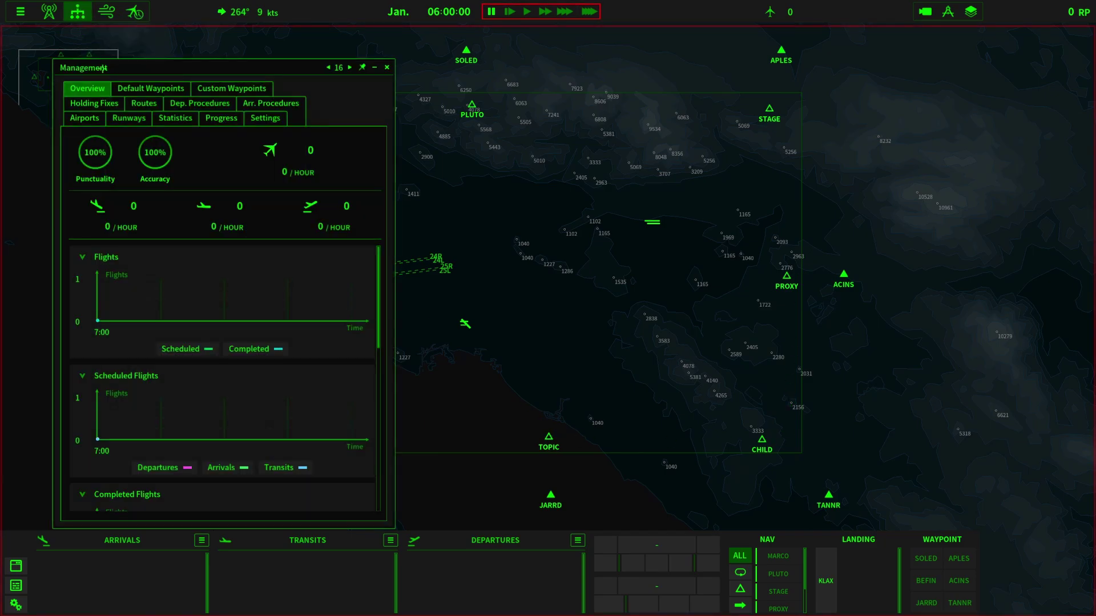
{"action": "left_click", "coordinate": [387, 68]}
{"action": "left_click", "coordinate": [49, 12]}
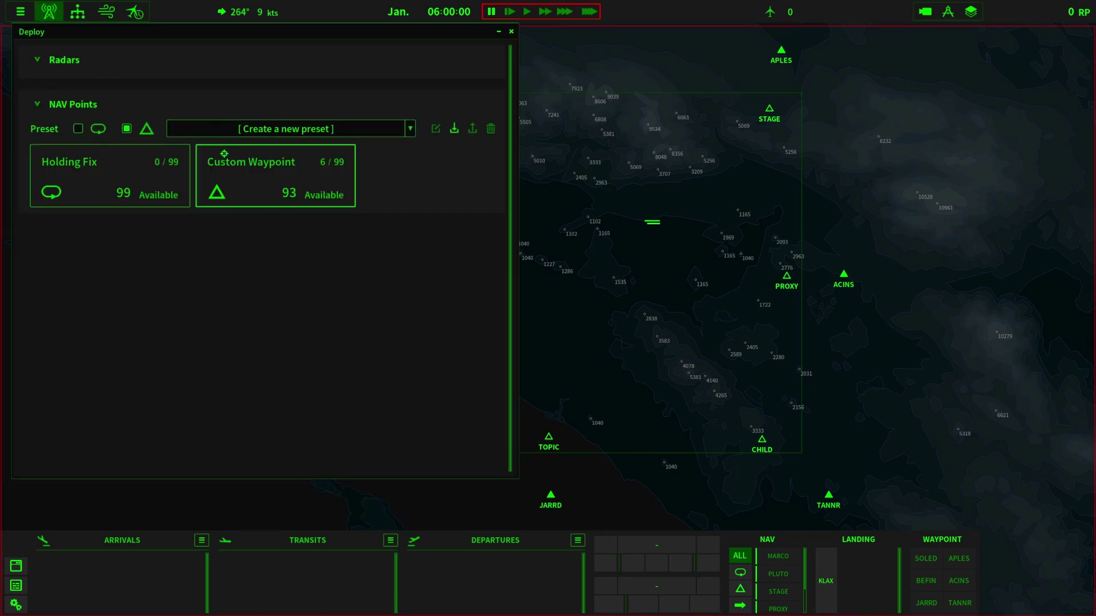
{"action": "left_click", "coordinate": [276, 174]}
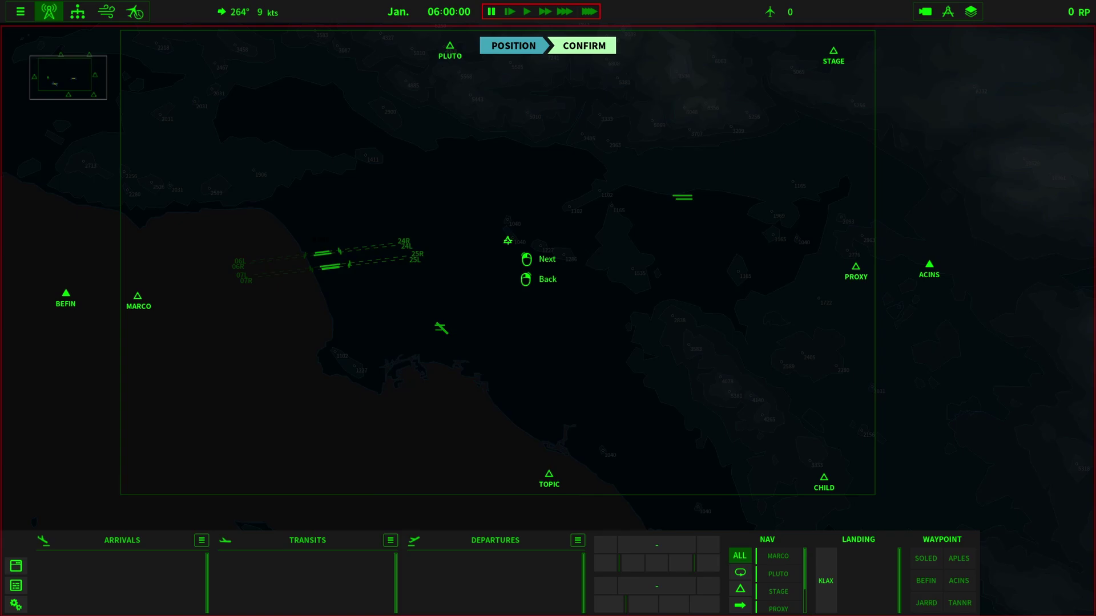
{"action": "left_click", "coordinate": [511, 240]}
{"action": "left_click", "coordinate": [511, 240]}
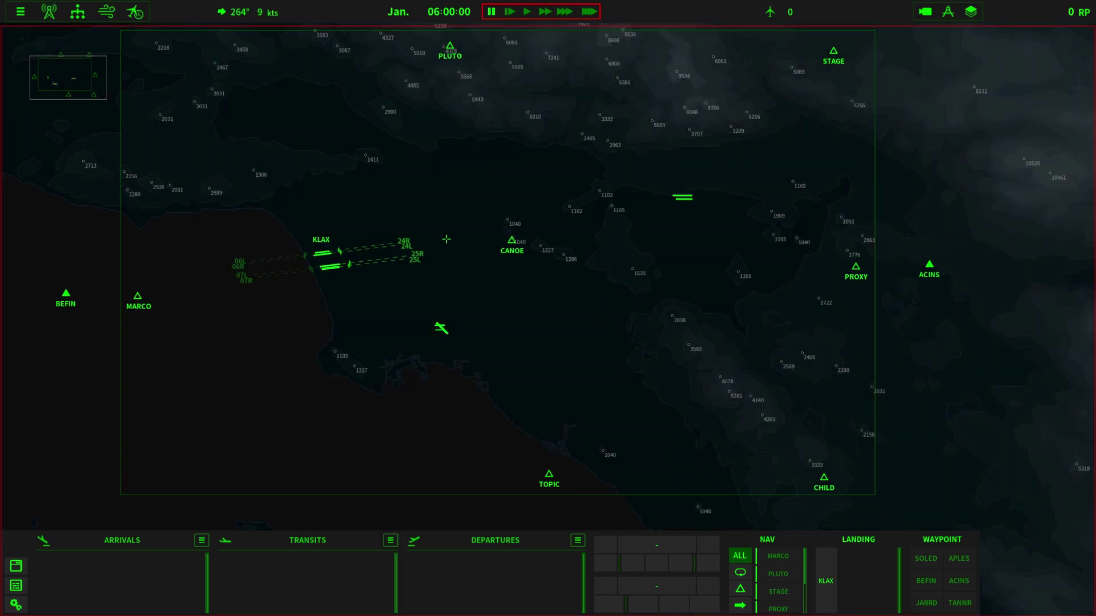
Recolour CANOE yellow in the Custom Waypoints list and close Management
{"action": "left_click", "coordinate": [78, 11]}
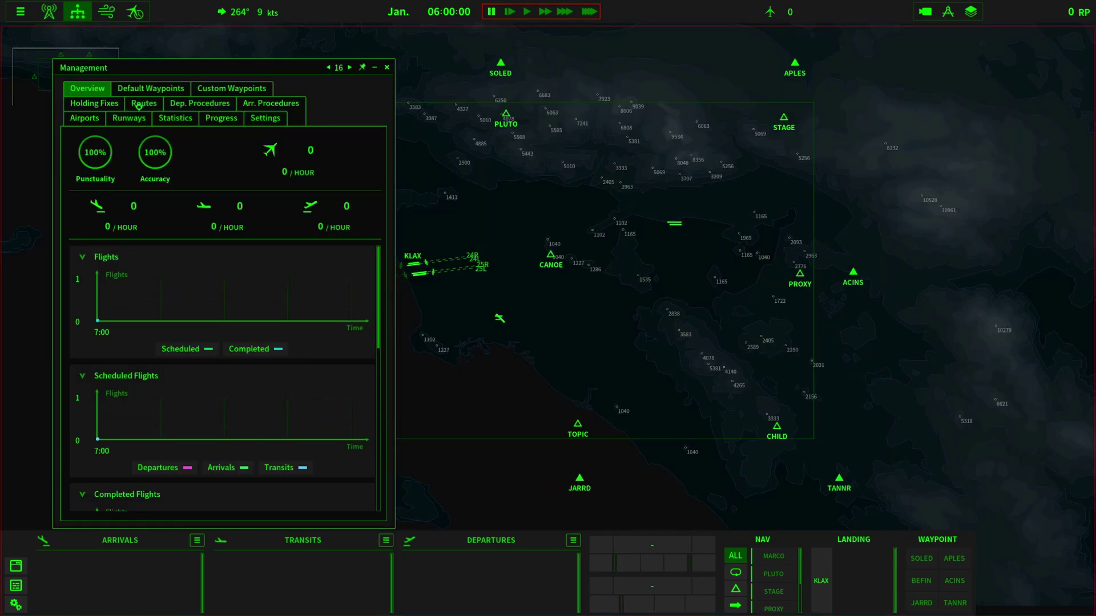
{"action": "left_click", "coordinate": [241, 90]}
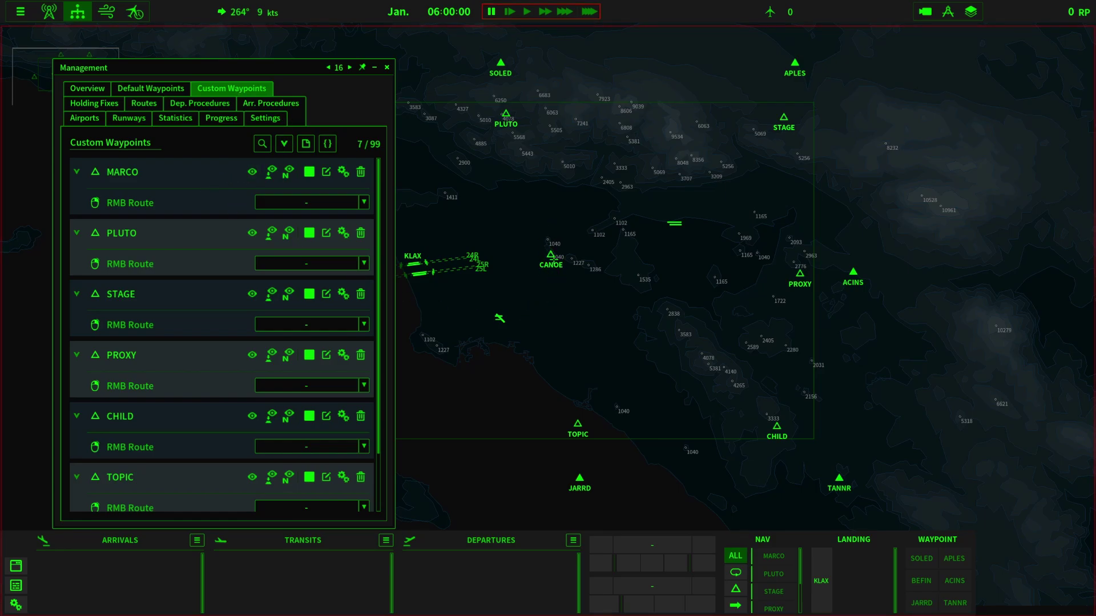
{"action": "scroll", "coordinate": [551, 261], "scroll_direction": "up", "scroll_amount": 2}
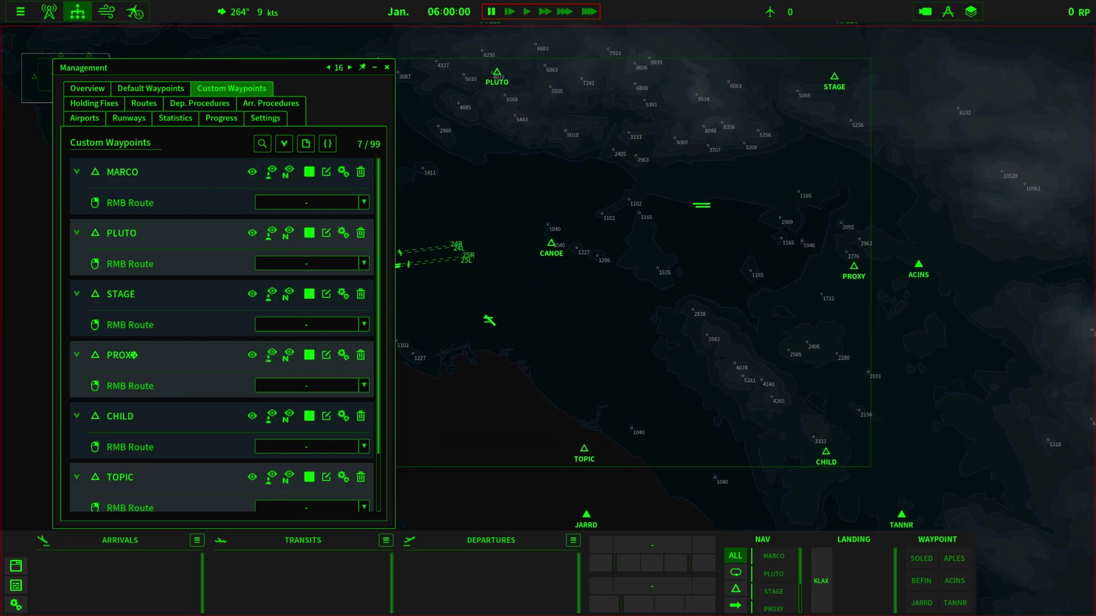
{"action": "scroll", "coordinate": [156, 368], "scroll_direction": "down", "scroll_amount": 2}
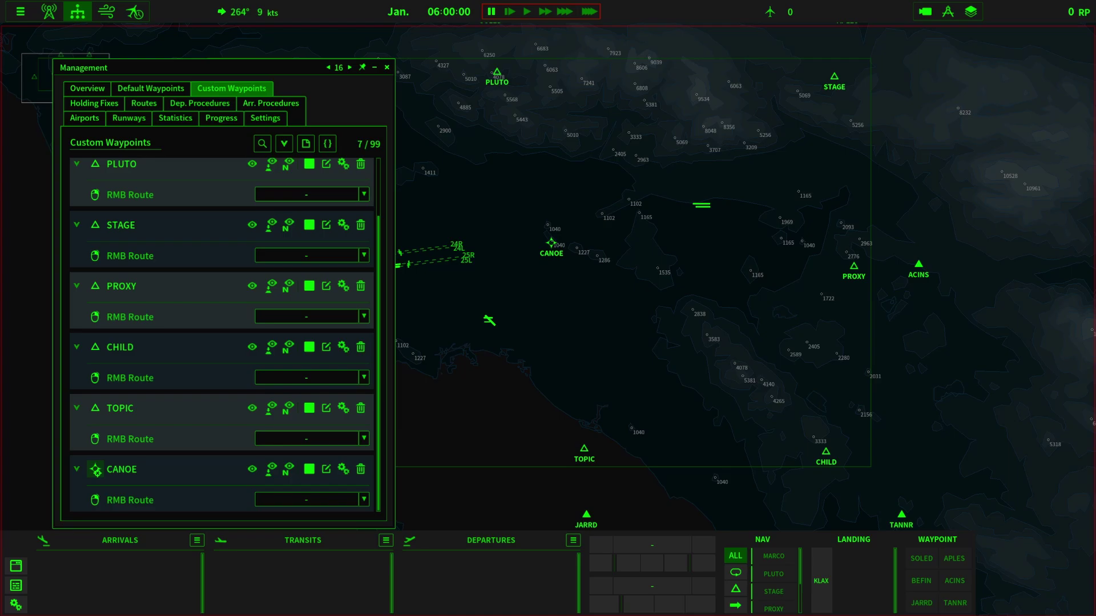
{"action": "left_click", "coordinate": [309, 469]}
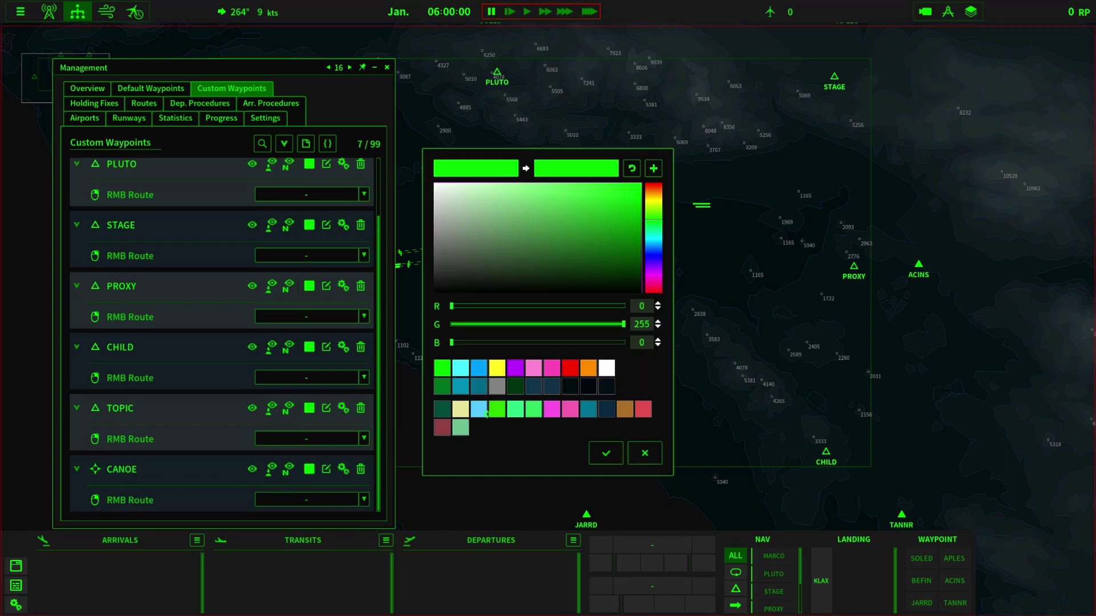
{"action": "left_click", "coordinate": [589, 368]}
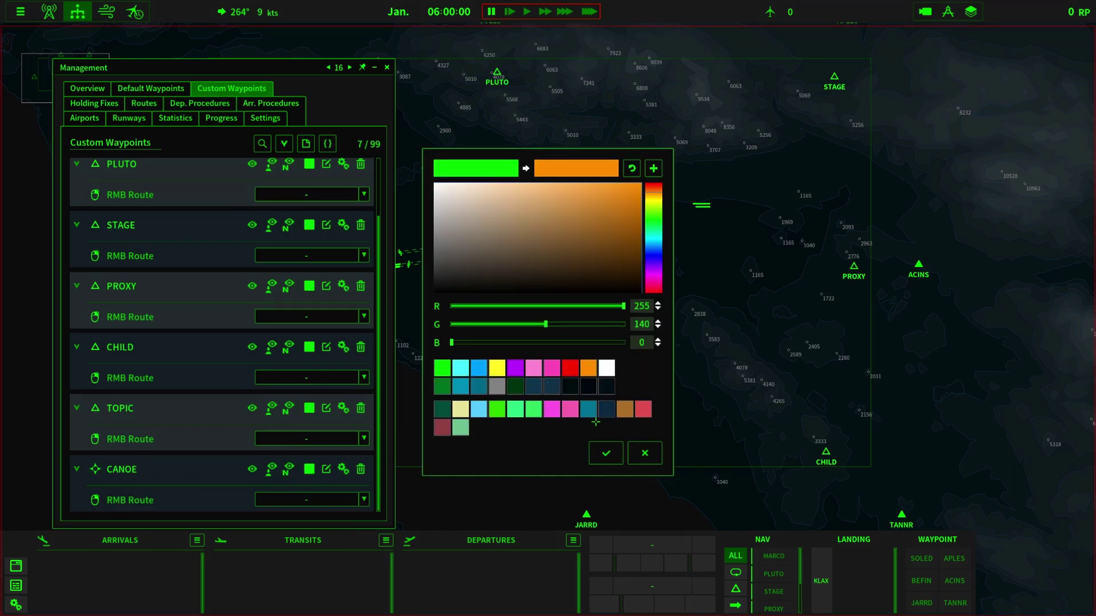
{"action": "left_click", "coordinate": [497, 368]}
{"action": "left_click", "coordinate": [599, 448]}
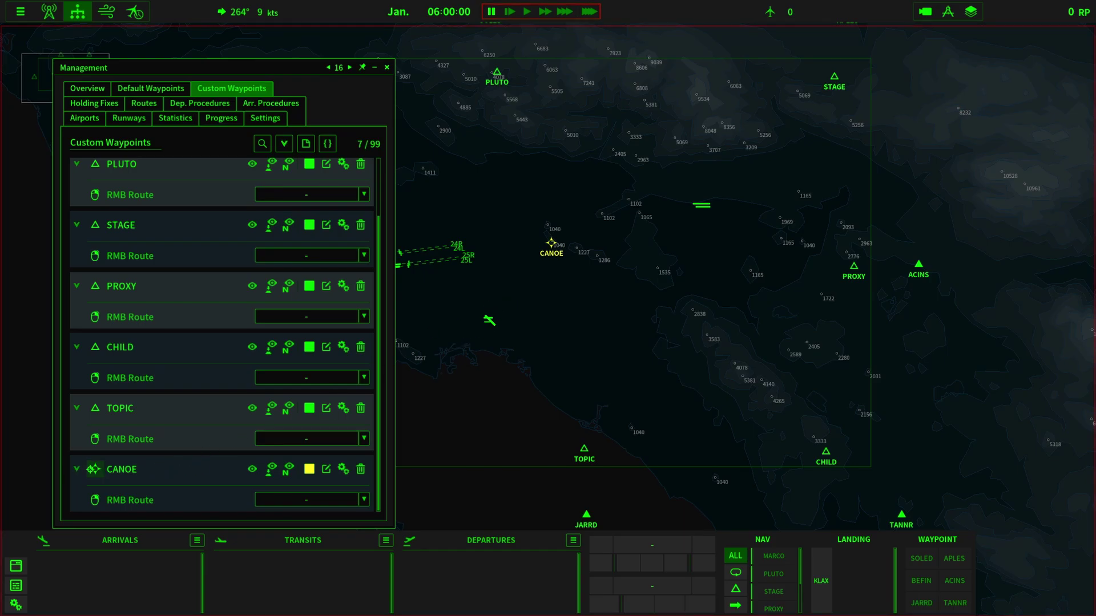
{"action": "left_click", "coordinate": [387, 67]}
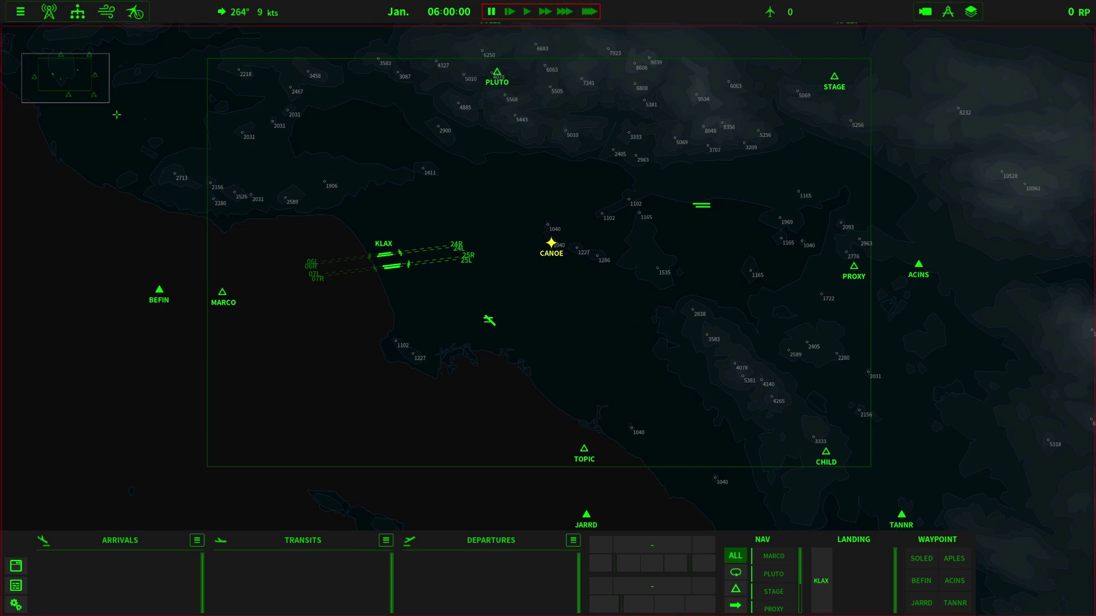
Add a new route in Management and name it 24L
{"action": "left_click", "coordinate": [77, 14]}
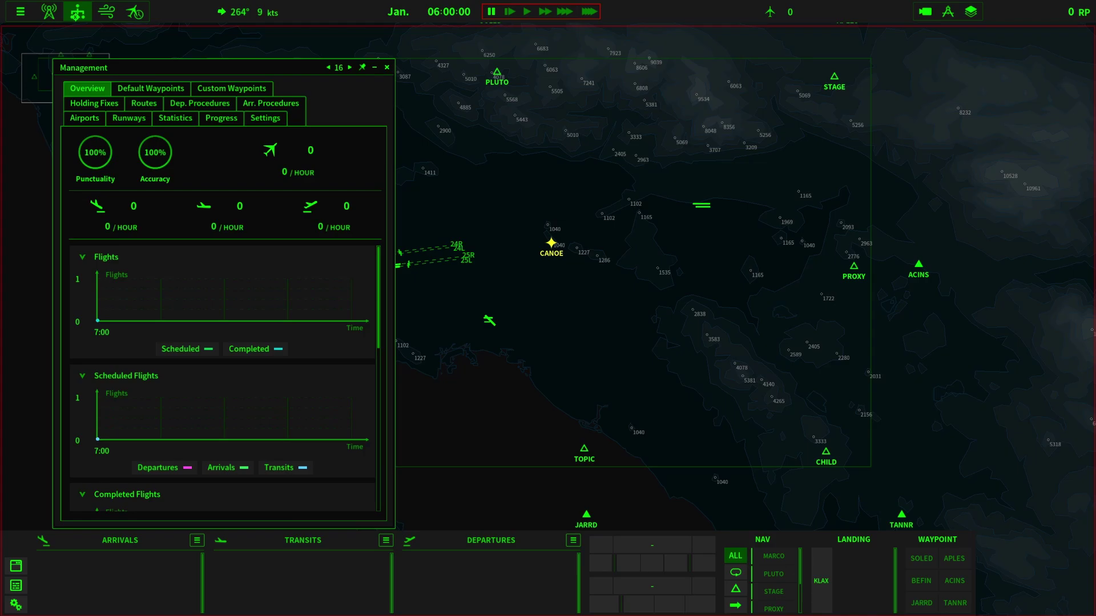
{"action": "left_click", "coordinate": [136, 105]}
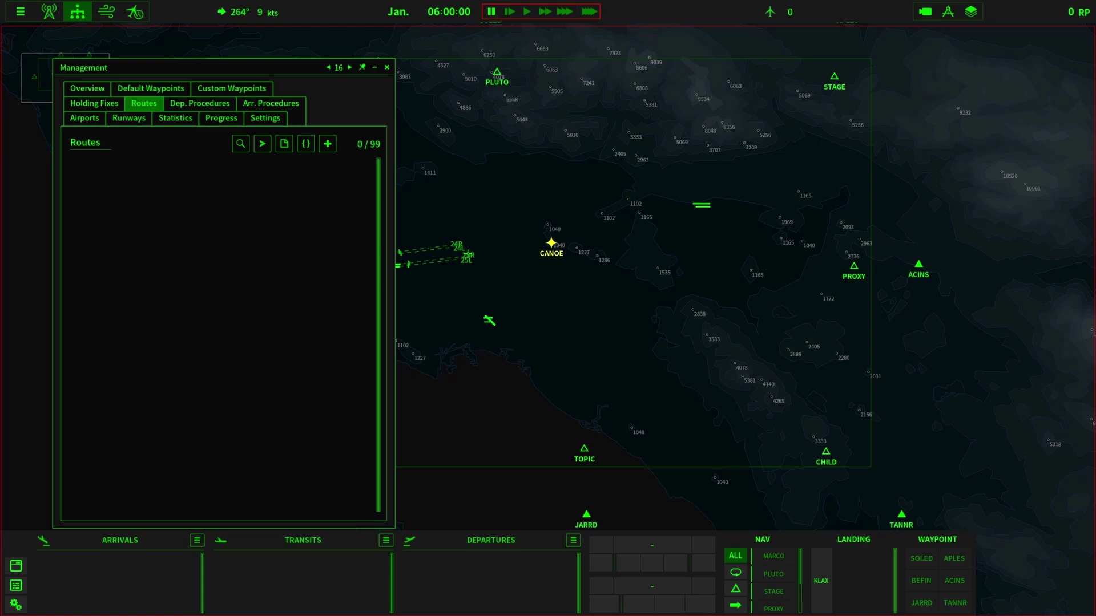
{"action": "left_click", "coordinate": [328, 144]}
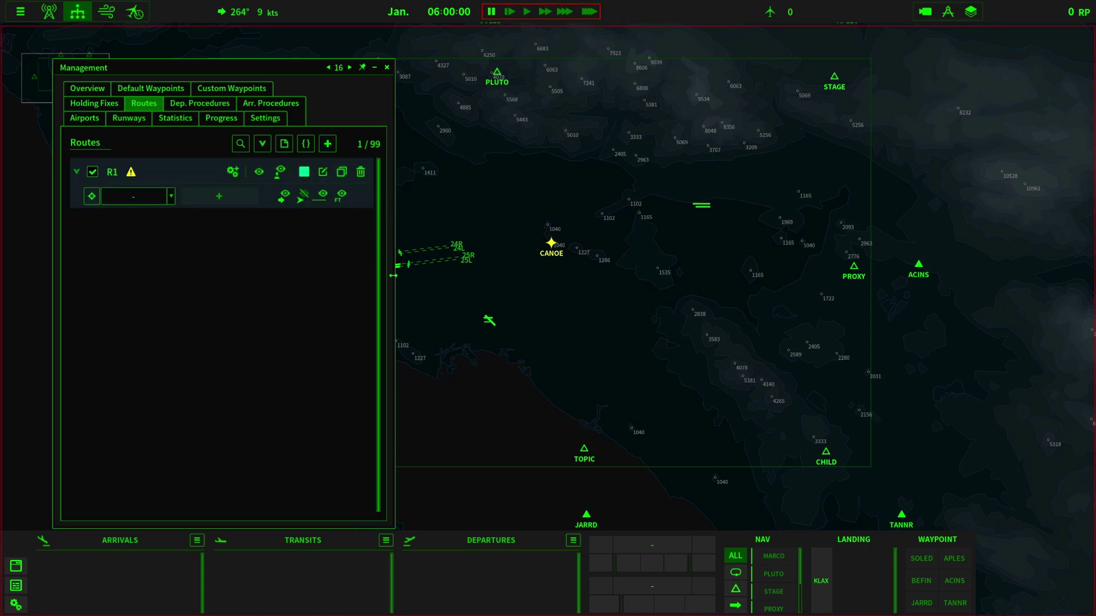
{"action": "scroll", "coordinate": [557, 262], "scroll_direction": "up", "scroll_amount": 3}
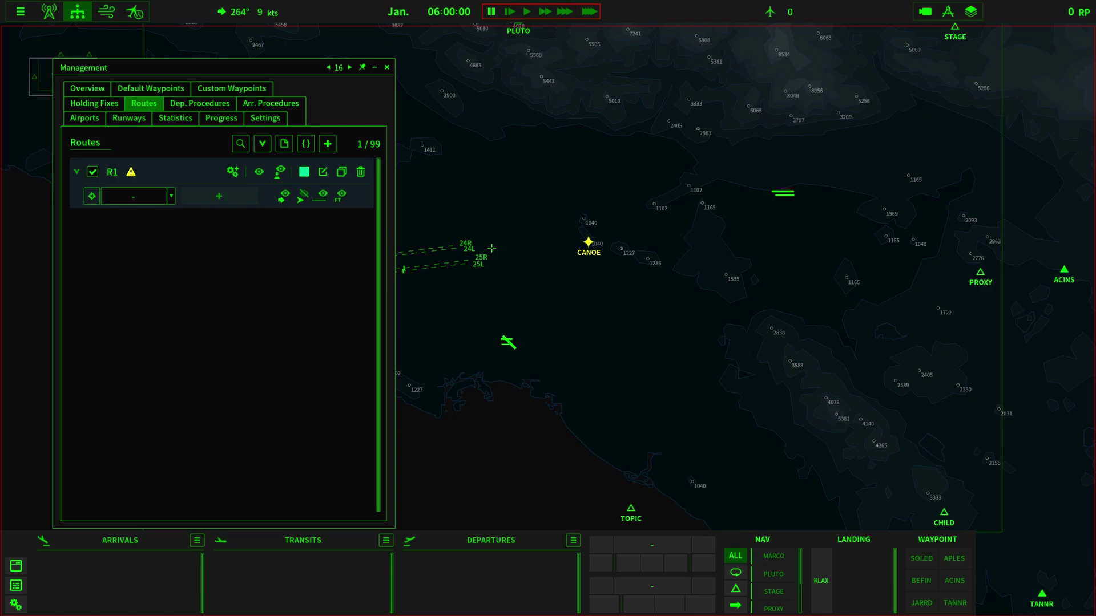
{"action": "scroll", "coordinate": [467, 249], "scroll_direction": "up", "scroll_amount": 1}
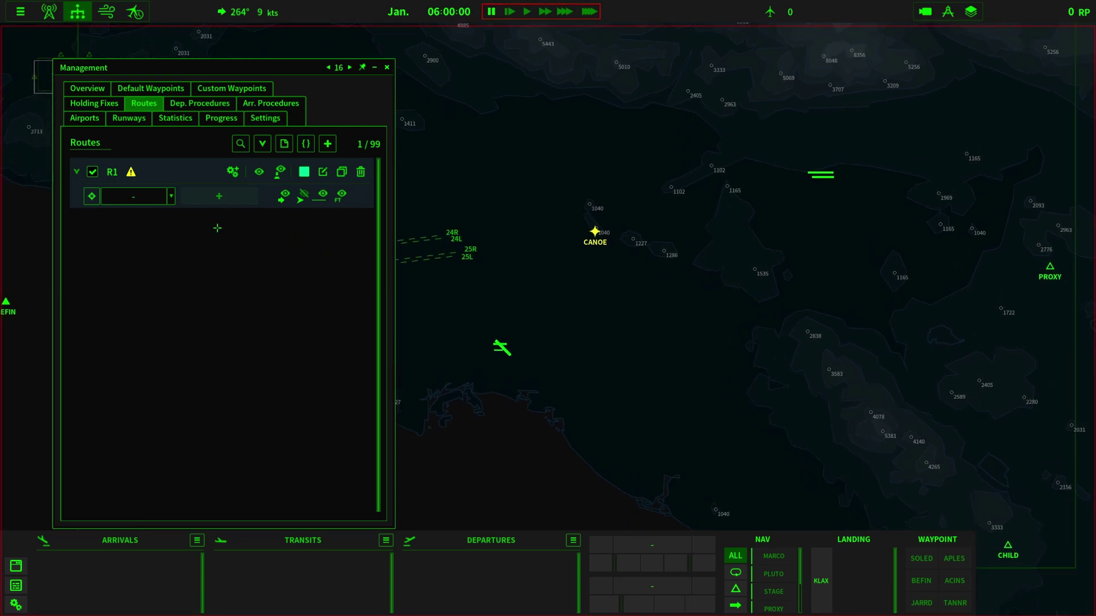
{"action": "left_click", "coordinate": [322, 172]}
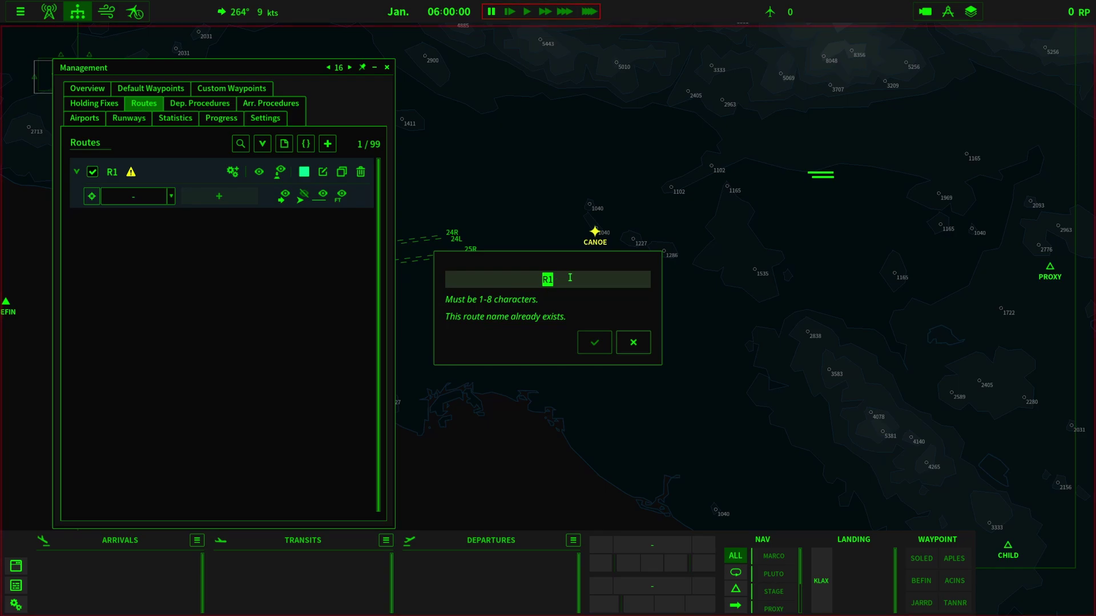
{"action": "type", "text": "3"}
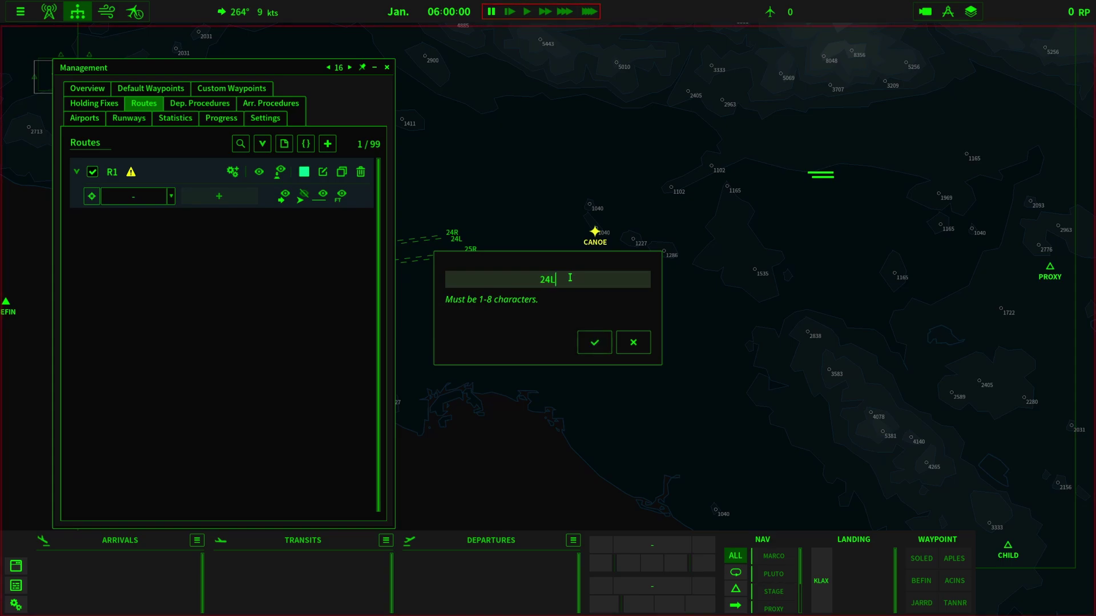
{"action": "left_click", "coordinate": [592, 341]}
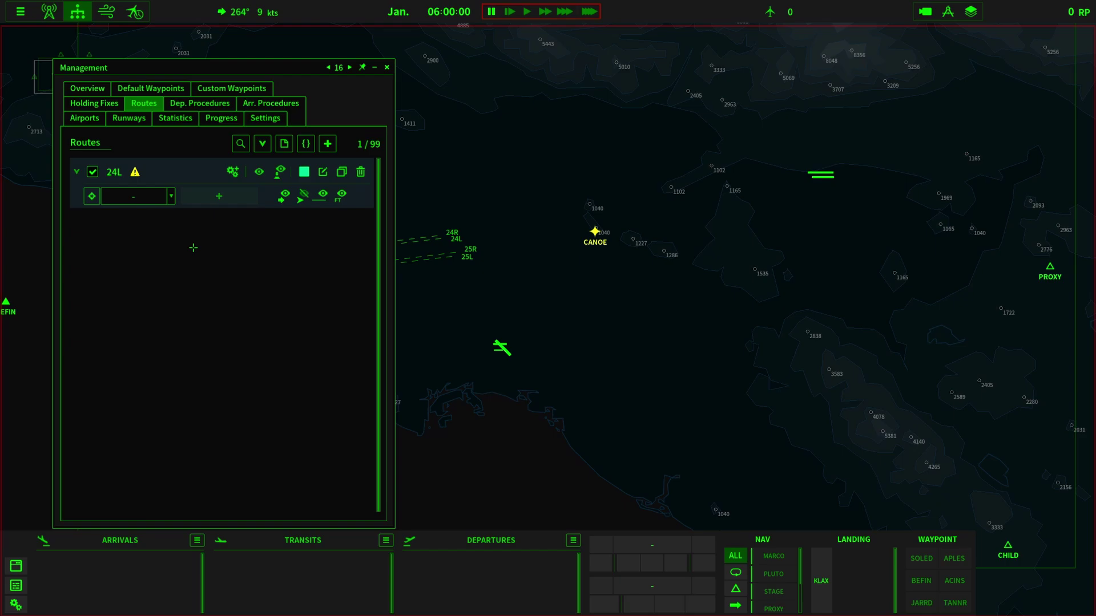
Make route 24L run from CANOE to KLAX runway 24L
{"action": "left_click", "coordinate": [170, 196]}
{"action": "scroll", "coordinate": [180, 274], "scroll_direction": "down", "scroll_amount": 1}
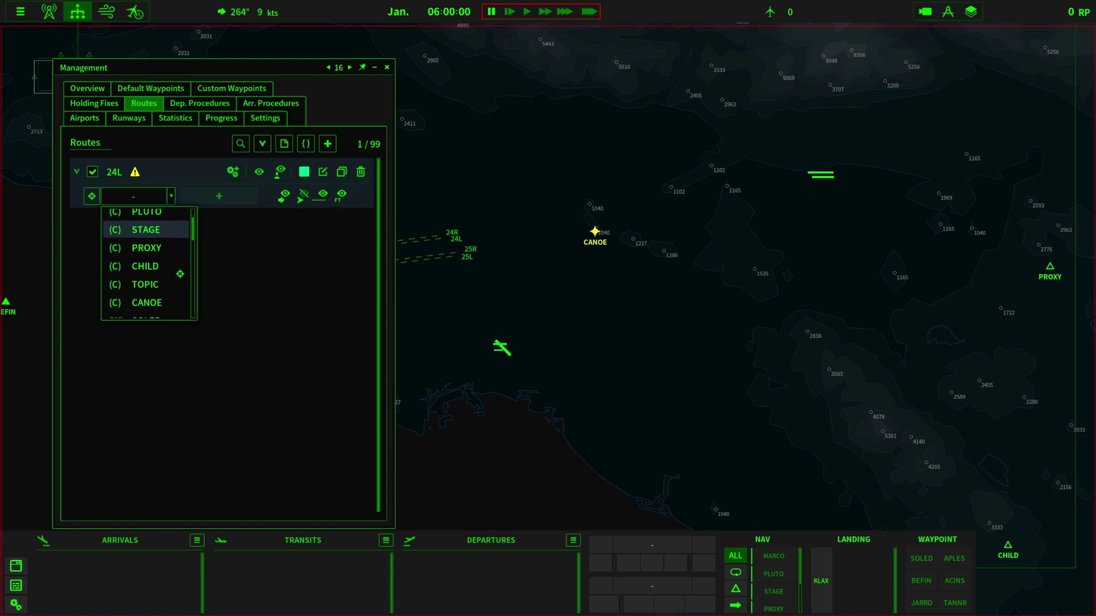
{"action": "scroll", "coordinate": [179, 274], "scroll_direction": "down", "scroll_amount": 1}
{"action": "left_click", "coordinate": [168, 252]}
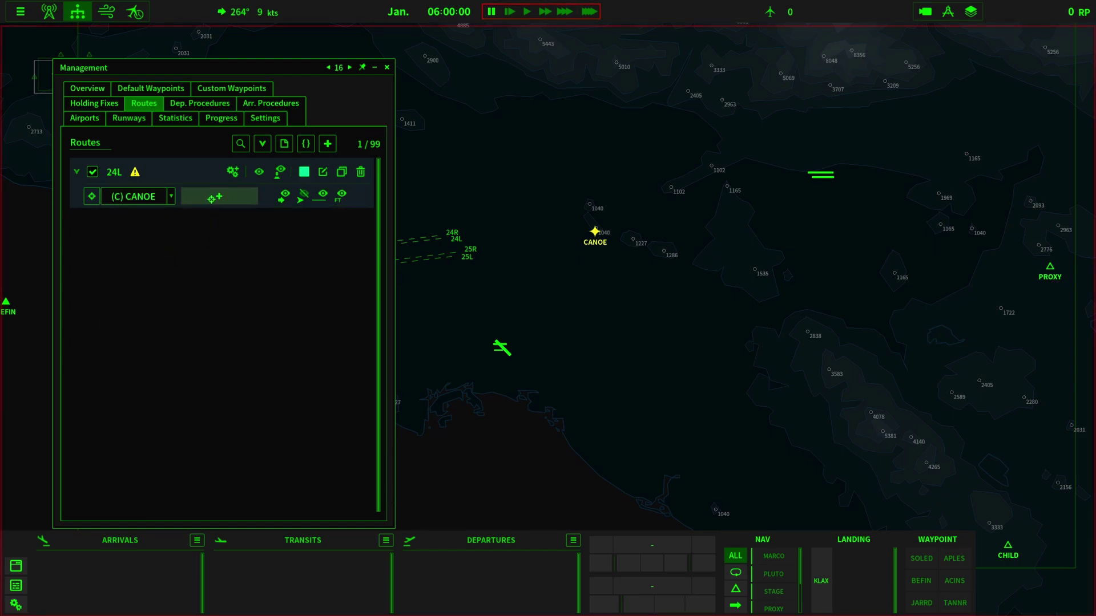
{"action": "left_click", "coordinate": [216, 196]}
{"action": "left_click", "coordinate": [170, 196]}
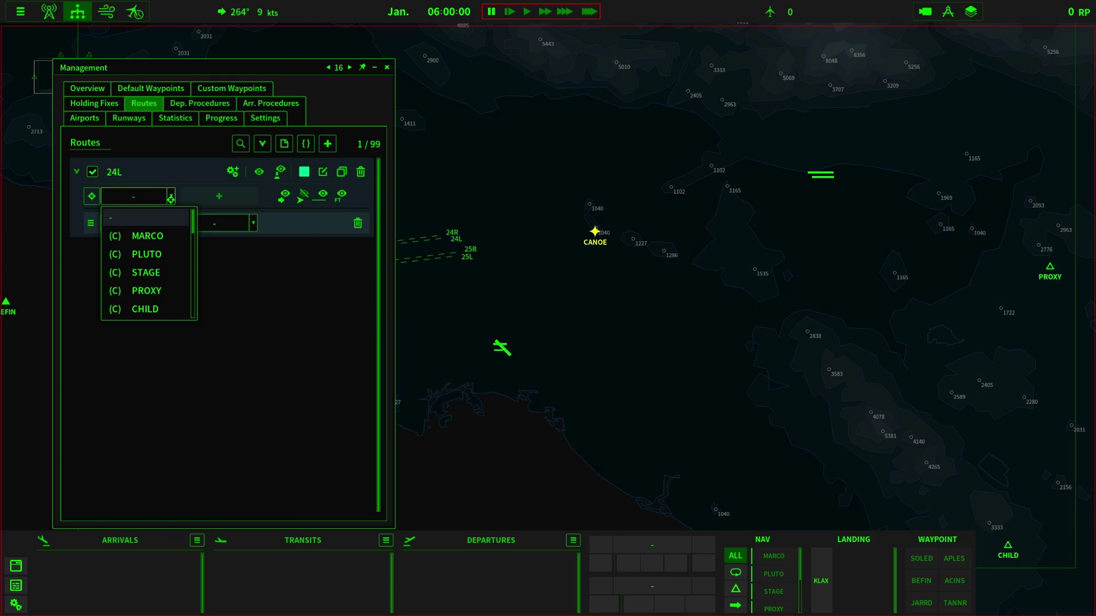
{"action": "scroll", "coordinate": [176, 278], "scroll_direction": "down", "scroll_amount": 1}
{"action": "scroll", "coordinate": [176, 278], "scroll_direction": "down", "scroll_amount": 3}
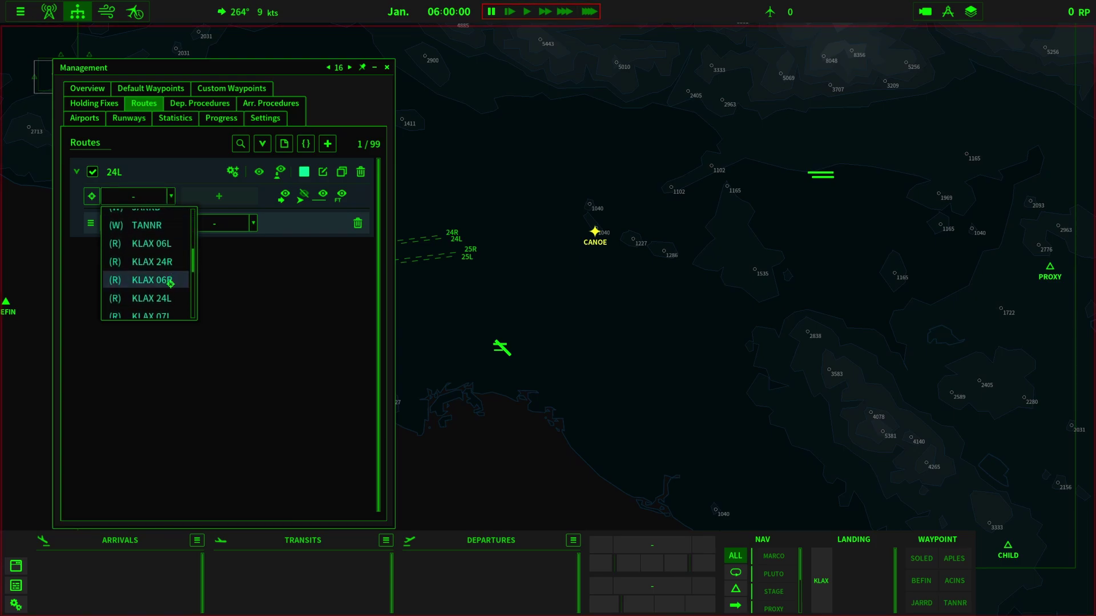
{"action": "left_click", "coordinate": [171, 297]}
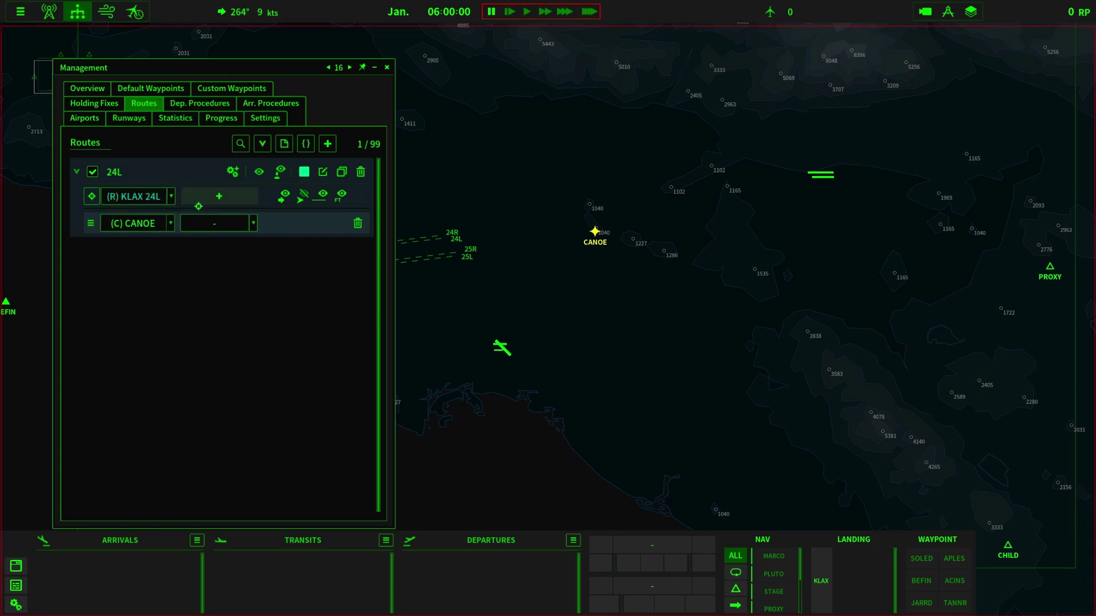
{"action": "left_click", "coordinate": [199, 200]}
Set approach speed at CANOE and colour route 24L yellow
{"action": "left_click", "coordinate": [240, 224]}
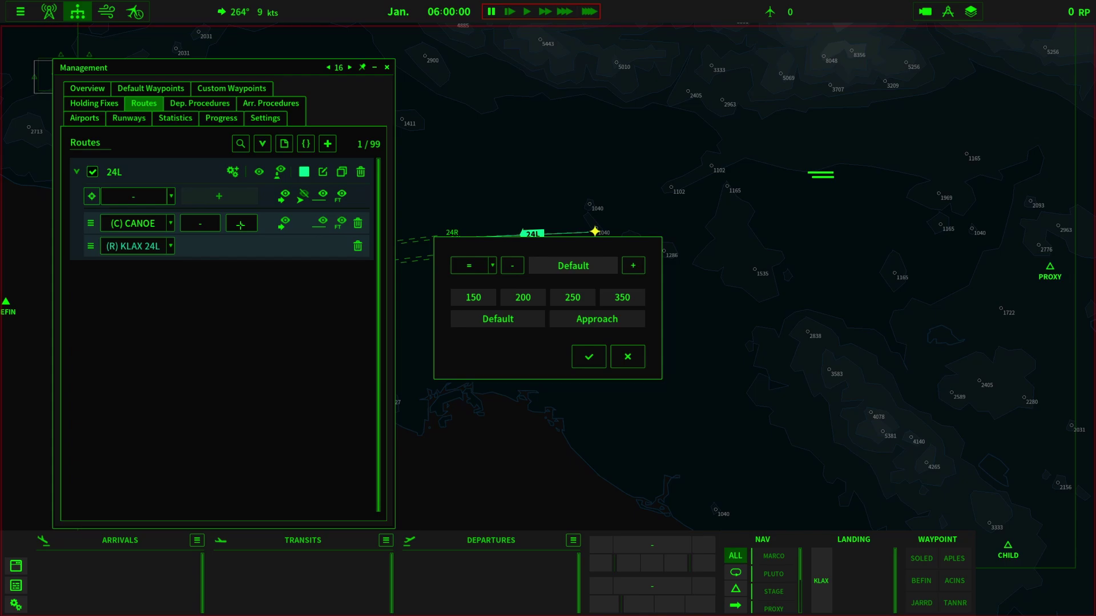
{"action": "left_click", "coordinate": [595, 318]}
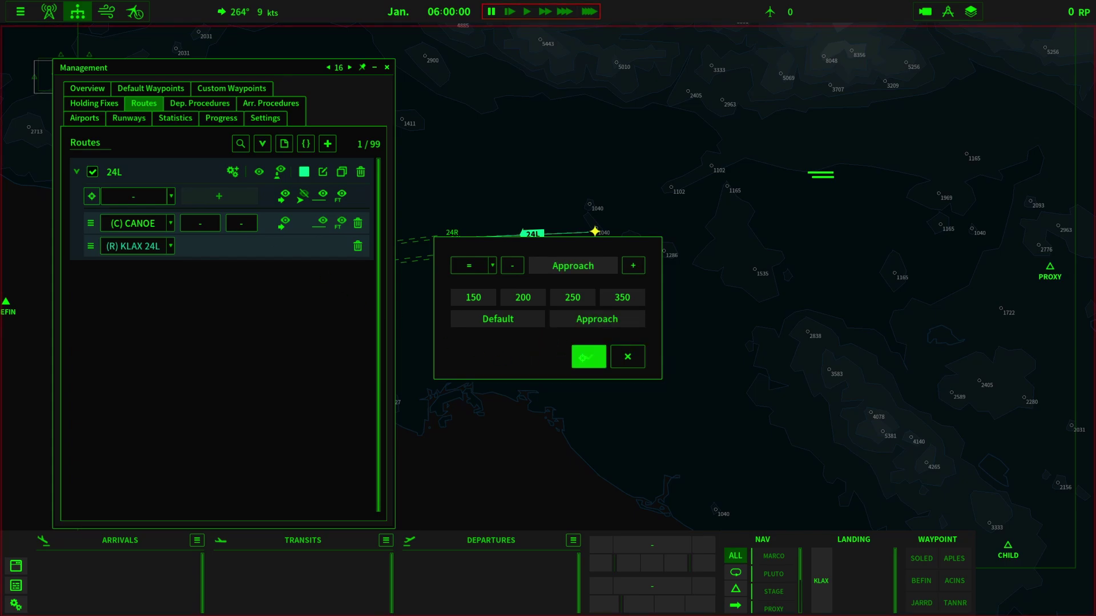
{"action": "left_click", "coordinate": [589, 357]}
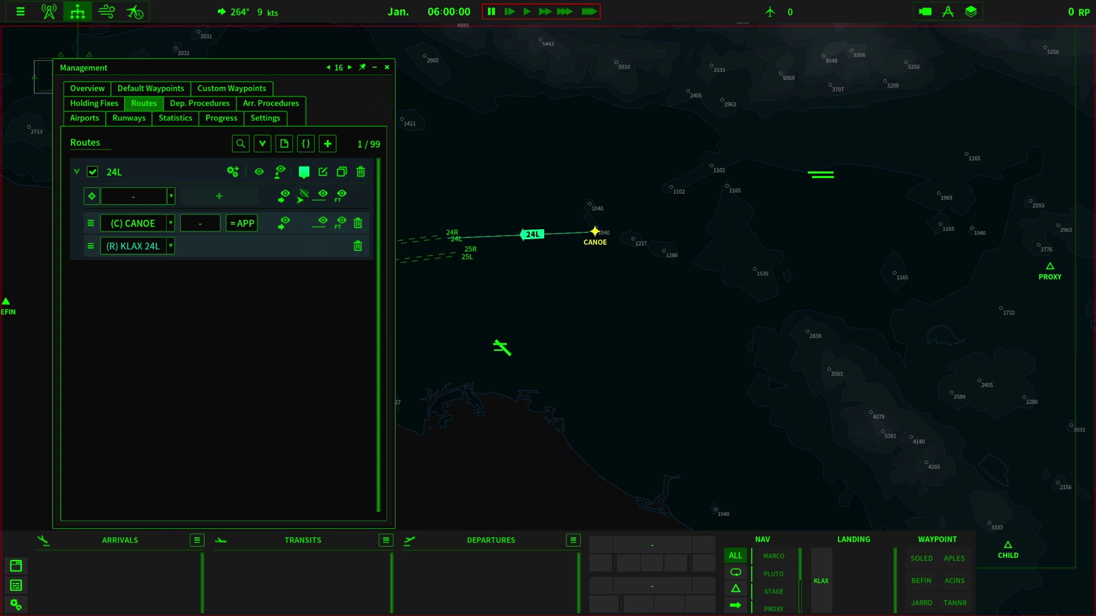
{"action": "left_click", "coordinate": [304, 172]}
{"action": "left_click", "coordinate": [497, 368]}
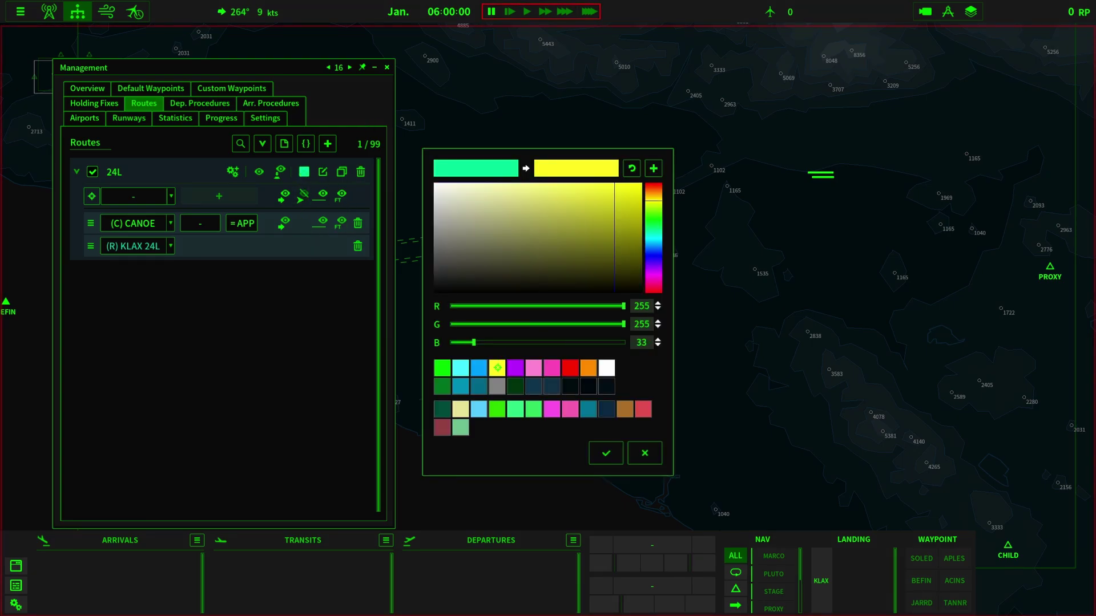
{"action": "left_click", "coordinate": [606, 453]}
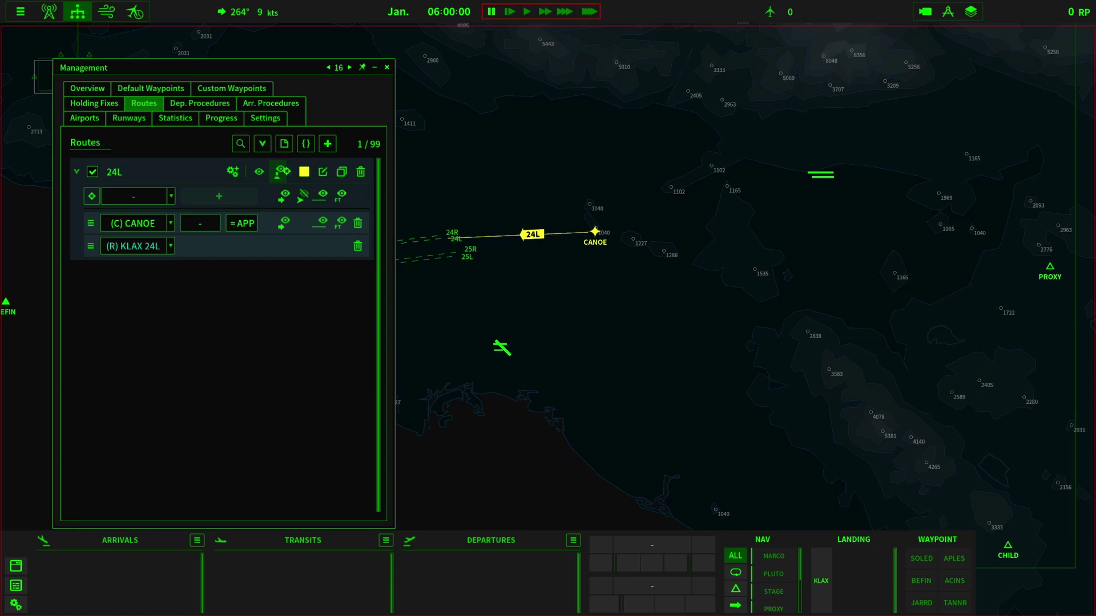
Duplicate route 24L and rename the copy 25R
{"action": "left_click", "coordinate": [342, 172]}
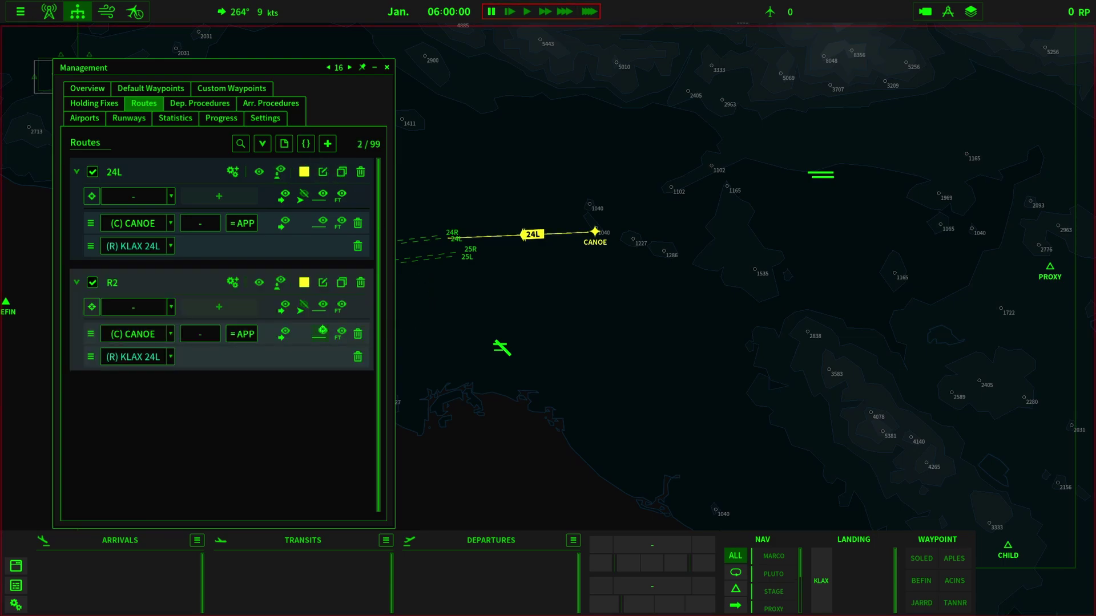
{"action": "left_click", "coordinate": [323, 282]}
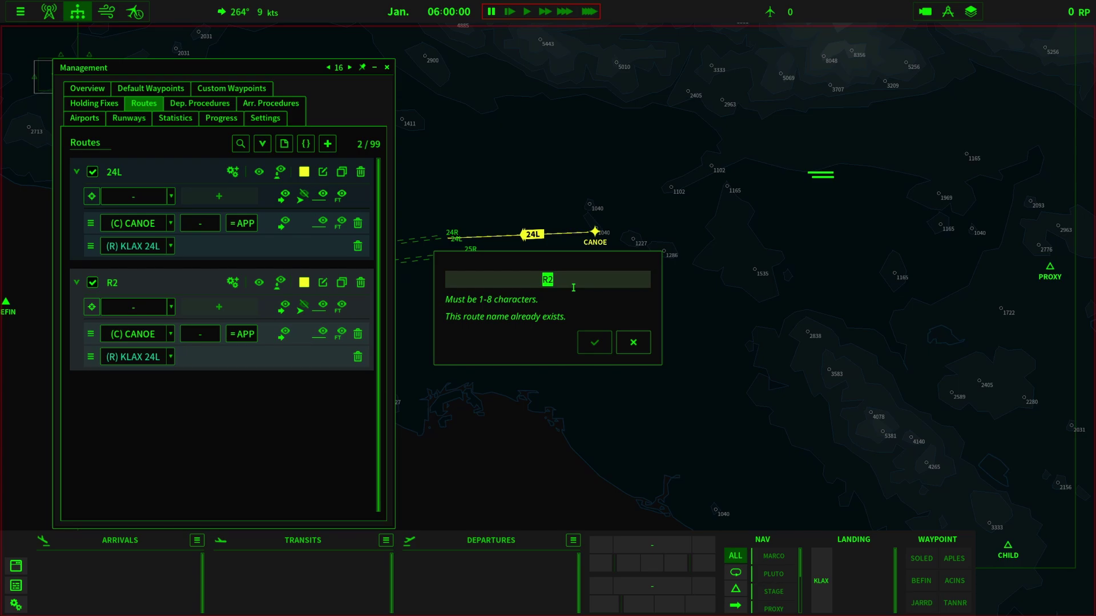
{"action": "type", "text": "2"}
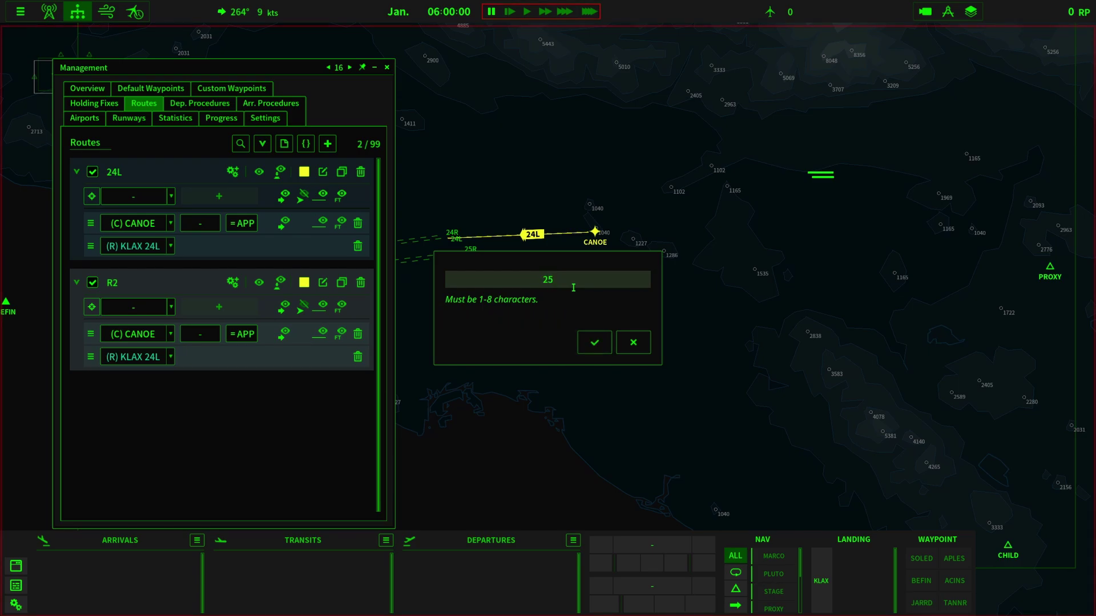
{"action": "type", "text": "R"}
{"action": "left_click", "coordinate": [594, 342]}
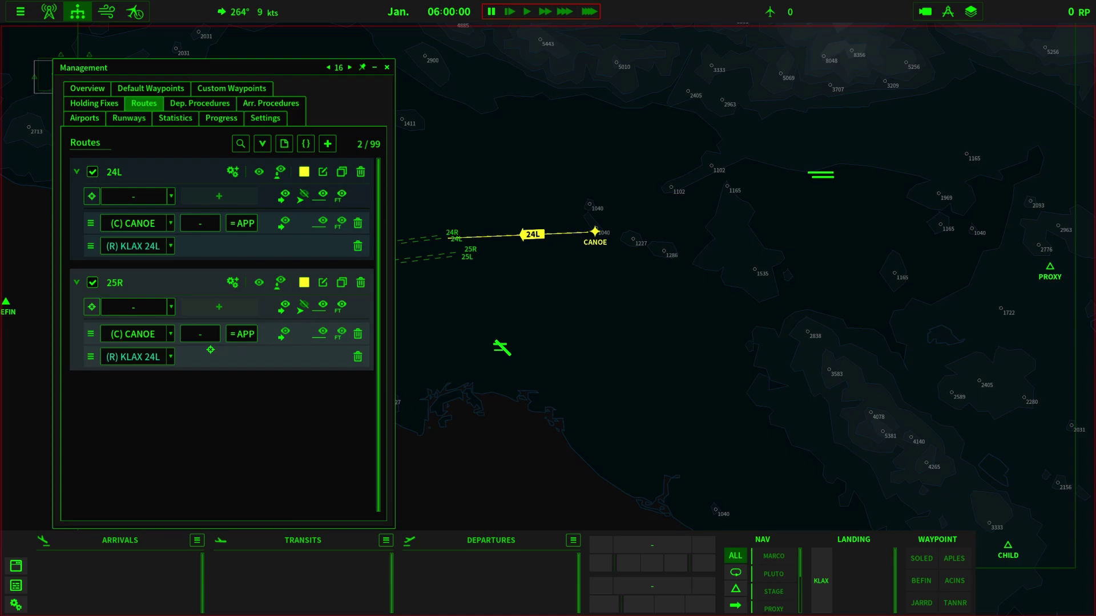
Make route 25R end at KLAX runway 25R instead of 24L
{"action": "left_click", "coordinate": [170, 357]}
{"action": "scroll", "coordinate": [174, 418], "scroll_direction": "down", "scroll_amount": 3}
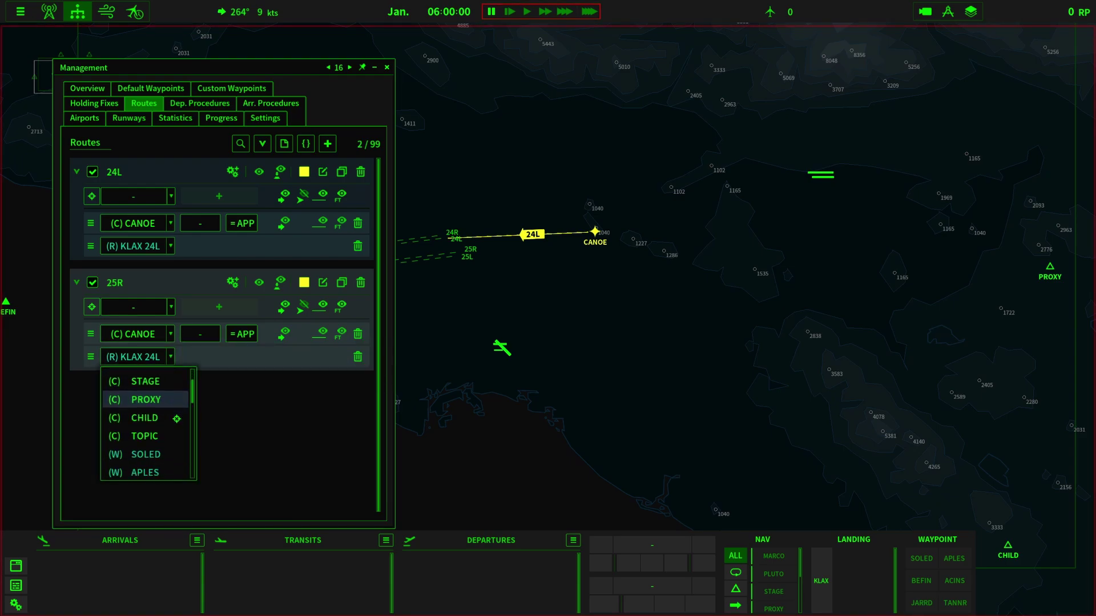
{"action": "scroll", "coordinate": [176, 419], "scroll_direction": "down", "scroll_amount": 3}
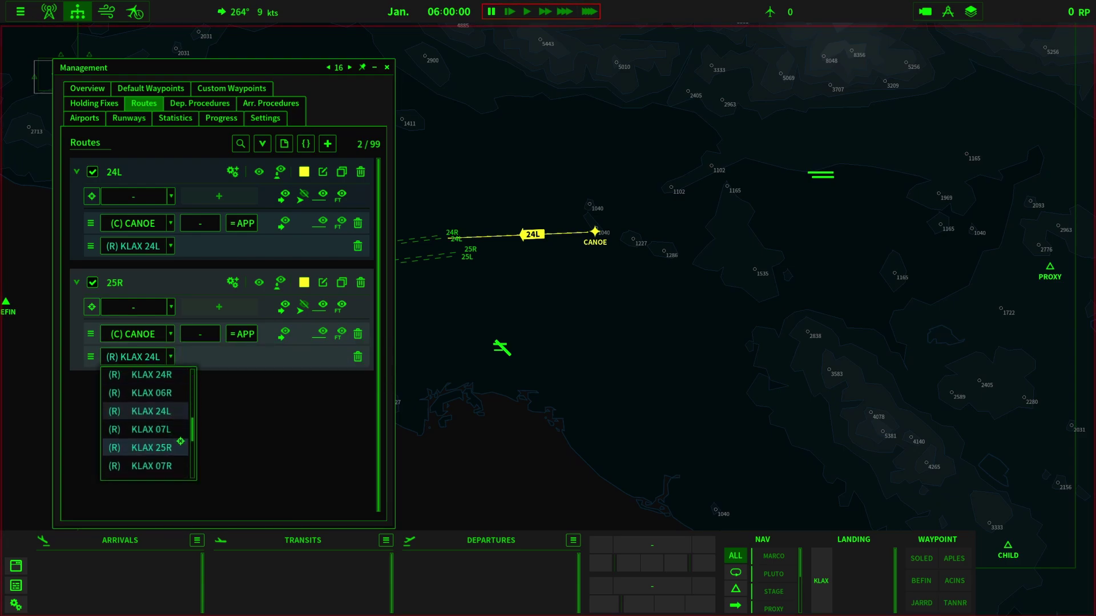
{"action": "left_click", "coordinate": [177, 446]}
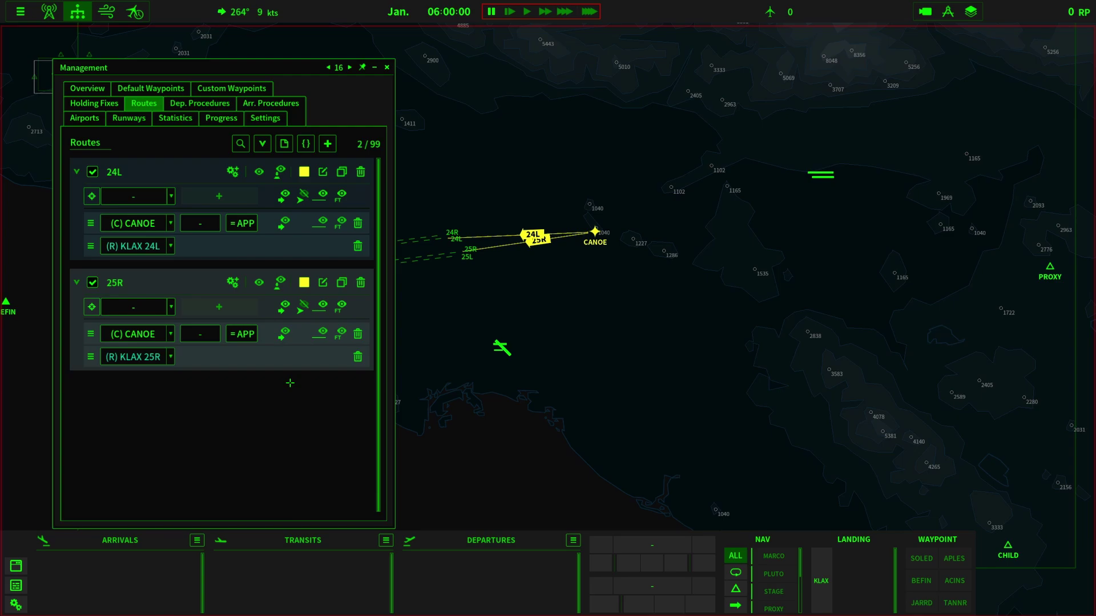
Colour route 25R brown
{"action": "left_click", "coordinate": [304, 284]}
{"action": "left_click", "coordinate": [586, 368]}
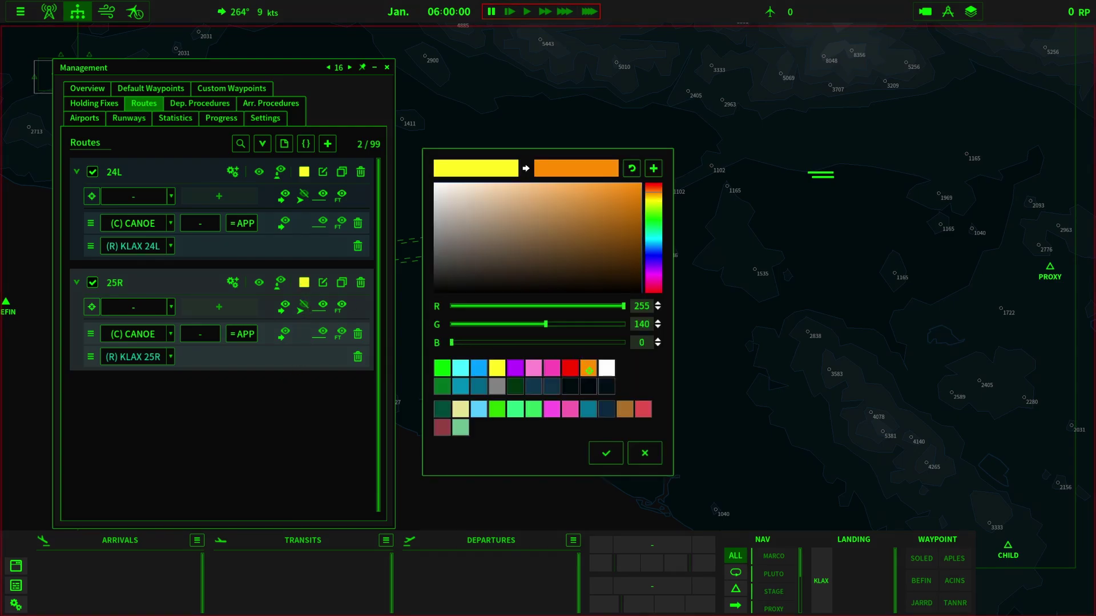
{"action": "left_click", "coordinate": [606, 453]}
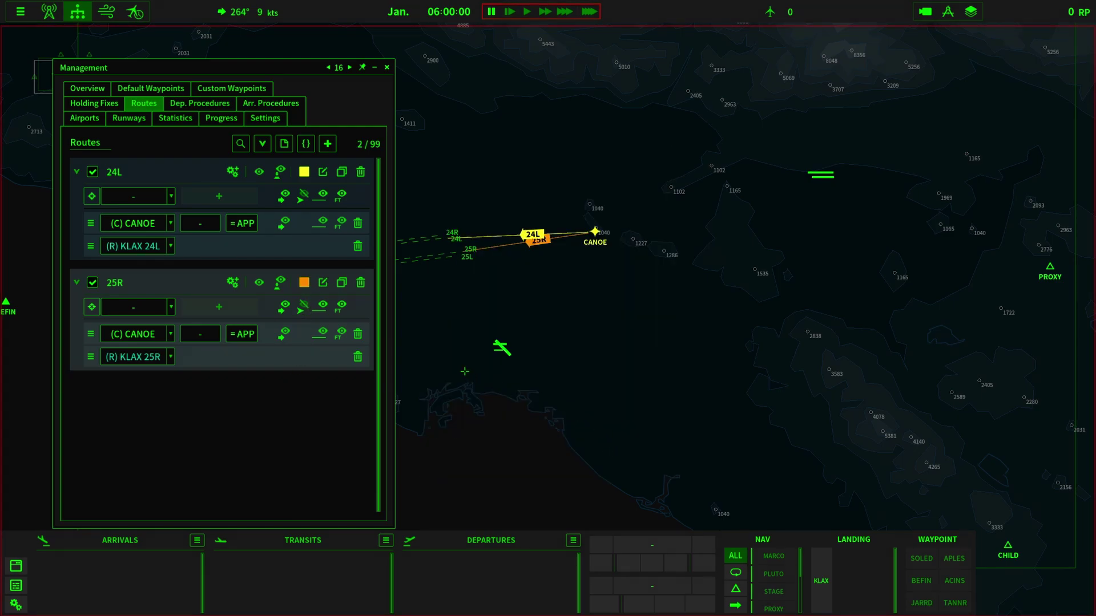
{"action": "left_click", "coordinate": [304, 284]}
{"action": "left_click", "coordinate": [630, 416]}
{"action": "left_click", "coordinate": [606, 453]}
Add a third route and name it J1
{"action": "left_click", "coordinate": [387, 67]}
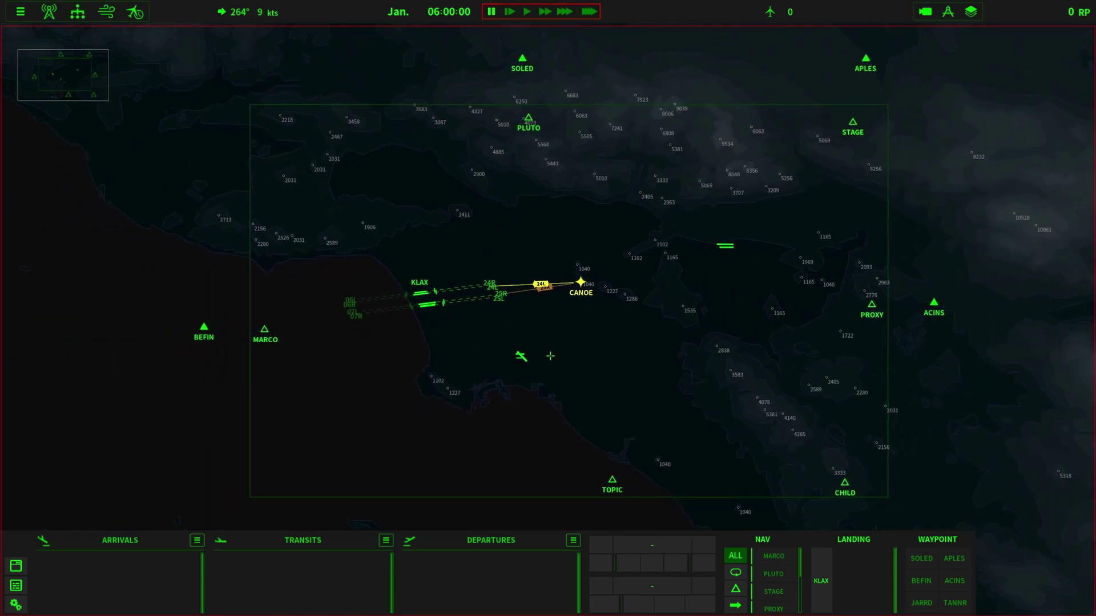
{"action": "left_click_drag", "start_coordinate": [556, 451], "coordinate": [533, 421]}
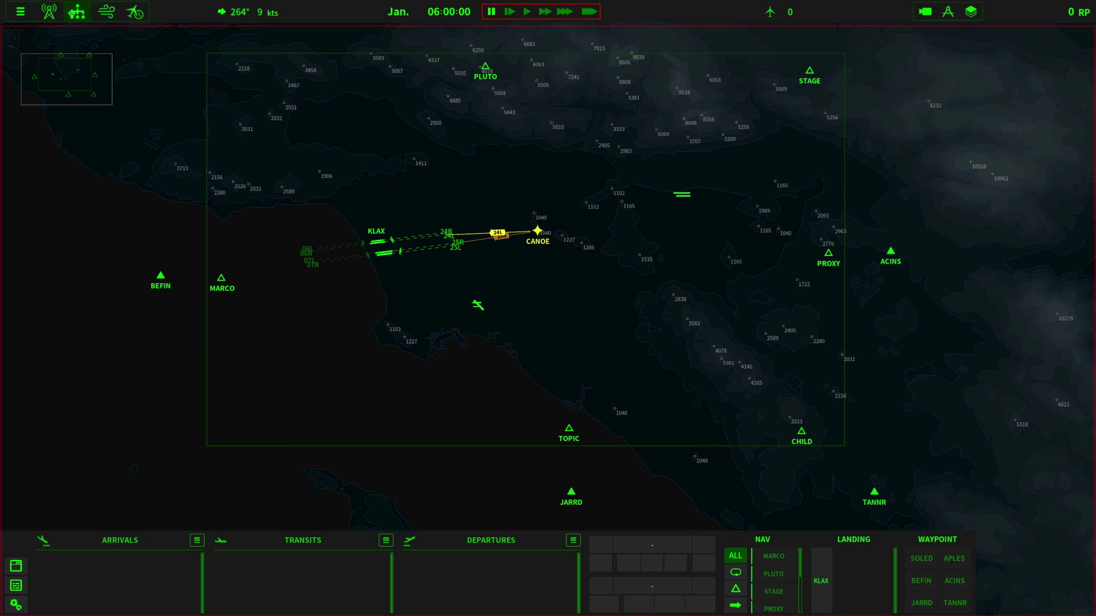
{"action": "left_click", "coordinate": [77, 12]}
{"action": "left_click", "coordinate": [144, 103]}
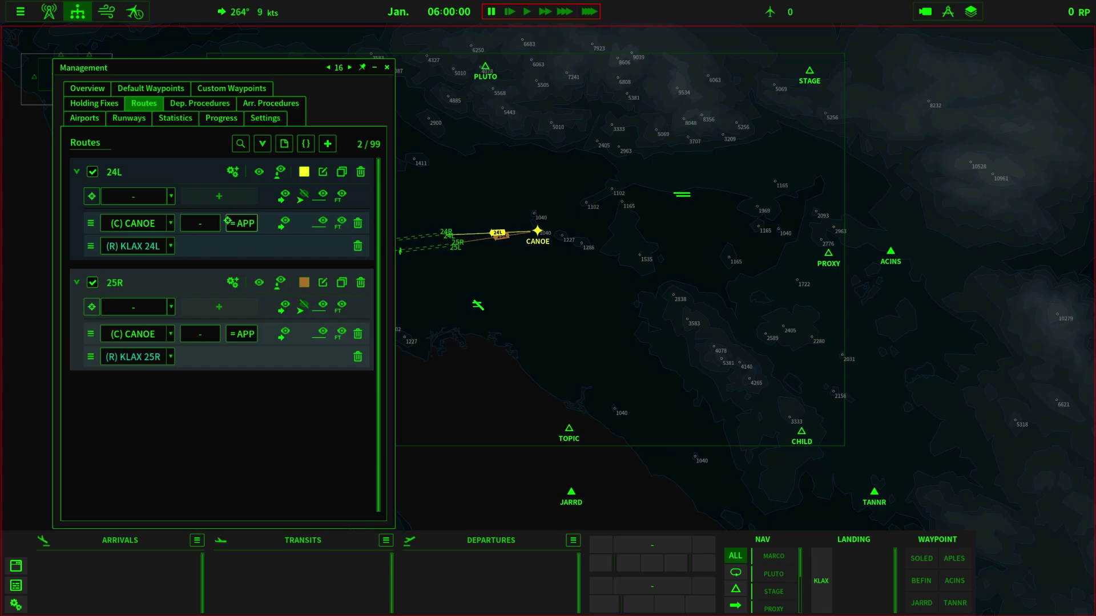
{"action": "left_click", "coordinate": [327, 144]}
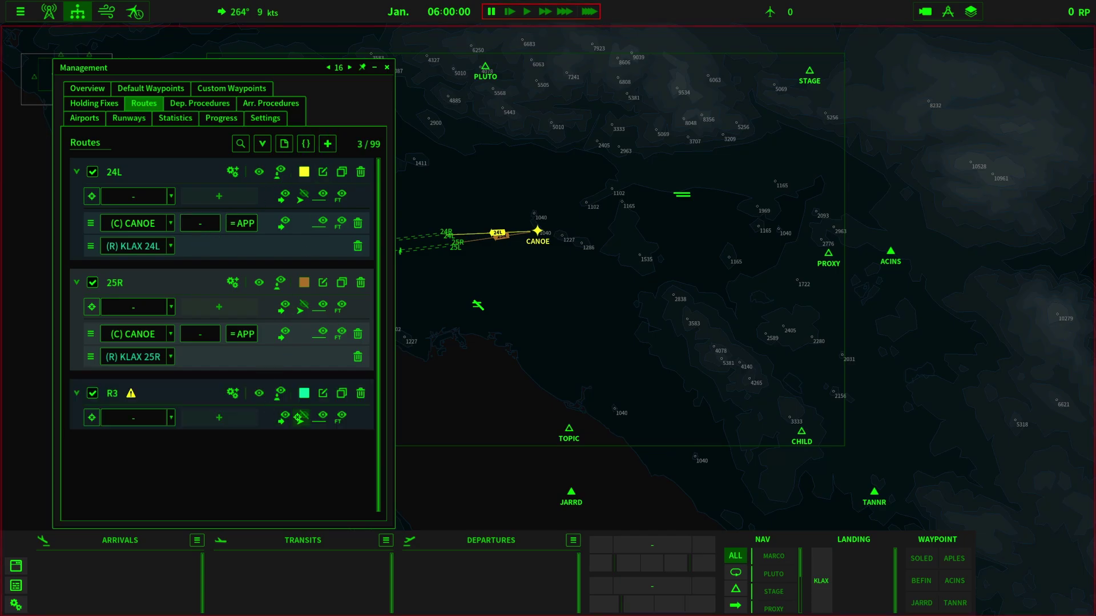
{"action": "left_click", "coordinate": [321, 394]}
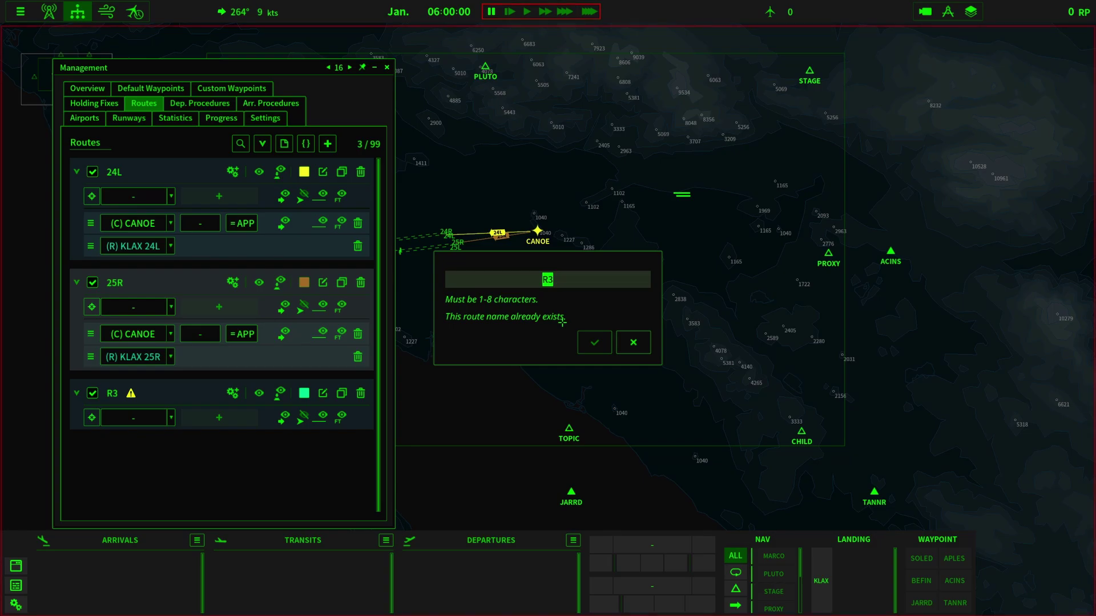
{"action": "type", "text": "ARRI"}
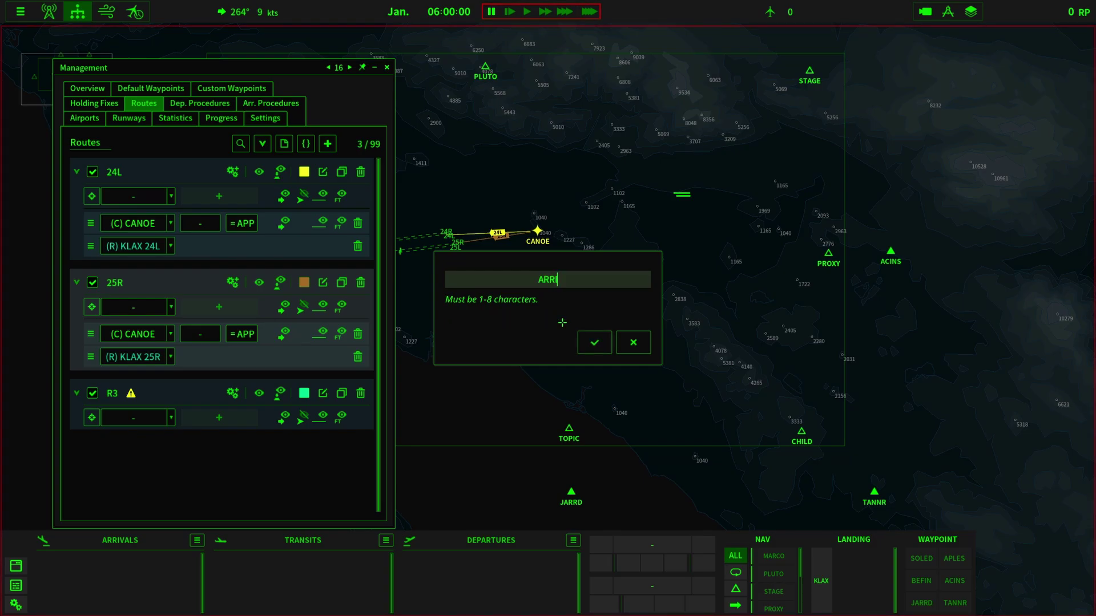
{"action": "key", "text": "BackSpace"}
{"action": "key", "text": "BackSpace"}
{"action": "key", "text": "BackSpace"}
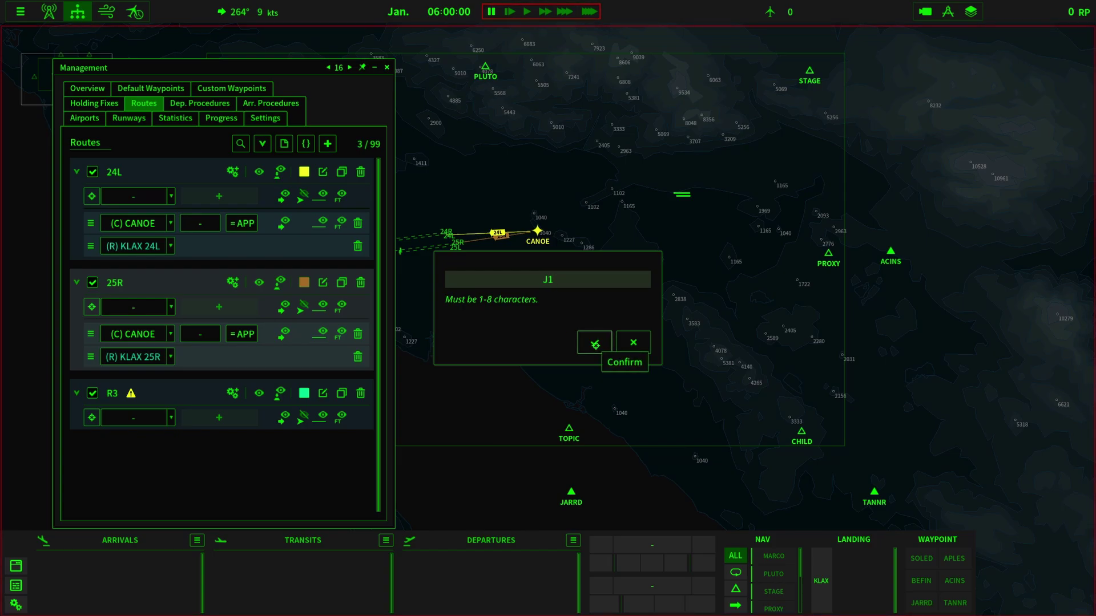
{"action": "left_click", "coordinate": [595, 344]}
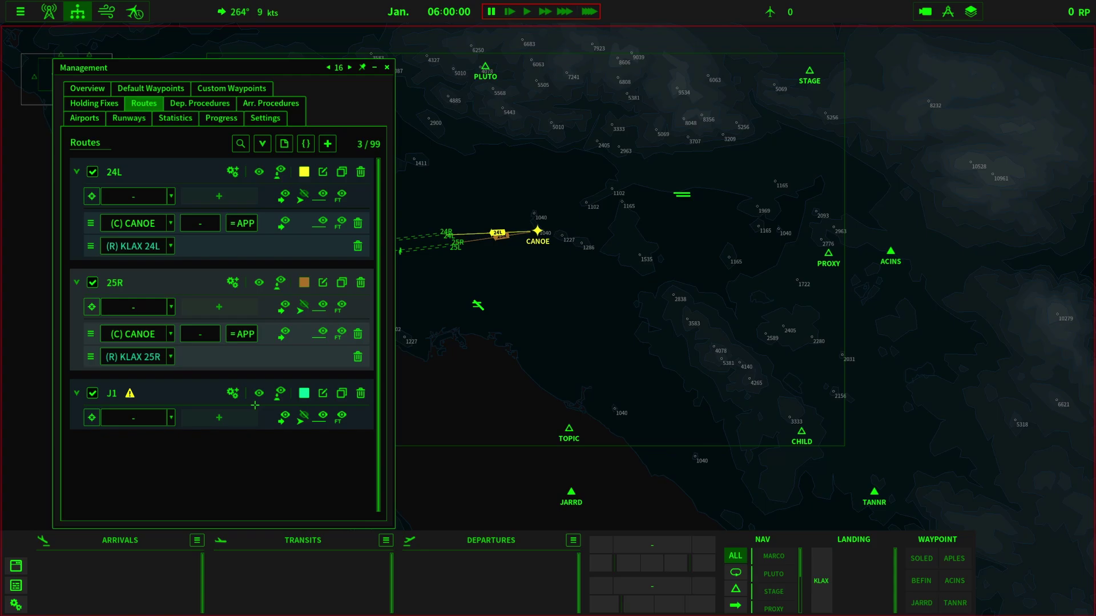
Give route J1 the waypoints TOPIC then CANOE
{"action": "left_click", "coordinate": [171, 419]}
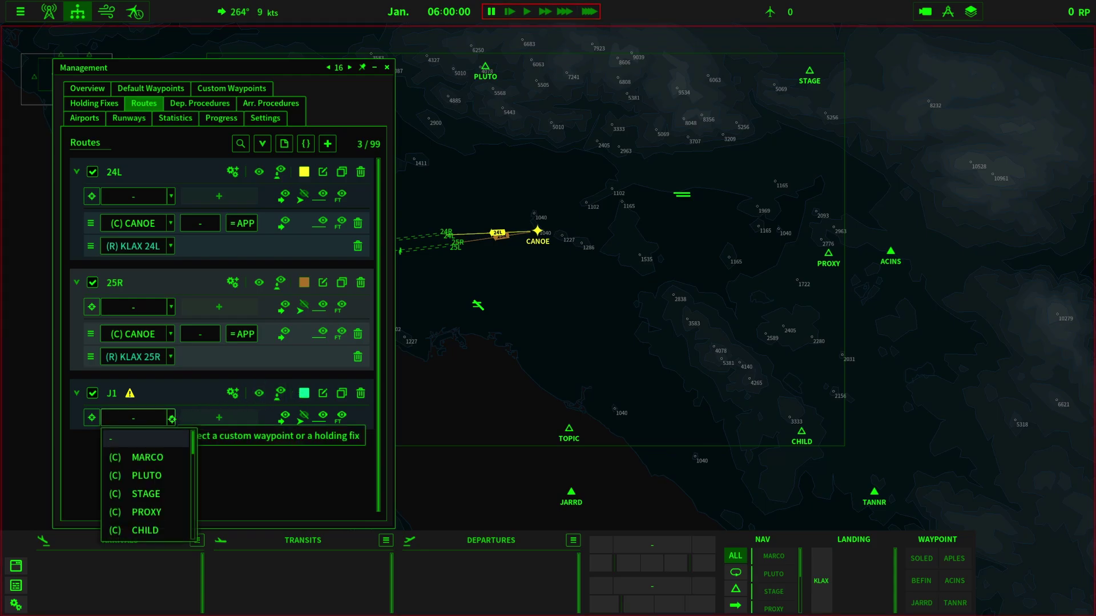
{"action": "scroll", "coordinate": [149, 476], "scroll_direction": "down", "scroll_amount": 4}
{"action": "left_click", "coordinate": [186, 435]}
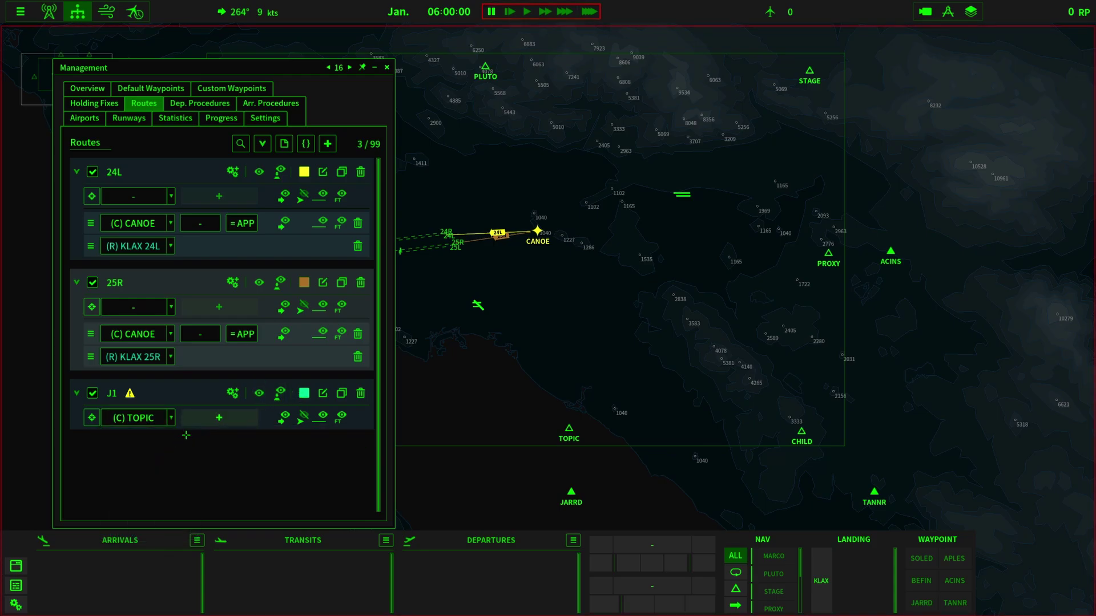
{"action": "left_click", "coordinate": [218, 418]}
{"action": "left_click", "coordinate": [171, 418]}
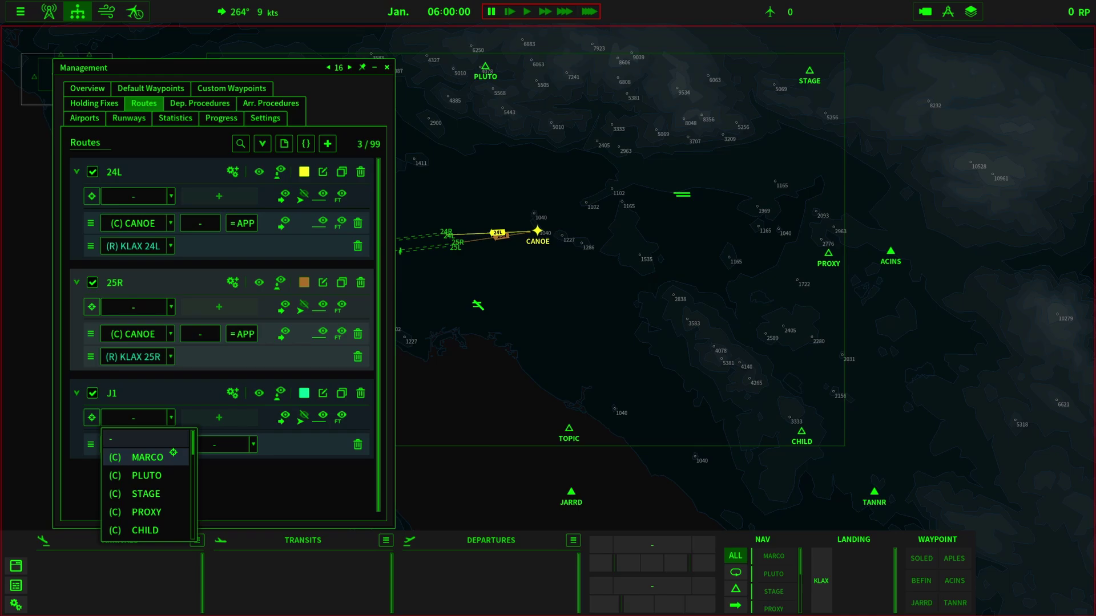
{"action": "scroll", "coordinate": [172, 456], "scroll_direction": "down", "scroll_amount": 5}
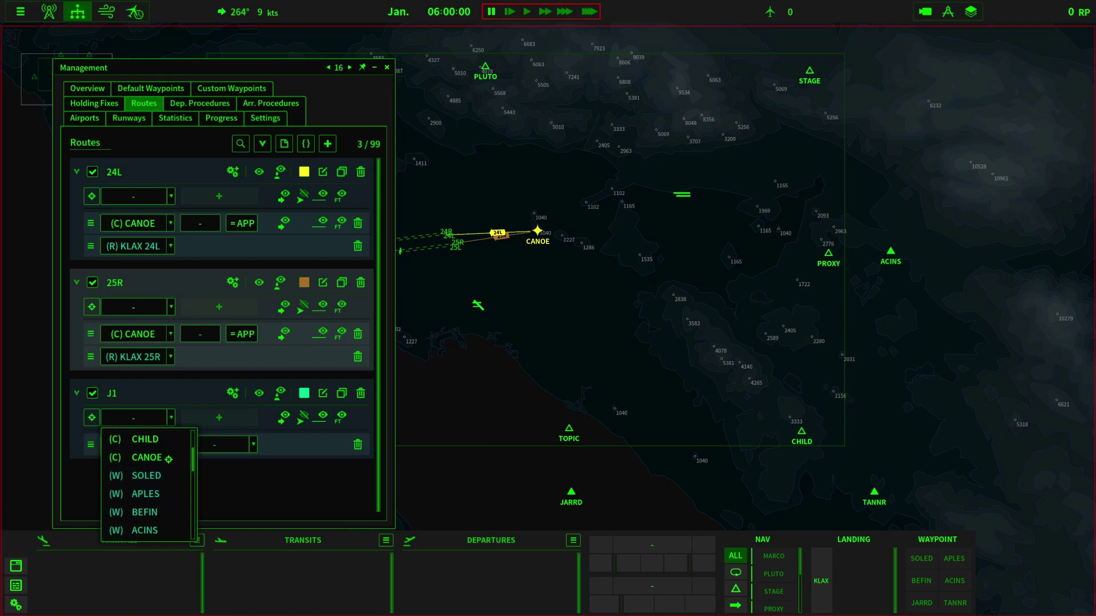
{"action": "left_click", "coordinate": [168, 457]}
{"action": "left_click", "coordinate": [219, 417]}
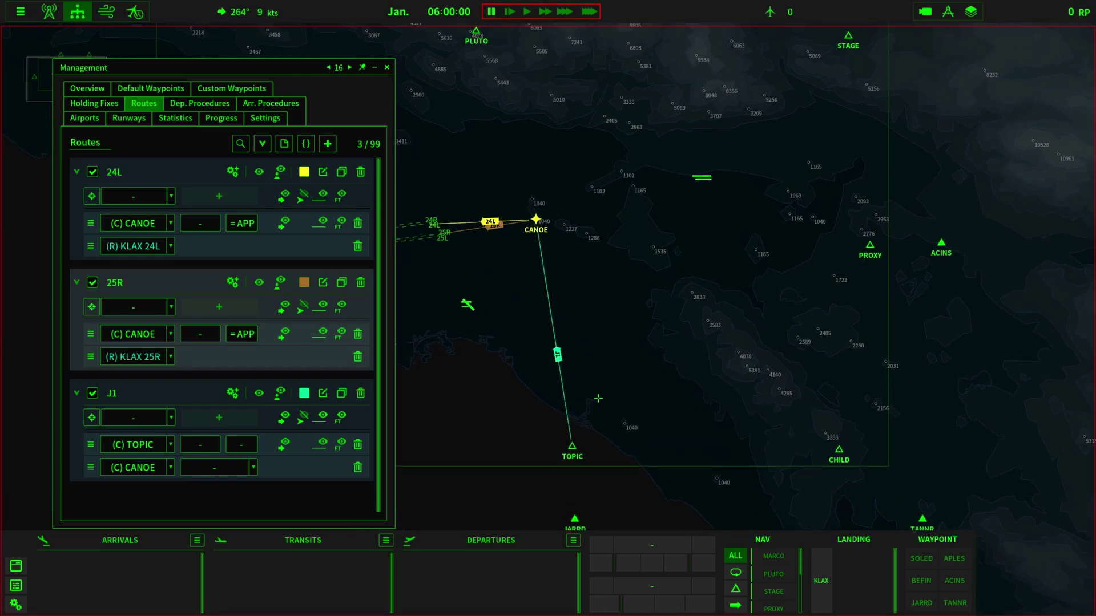
Set J1's CANOE step to land on runway 25R
{"action": "left_click_drag", "start_coordinate": [593, 400], "coordinate": [683, 409]}
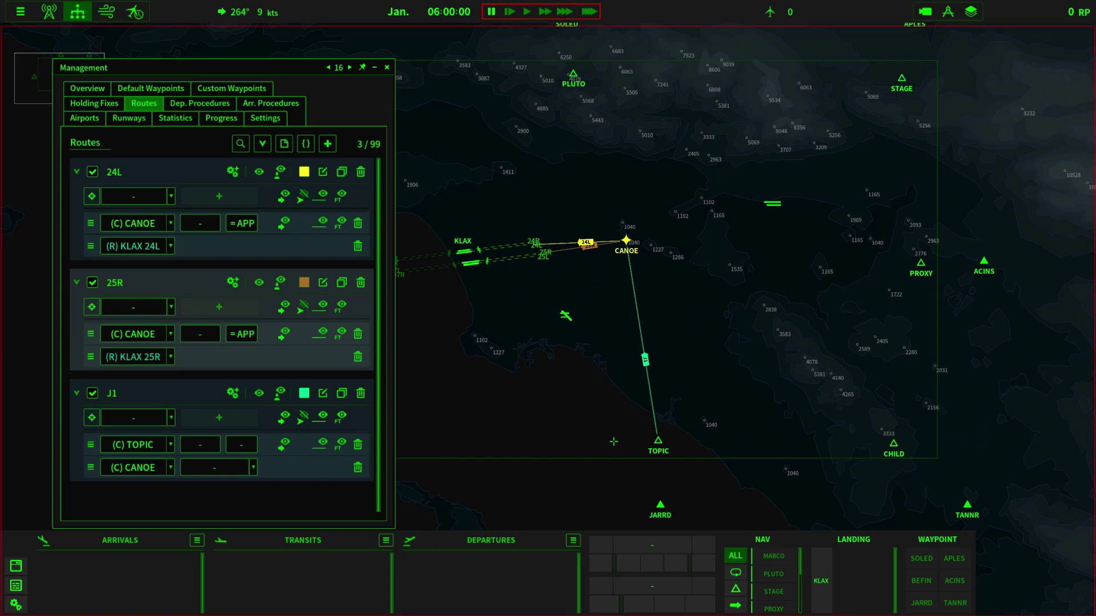
{"action": "left_click", "coordinate": [254, 470]}
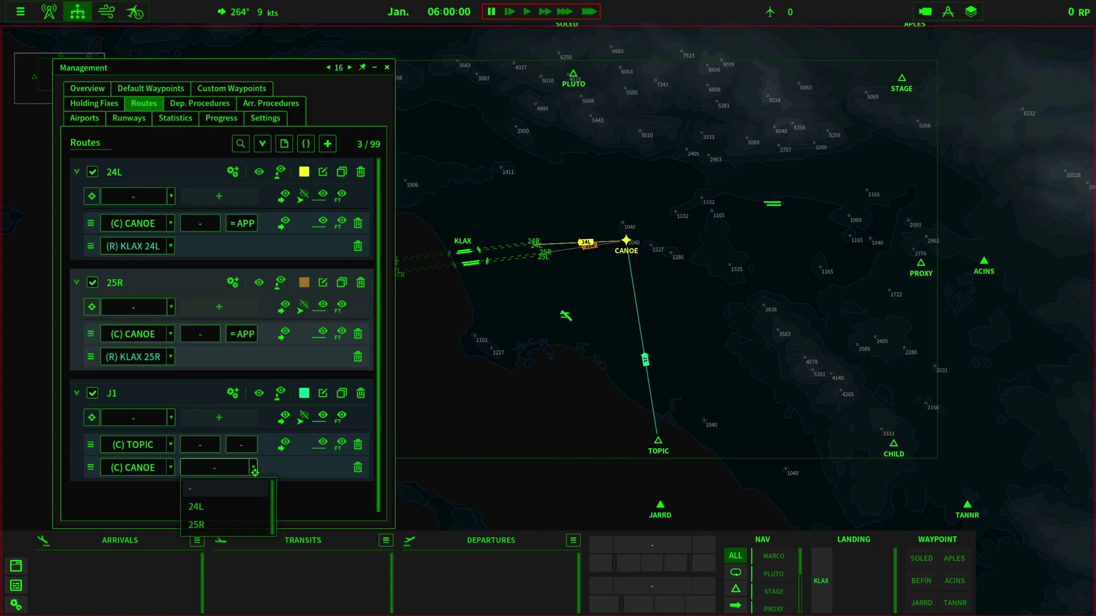
{"action": "left_click", "coordinate": [236, 523]}
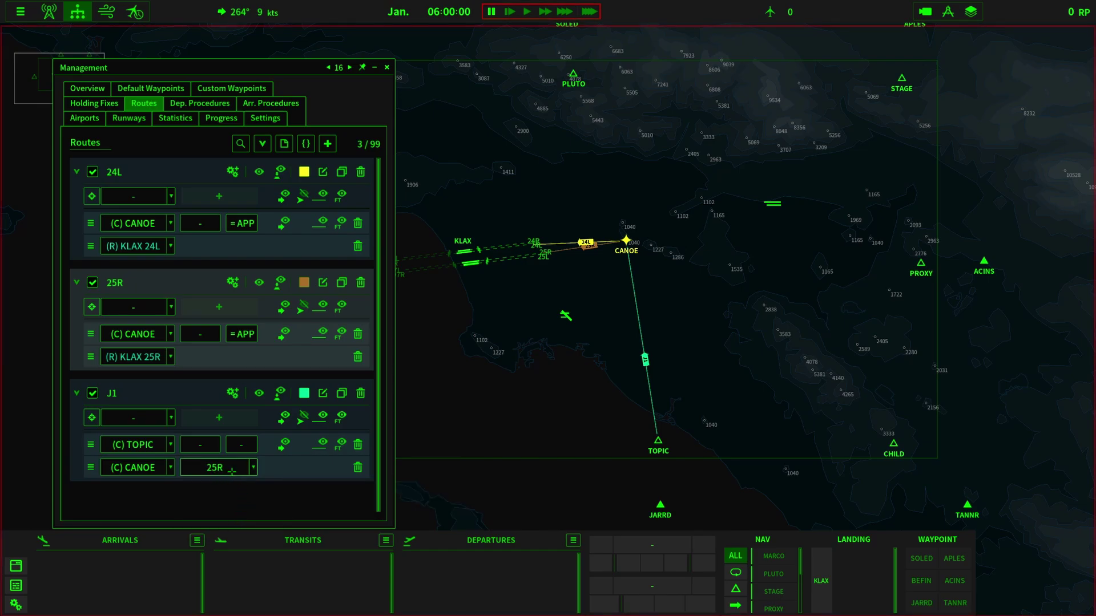
{"action": "scroll", "coordinate": [567, 250], "scroll_direction": "up", "scroll_amount": 1}
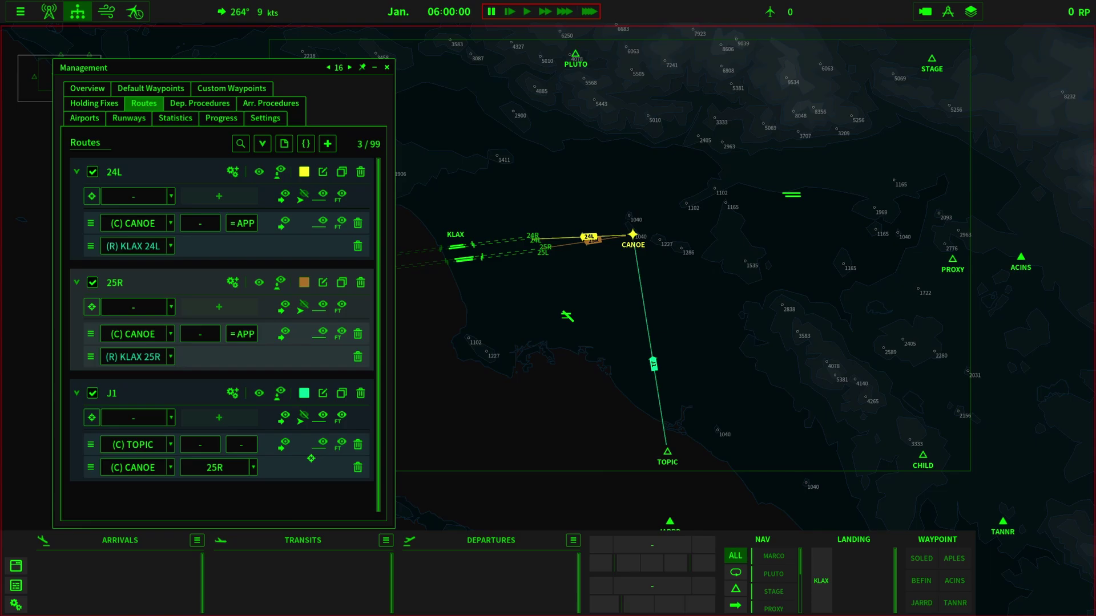
Colour route J1 pale yellow and duplicate it
{"action": "left_click", "coordinate": [304, 394]}
{"action": "left_click", "coordinate": [348, 409]}
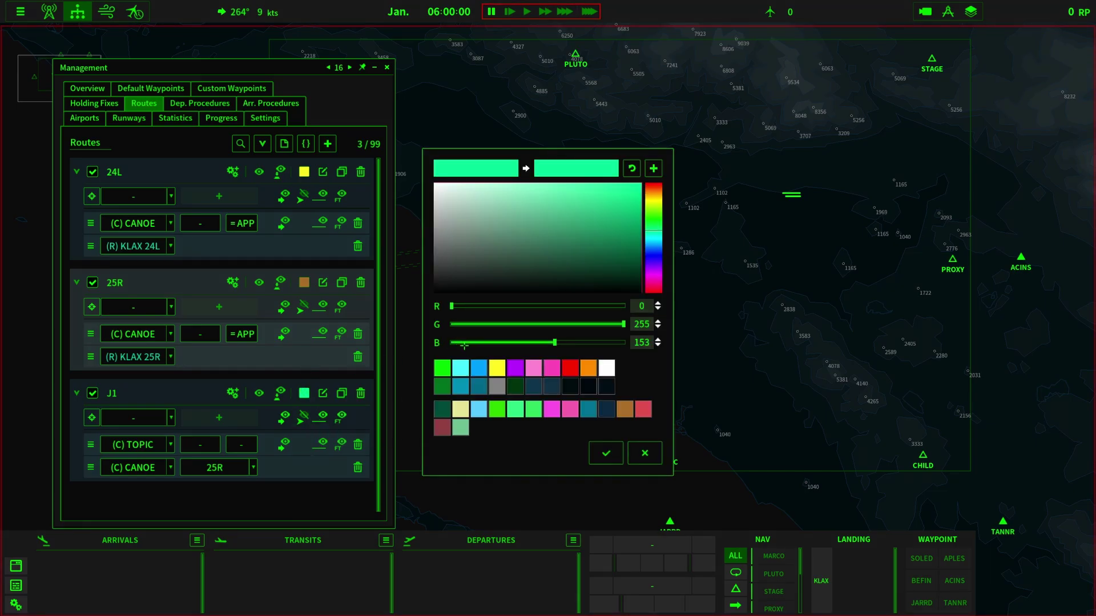
{"action": "left_click", "coordinate": [460, 409]}
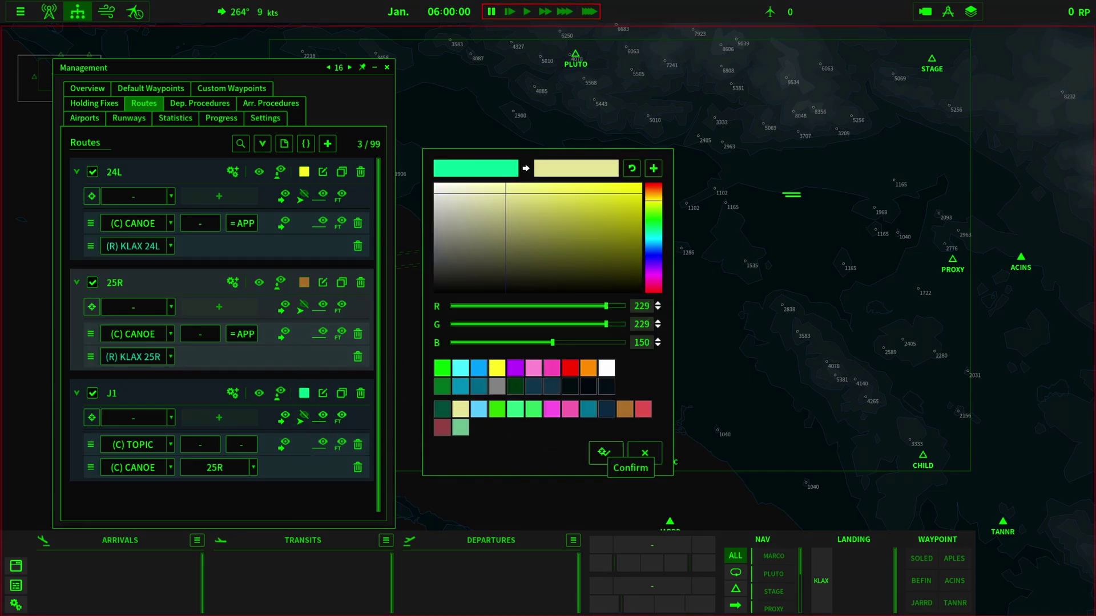
{"action": "left_click", "coordinate": [606, 453]}
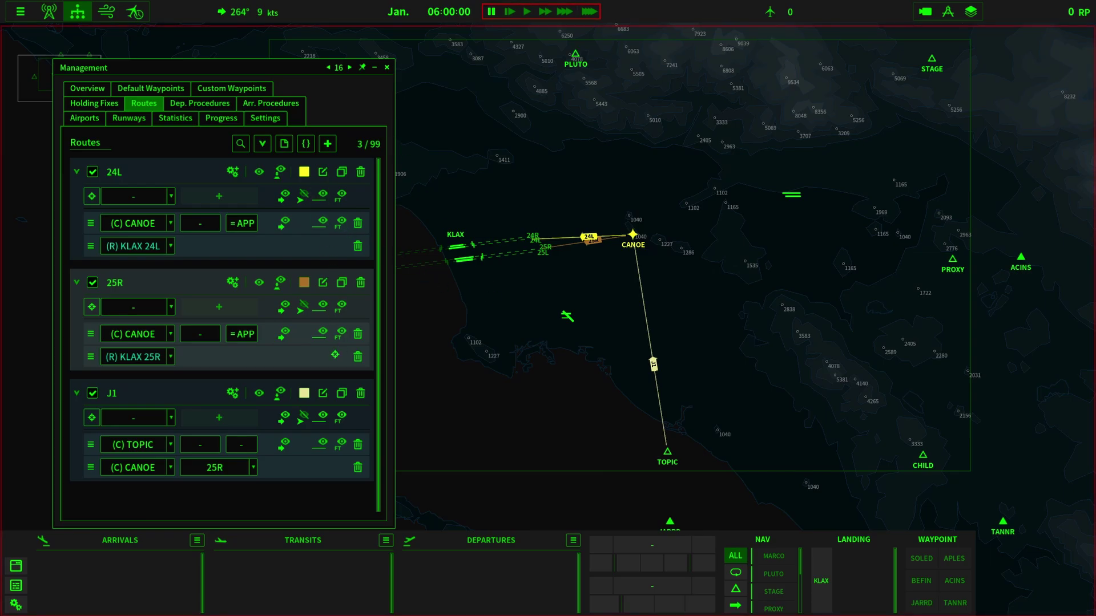
{"action": "left_click", "coordinate": [341, 399]}
Start route R4 at CHILD and have it land on runway 25R after CANOE
{"action": "scroll", "coordinate": [286, 439], "scroll_direction": "down", "scroll_amount": 3}
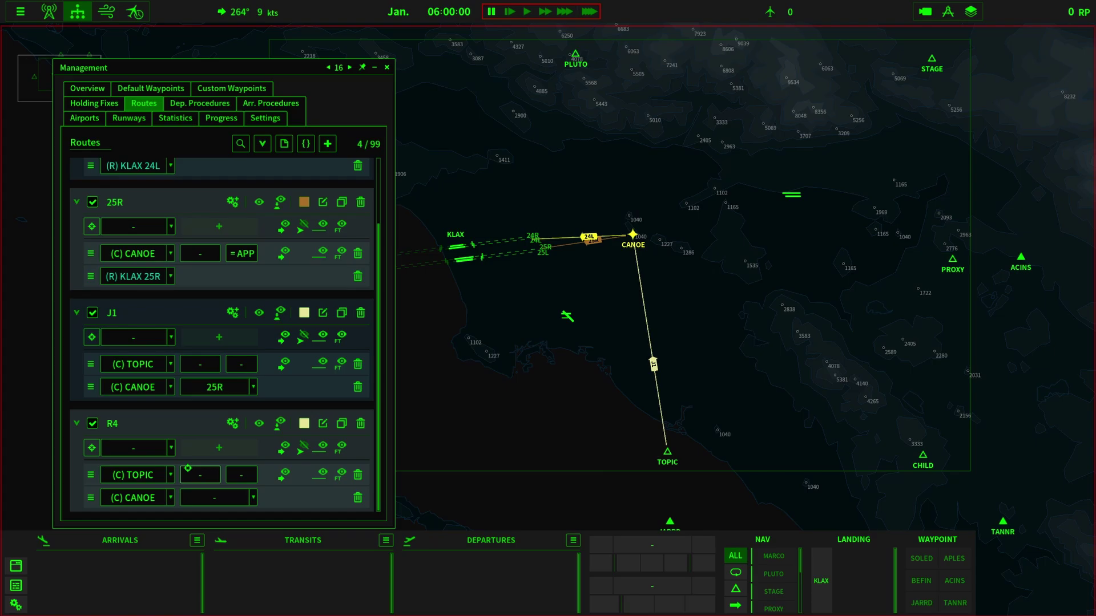
{"action": "left_click", "coordinate": [162, 474]}
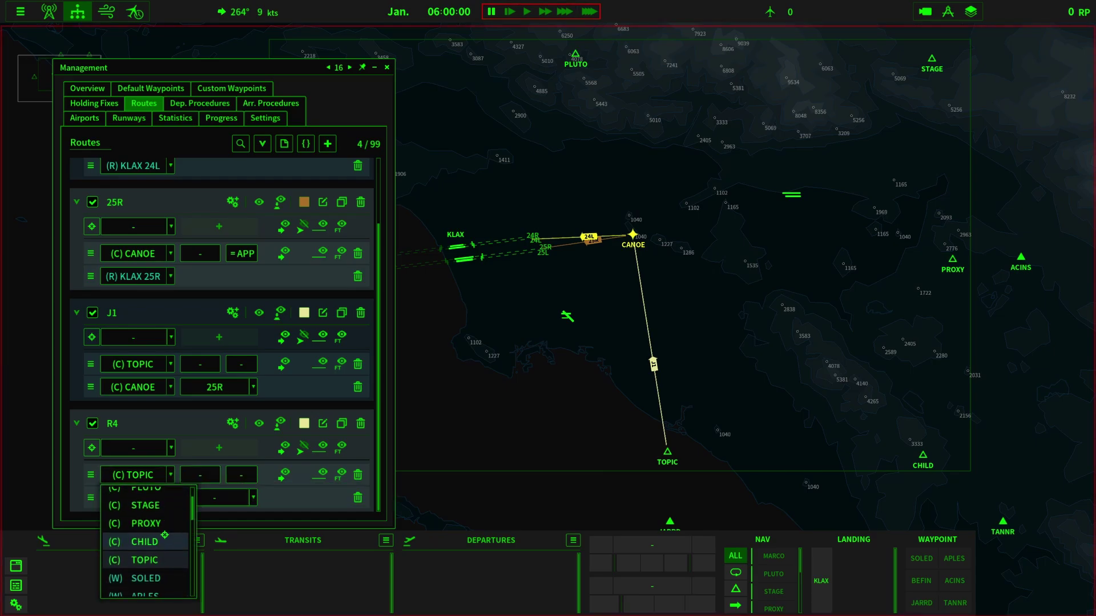
{"action": "left_click", "coordinate": [146, 567]}
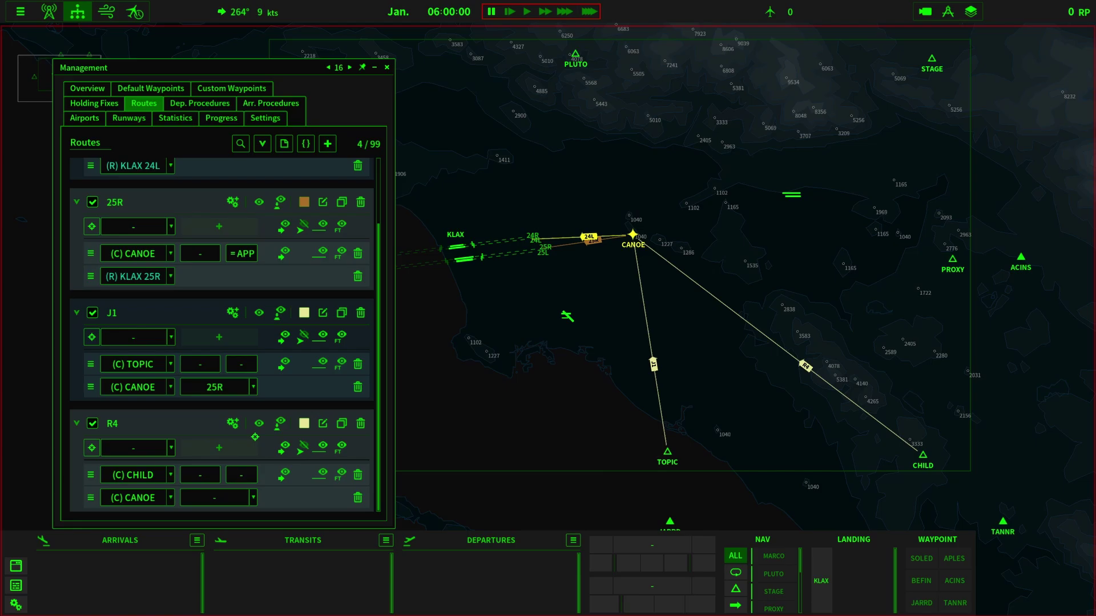
{"action": "left_click", "coordinate": [254, 499]}
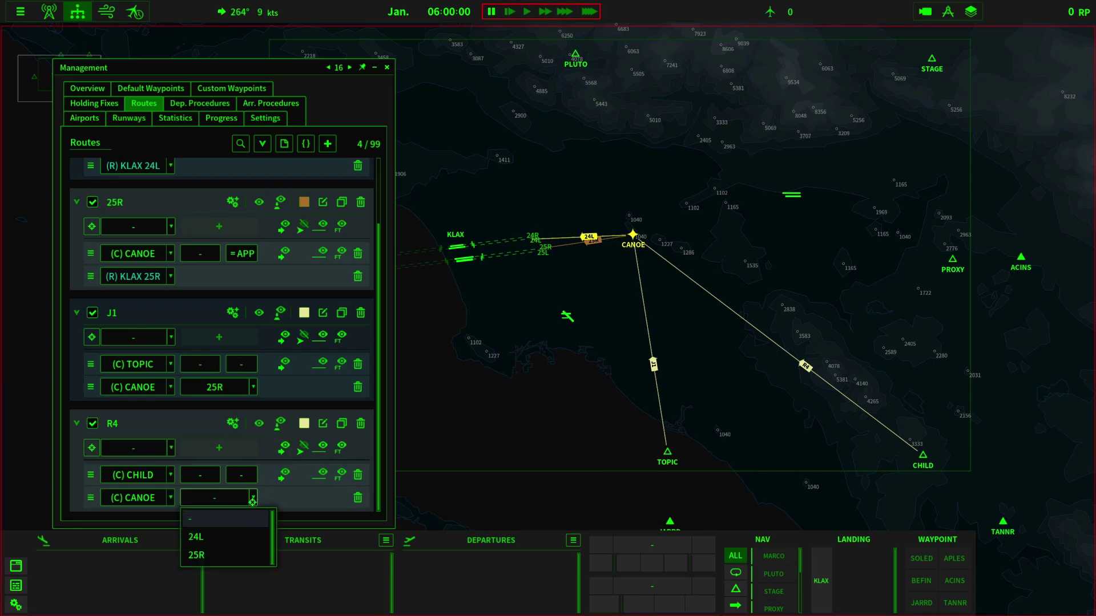
{"action": "left_click", "coordinate": [237, 556]}
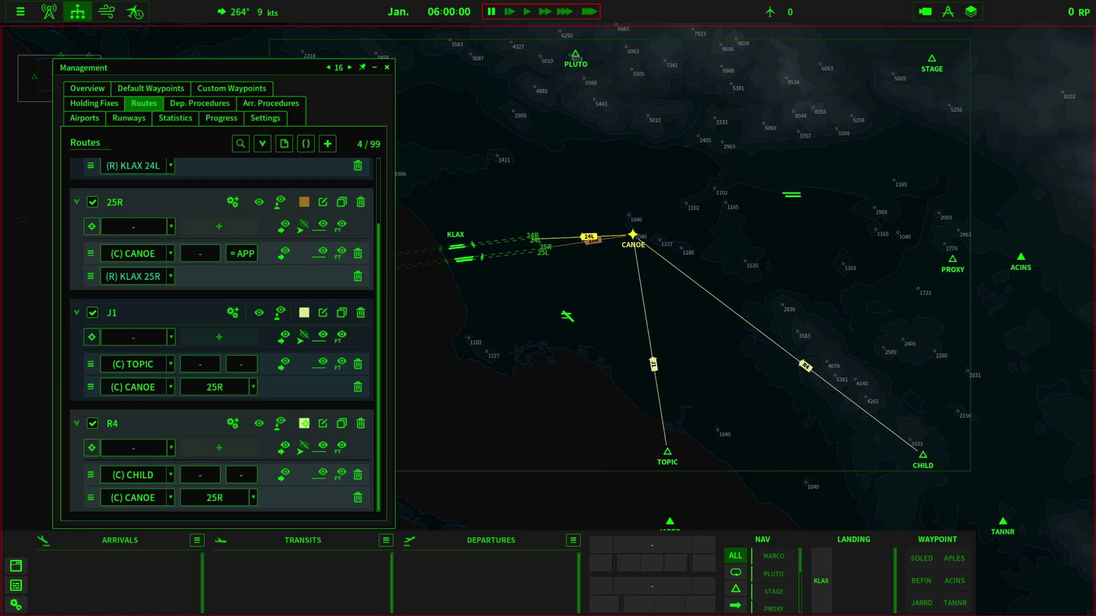
Rename route R4 to T1 and duplicate it
{"action": "left_click", "coordinate": [323, 423]}
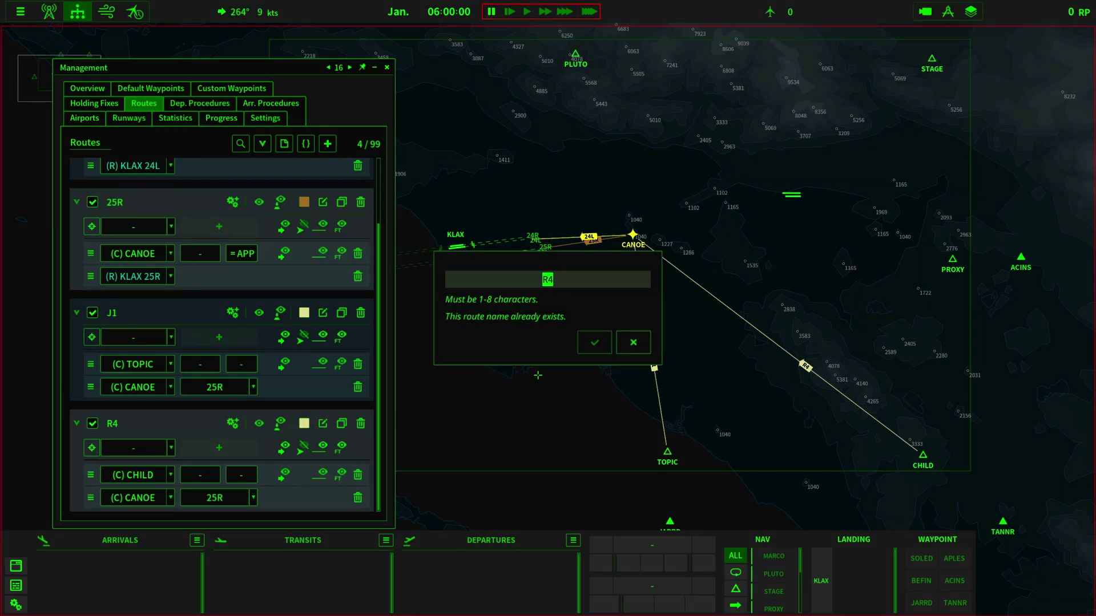
{"action": "type", "text": "T1"}
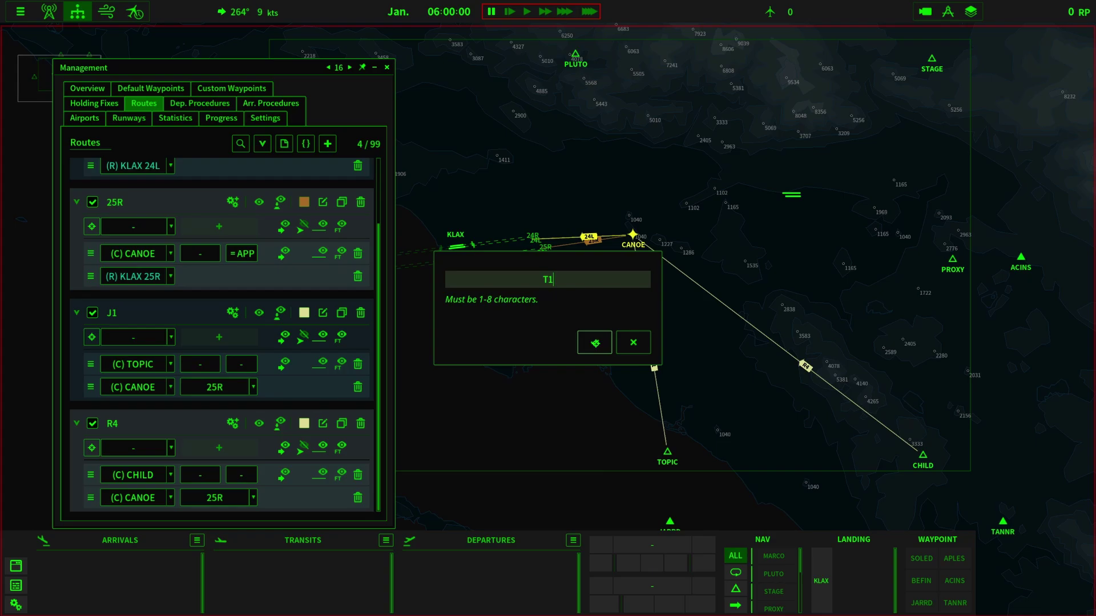
{"action": "left_click", "coordinate": [595, 343]}
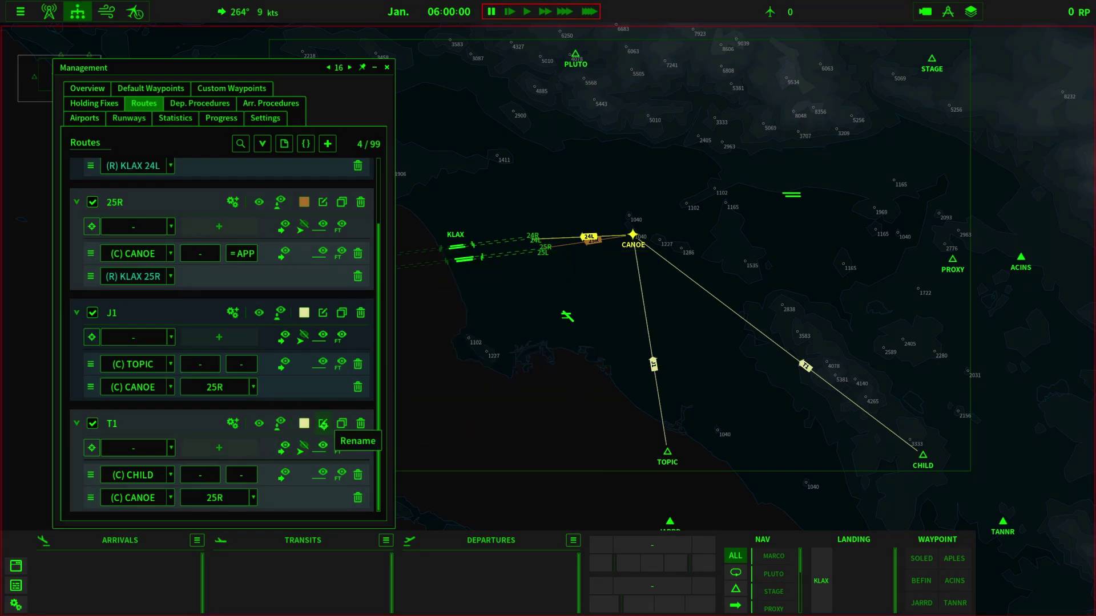
{"action": "left_click", "coordinate": [341, 423]}
{"action": "scroll", "coordinate": [283, 435], "scroll_direction": "down", "scroll_amount": 3}
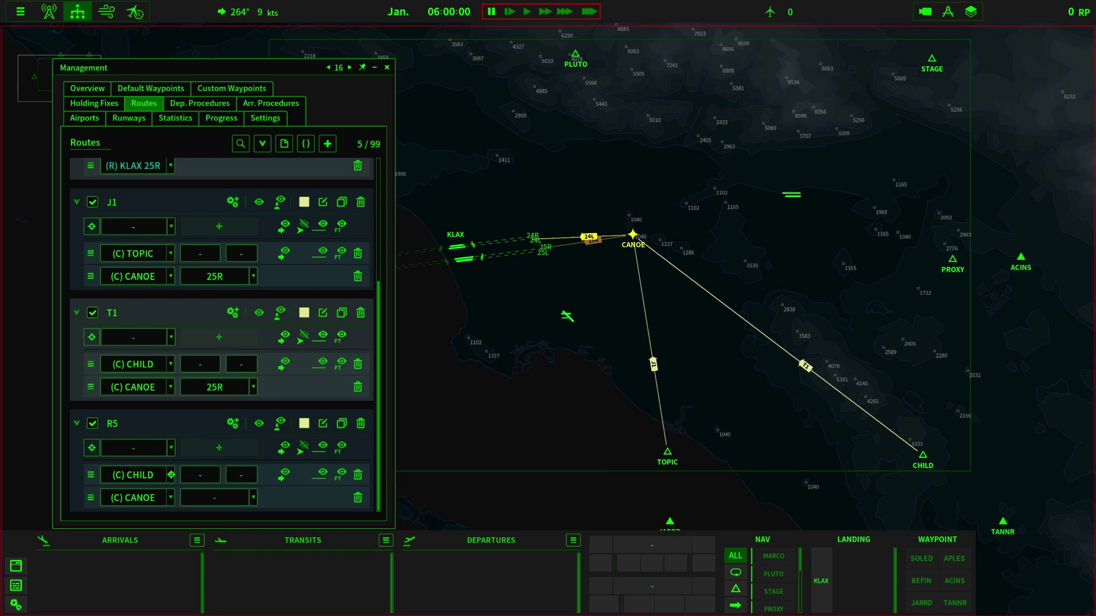
Start route R5 at PROXY and rename it AC1
{"action": "left_click", "coordinate": [170, 498]}
{"action": "left_click", "coordinate": [146, 530]}
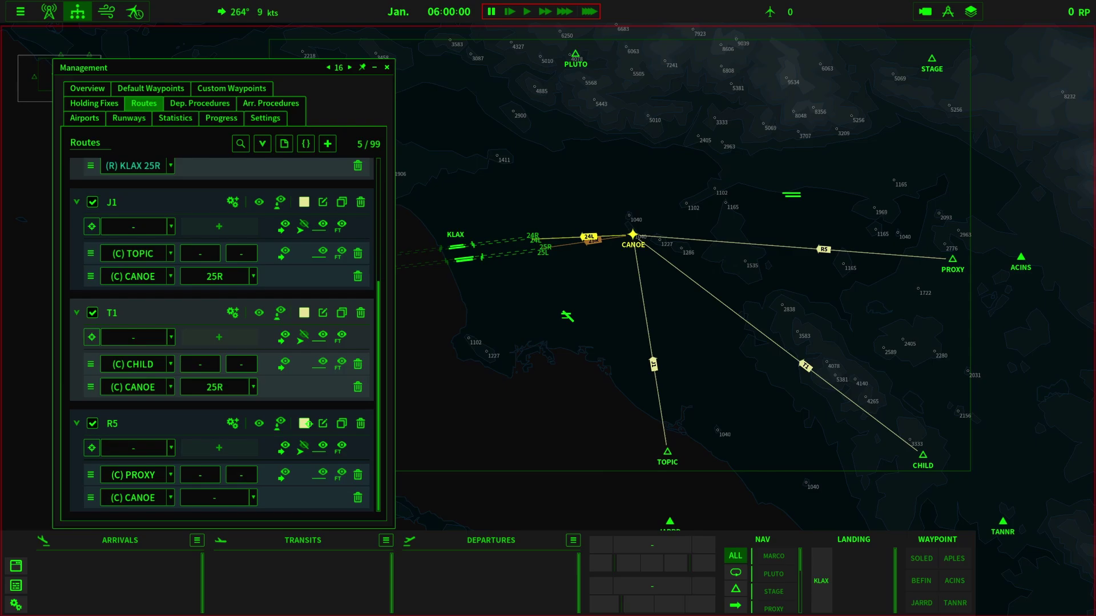
{"action": "left_click", "coordinate": [323, 423]}
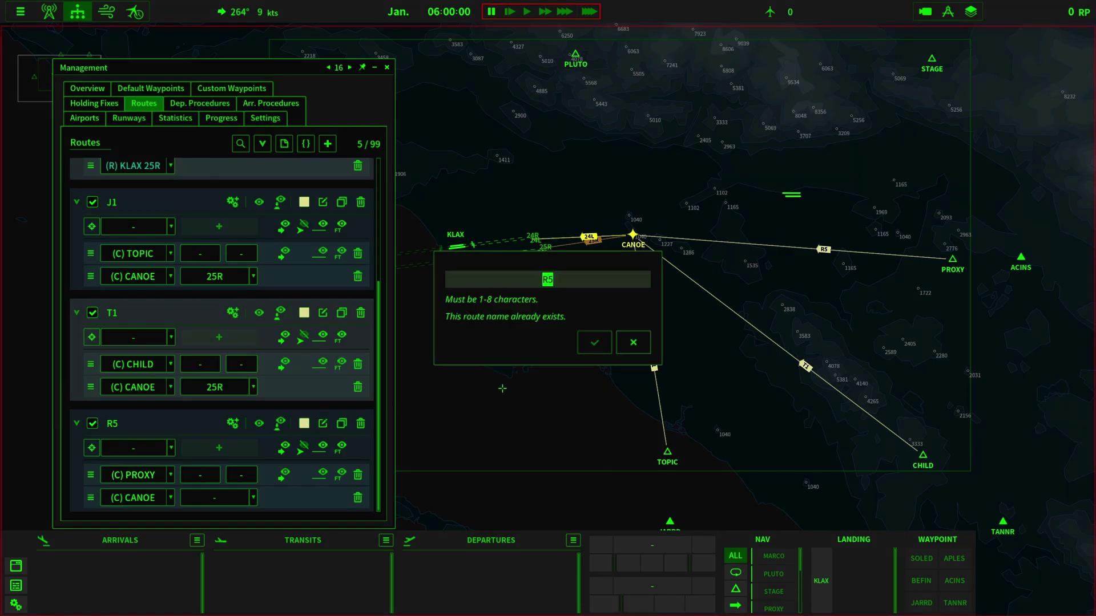
{"action": "type", "text": "AC"}
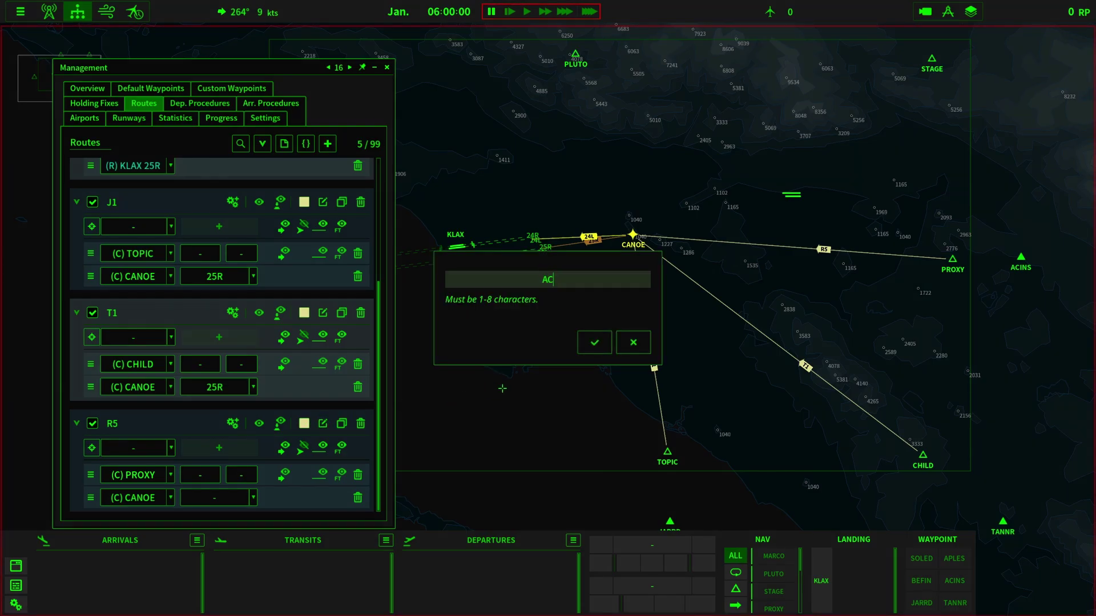
{"action": "type", "text": "1"}
{"action": "left_click", "coordinate": [594, 342]}
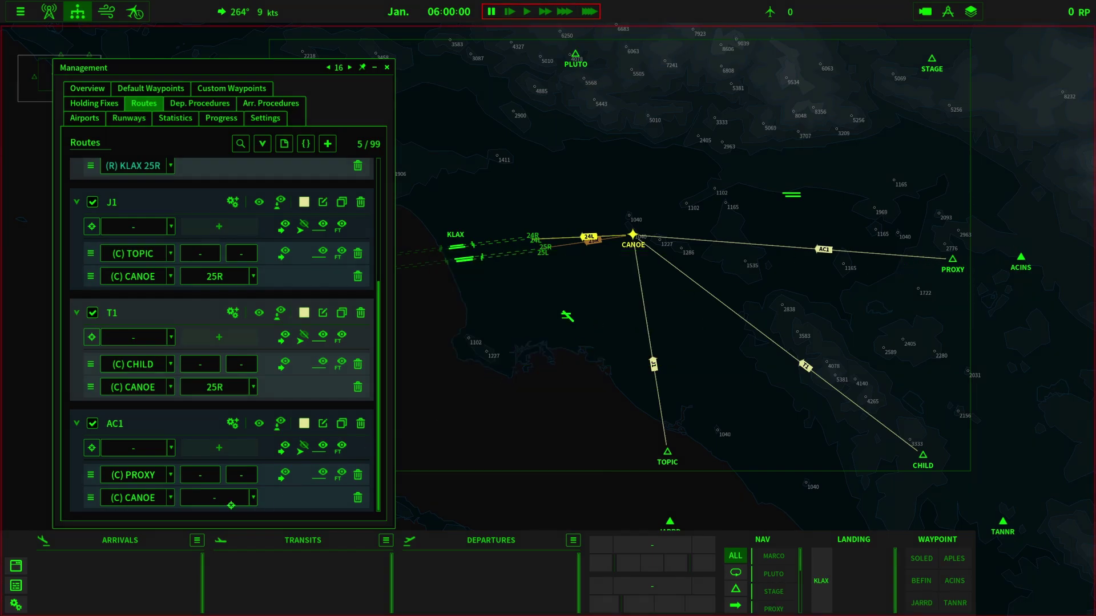
Restrict J1's TOPIC waypoint to 5,000 ft and 150 knots
{"action": "left_click", "coordinate": [201, 254]}
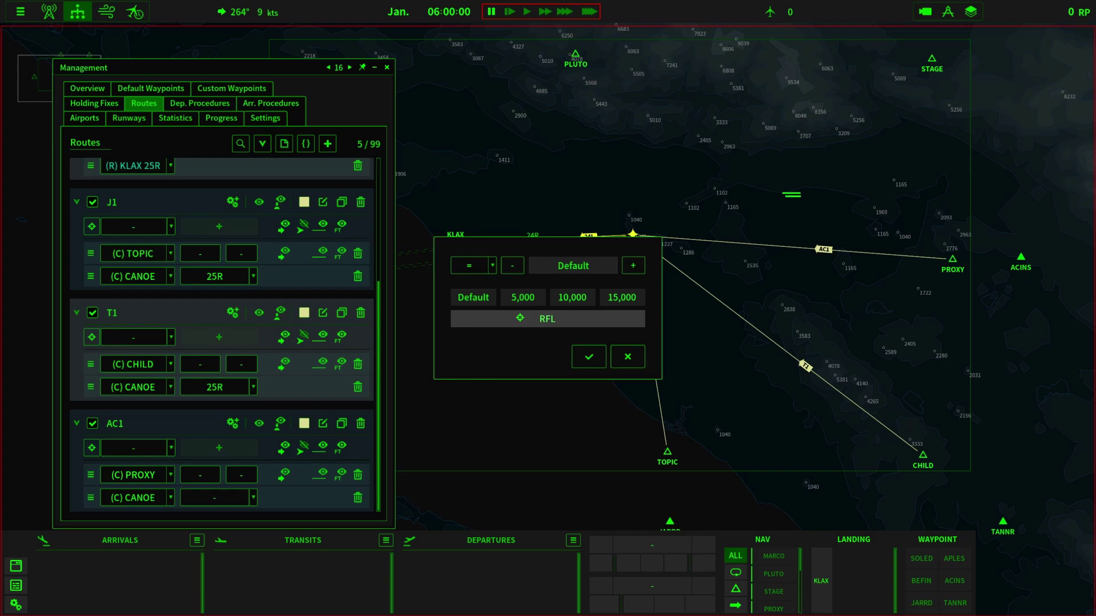
{"action": "left_click", "coordinate": [529, 297]}
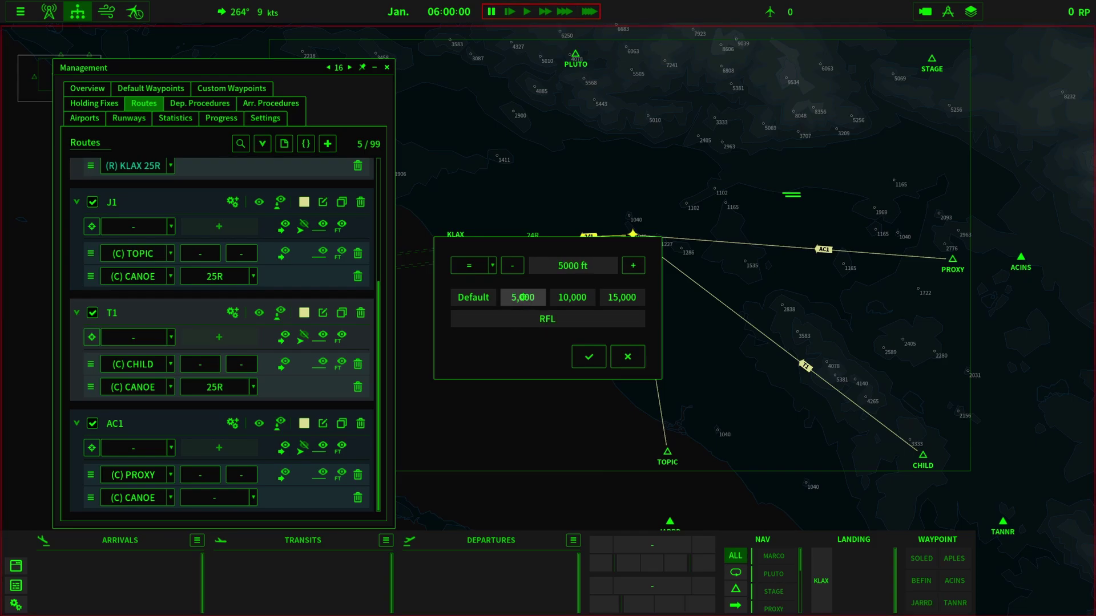
{"action": "left_click", "coordinate": [589, 356]}
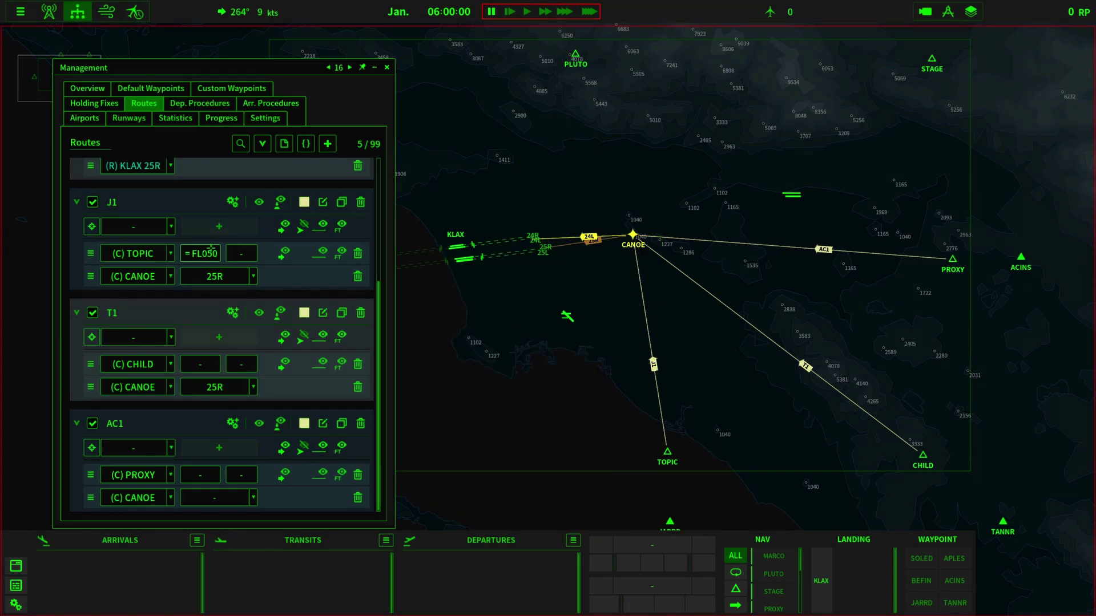
{"action": "left_click", "coordinate": [242, 255]}
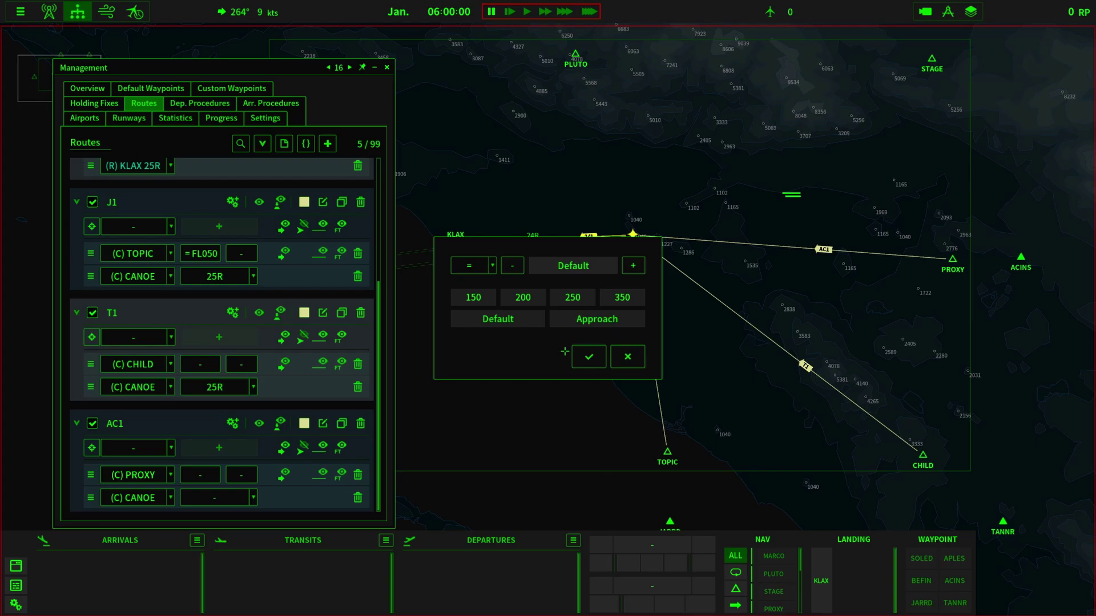
{"action": "left_click", "coordinate": [473, 297]}
{"action": "left_click", "coordinate": [589, 357]}
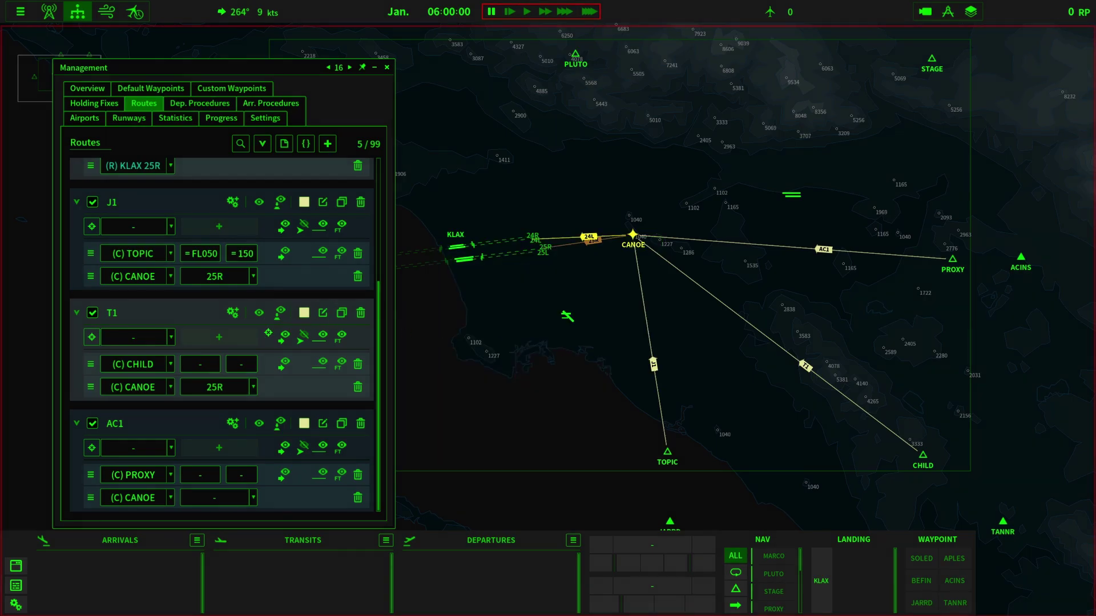
Set 5,000 ft (FL050) altitude restrictions at CHILD on T1 and PROXY on AC1
{"action": "left_click", "coordinate": [200, 364]}
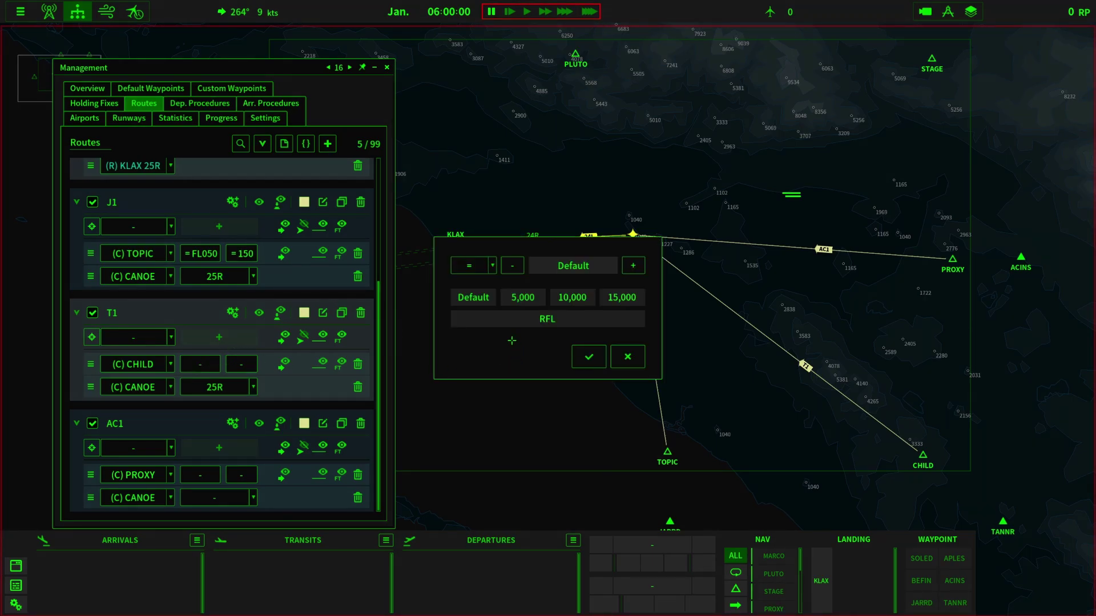
{"action": "left_click", "coordinate": [523, 297]}
{"action": "left_click", "coordinate": [589, 357]}
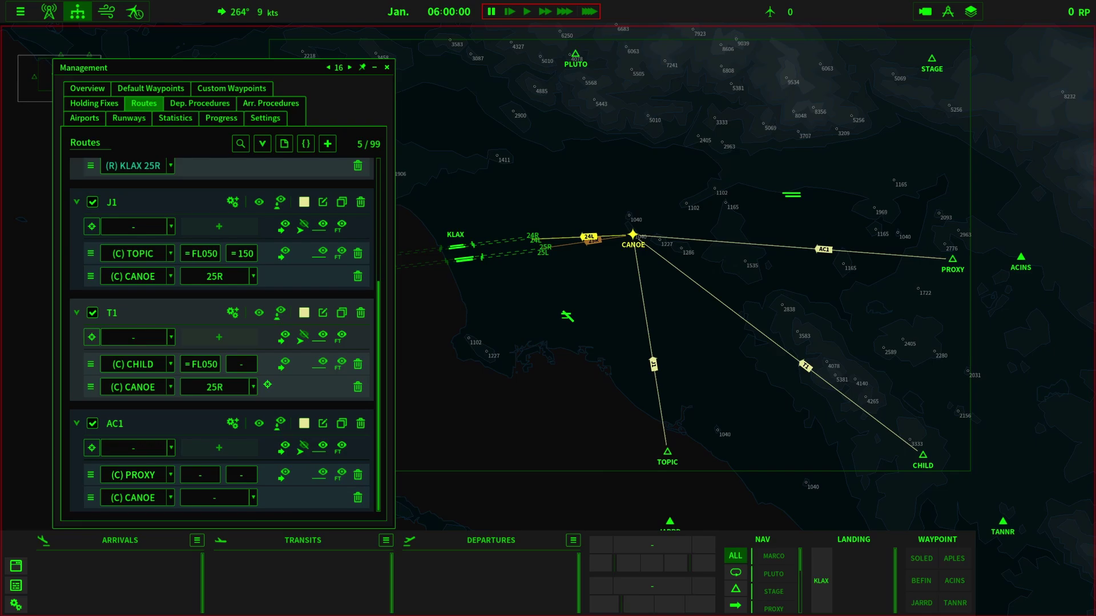
{"action": "left_click", "coordinate": [200, 475]}
{"action": "left_click", "coordinate": [536, 302]}
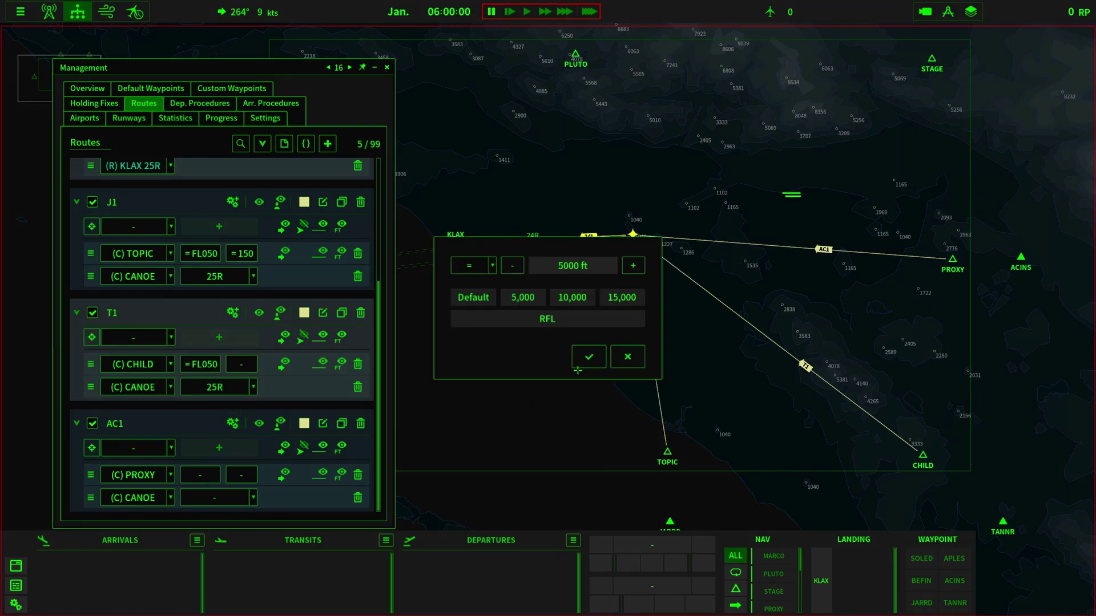
{"action": "left_click", "coordinate": [589, 356]}
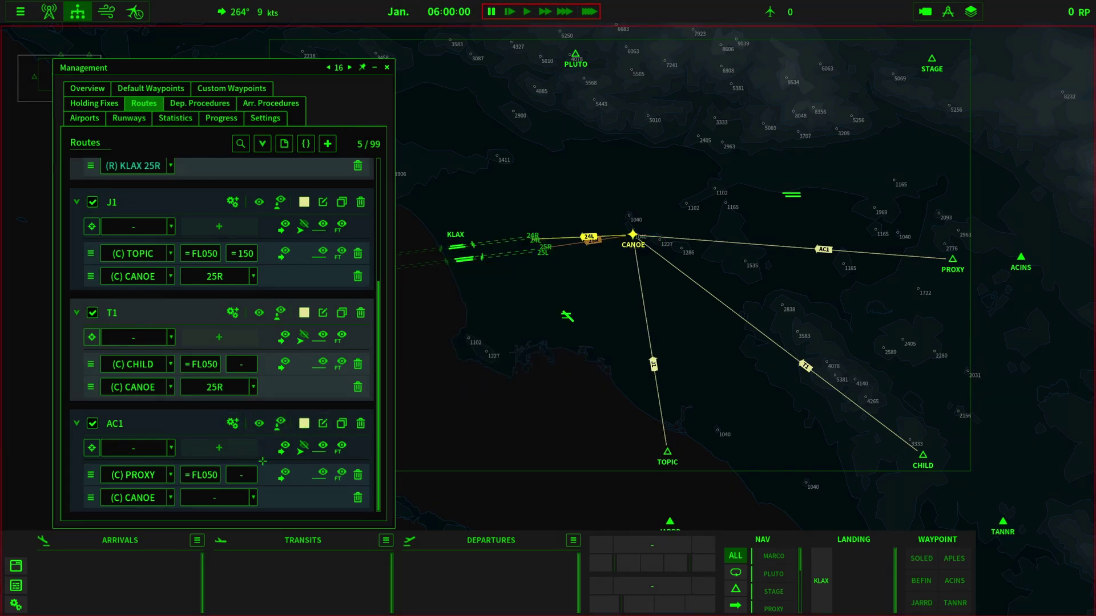
Set 150-knot speed restrictions at PROXY on AC1 and CHILD on T1
{"action": "left_click", "coordinate": [241, 475]}
{"action": "left_click", "coordinate": [473, 297]}
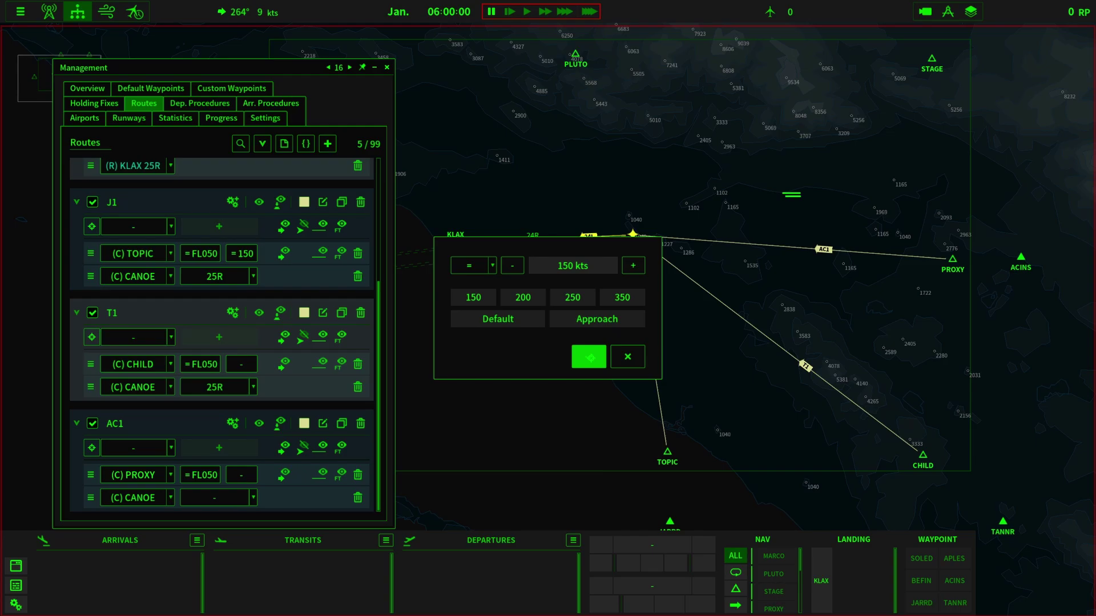
{"action": "left_click", "coordinate": [590, 357]}
{"action": "left_click", "coordinate": [241, 364]}
{"action": "left_click", "coordinate": [473, 298]}
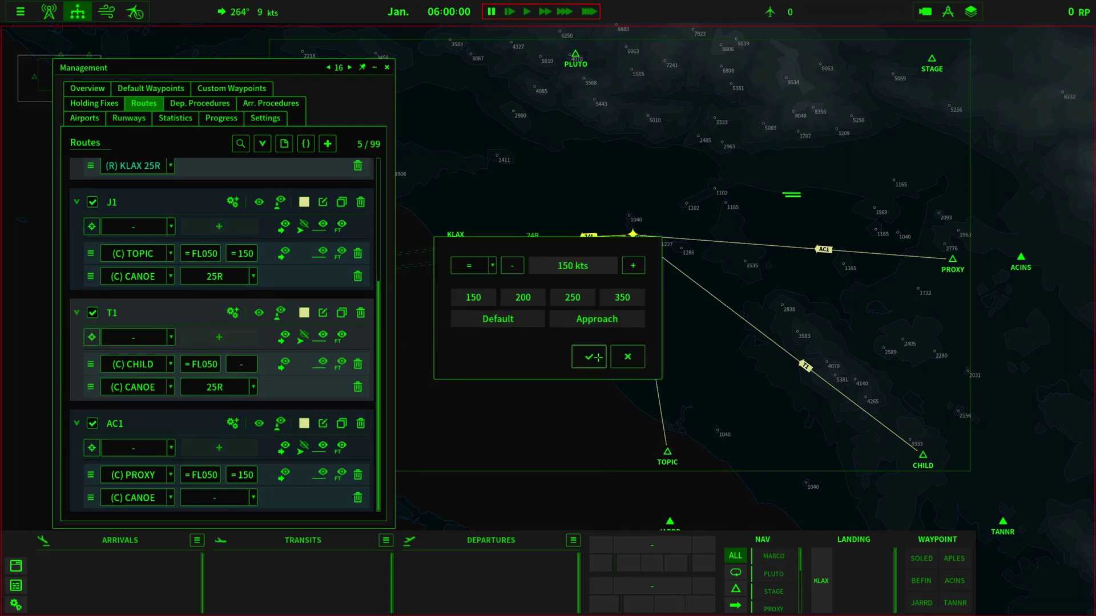
{"action": "left_click", "coordinate": [588, 357]}
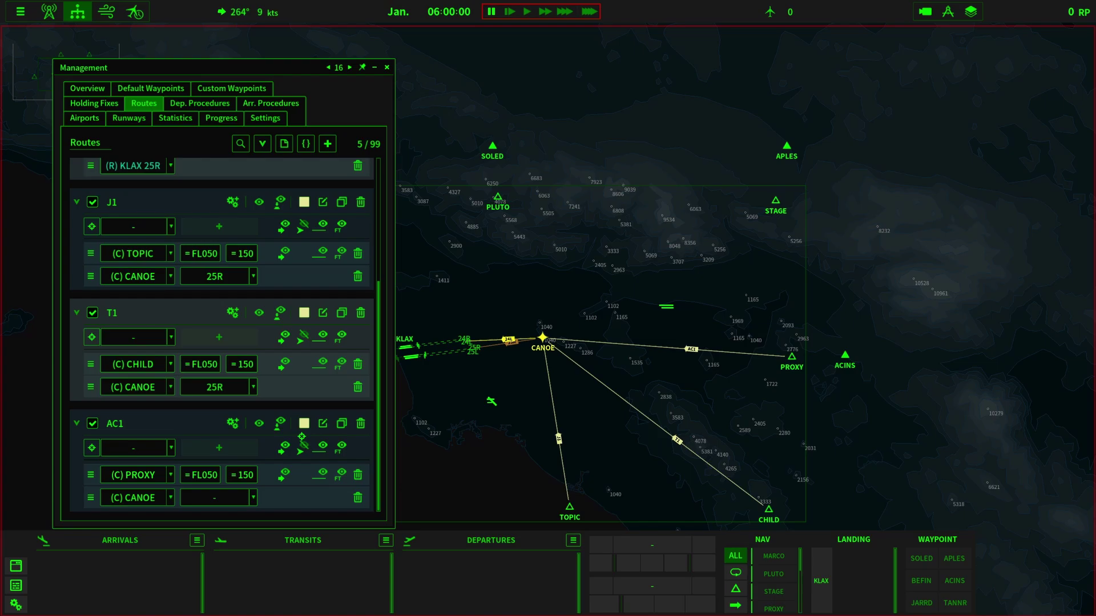
Duplicate AC1 as route R6 and make it start from STAGE
{"action": "left_click", "coordinate": [341, 423]}
{"action": "scroll", "coordinate": [307, 429], "scroll_direction": "down", "scroll_amount": 2}
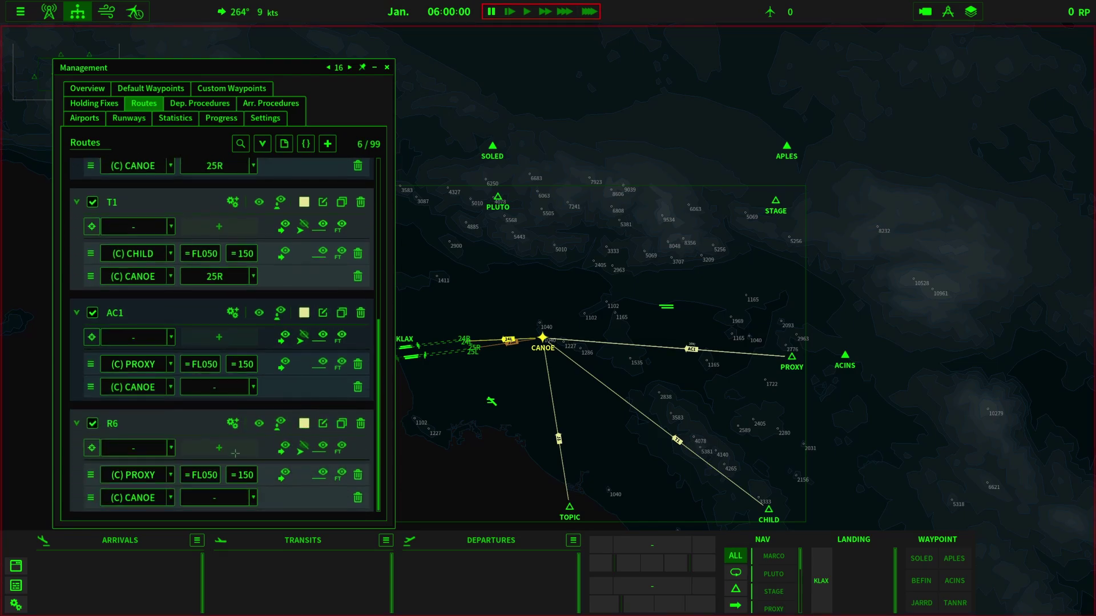
{"action": "left_click", "coordinate": [171, 476]}
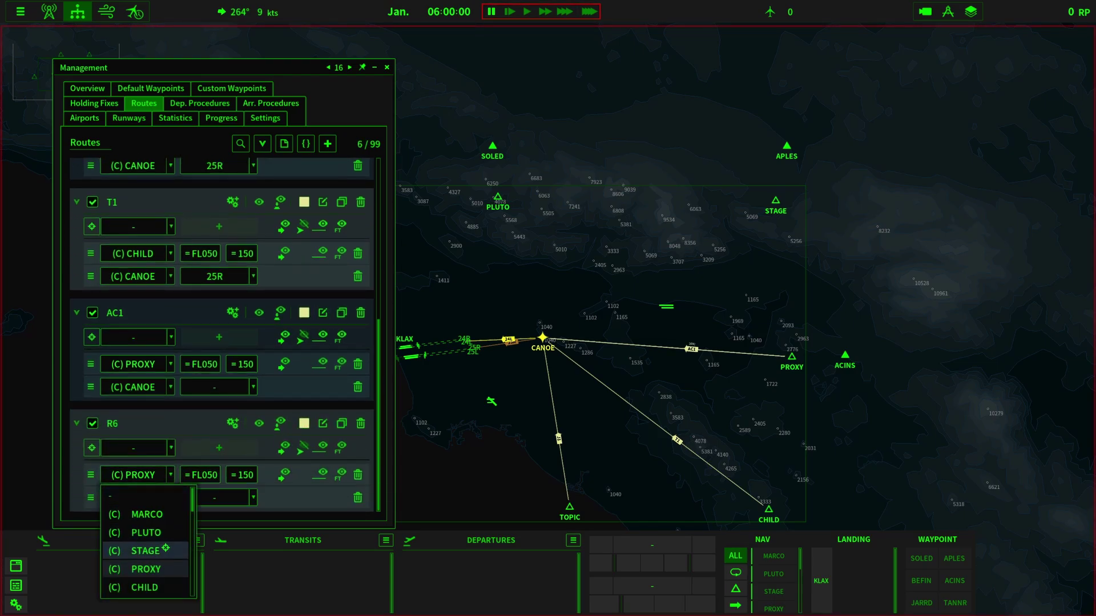
{"action": "left_click", "coordinate": [147, 550]}
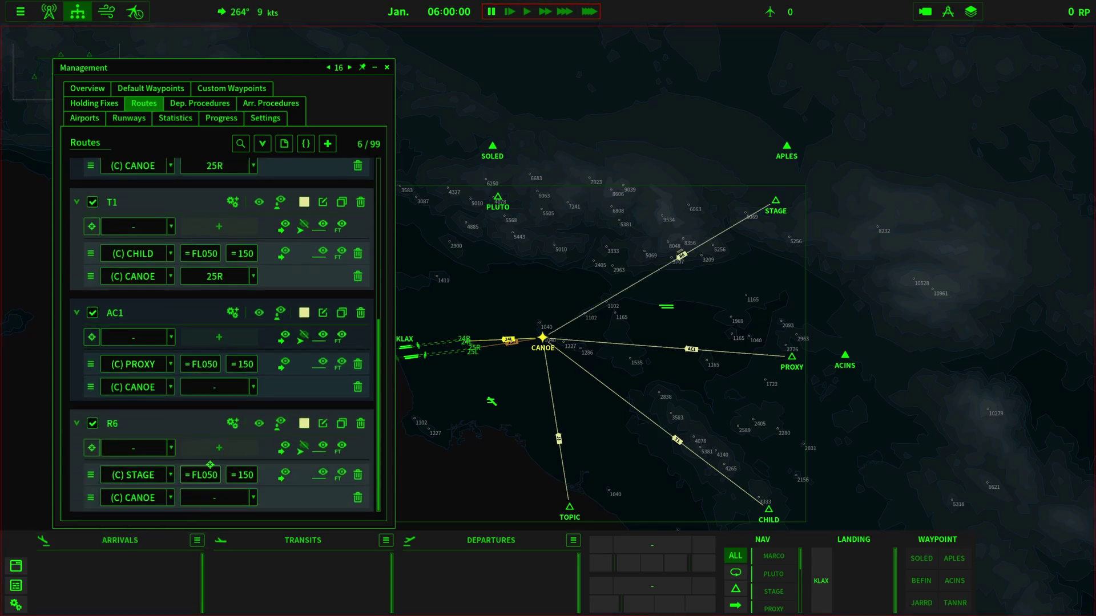
Land R6 on runway 24L and switch AC1's landing runway to 25R
{"action": "left_click", "coordinate": [247, 498]}
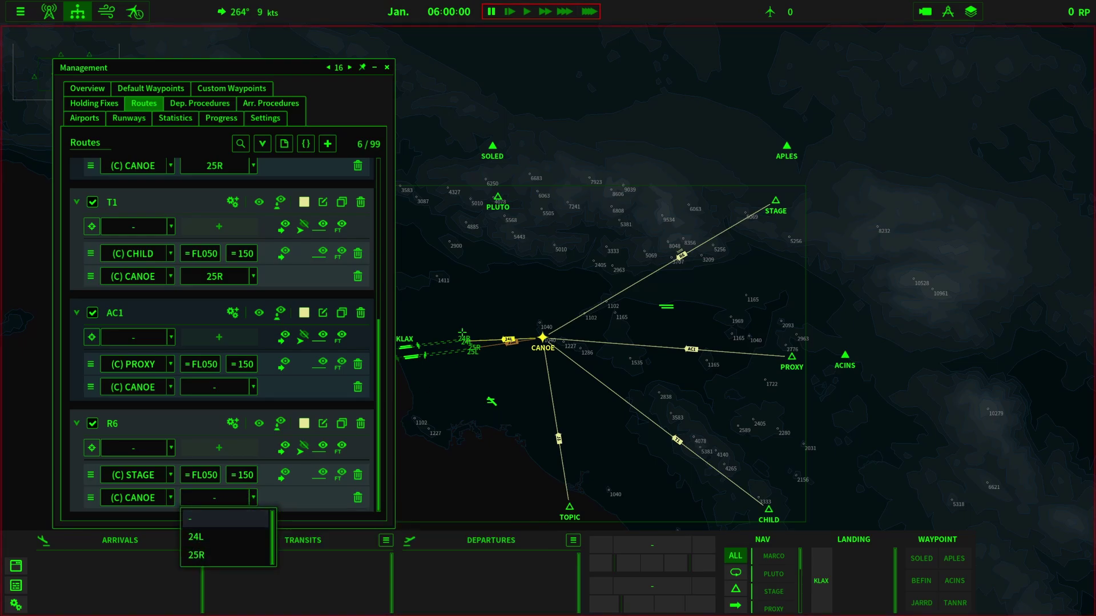
{"action": "left_click", "coordinate": [196, 536]}
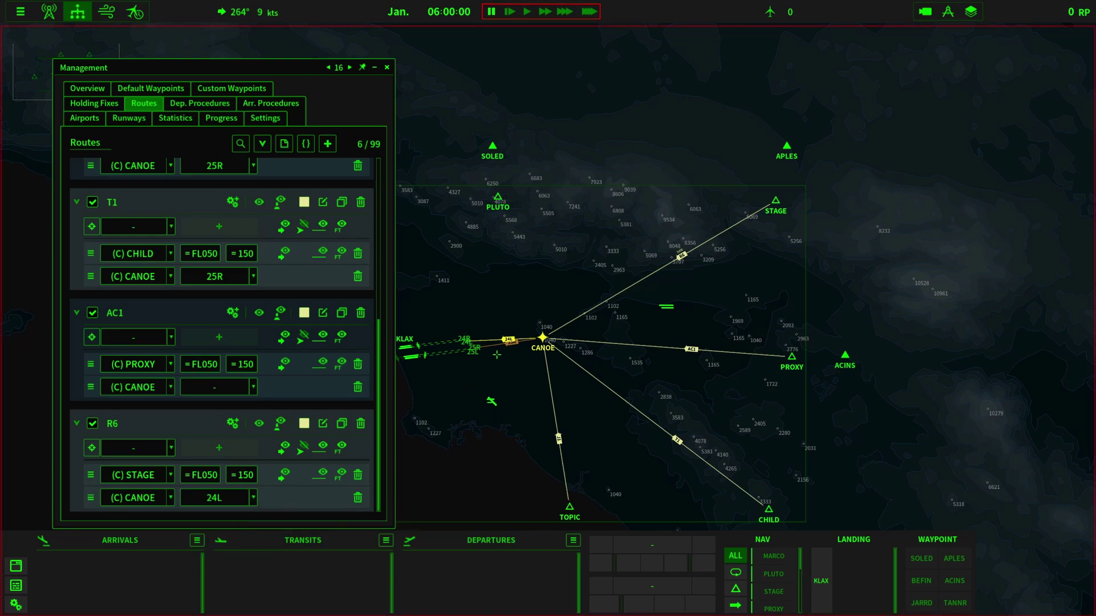
{"action": "left_click", "coordinate": [252, 388]}
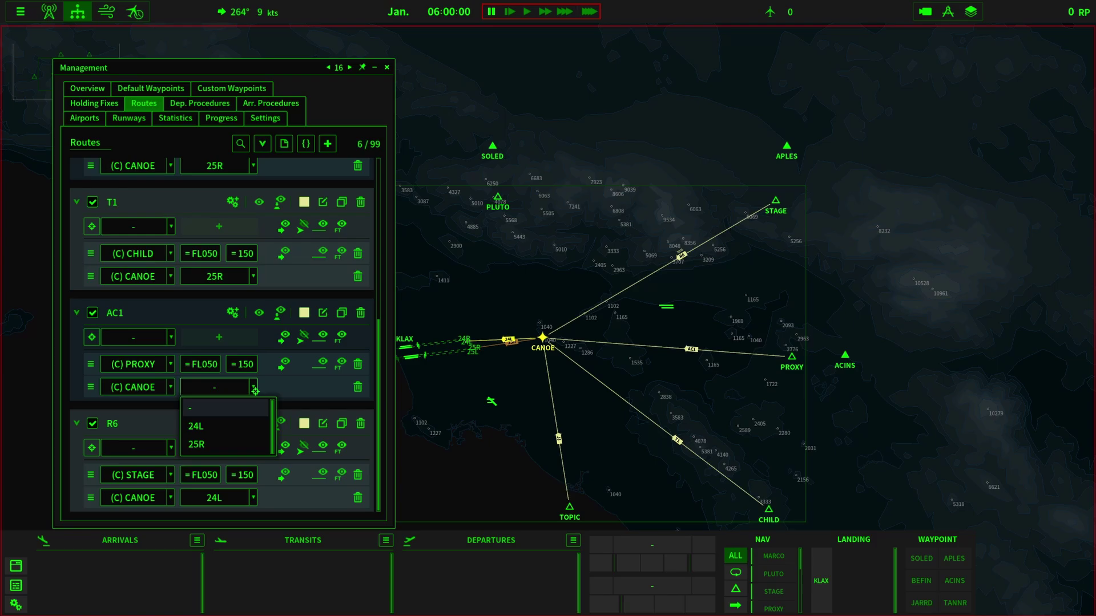
{"action": "left_click", "coordinate": [227, 447]}
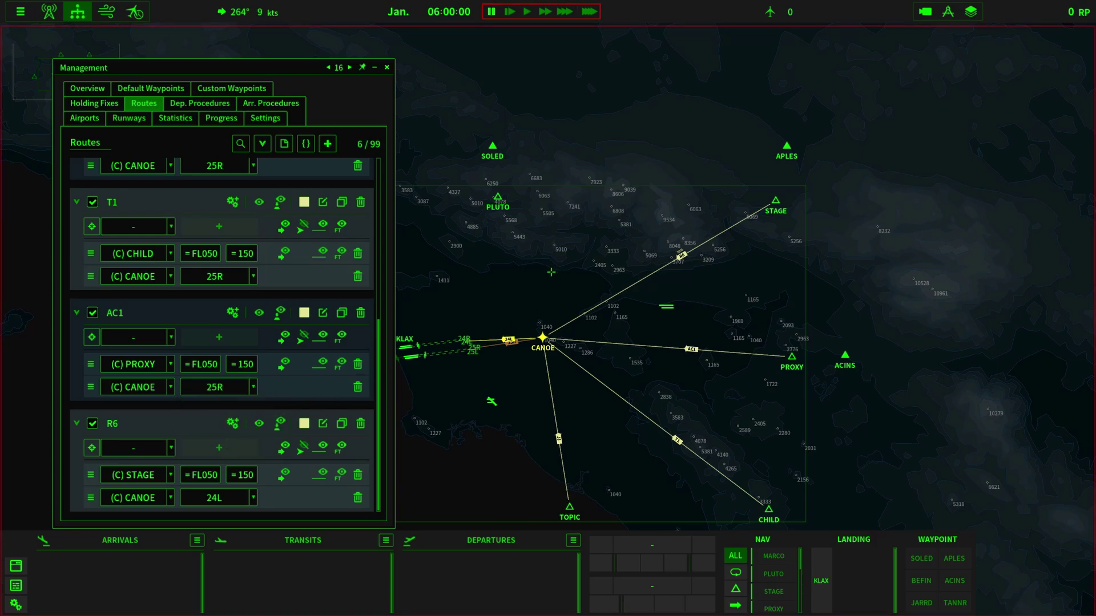
Duplicate R6 as R7, starting from PLUTO and landing on runway 24L
{"action": "left_click", "coordinate": [341, 423]}
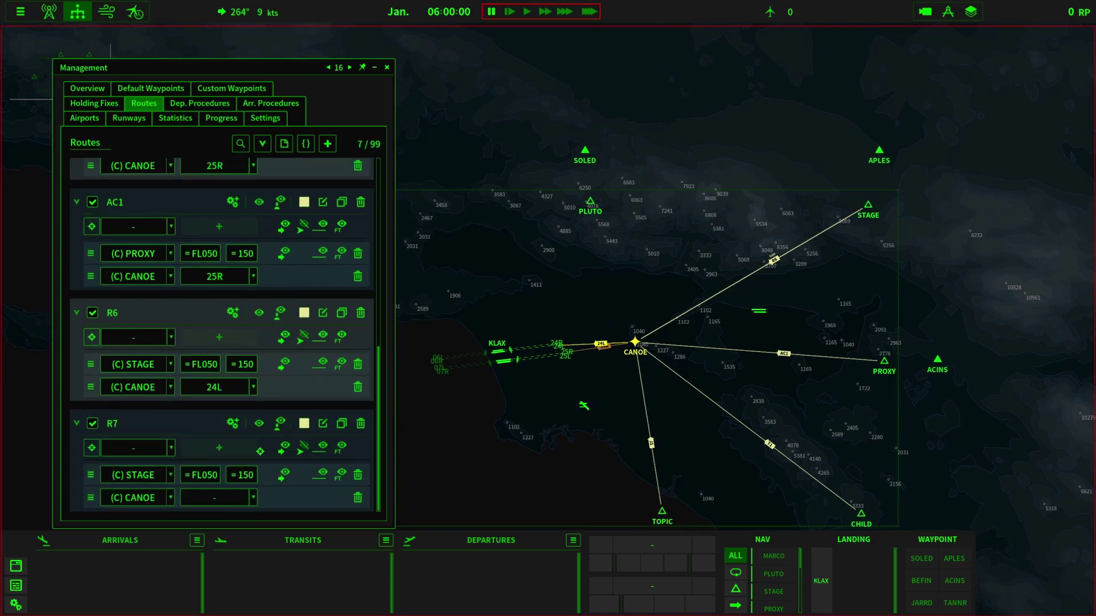
{"action": "left_click", "coordinate": [169, 475]}
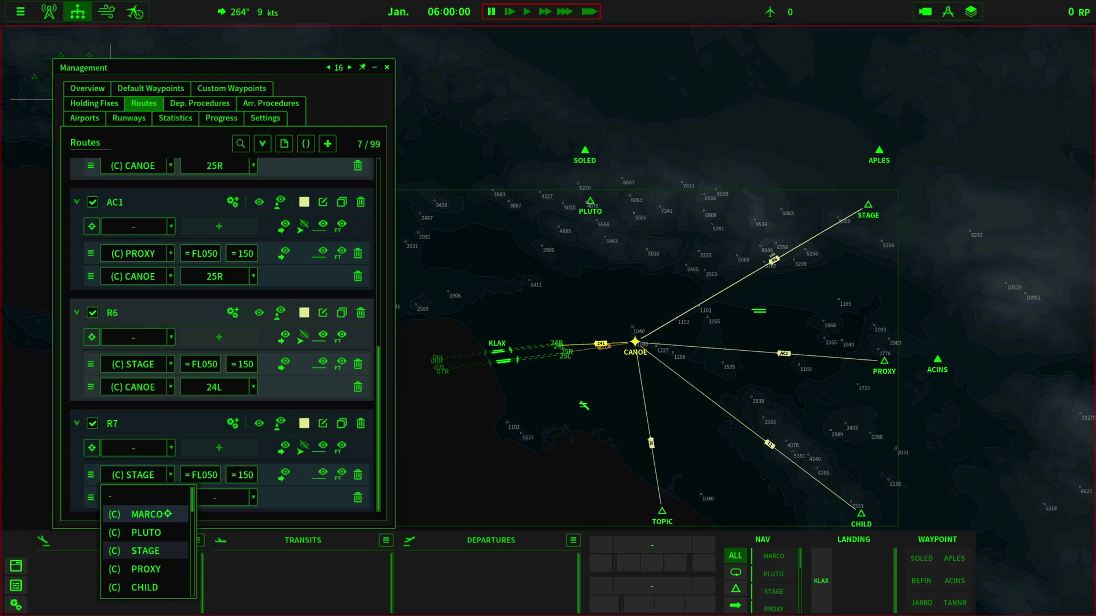
{"action": "left_click", "coordinate": [165, 532]}
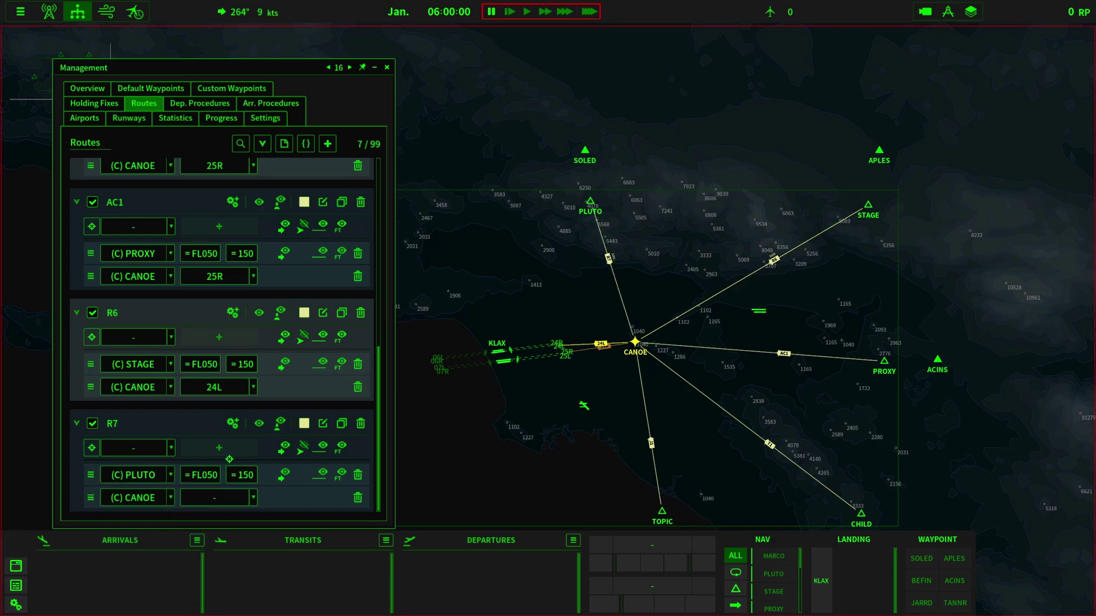
{"action": "left_click", "coordinate": [253, 497]}
{"action": "left_click", "coordinate": [211, 528]}
{"action": "scroll", "coordinate": [614, 373], "scroll_direction": "up", "scroll_amount": 3}
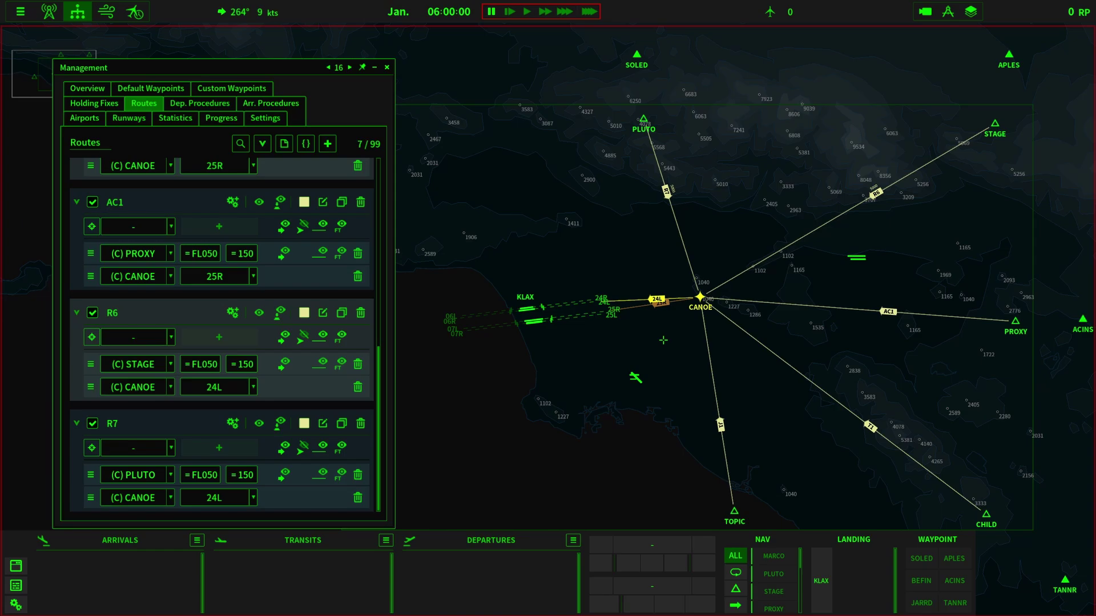
{"action": "scroll", "coordinate": [690, 338], "scroll_direction": "up", "scroll_amount": 1}
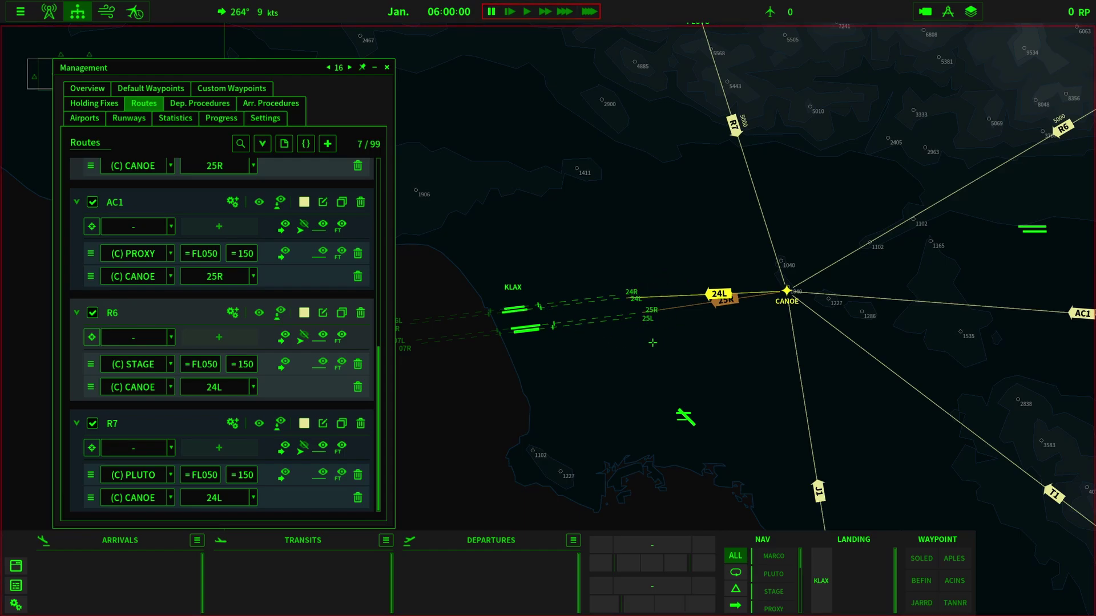
{"action": "scroll", "coordinate": [657, 330], "scroll_direction": "down", "scroll_amount": 4}
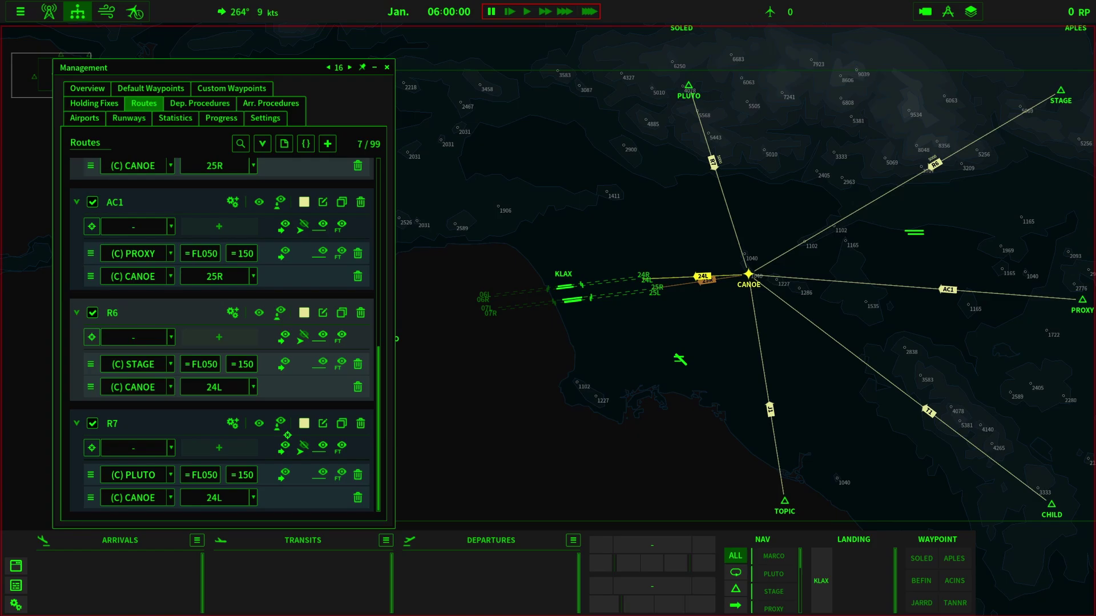
Rename route R7 to S1
{"action": "left_click", "coordinate": [320, 423]}
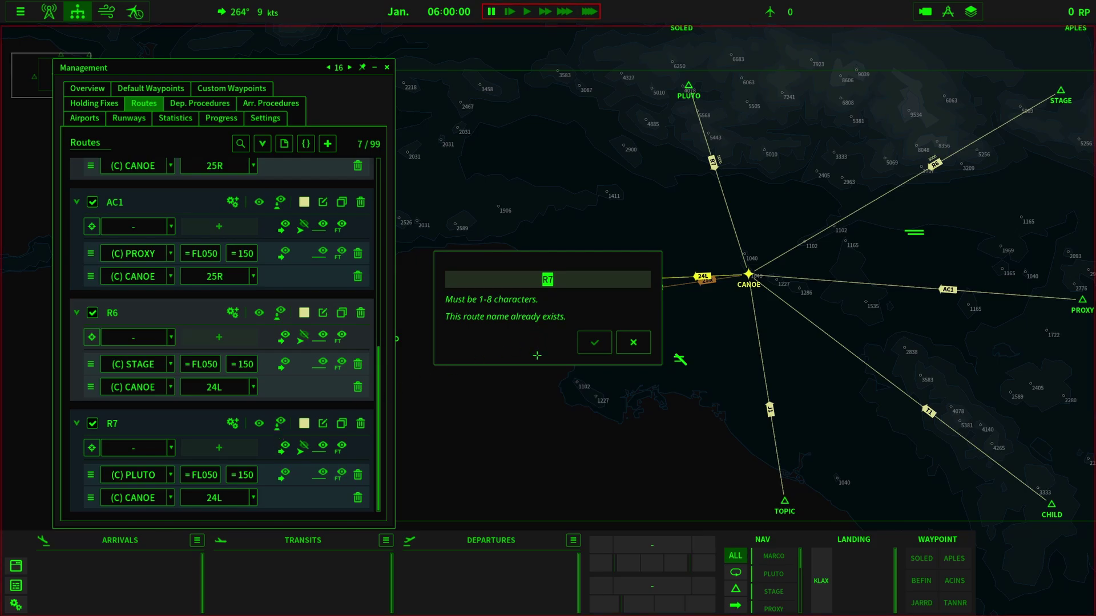
{"action": "type", "text": "S1"}
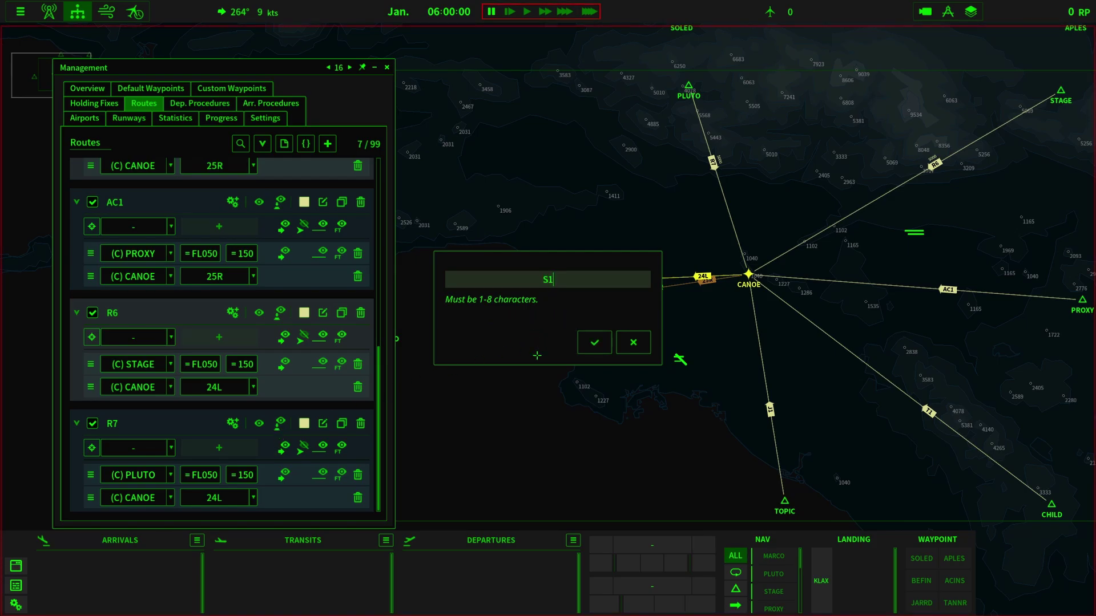
{"action": "left_click", "coordinate": [594, 343]}
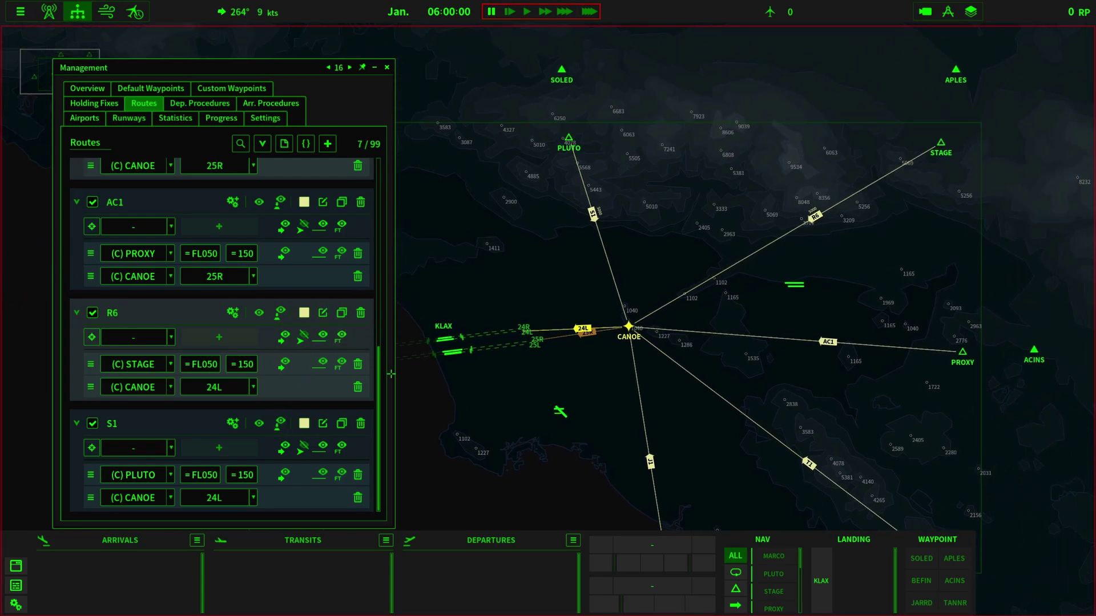
Rename route R6 to AP1
{"action": "left_click", "coordinate": [323, 312]}
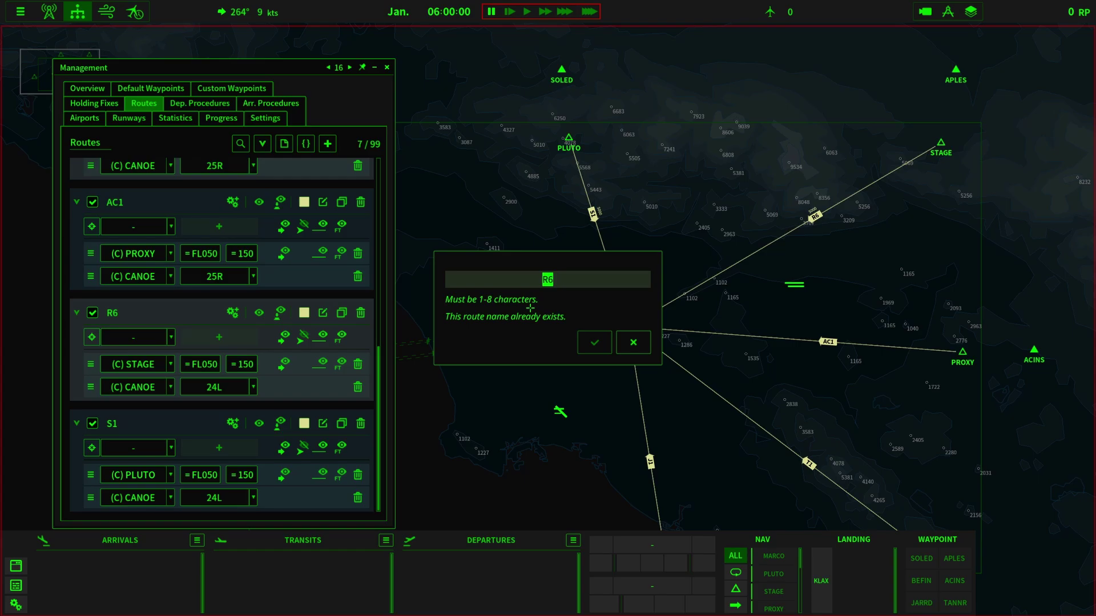
{"action": "type", "text": "AP"}
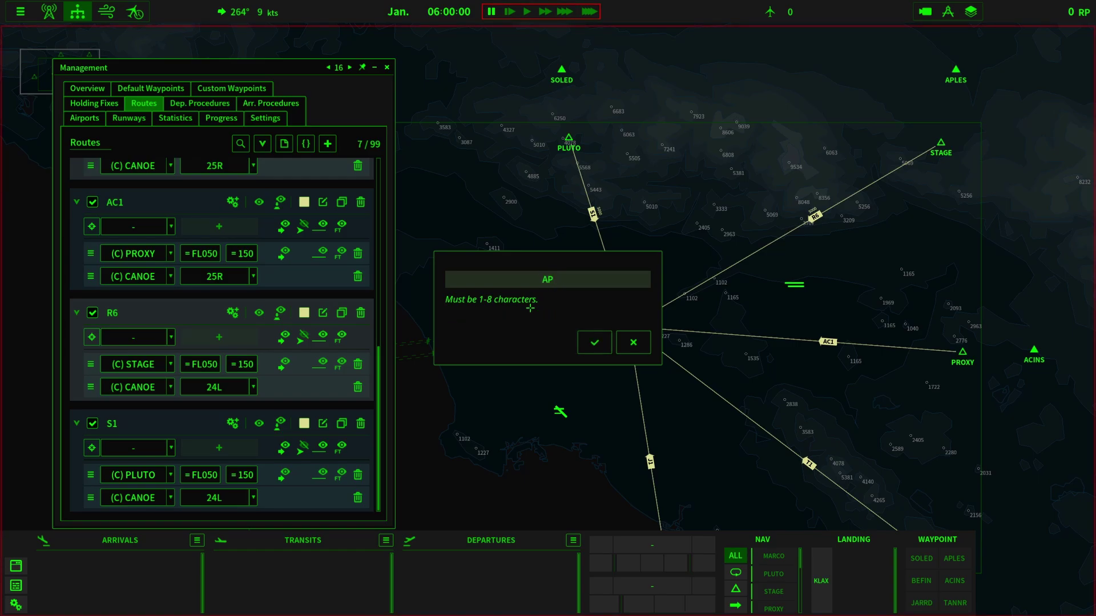
{"action": "type", "text": "1"}
{"action": "left_click", "coordinate": [591, 342]}
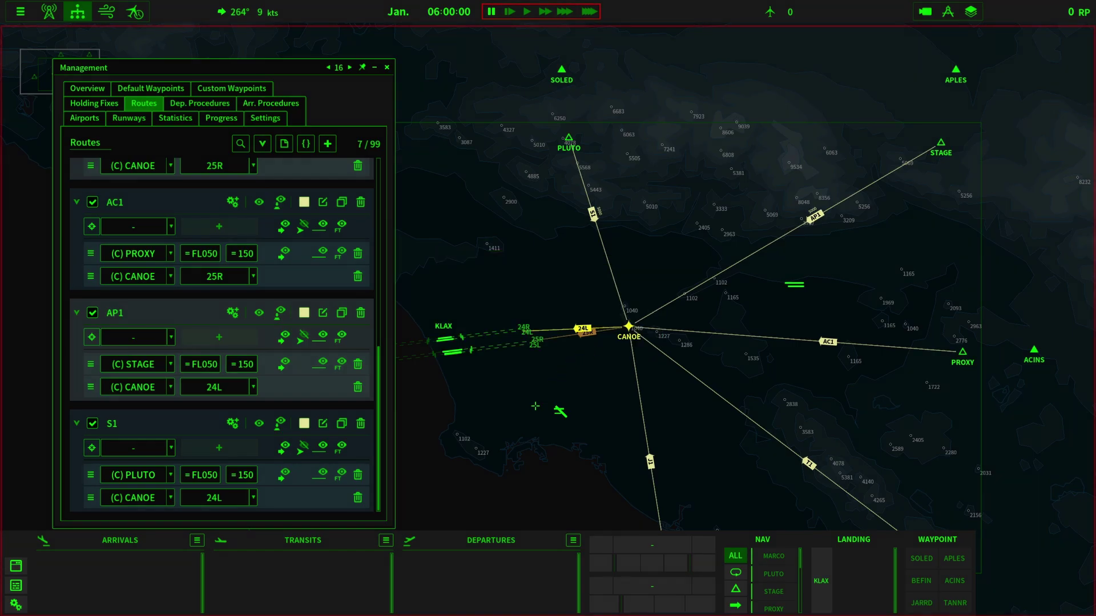
{"action": "scroll", "coordinate": [562, 390], "scroll_direction": "down", "scroll_amount": 3}
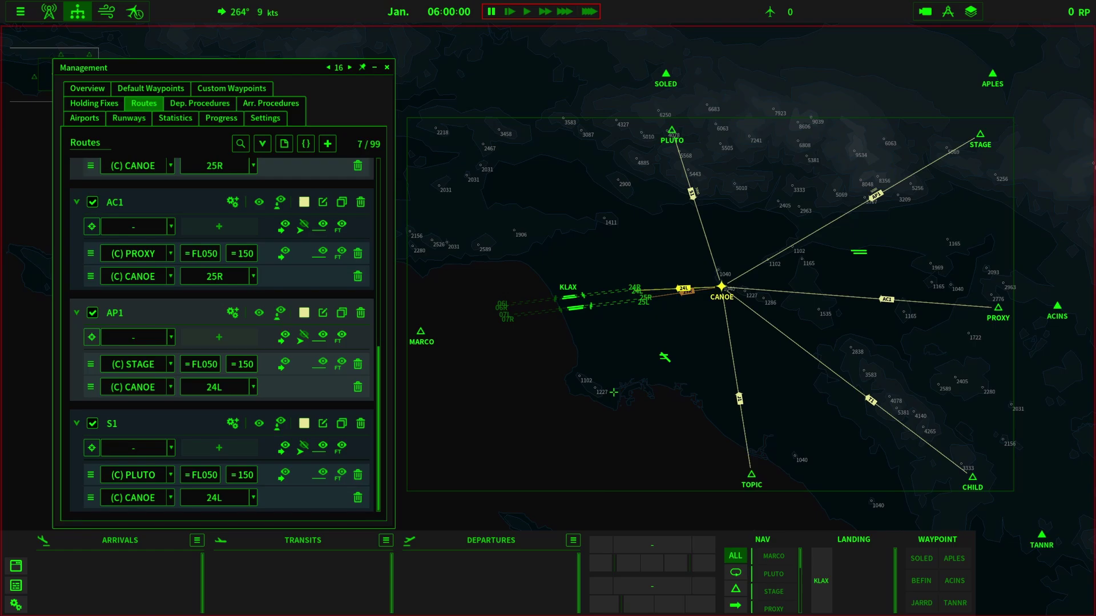
{"action": "scroll", "coordinate": [619, 389], "scroll_direction": "up", "scroll_amount": 2}
{"action": "scroll", "coordinate": [599, 370], "scroll_direction": "down", "scroll_amount": 1}
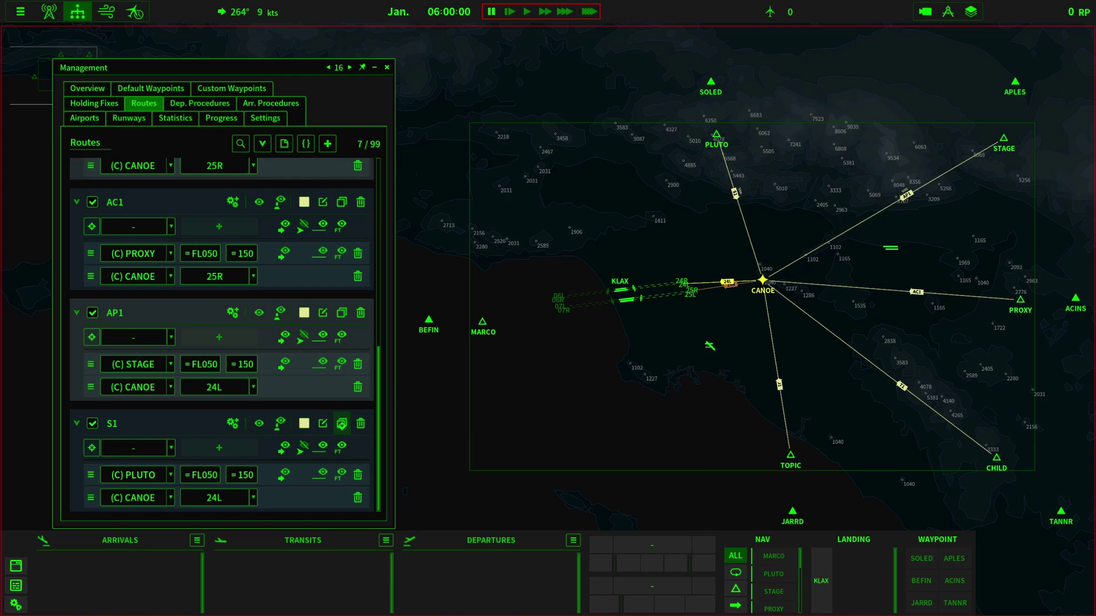
Duplicate route S1 and rename the copy R8 to B1
{"action": "left_click", "coordinate": [342, 423]}
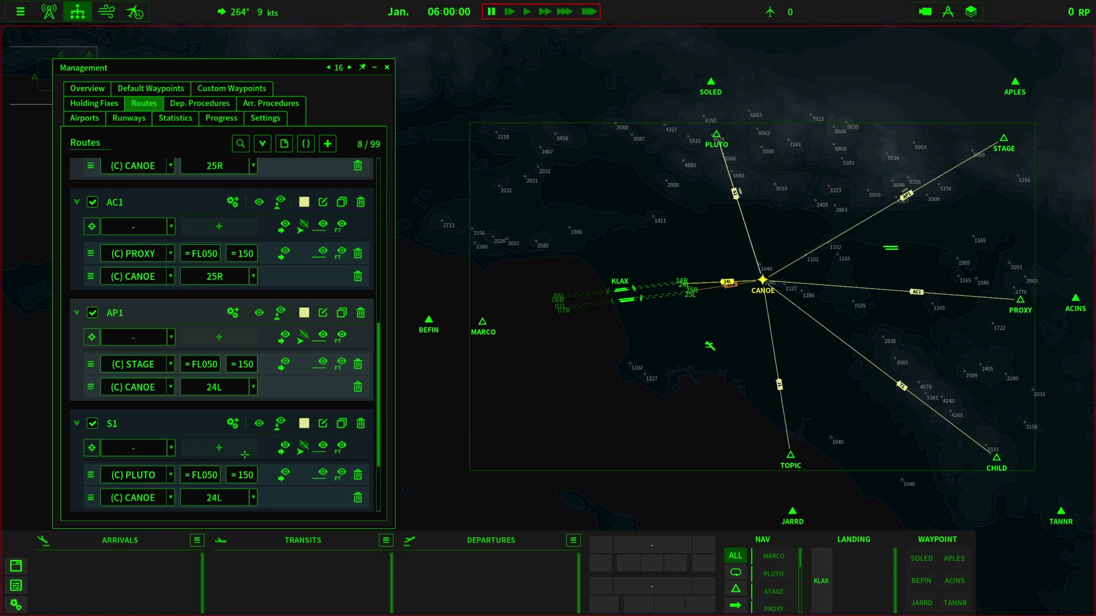
{"action": "scroll", "coordinate": [232, 450], "scroll_direction": "down", "scroll_amount": 3}
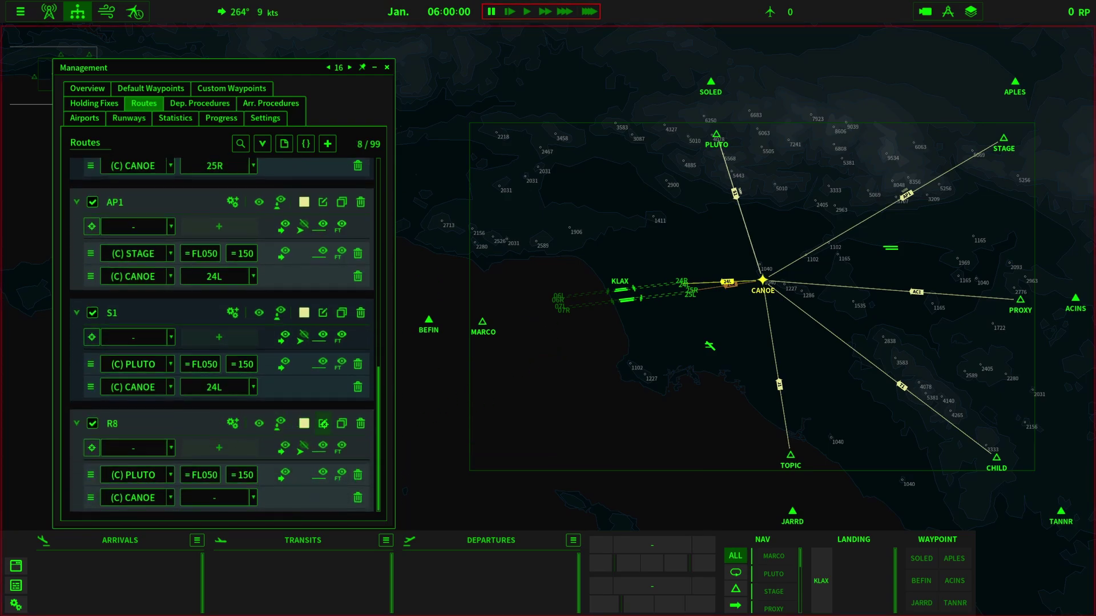
{"action": "left_click", "coordinate": [323, 423]}
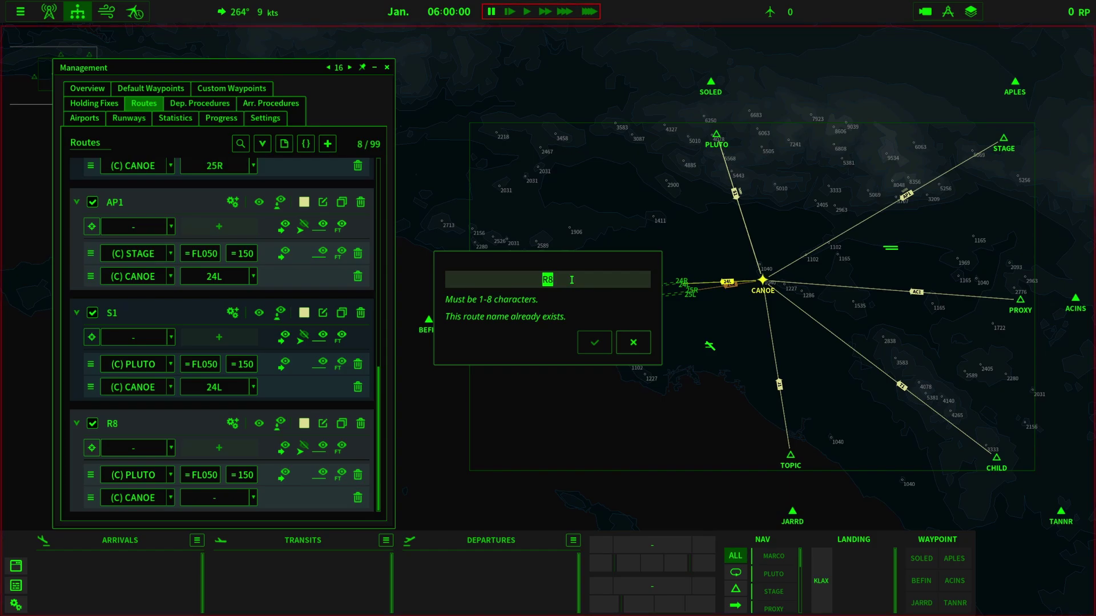
{"action": "type", "text": "B1"}
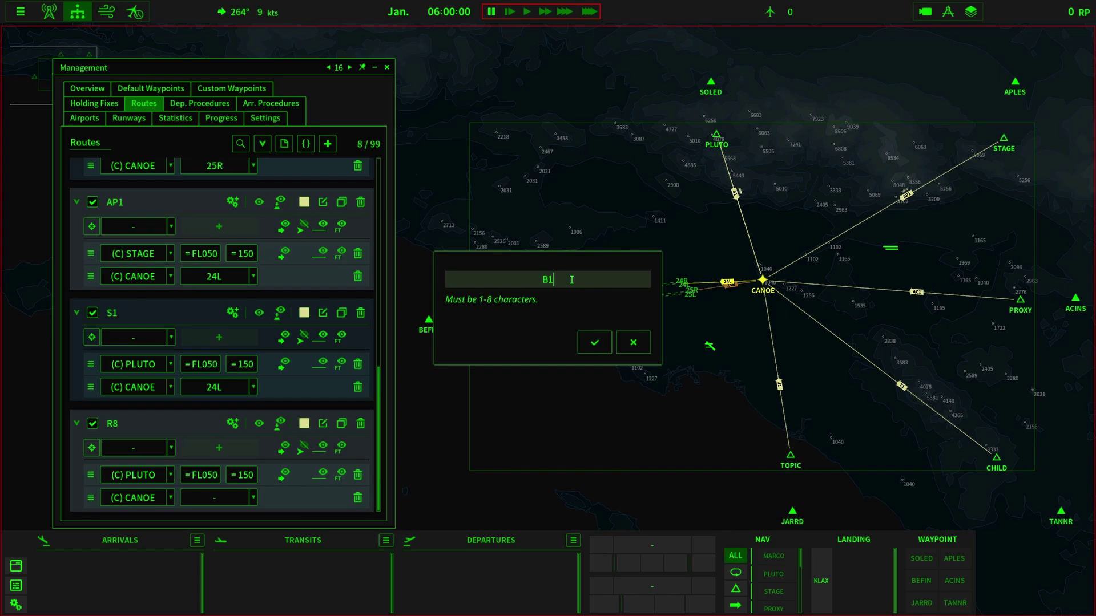
{"action": "left_click", "coordinate": [588, 345]}
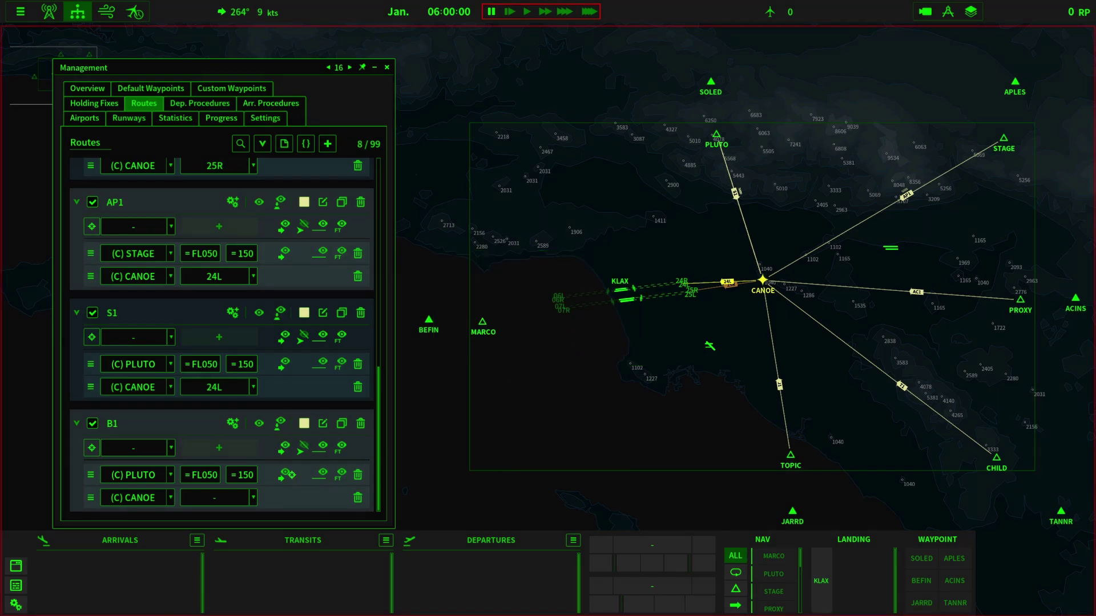
Make B1 start at MARCO and land via CANOE on runway 25R
{"action": "left_click", "coordinate": [168, 477]}
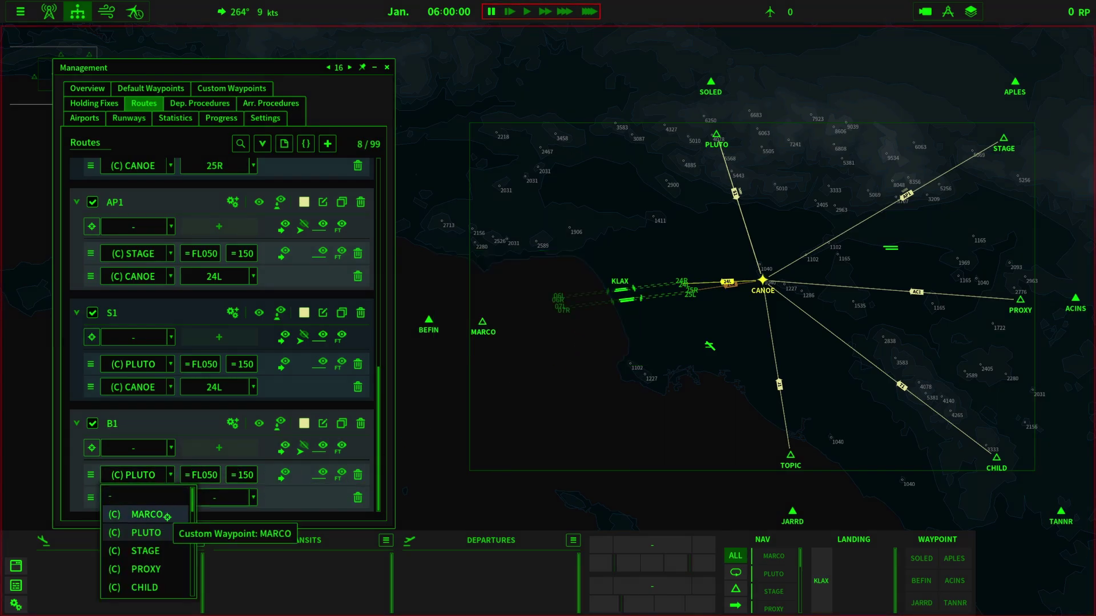
{"action": "left_click", "coordinate": [168, 516]}
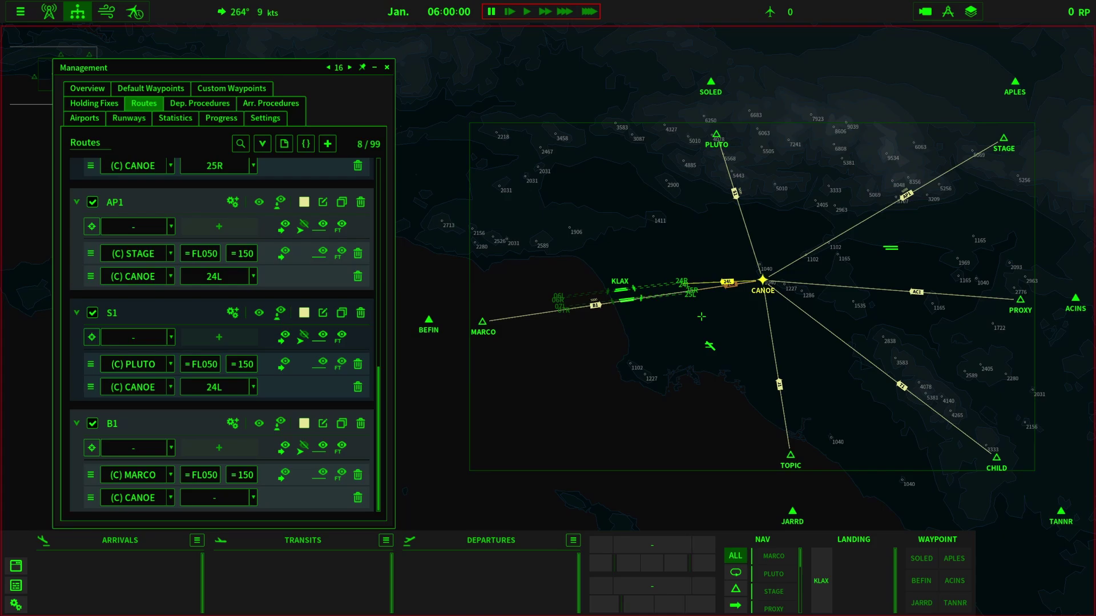
{"action": "left_click", "coordinate": [254, 498]}
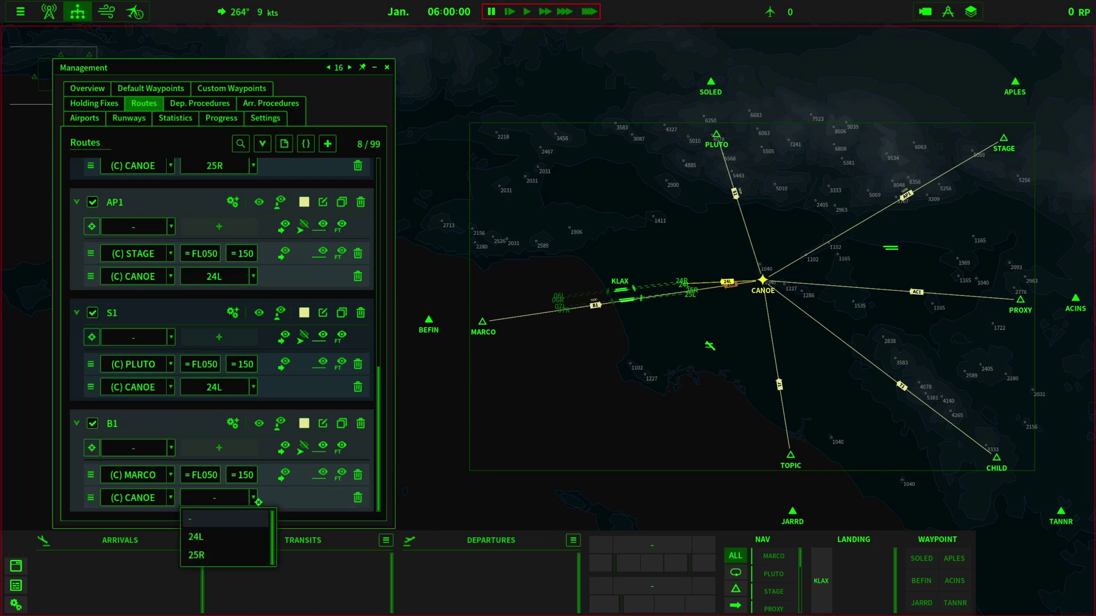
{"action": "left_click", "coordinate": [216, 552]}
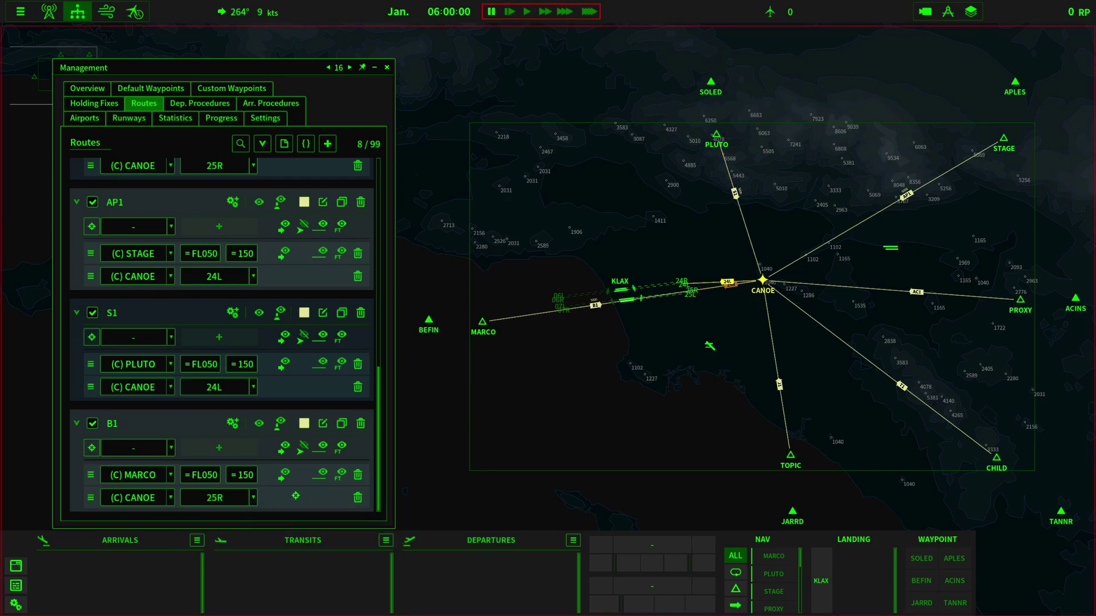
{"action": "left_click_drag", "start_coordinate": [666, 351], "coordinate": [618, 326]}
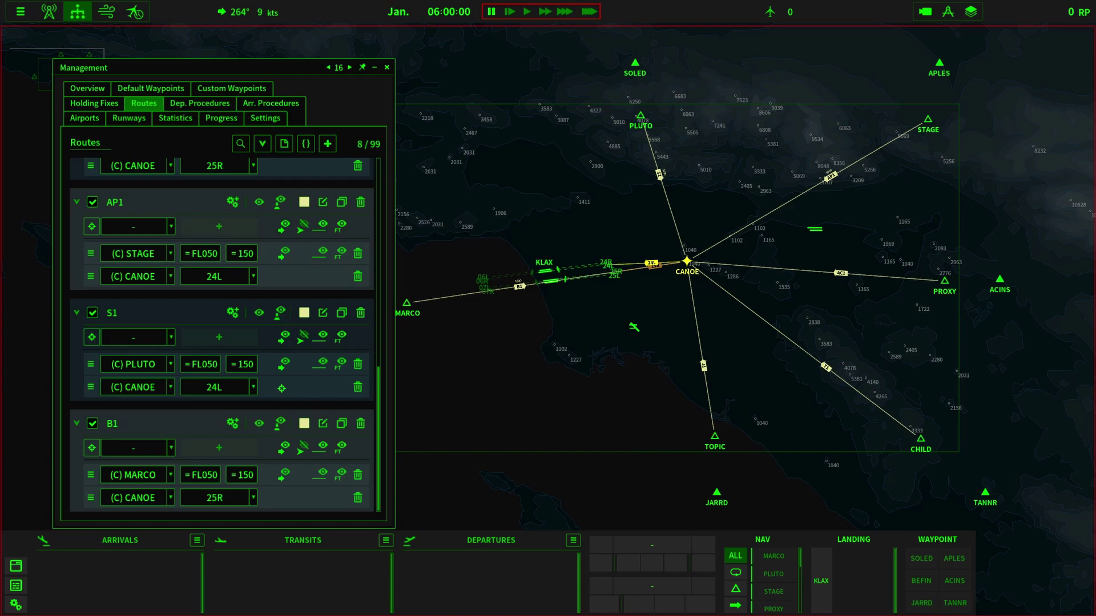
Add a new arrival procedure and type ARRIVE JARRD 25R as its name
{"action": "left_click", "coordinate": [295, 107]}
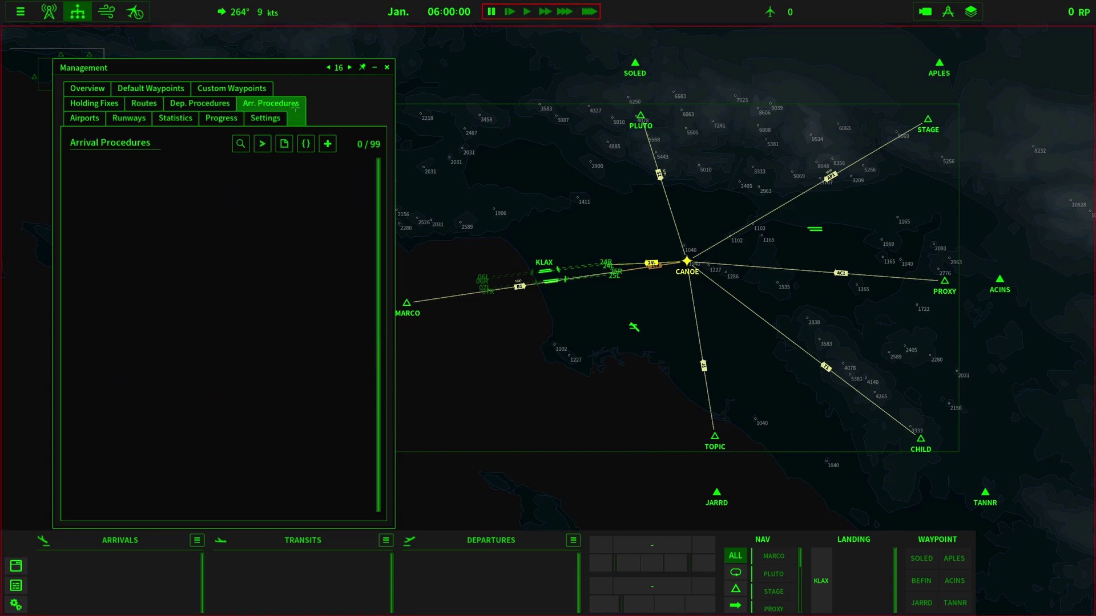
{"action": "left_click", "coordinate": [328, 143]}
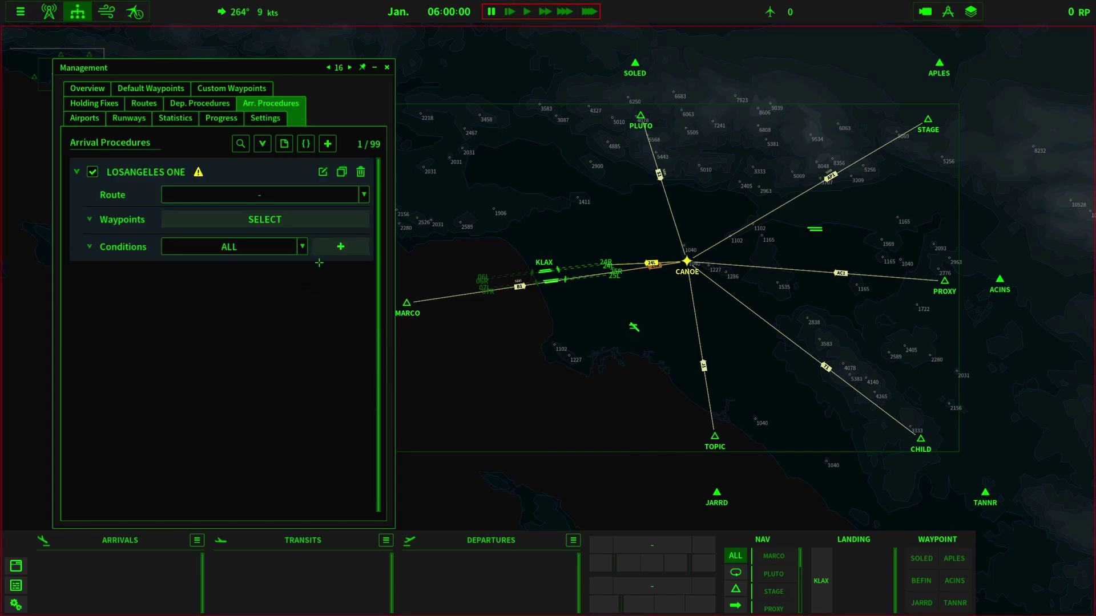
{"action": "left_click", "coordinate": [323, 173]}
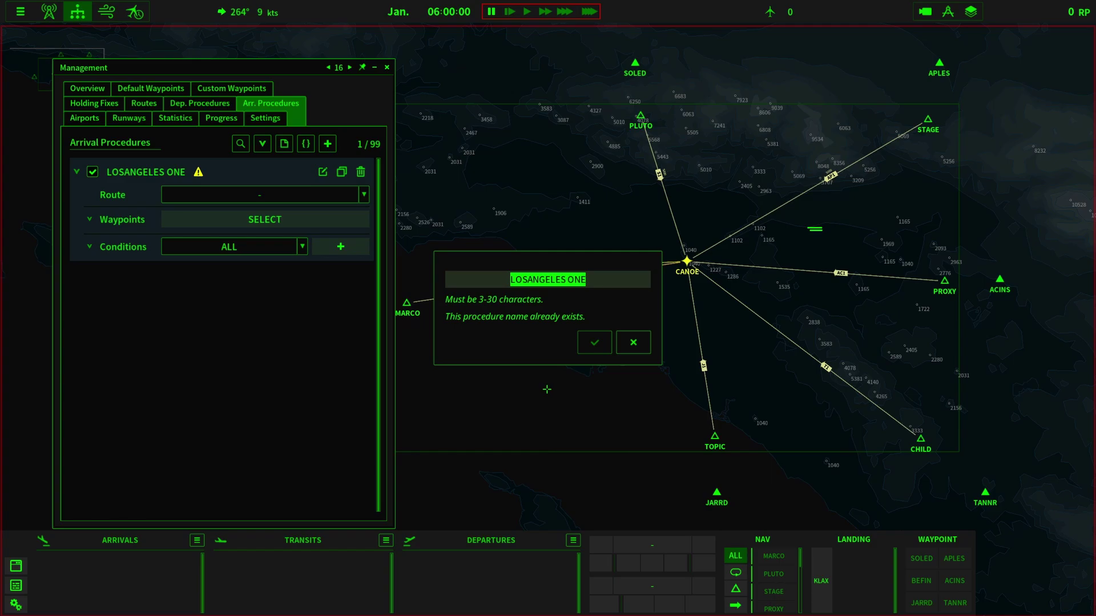
{"action": "type", "text": "a"}
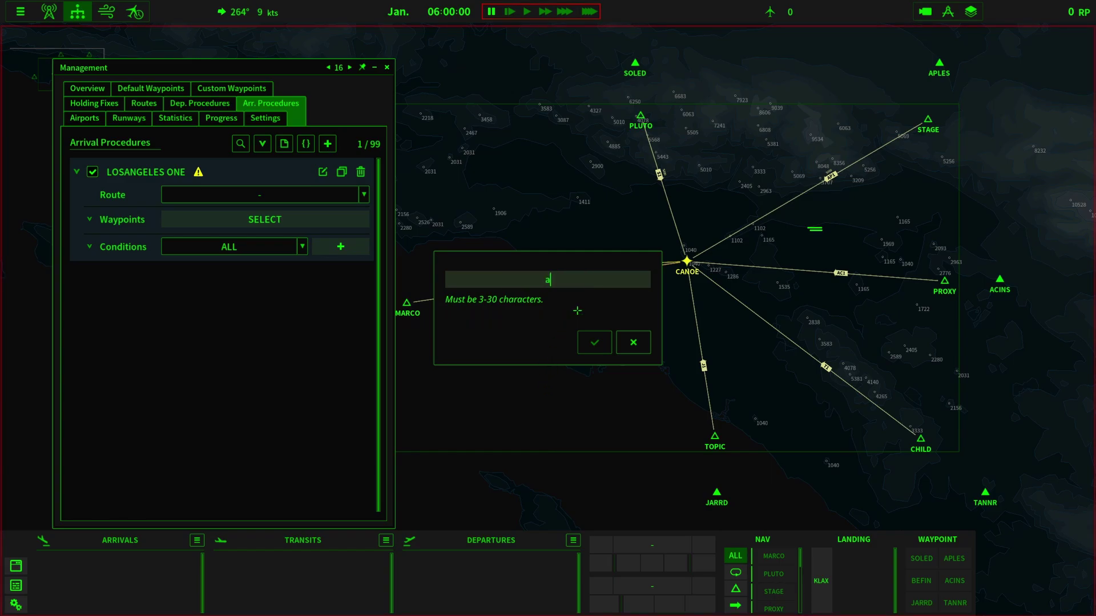
{"action": "type", "text": "rRRIVE JARRD 25R"}
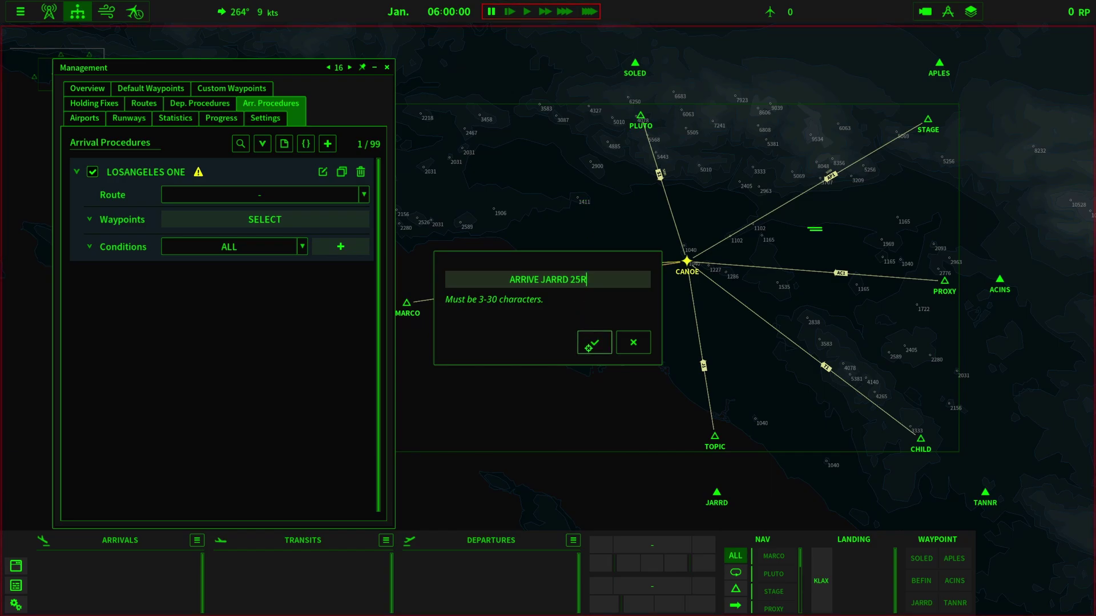
Confirm the name ARRIVE JARRD 25R and assign it route J1 with waypoint JARRD
{"action": "left_click", "coordinate": [594, 343]}
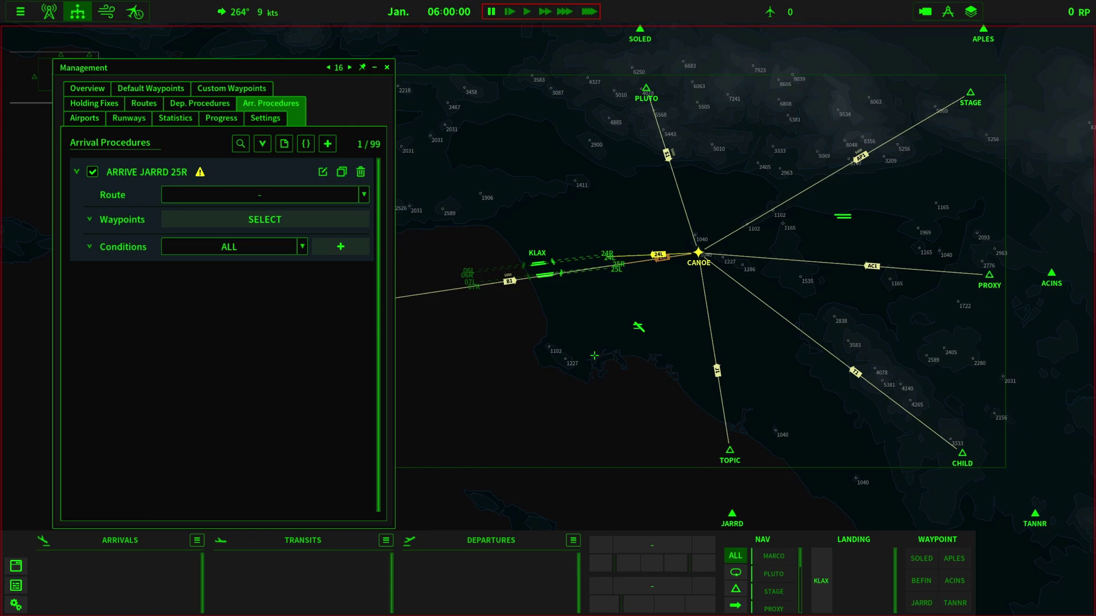
{"action": "left_click", "coordinate": [363, 194]}
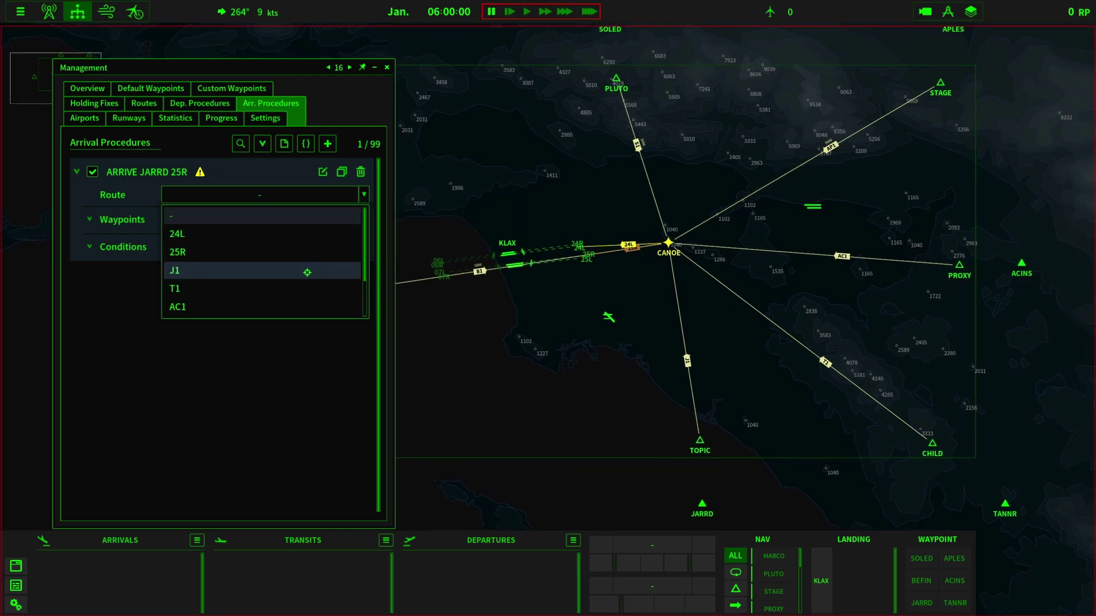
{"action": "left_click", "coordinate": [266, 252]}
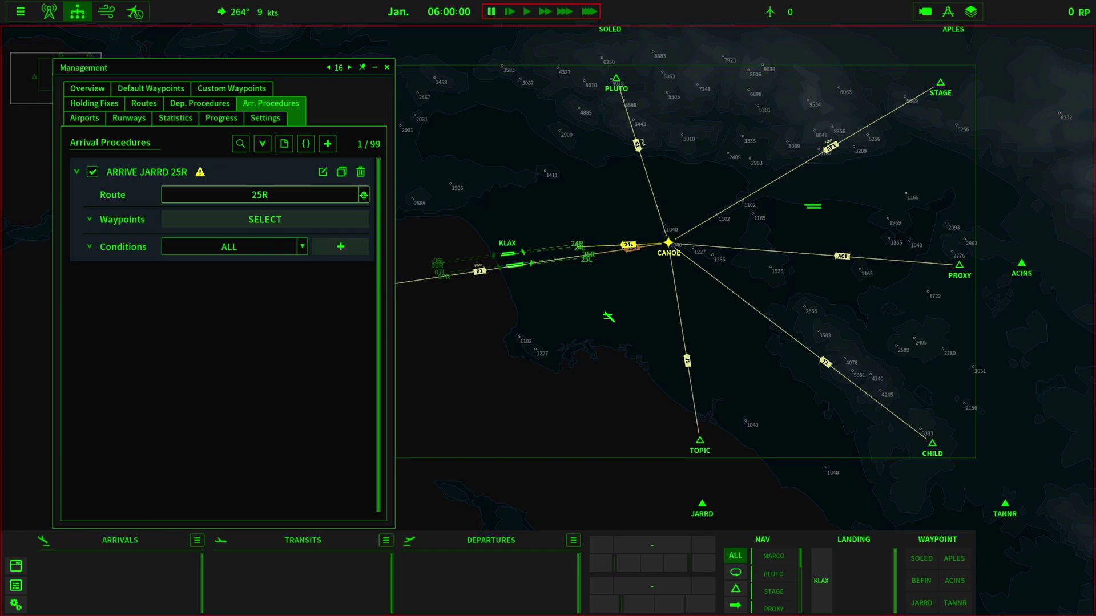
{"action": "left_click", "coordinate": [364, 194]}
{"action": "left_click", "coordinate": [291, 272]}
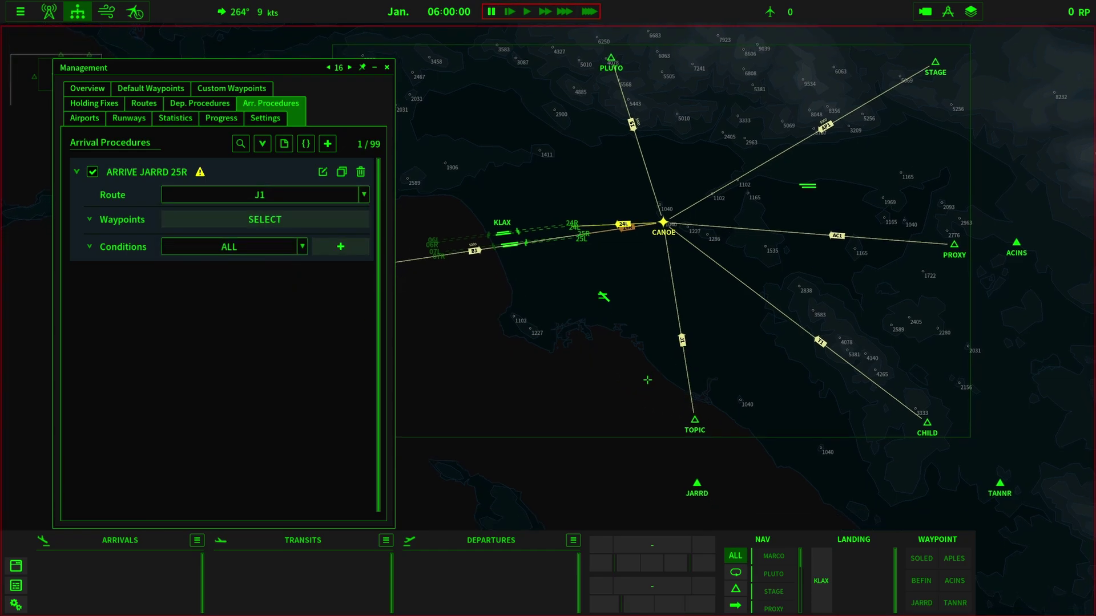
{"action": "left_click", "coordinate": [293, 223]}
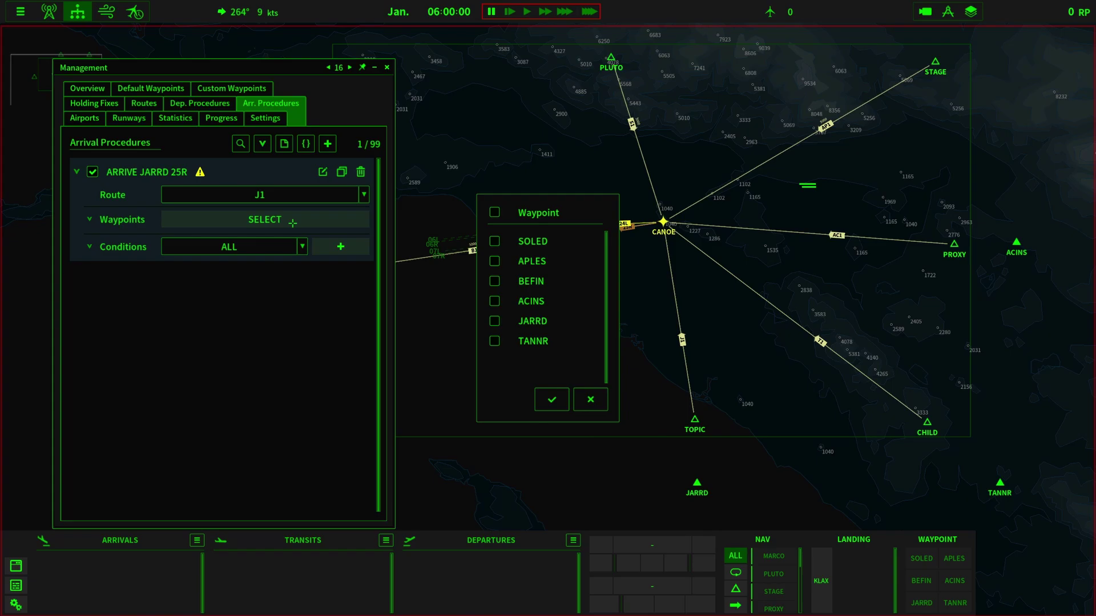
{"action": "left_click", "coordinate": [497, 326]}
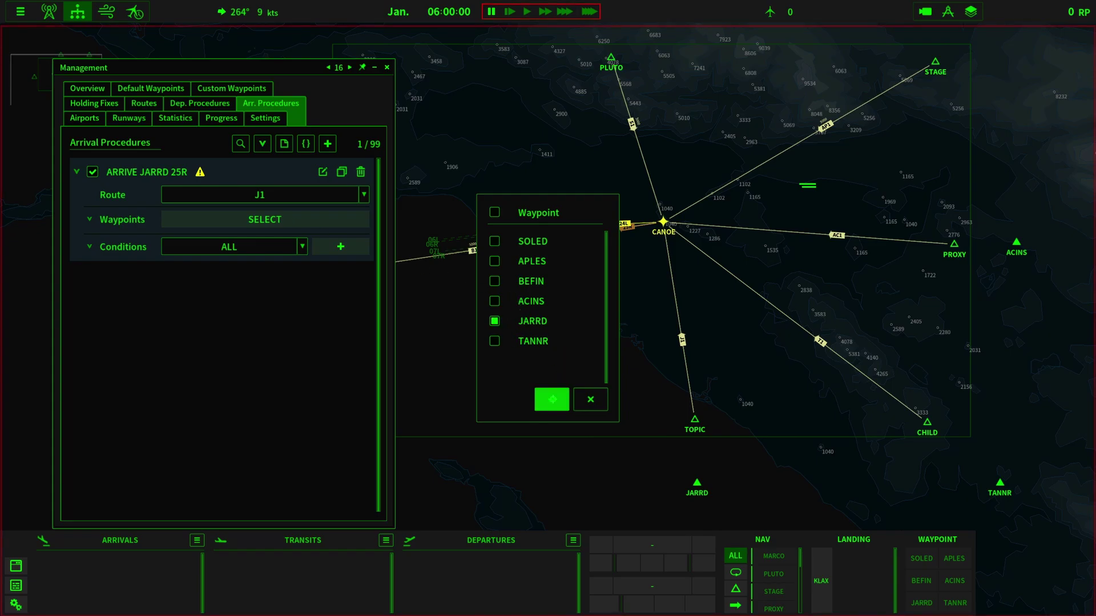
{"action": "left_click", "coordinate": [551, 399]}
Add conditions Destination = KLAX and Plan = Arrival, then duplicate the procedure
{"action": "left_click", "coordinate": [341, 270]}
{"action": "left_click", "coordinate": [340, 271]}
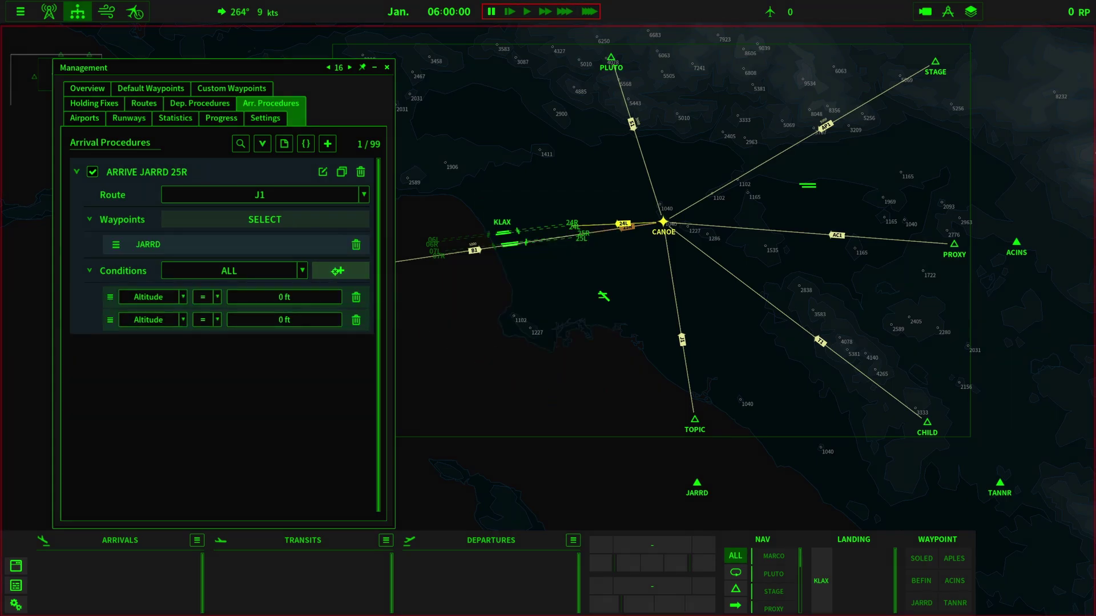
{"action": "left_click", "coordinate": [183, 297]}
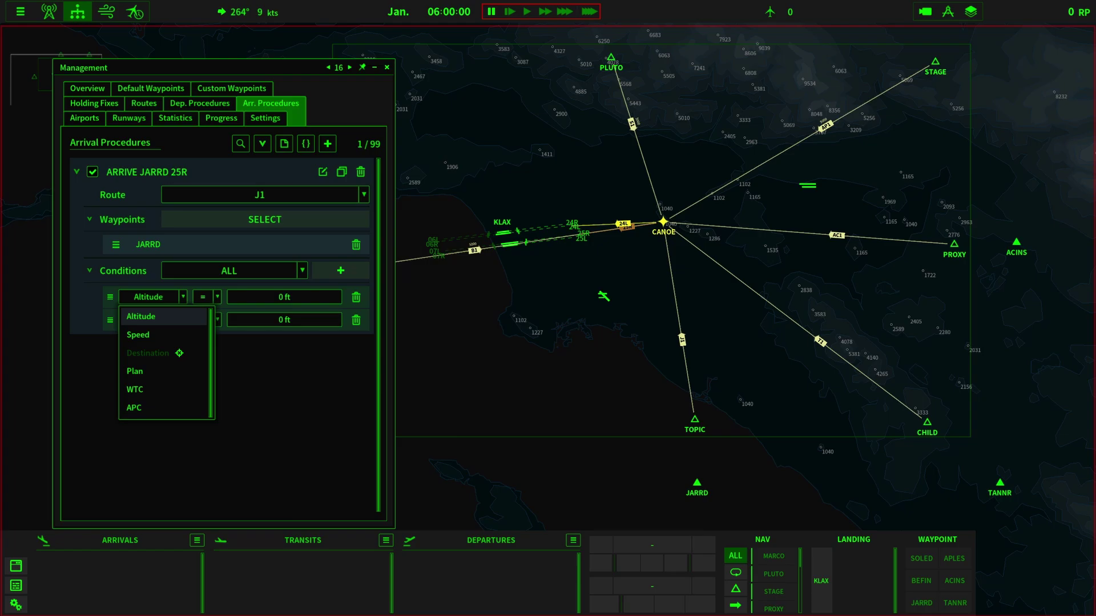
{"action": "left_click", "coordinate": [182, 352]}
{"action": "left_click", "coordinate": [337, 297]}
{"action": "scroll", "coordinate": [282, 392], "scroll_direction": "down", "scroll_amount": 2}
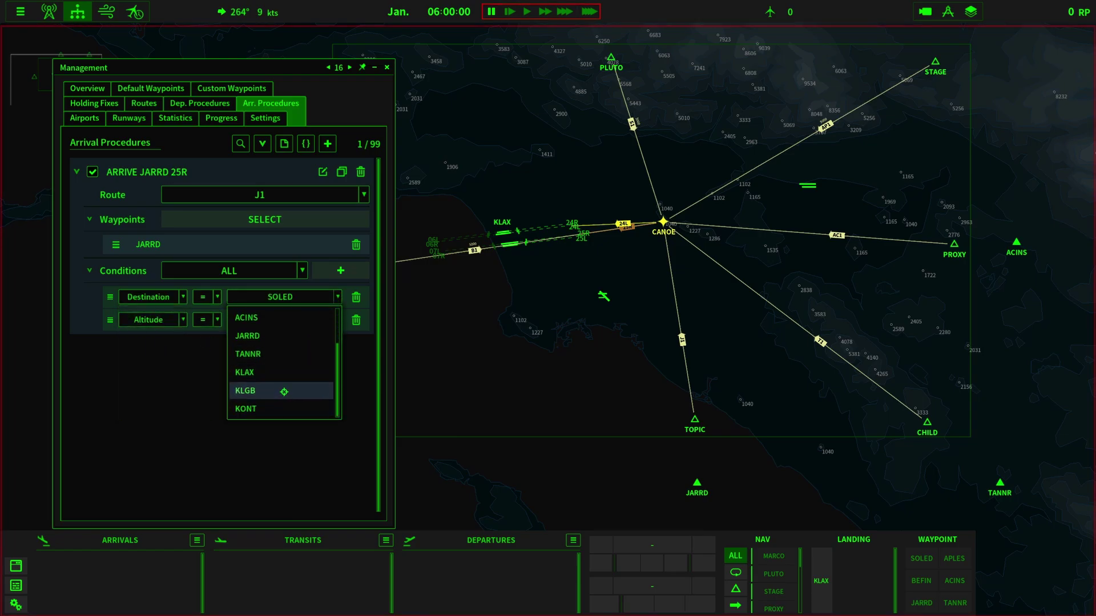
{"action": "left_click", "coordinate": [276, 376]}
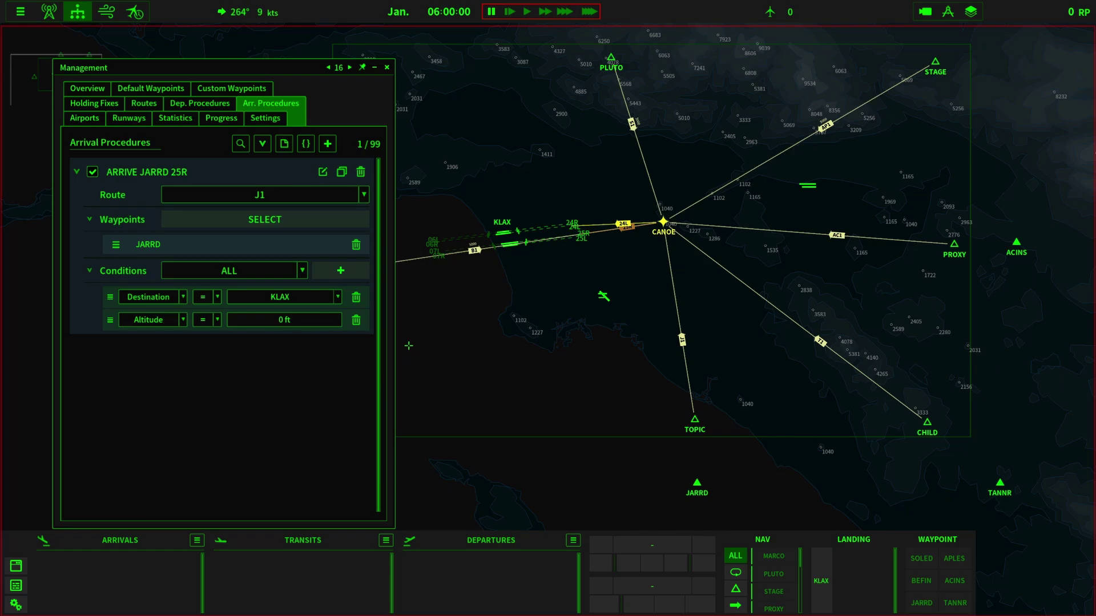
{"action": "left_click", "coordinate": [183, 321]}
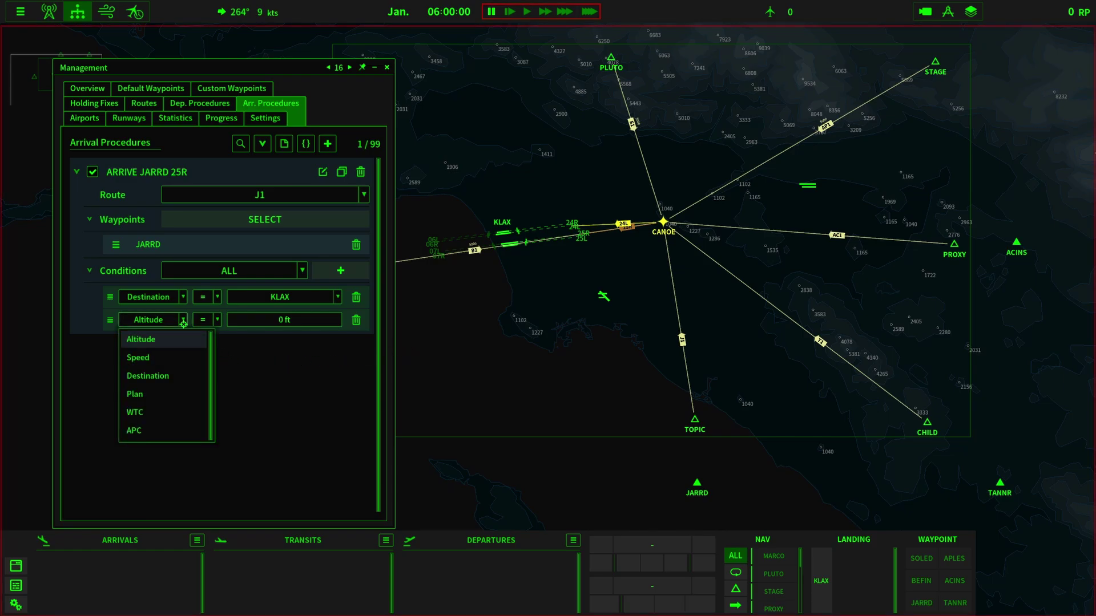
{"action": "left_click", "coordinate": [174, 393]}
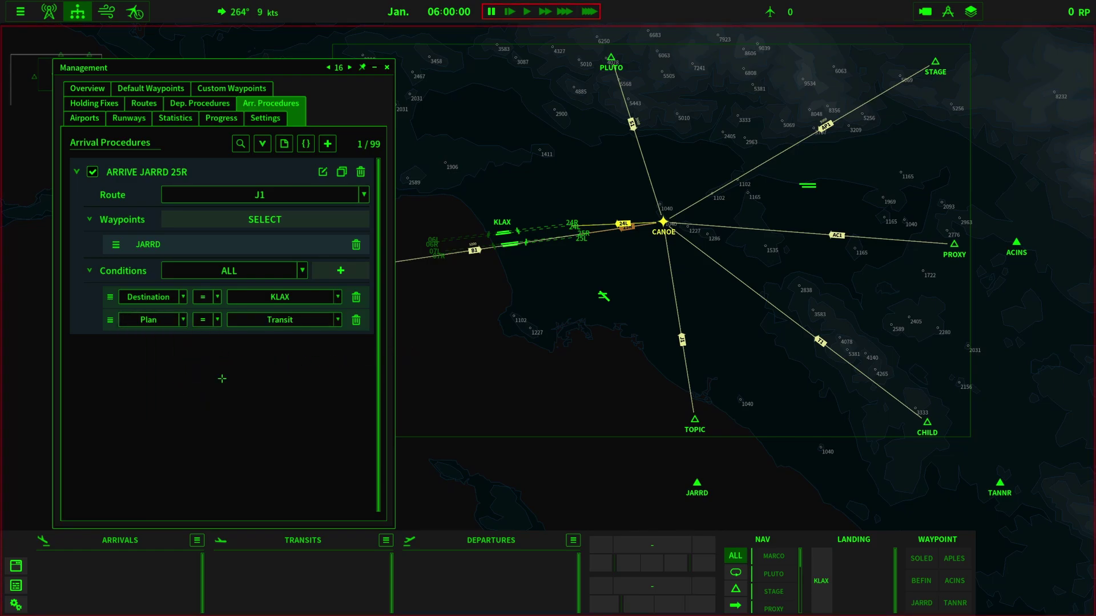
{"action": "left_click", "coordinate": [337, 320]}
{"action": "left_click", "coordinate": [278, 341]}
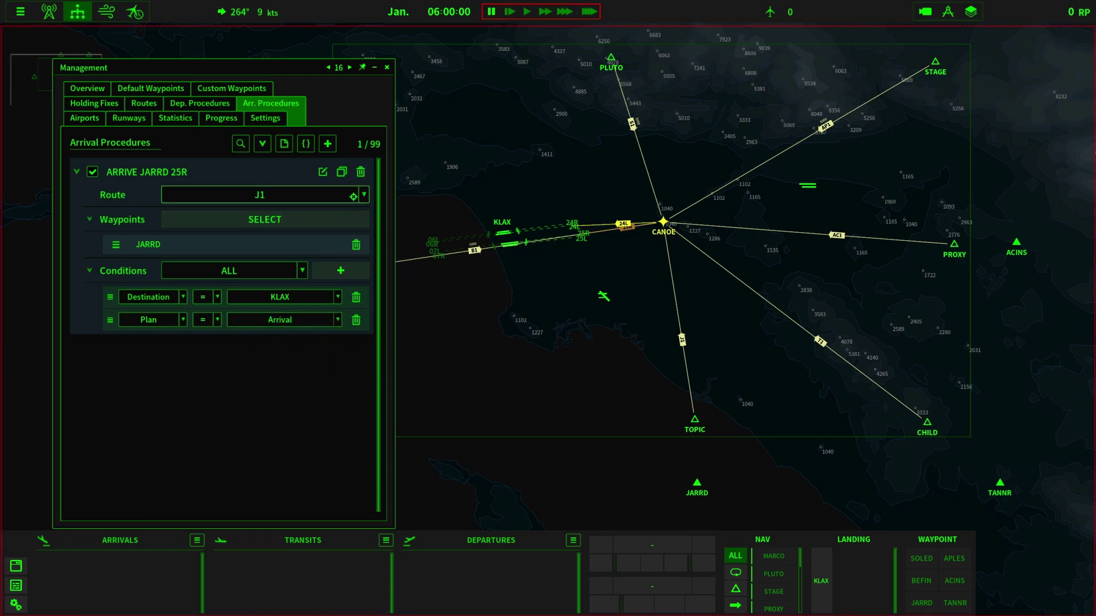
{"action": "left_click", "coordinate": [342, 172]}
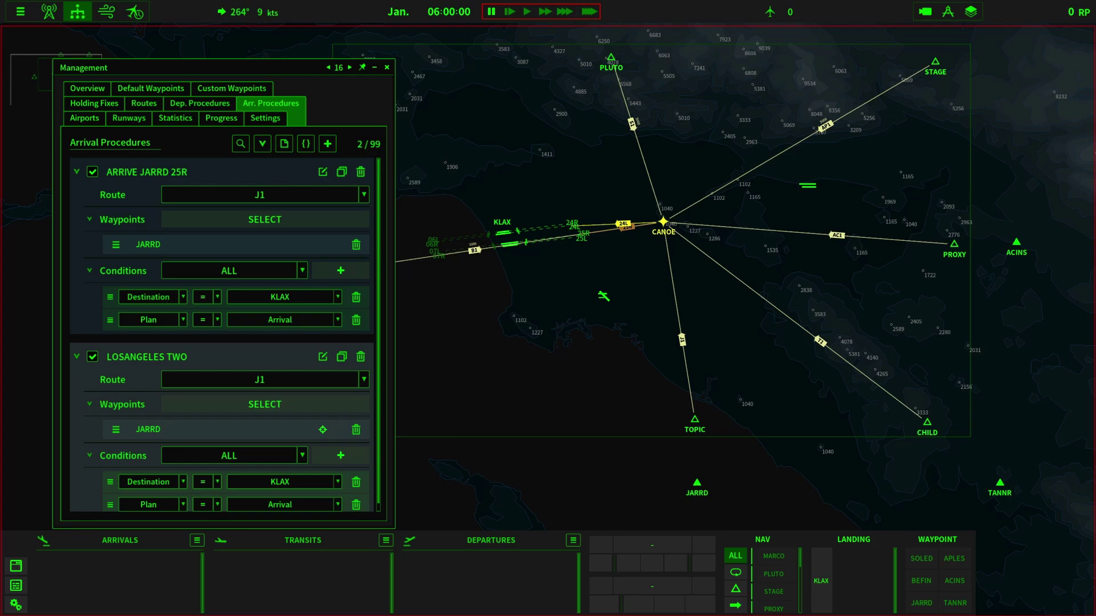
Rename the copy LOSANGELES TWO to ARRIVE TANNR 25R
{"action": "left_click", "coordinate": [324, 358]}
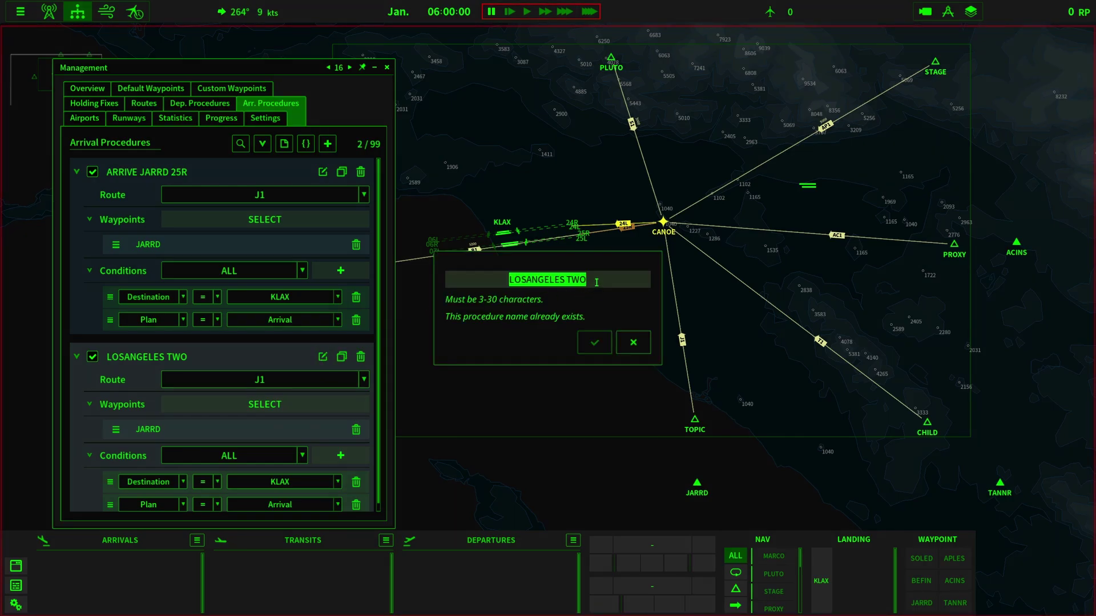
{"action": "type", "text": "ARRIVE"}
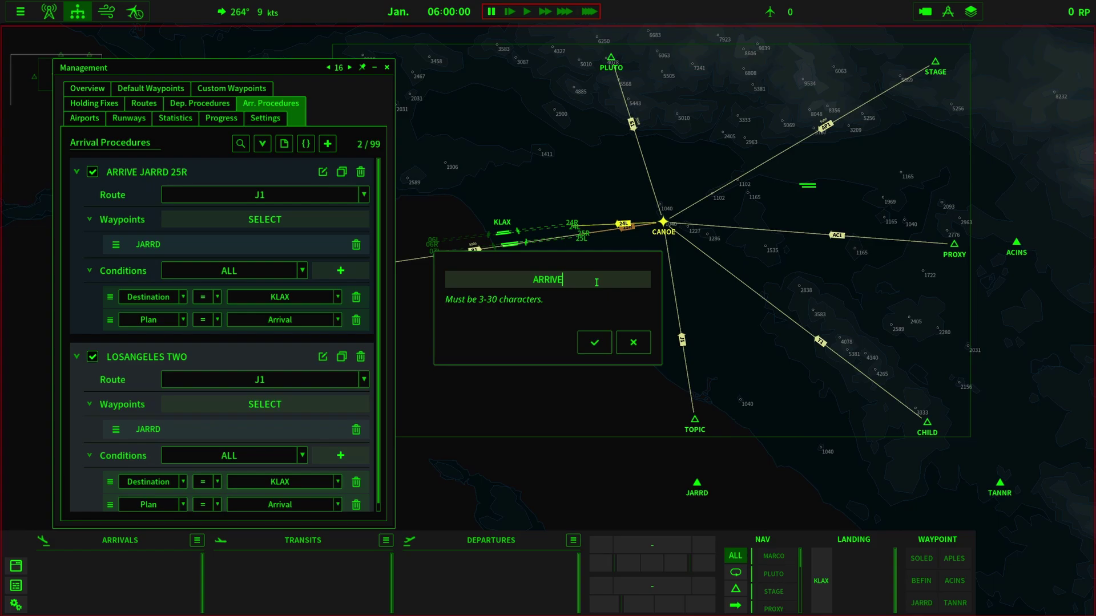
{"action": "type", "text": " TANNR 25R"}
{"action": "left_click", "coordinate": [594, 342]}
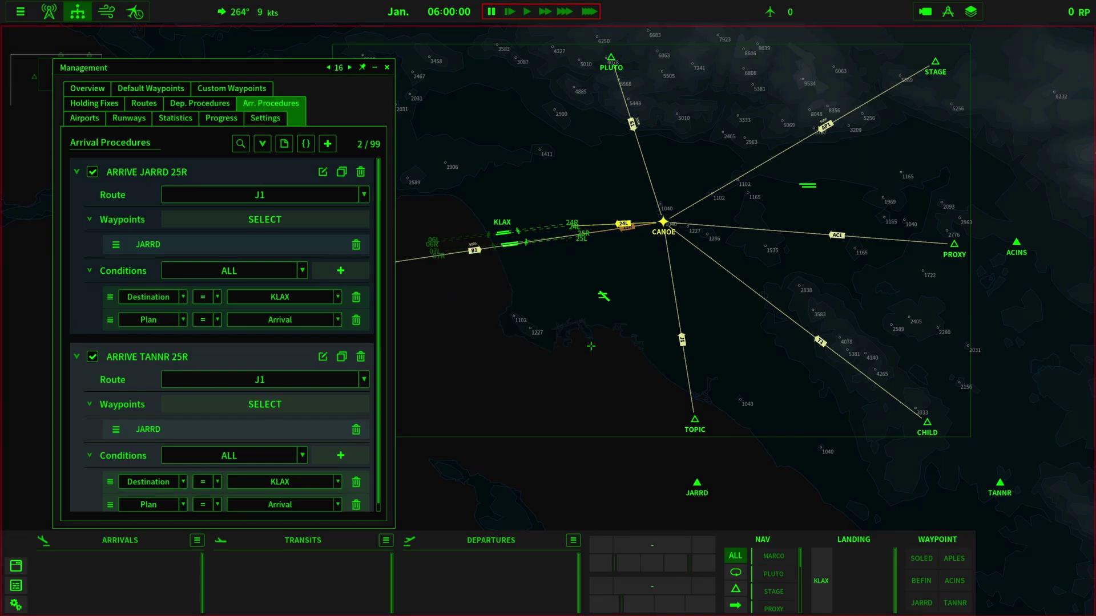
Switch ARRIVE TANNR 25R to route T1, replacing waypoint JARRD with TANNR
{"action": "left_click", "coordinate": [363, 380]}
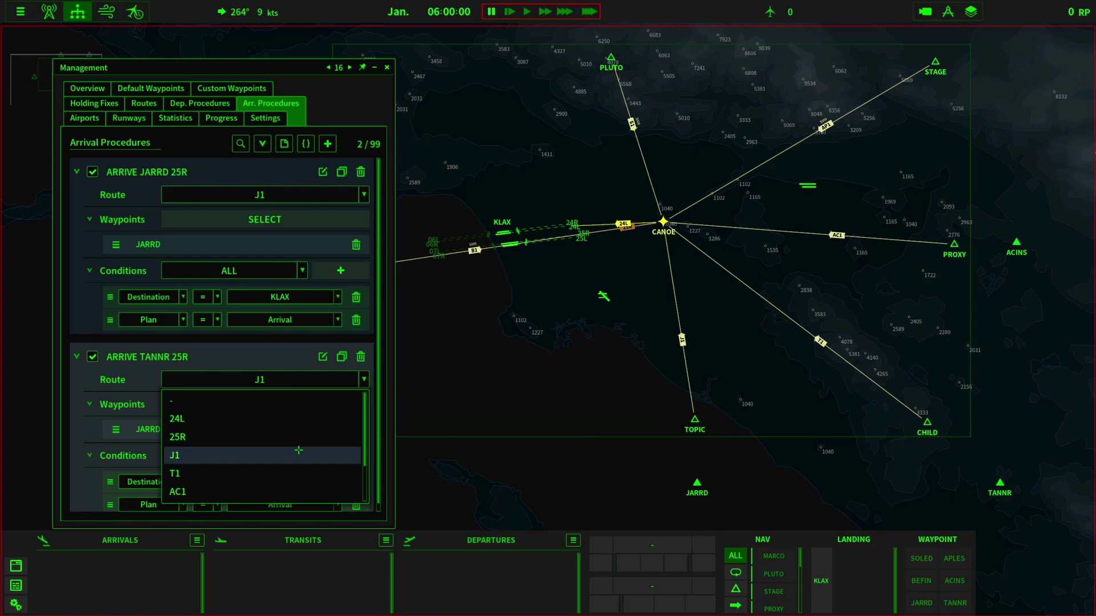
{"action": "left_click", "coordinate": [294, 474]}
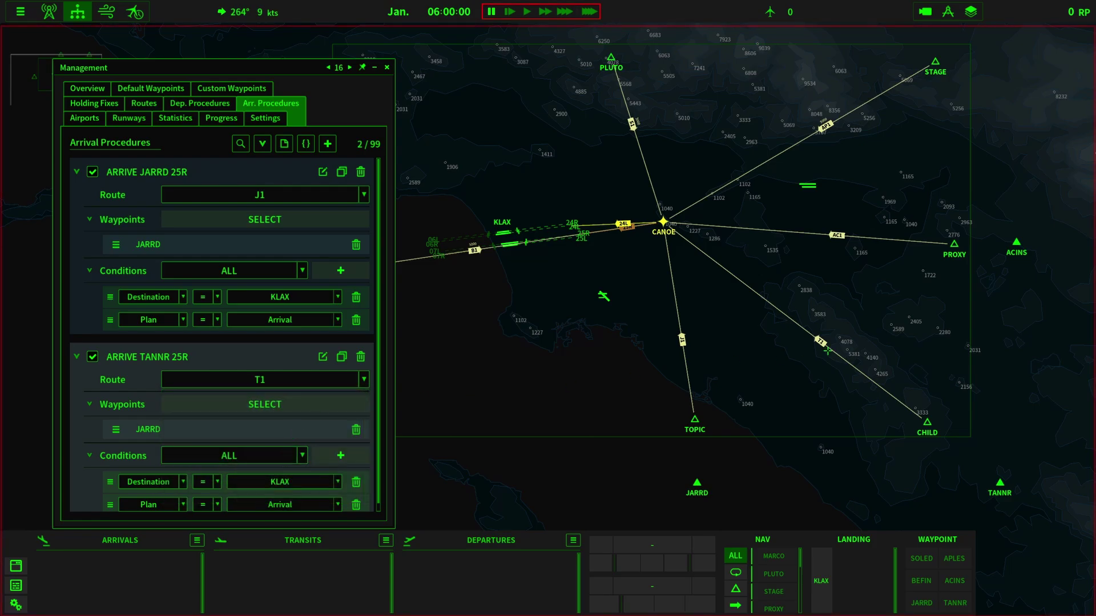
{"action": "left_click", "coordinate": [356, 430]}
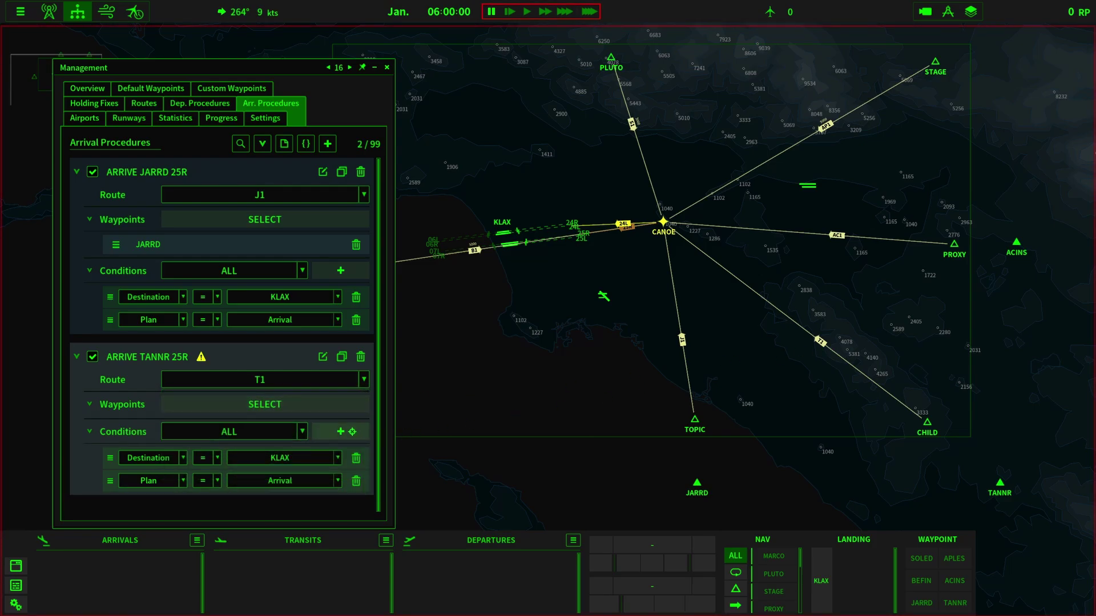
{"action": "left_click", "coordinate": [288, 406]}
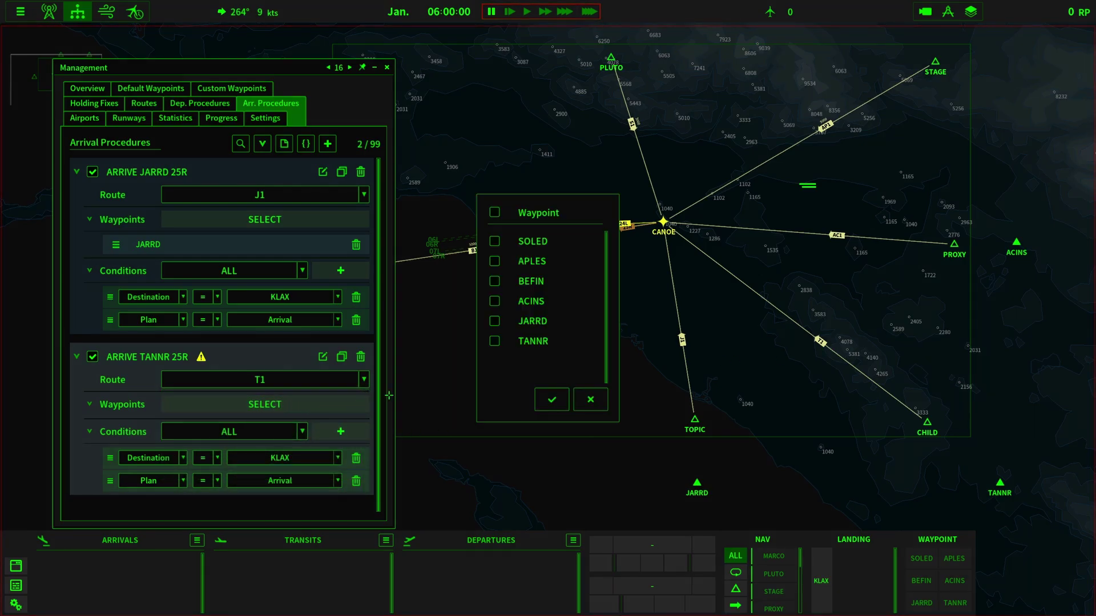
{"action": "left_click", "coordinate": [494, 340]}
{"action": "left_click", "coordinate": [549, 400]}
{"action": "scroll", "coordinate": [318, 463], "scroll_direction": "down", "scroll_amount": 1}
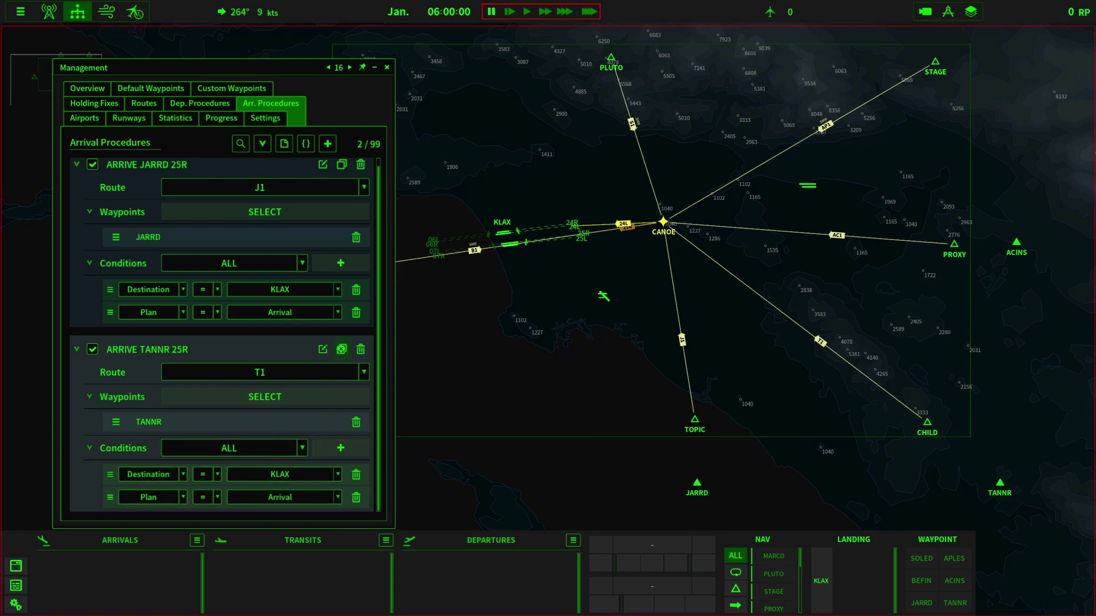
Duplicate ARRIVE TANNR 25R and rename the copy to ARRIVE ACINS 25R
{"action": "left_click", "coordinate": [342, 350]}
{"action": "scroll", "coordinate": [324, 418], "scroll_direction": "down", "scroll_amount": 3}
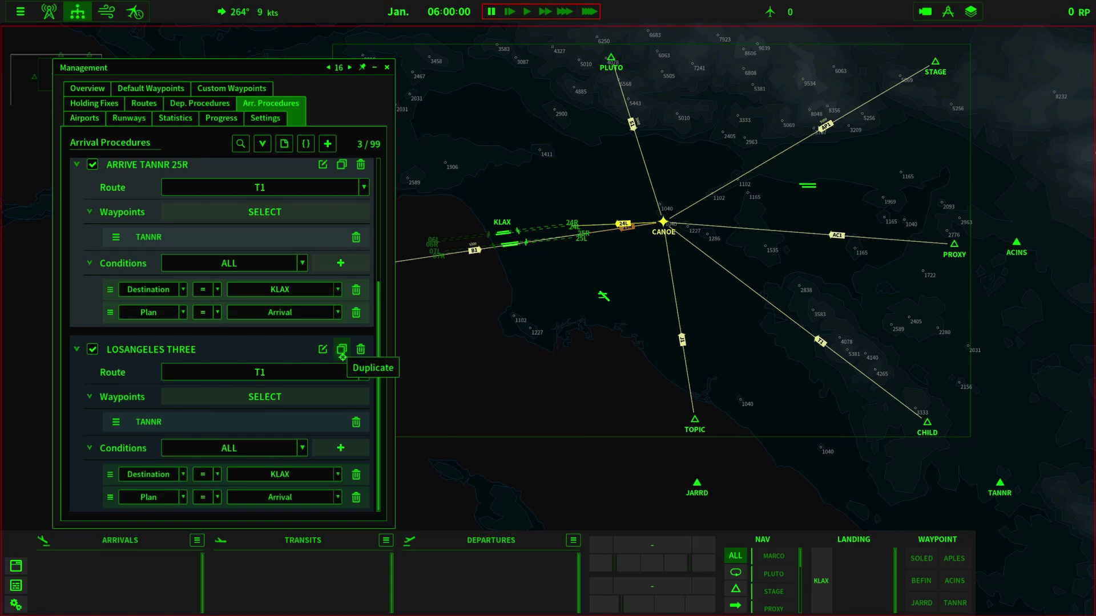
{"action": "left_click", "coordinate": [322, 349]}
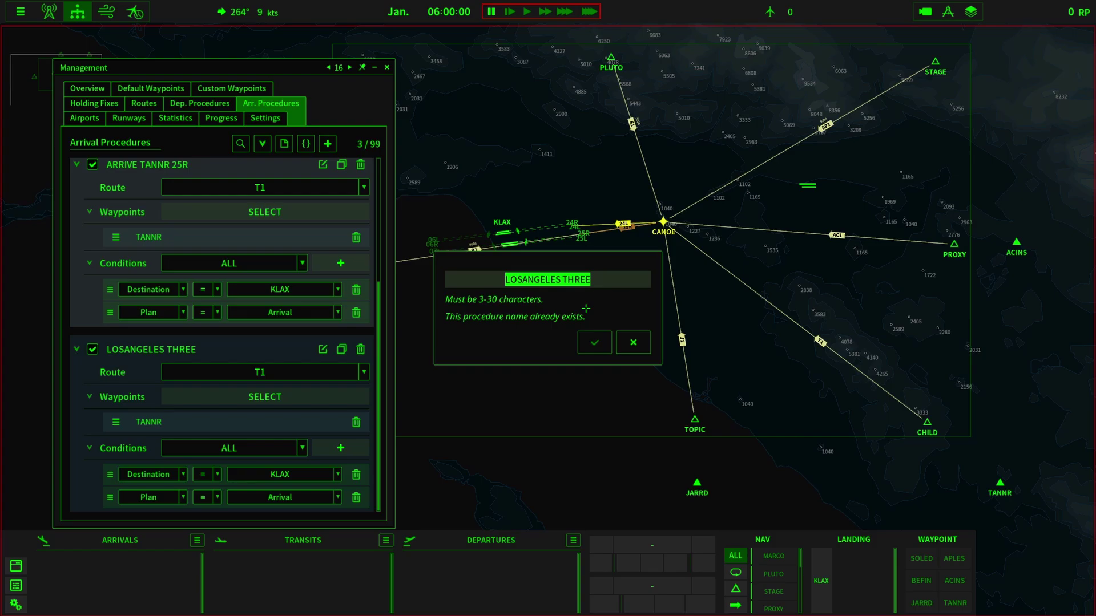
{"action": "type", "text": "ARRIVE A"}
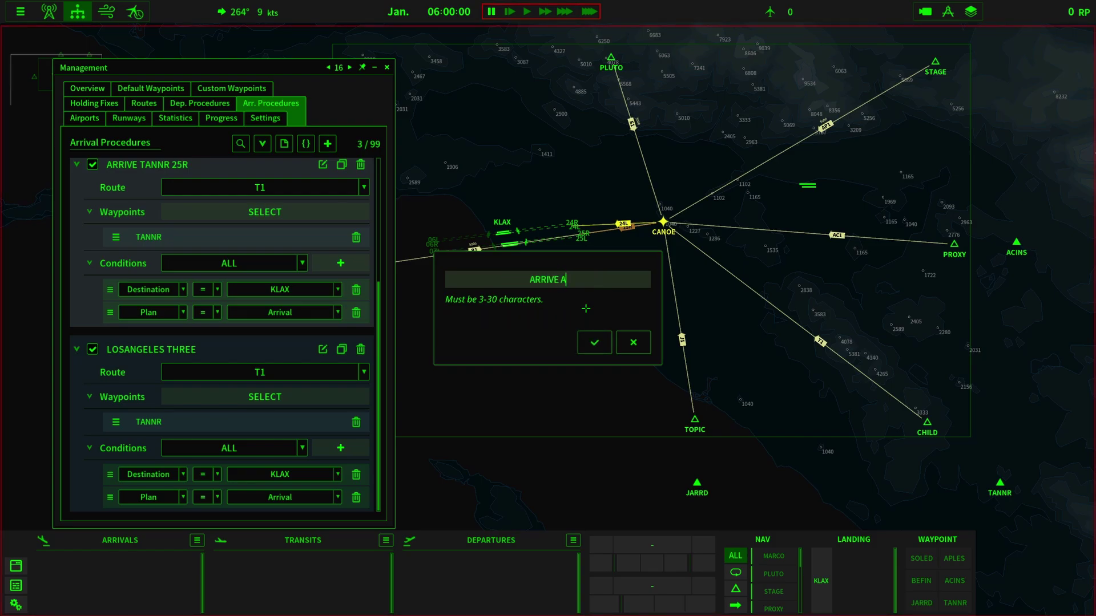
{"action": "type", "text": "CINS"}
{"action": "type", "text": "25R"}
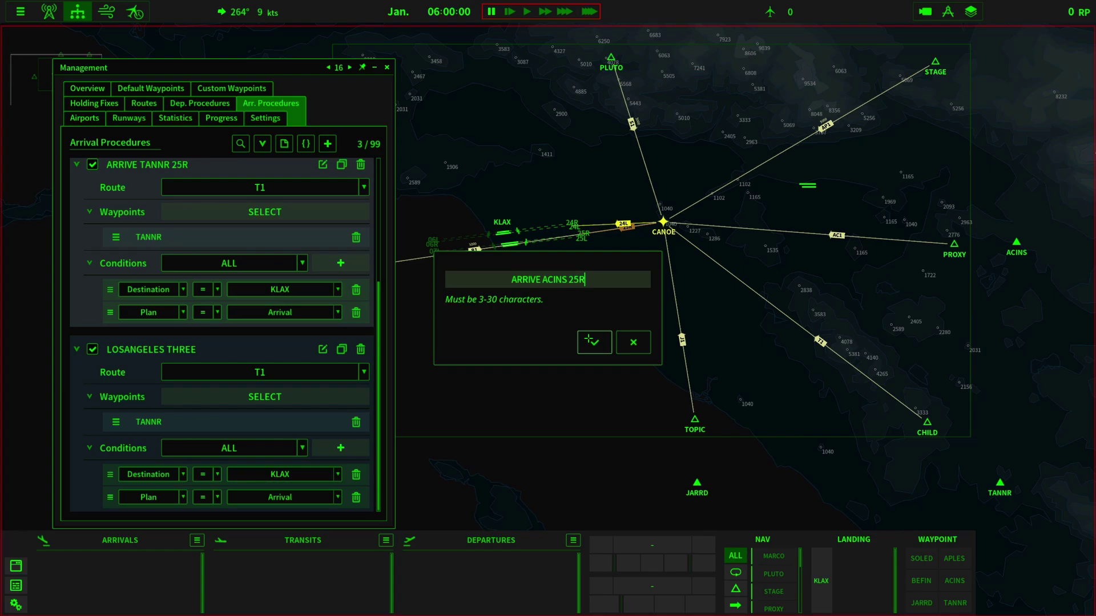
{"action": "left_click", "coordinate": [594, 342]}
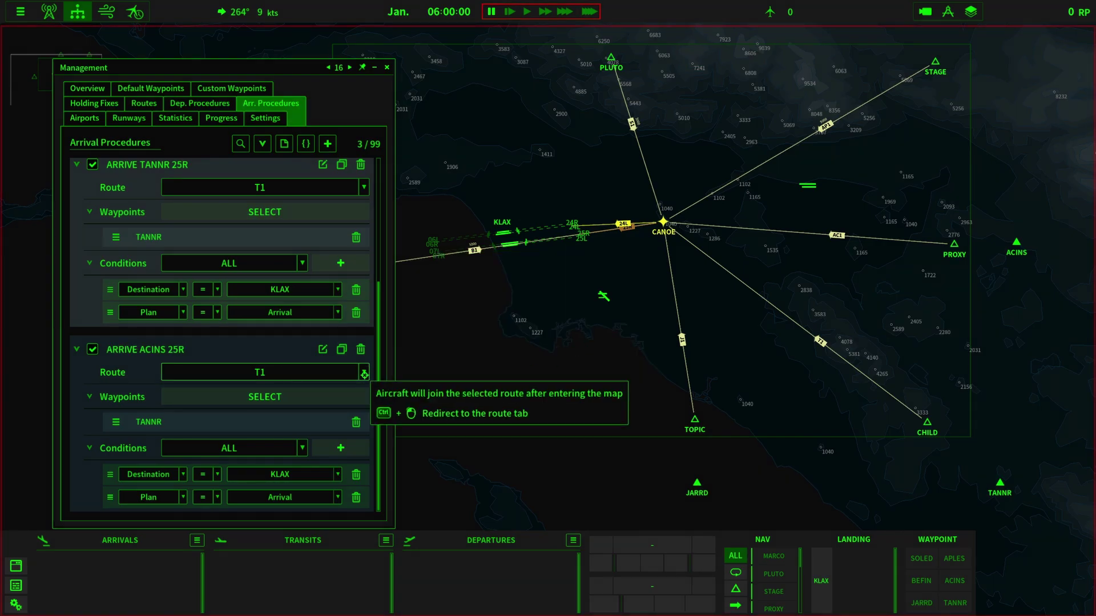
Set ARRIVE ACINS 25R to route AC1, replacing waypoint TANNR with ACINS
{"action": "left_click", "coordinate": [364, 373]}
{"action": "scroll", "coordinate": [265, 453], "scroll_direction": "down", "scroll_amount": 1}
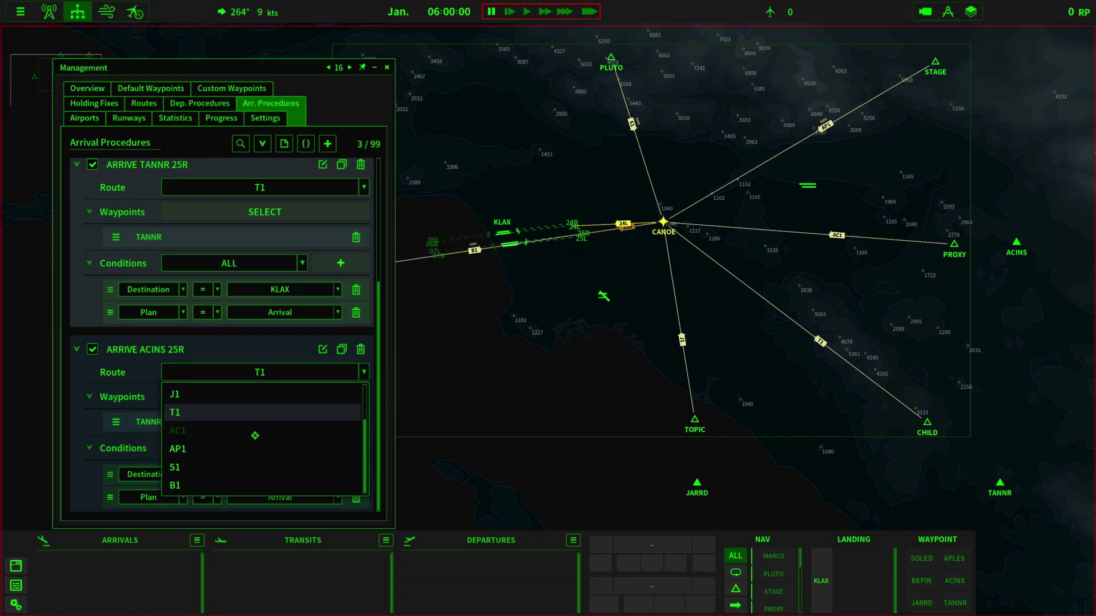
{"action": "left_click", "coordinate": [265, 432]}
{"action": "left_click", "coordinate": [356, 422]}
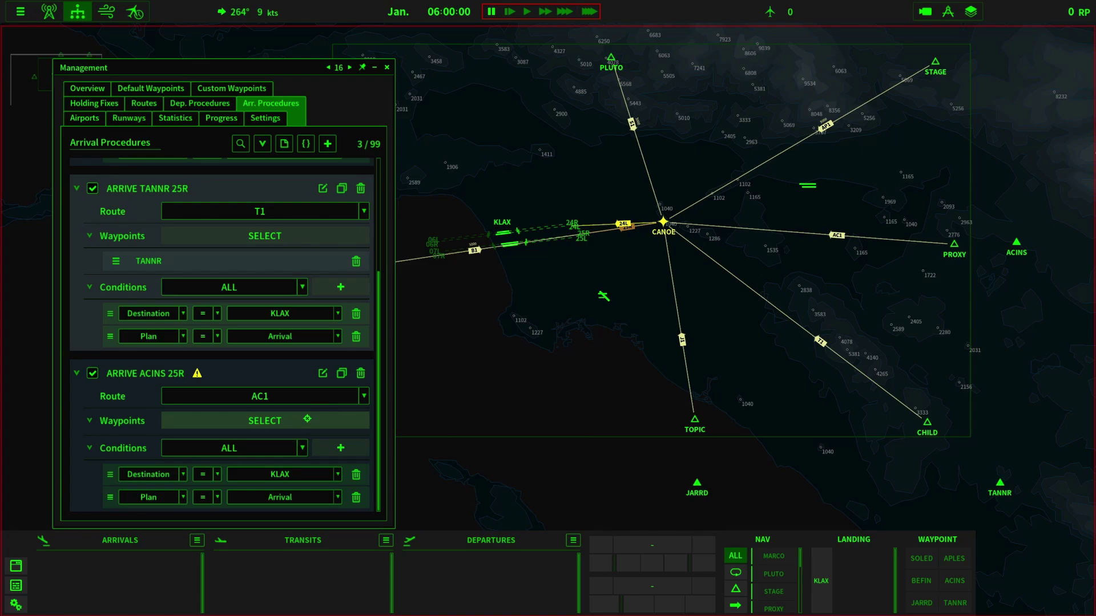
{"action": "left_click", "coordinate": [355, 421]}
{"action": "left_click", "coordinate": [492, 301]}
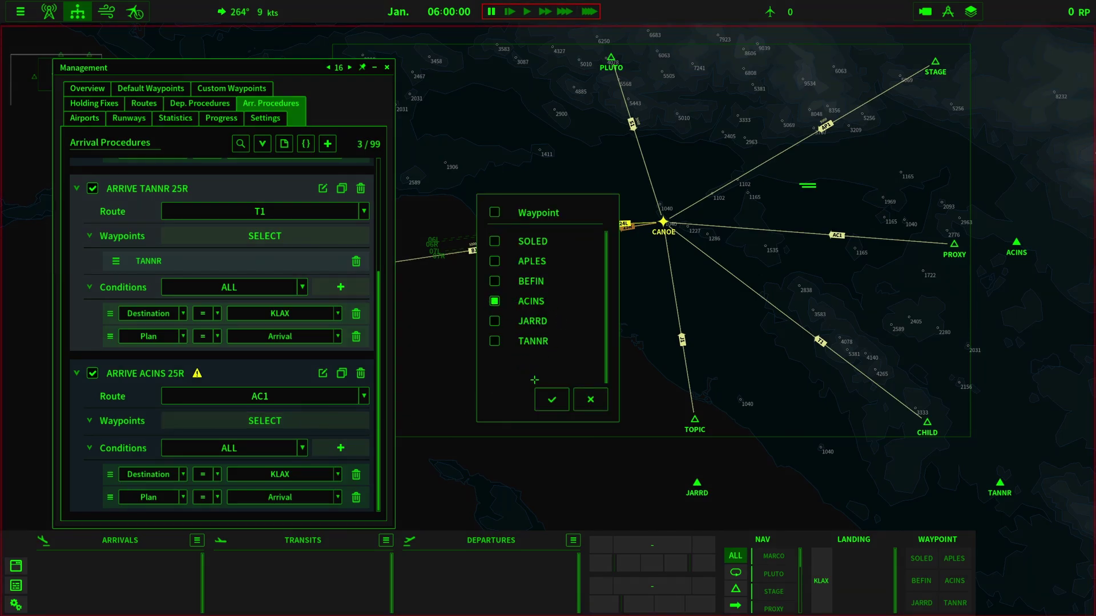
{"action": "left_click", "coordinate": [551, 398]}
{"action": "scroll", "coordinate": [300, 439], "scroll_direction": "down", "scroll_amount": 1}
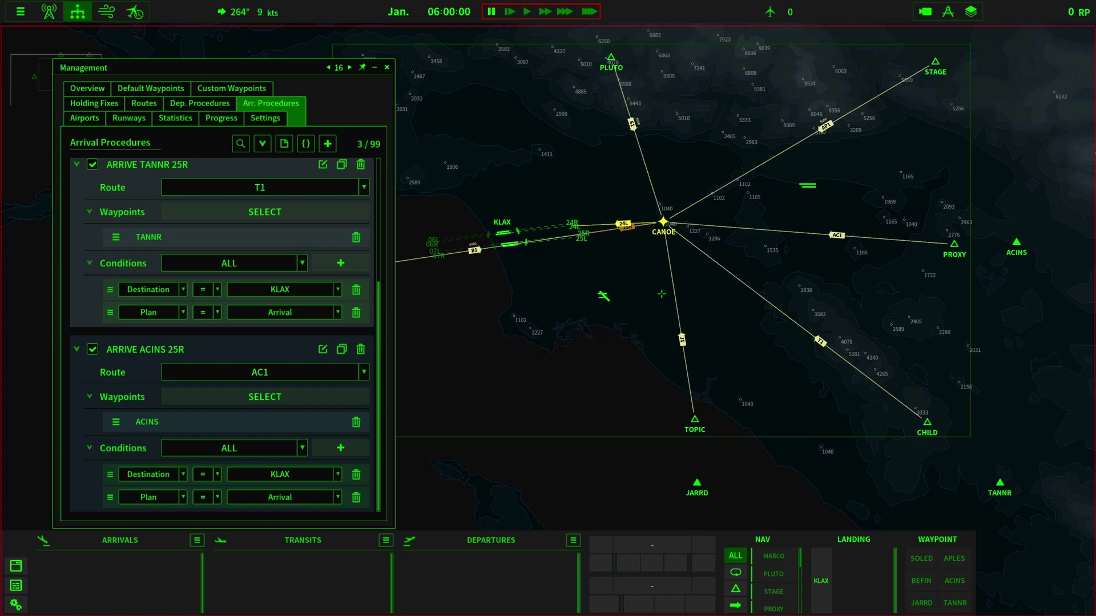
{"action": "left_click_drag", "start_coordinate": [661, 294], "coordinate": [596, 392]}
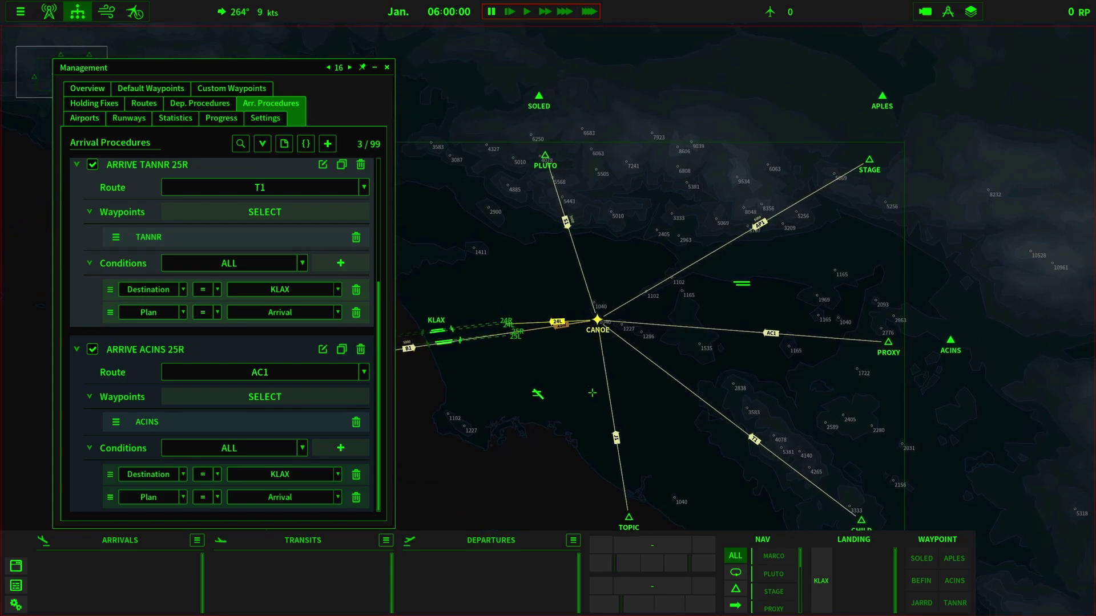
Duplicate ARRIVE ACINS 25R and rename the copy to ARRIVE APLES 24L
{"action": "left_click", "coordinate": [342, 350]}
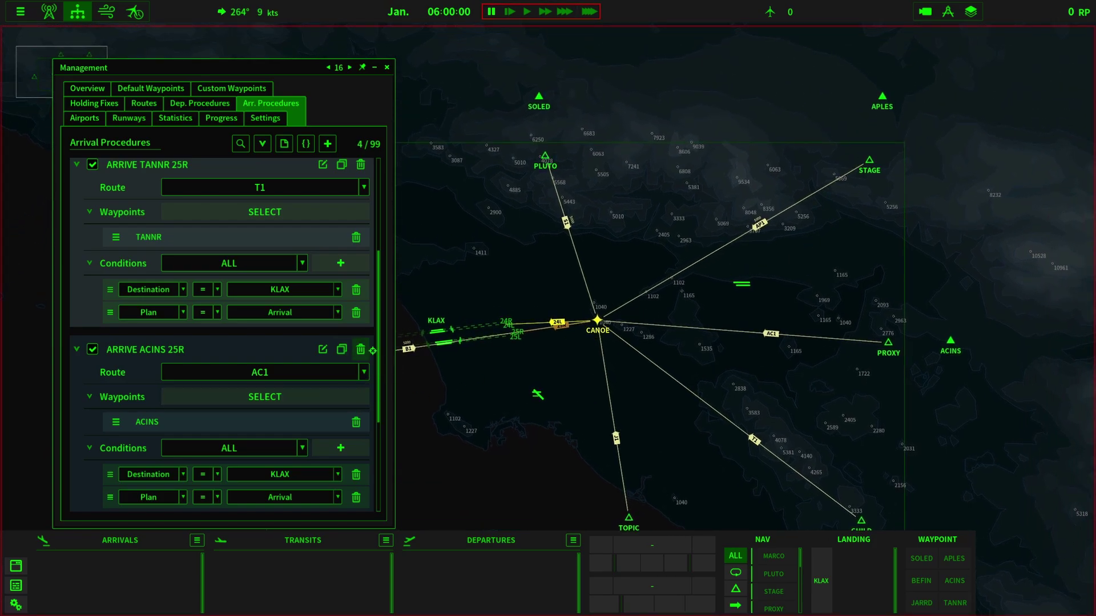
{"action": "scroll", "coordinate": [337, 399], "scroll_direction": "down", "scroll_amount": 2}
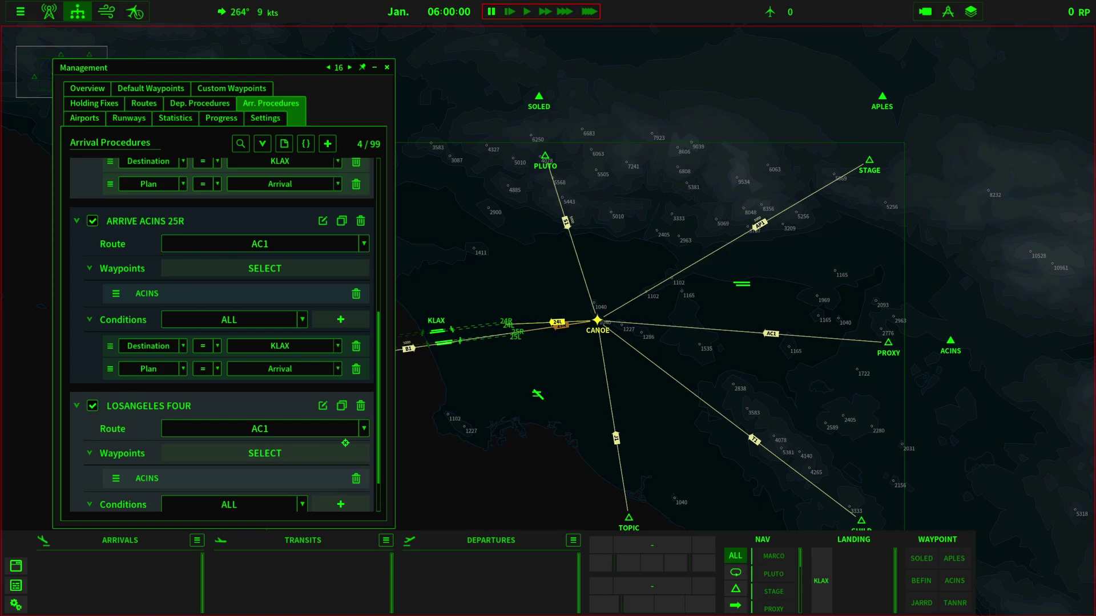
{"action": "left_click", "coordinate": [322, 405]}
{"action": "type", "text": "AR"}
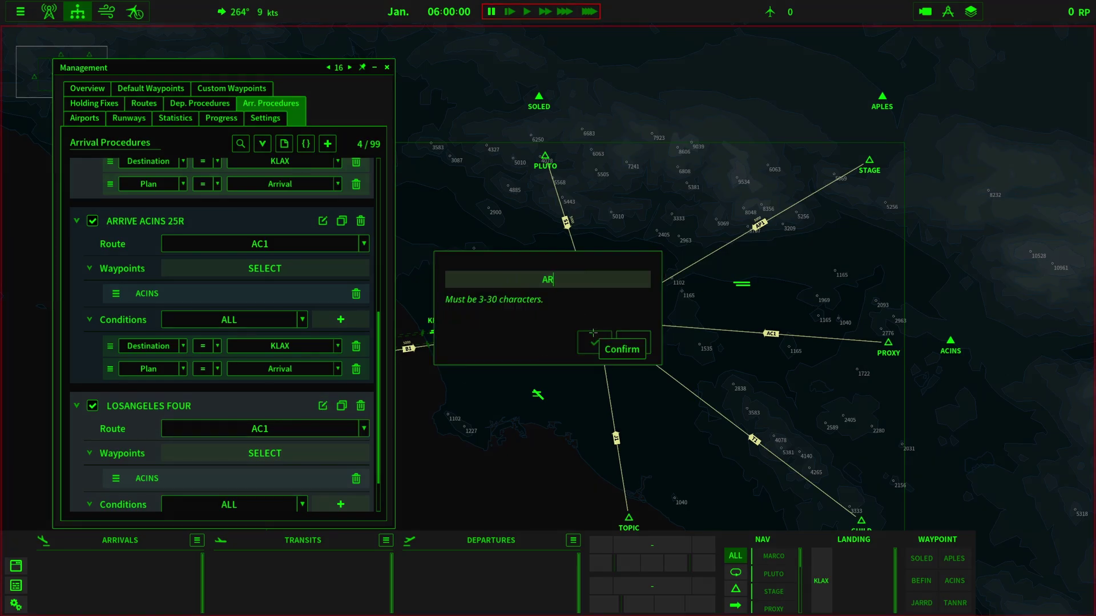
{"action": "type", "text": "RIVE APLES 24L"}
{"action": "left_click", "coordinate": [594, 345]}
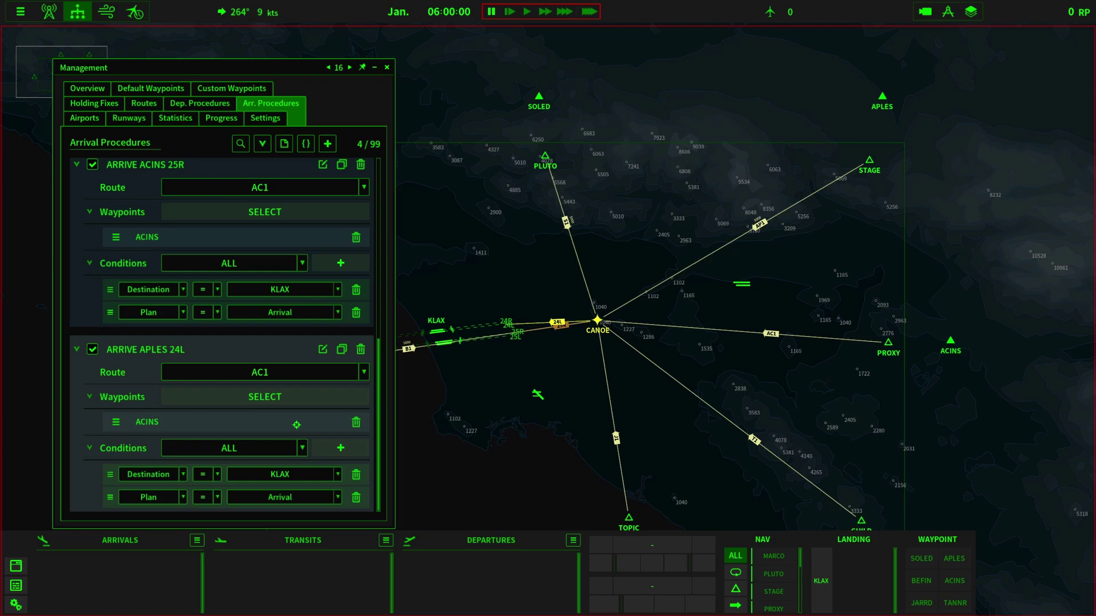
Replace ARRIVE APLES 24L's ACINS waypoint with APLES
{"action": "left_click", "coordinate": [356, 422]}
{"action": "left_click", "coordinate": [357, 421]}
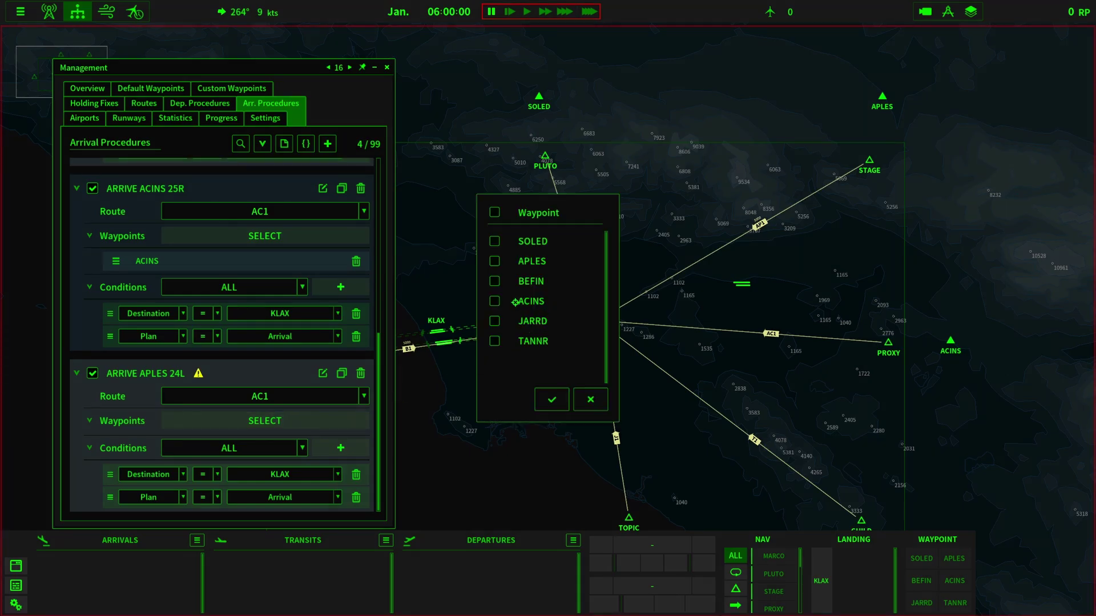
{"action": "left_click", "coordinate": [495, 263]}
{"action": "left_click", "coordinate": [551, 400]}
{"action": "scroll", "coordinate": [279, 444], "scroll_direction": "down", "scroll_amount": 1}
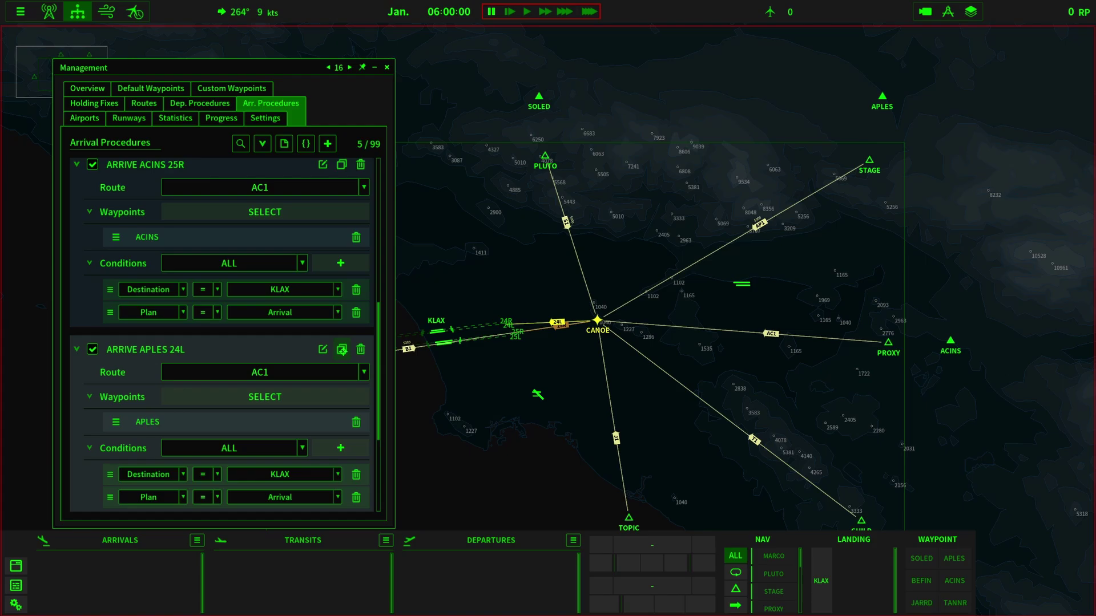
{"action": "scroll", "coordinate": [314, 412], "scroll_direction": "down", "scroll_amount": 4}
{"action": "scroll", "coordinate": [314, 412], "scroll_direction": "down", "scroll_amount": 2}
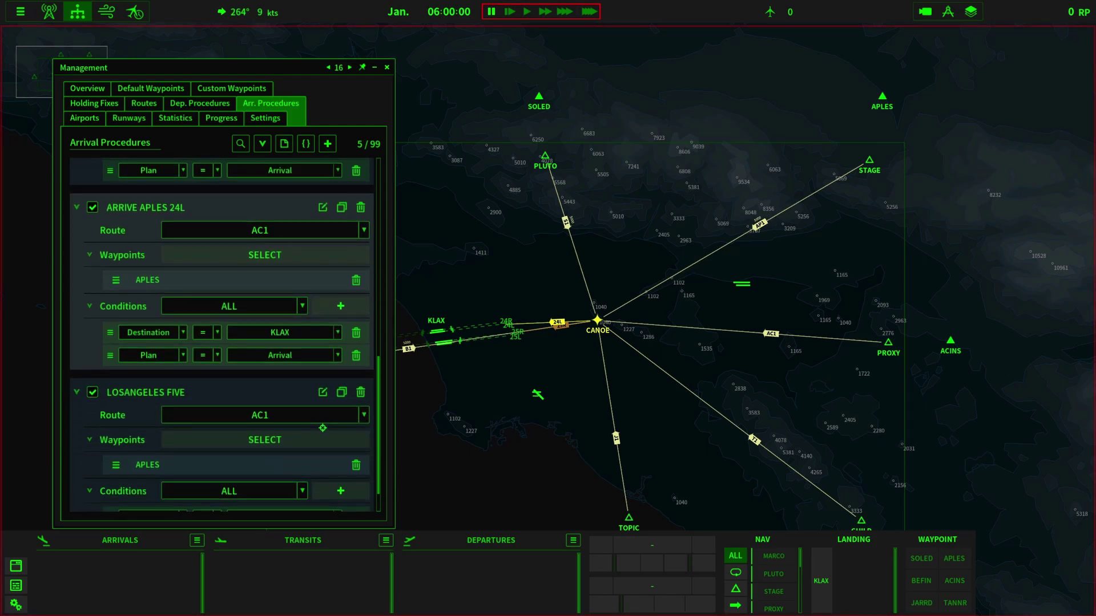
Rename the LOSANGELES FIVE copy to 'ARRIVE SOLED 24L'
{"action": "left_click", "coordinate": [324, 393]}
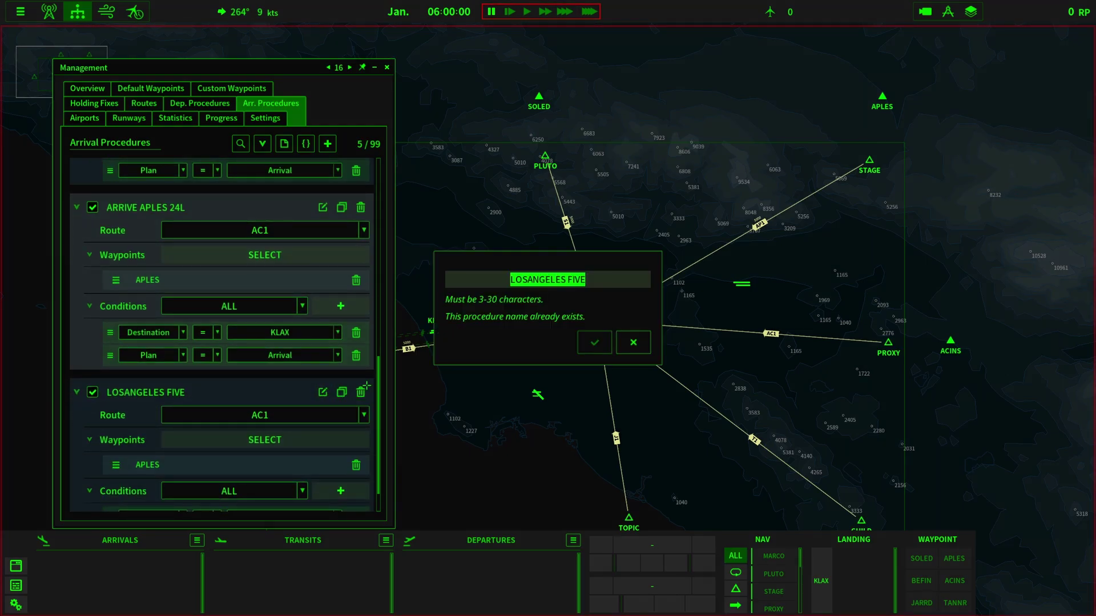
{"action": "type", "text": "ARRI"}
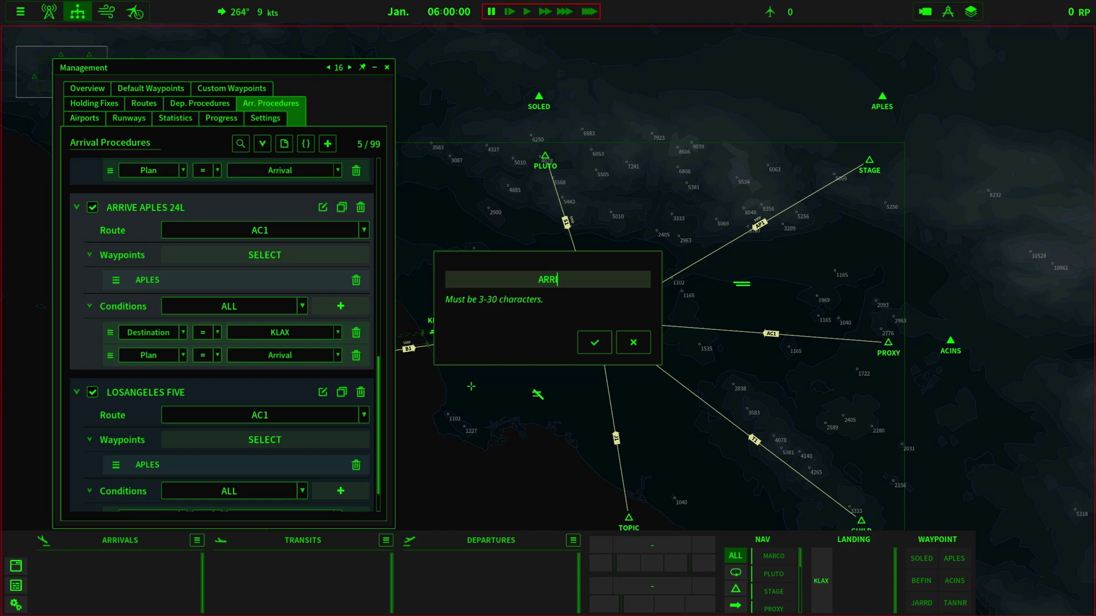
{"action": "type", "text": "VE SOLED 24L"}
{"action": "left_click", "coordinate": [586, 348]}
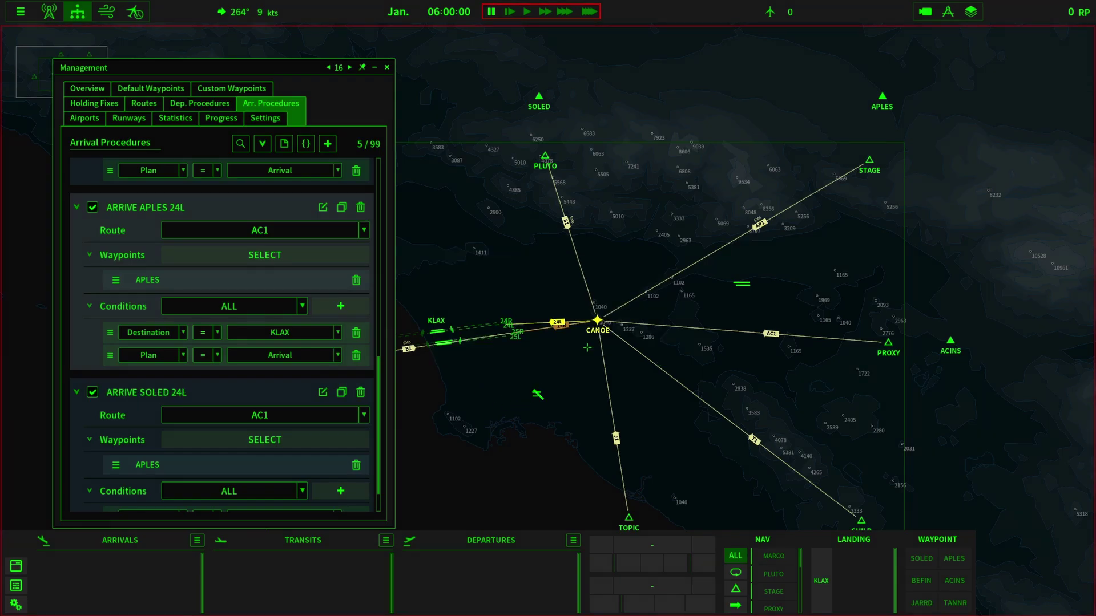
Replace its APLES waypoint with SOLED, then duplicate the procedure
{"action": "scroll", "coordinate": [246, 459], "scroll_direction": "down", "scroll_amount": 2}
{"action": "left_click", "coordinate": [355, 424]}
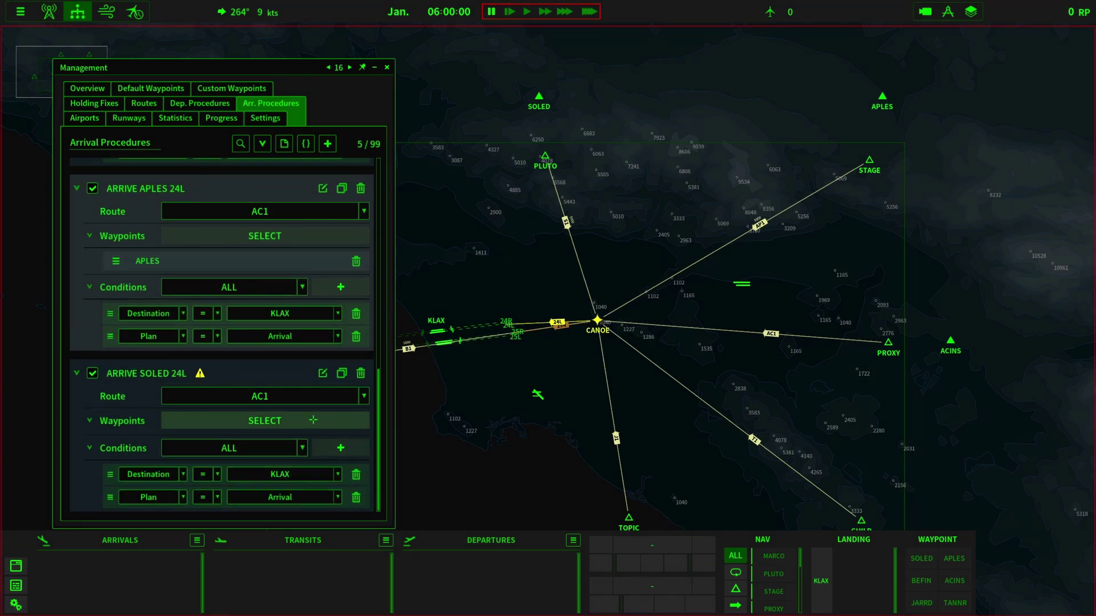
{"action": "left_click", "coordinate": [315, 421]}
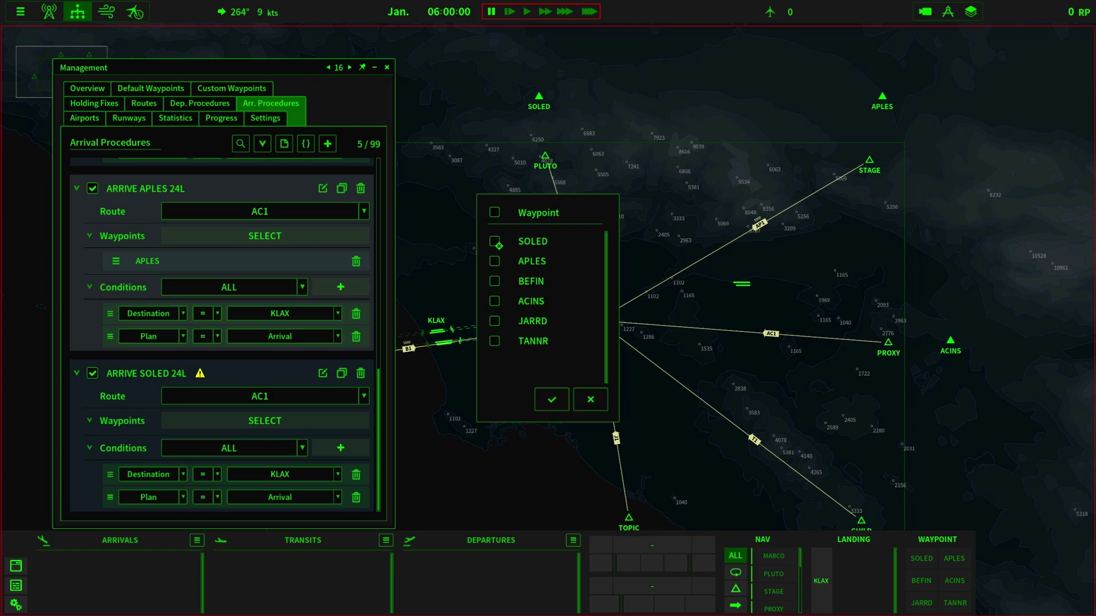
{"action": "left_click", "coordinate": [552, 400]}
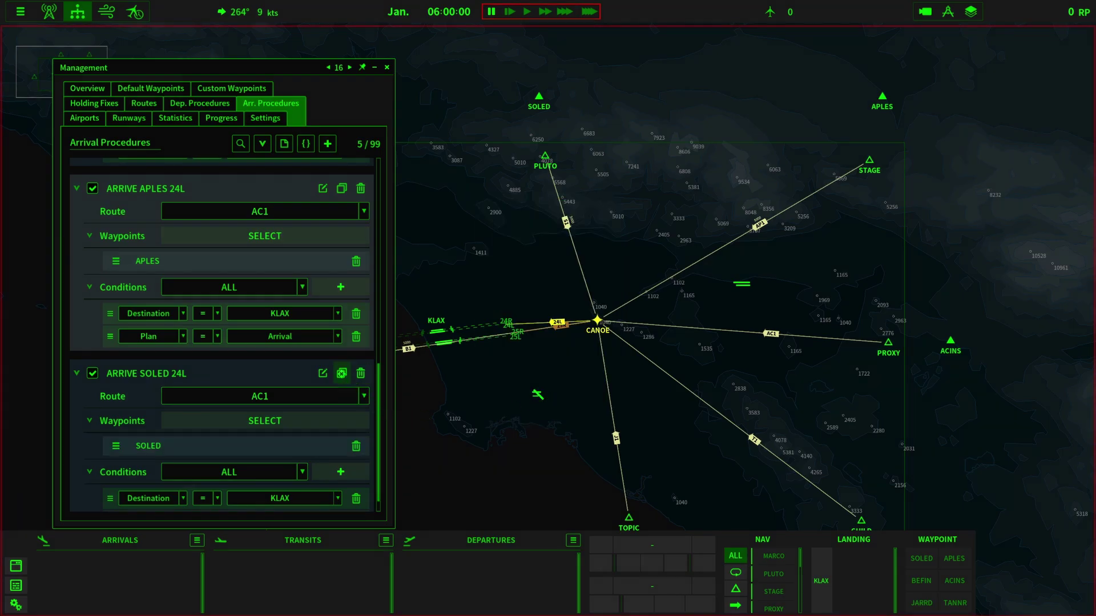
{"action": "left_click", "coordinate": [341, 373]}
Switch ARRIVE SOLED 24L's route from AC1 to AP1
{"action": "left_click_drag", "start_coordinate": [516, 412], "coordinate": [734, 335]}
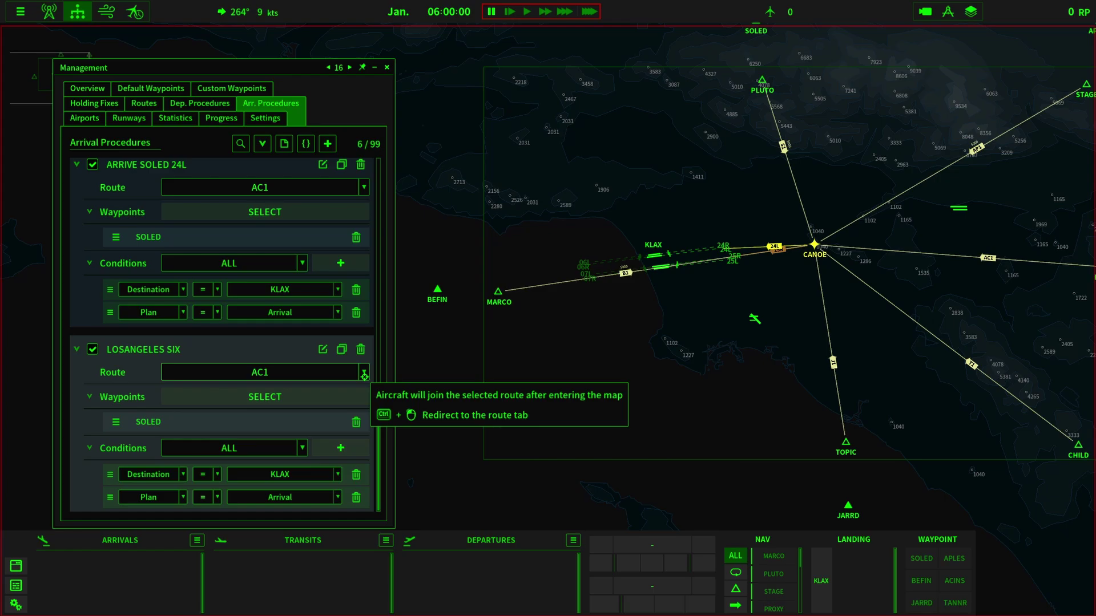
{"action": "left_click_drag", "start_coordinate": [568, 320], "coordinate": [526, 394]}
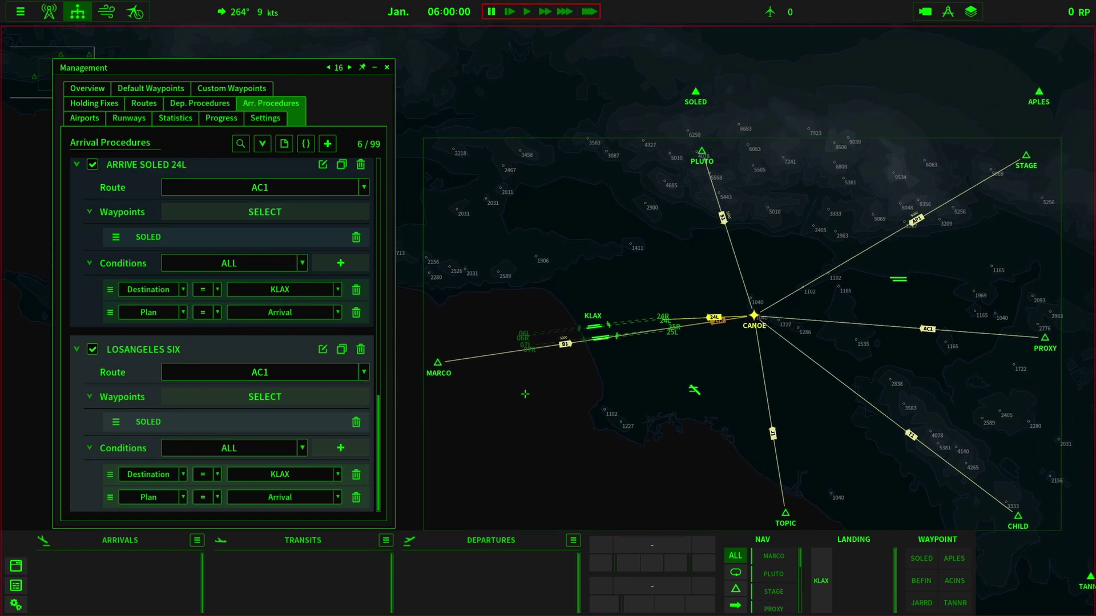
{"action": "scroll", "coordinate": [291, 290], "scroll_direction": "up", "scroll_amount": 2}
{"action": "scroll", "coordinate": [292, 289], "scroll_direction": "up", "scroll_amount": 2}
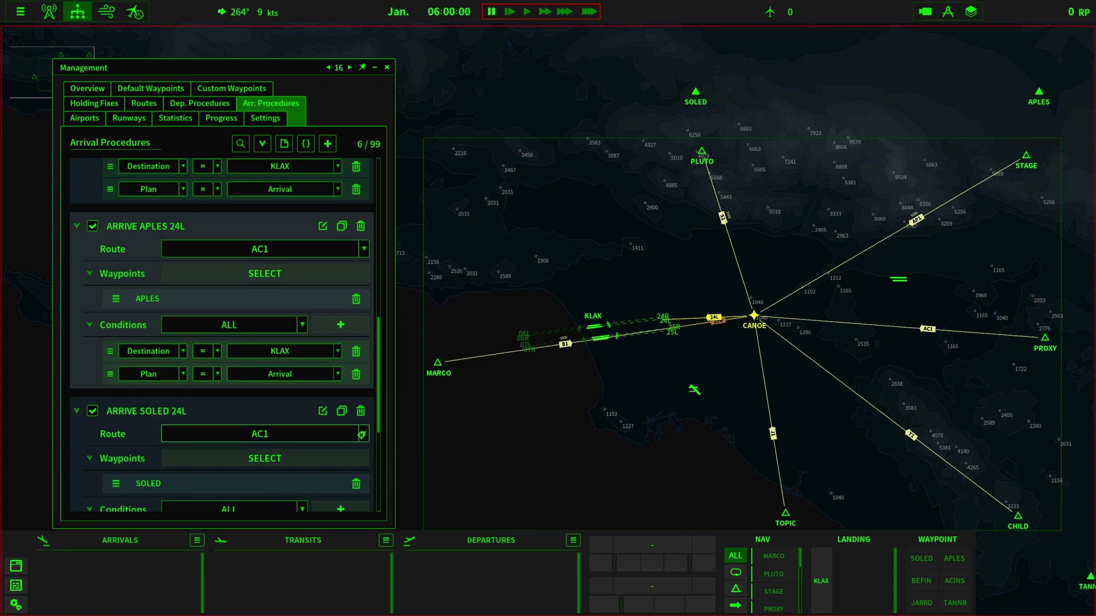
{"action": "left_click", "coordinate": [362, 434]}
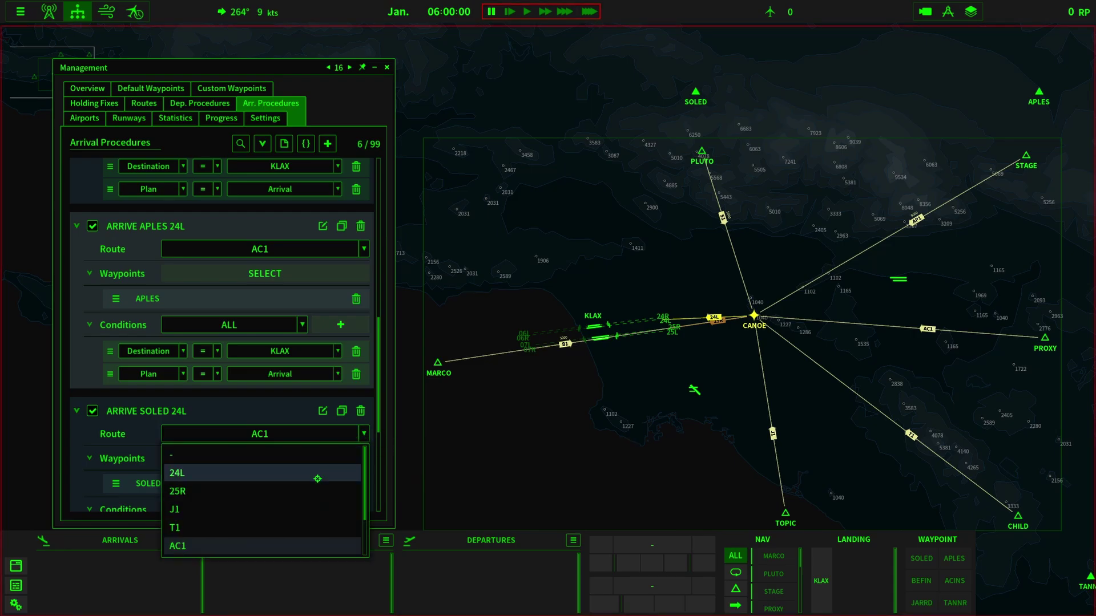
{"action": "scroll", "coordinate": [287, 516], "scroll_direction": "down", "scroll_amount": 3}
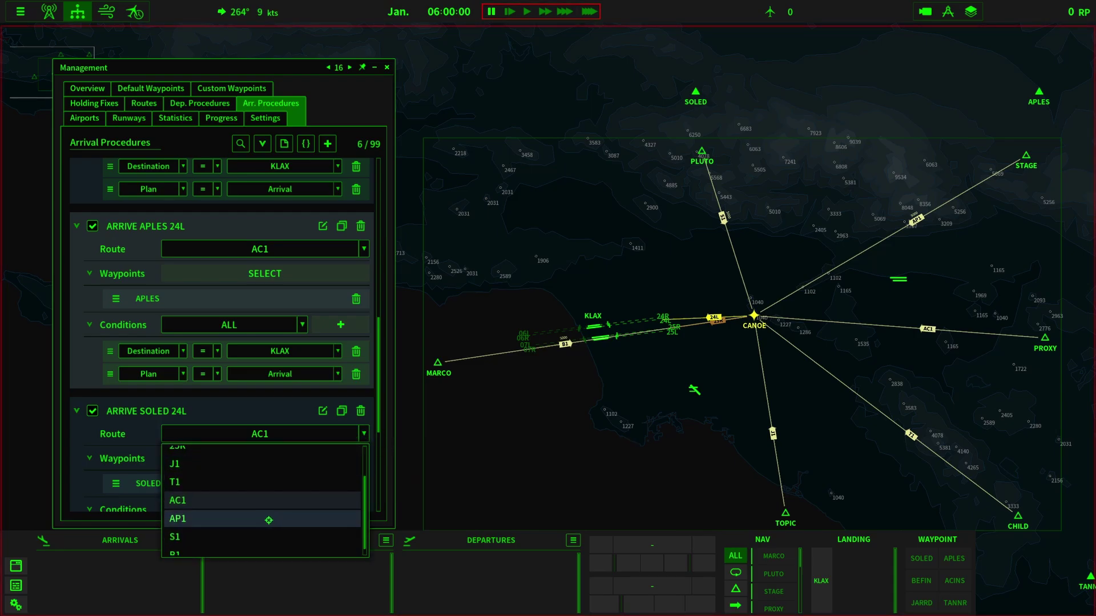
{"action": "left_click", "coordinate": [269, 520]}
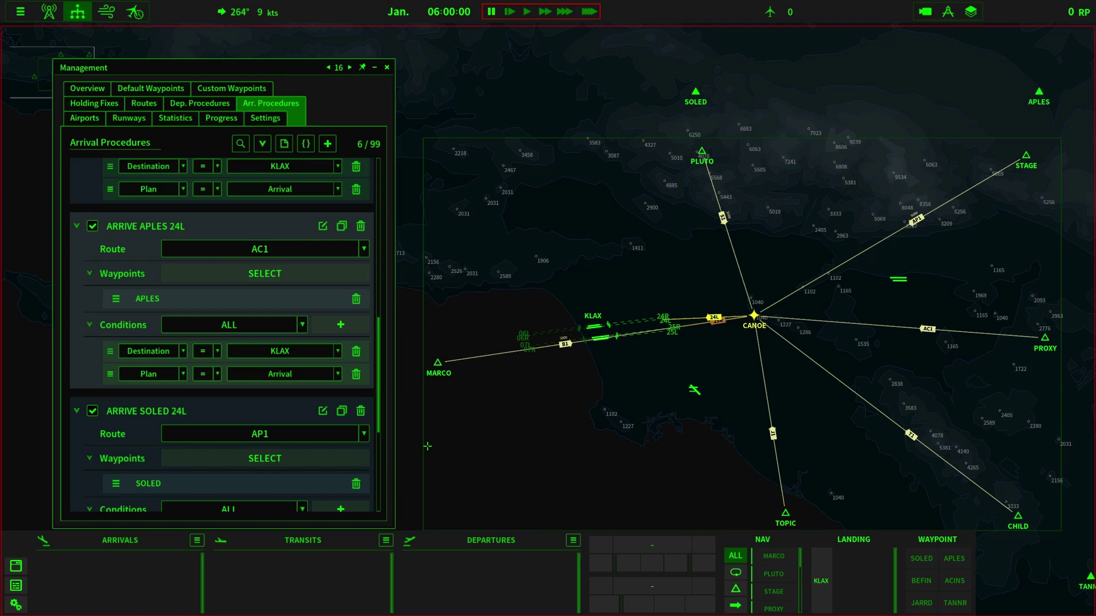
{"action": "scroll", "coordinate": [353, 434], "scroll_direction": "down", "scroll_amount": 3}
{"action": "left_click", "coordinate": [359, 349]}
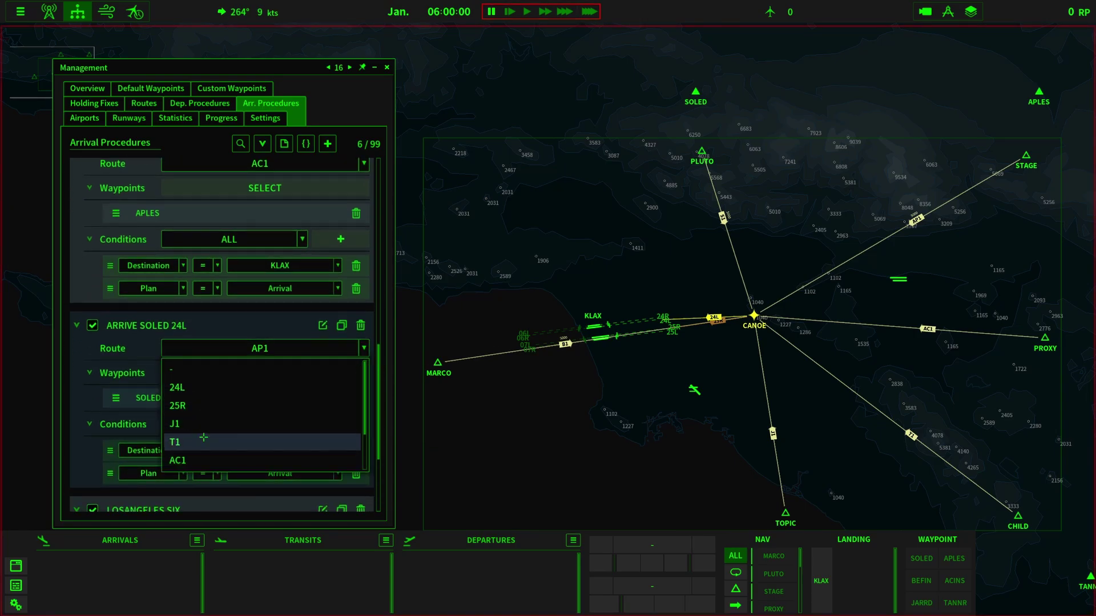
{"action": "scroll", "coordinate": [225, 449], "scroll_direction": "down", "scroll_amount": 2}
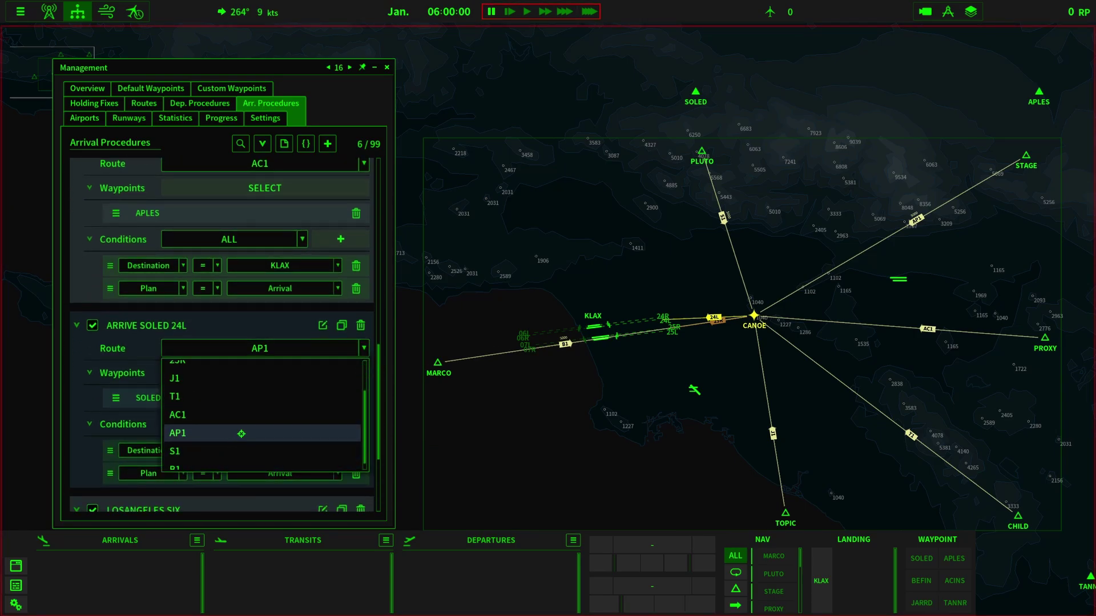
{"action": "left_click", "coordinate": [341, 384]}
{"action": "scroll", "coordinate": [342, 385], "scroll_direction": "down", "scroll_amount": 6}
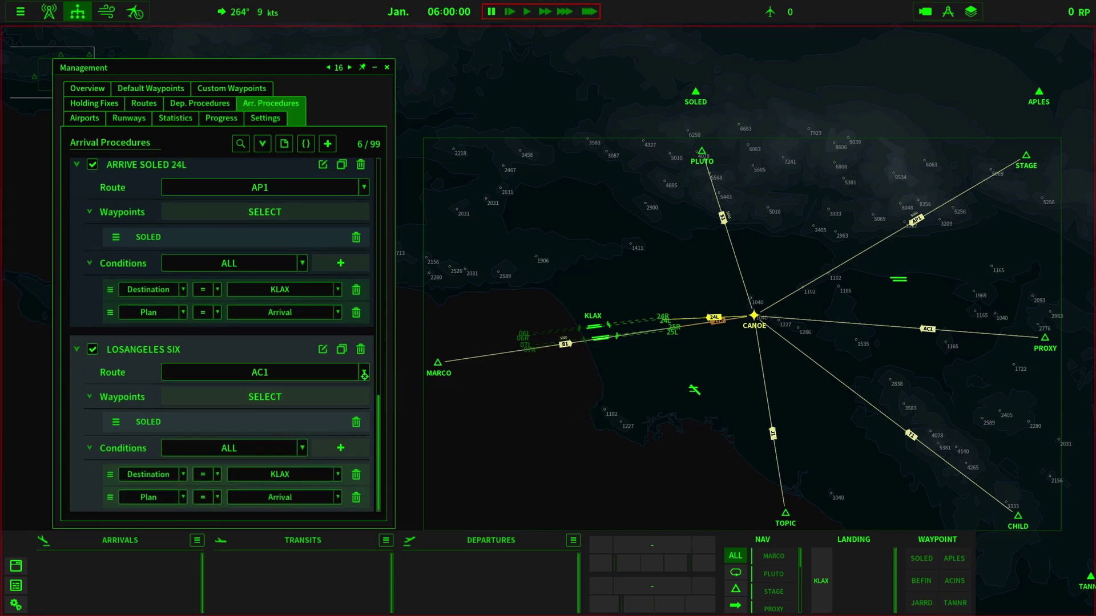
Set LOSANGELES SIX's route to B1 and rename it 'ARRIVE BEFIN 25R'
{"action": "left_click", "coordinate": [363, 375]}
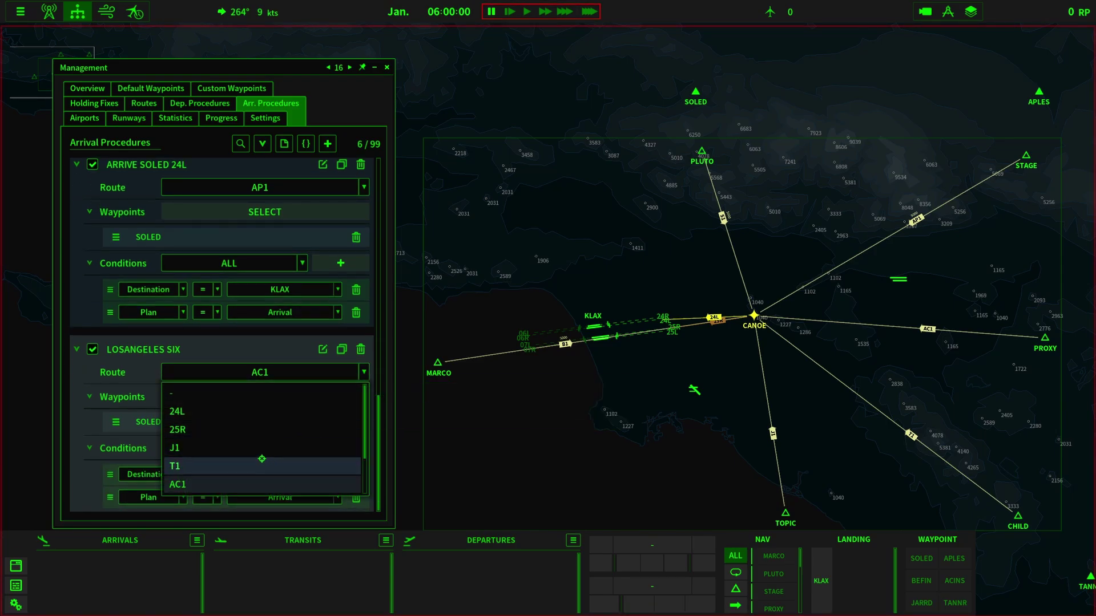
{"action": "scroll", "coordinate": [256, 462], "scroll_direction": "down", "scroll_amount": 3}
{"action": "left_click", "coordinate": [231, 485]}
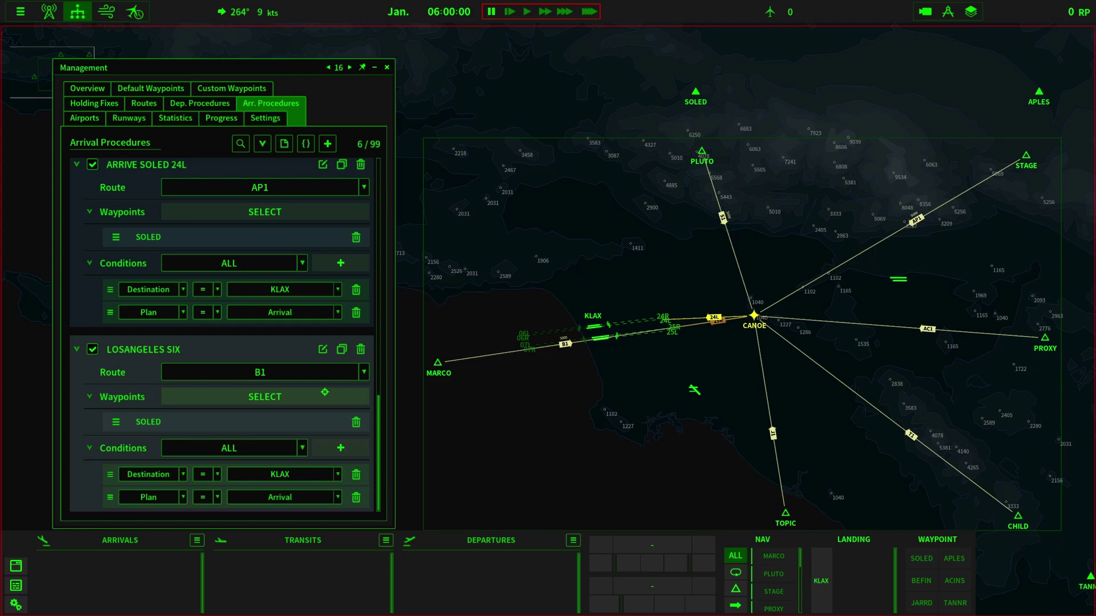
{"action": "left_click", "coordinate": [323, 350]}
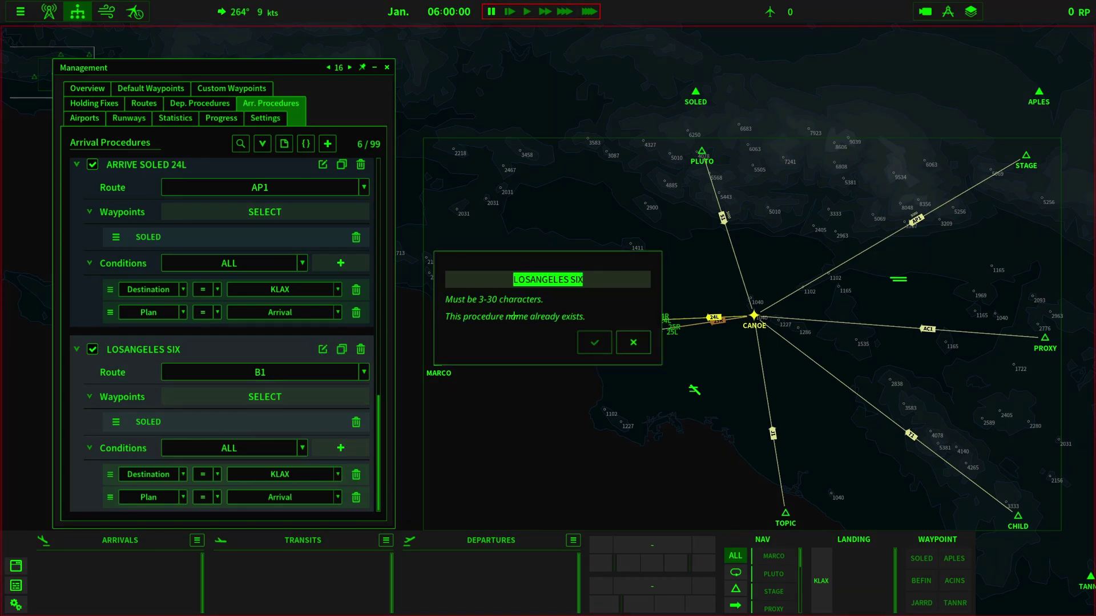
{"action": "type", "text": "ARRIVE"}
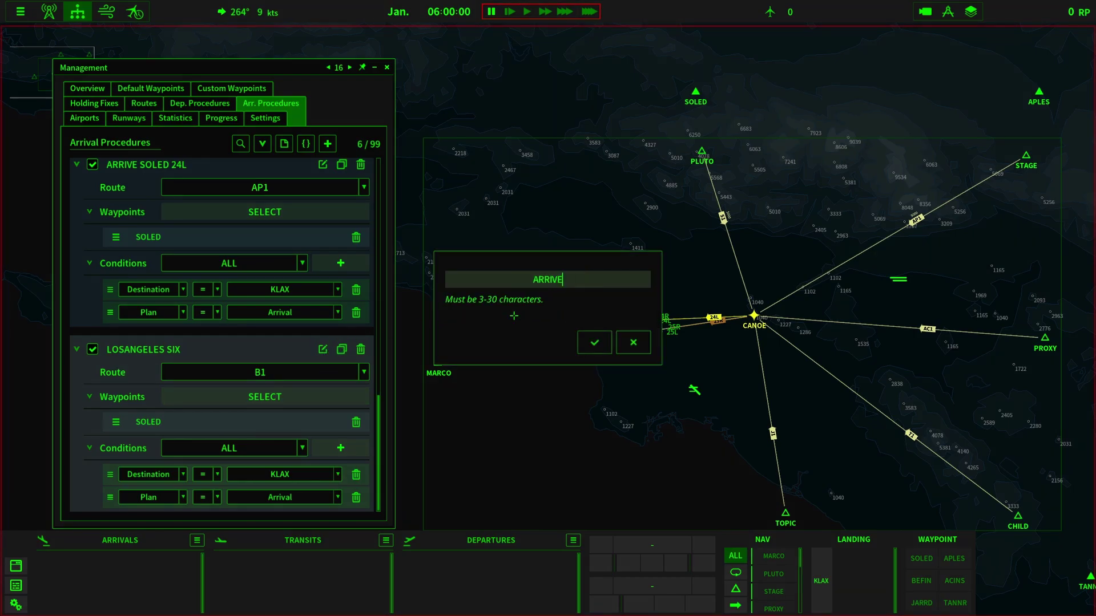
{"action": "type", "text": " BEFIN 25R"}
{"action": "left_click", "coordinate": [594, 343]}
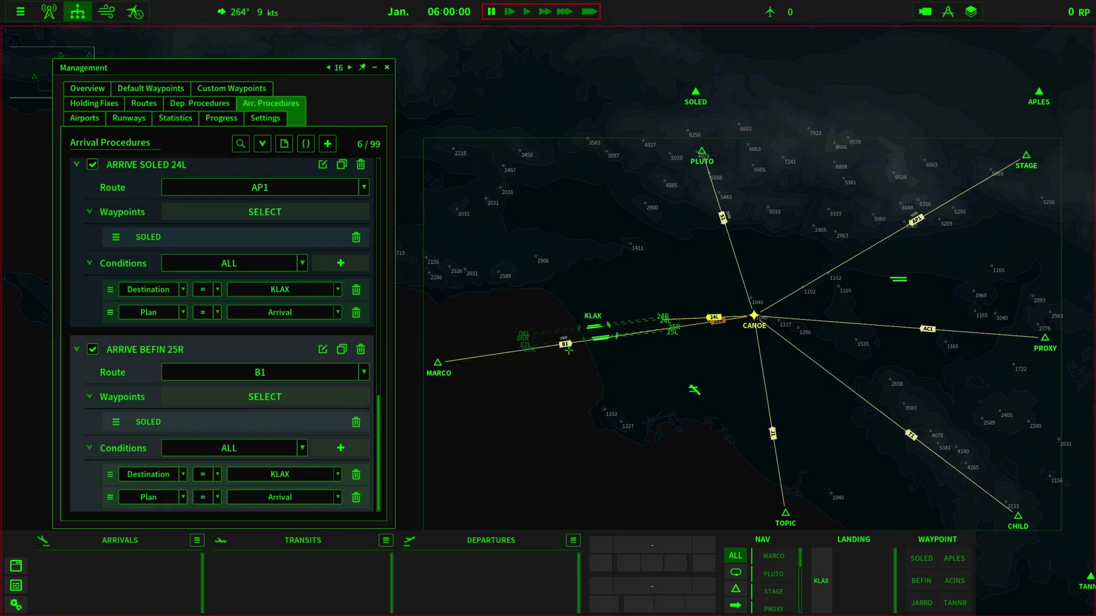
Replace the procedure's SOLED waypoint with BEFIN
{"action": "left_click", "coordinate": [356, 422]}
{"action": "left_click", "coordinate": [359, 421]}
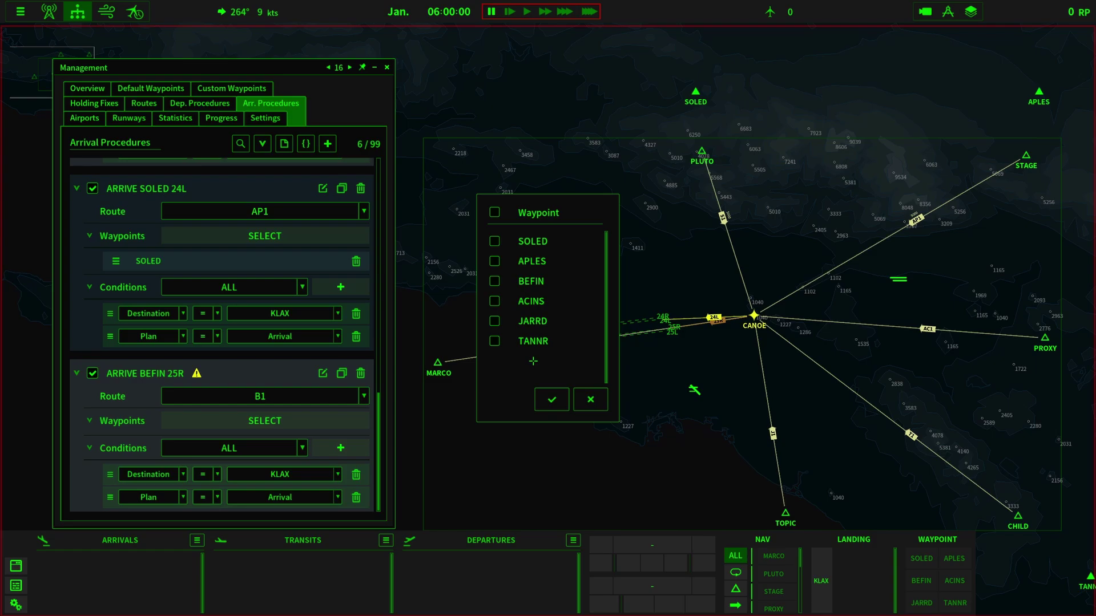
{"action": "left_click", "coordinate": [494, 280]}
{"action": "left_click", "coordinate": [551, 399]}
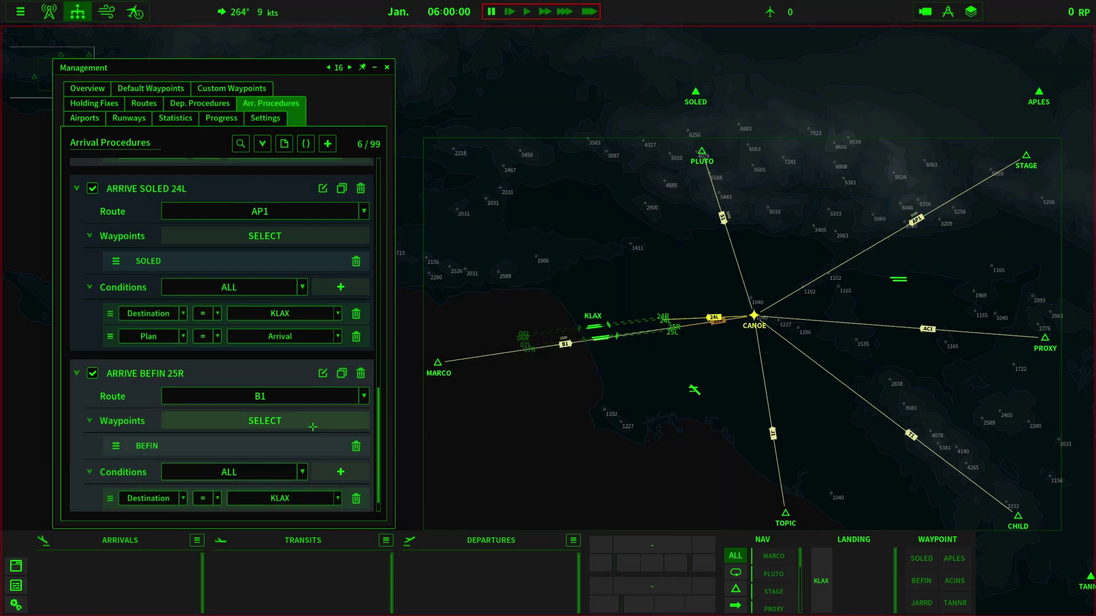
{"action": "scroll", "coordinate": [350, 476], "scroll_direction": "down", "scroll_amount": 1}
{"action": "key", "text": "Right"}
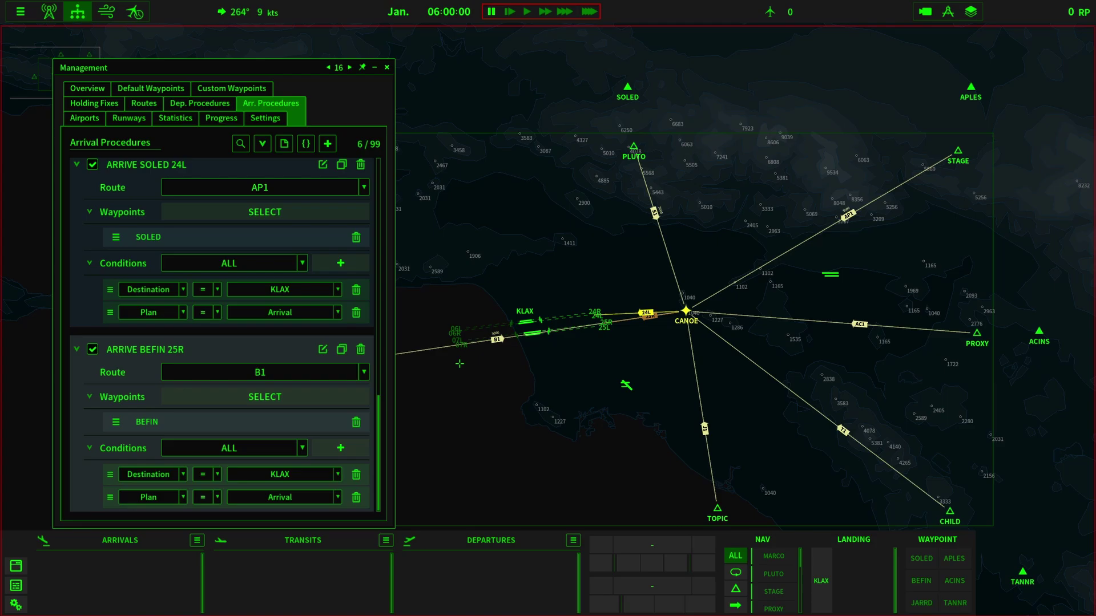
{"action": "scroll", "coordinate": [304, 338], "scroll_direction": "up", "scroll_amount": 5}
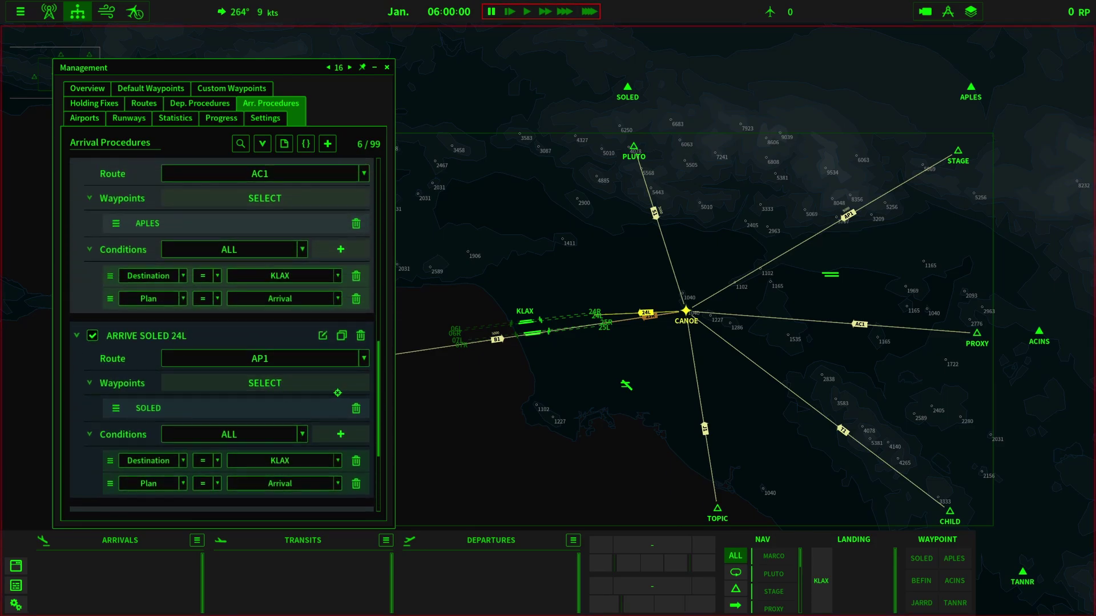
{"action": "scroll", "coordinate": [327, 408], "scroll_direction": "down", "scroll_amount": 4}
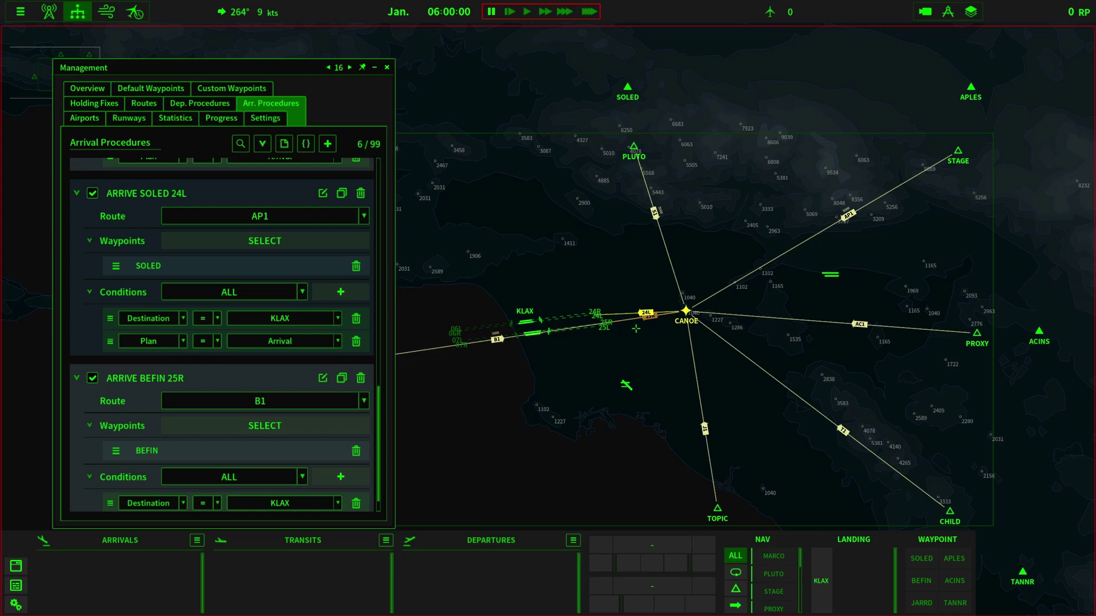
{"action": "scroll", "coordinate": [310, 435], "scroll_direction": "down", "scroll_amount": 1}
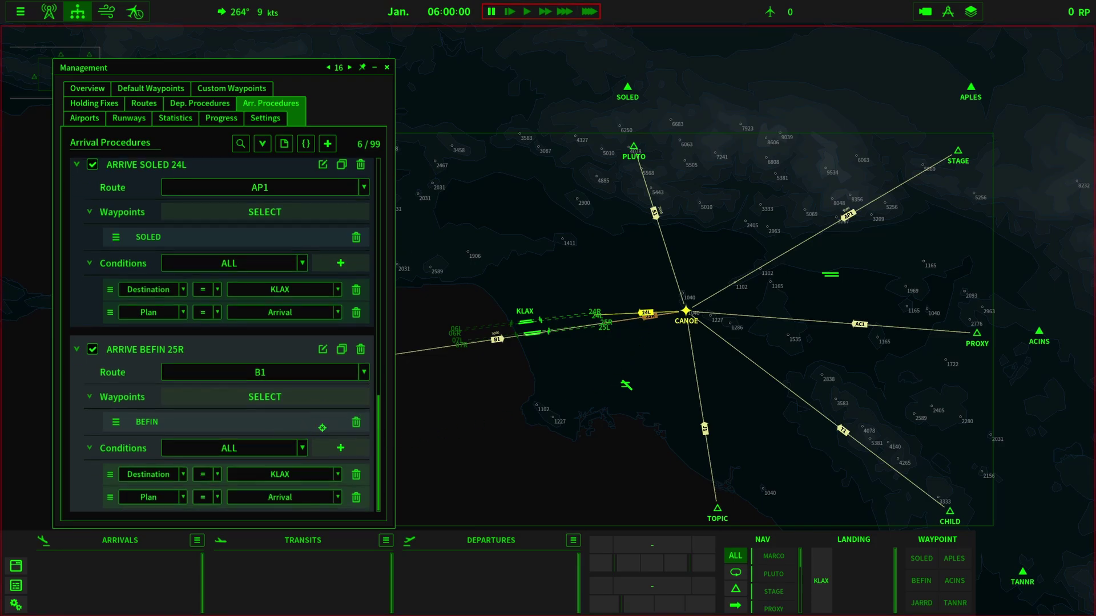
{"action": "scroll", "coordinate": [629, 391], "scroll_direction": "up", "scroll_amount": 1}
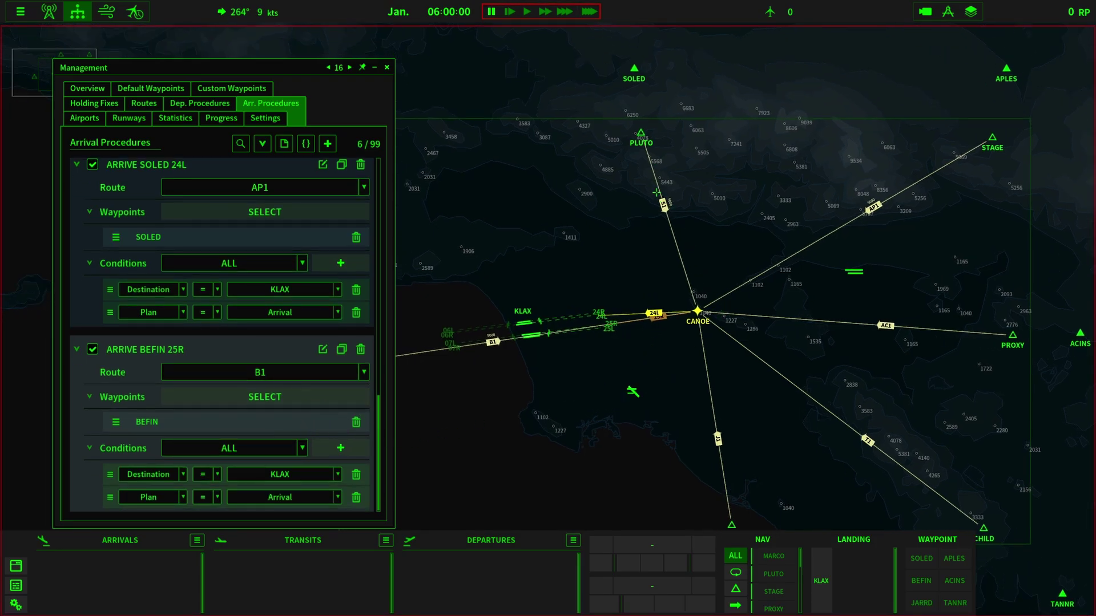
{"action": "scroll", "coordinate": [343, 262], "scroll_direction": "up", "scroll_amount": 13}
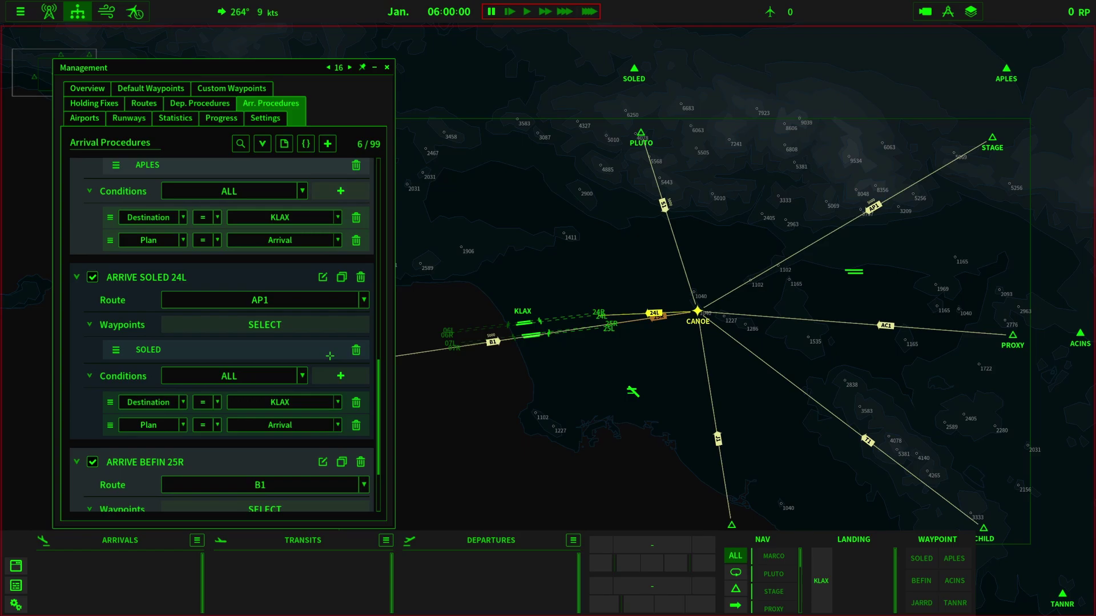
{"action": "scroll", "coordinate": [294, 337], "scroll_direction": "up", "scroll_amount": 8}
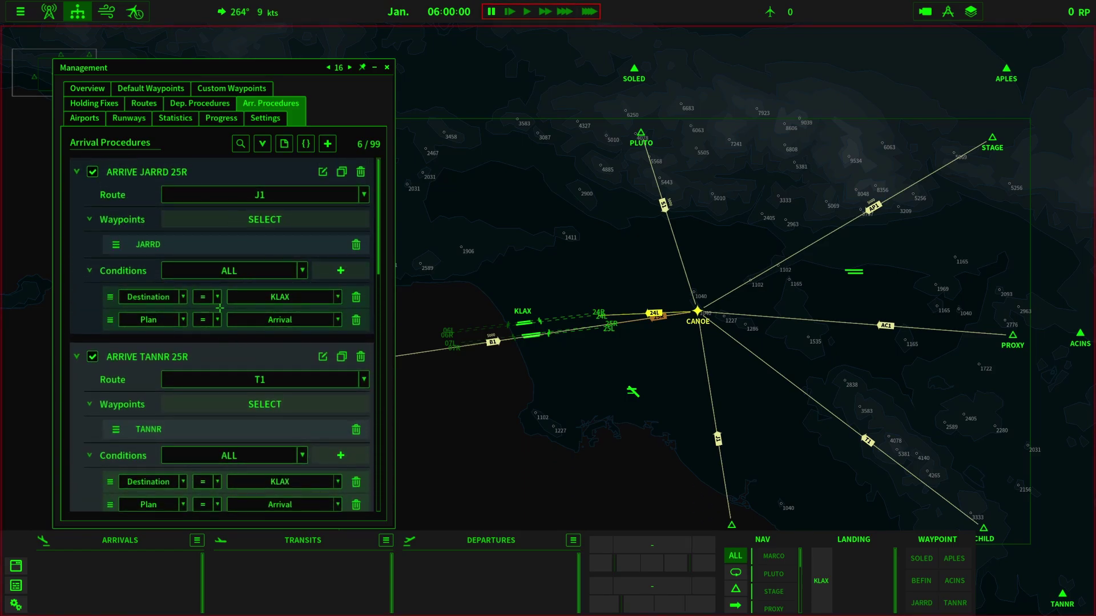
Review routes AP1, S1 and B1 with their FL050, 150-knot entries, panning toward MARCO and BEFIN
{"action": "left_click", "coordinate": [144, 103]}
{"action": "scroll", "coordinate": [241, 365], "scroll_direction": "up", "scroll_amount": 2}
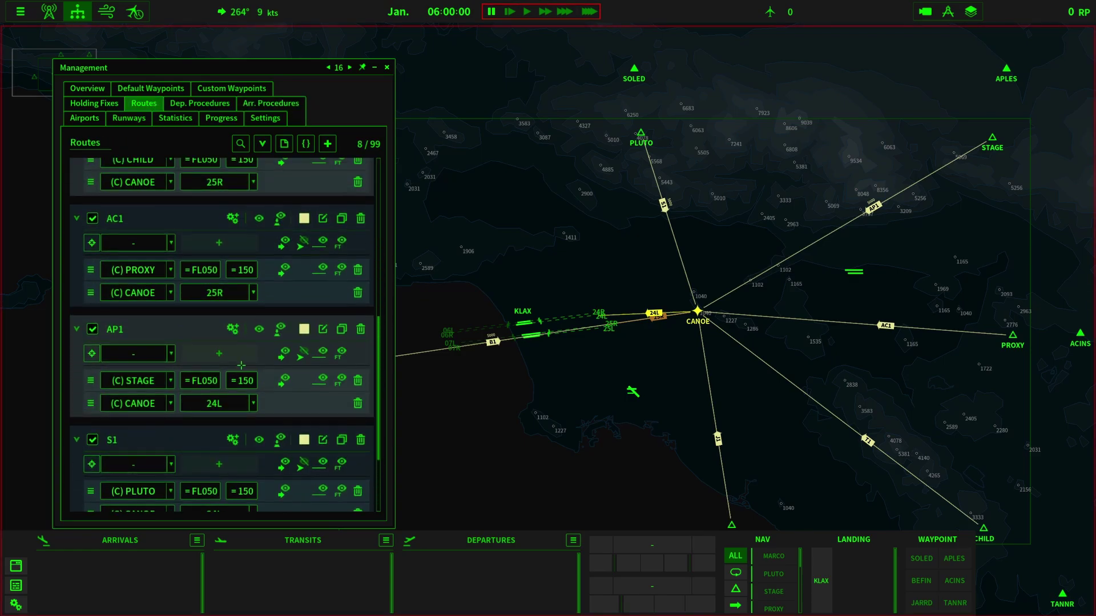
{"action": "scroll", "coordinate": [241, 366], "scroll_direction": "up", "scroll_amount": 10}
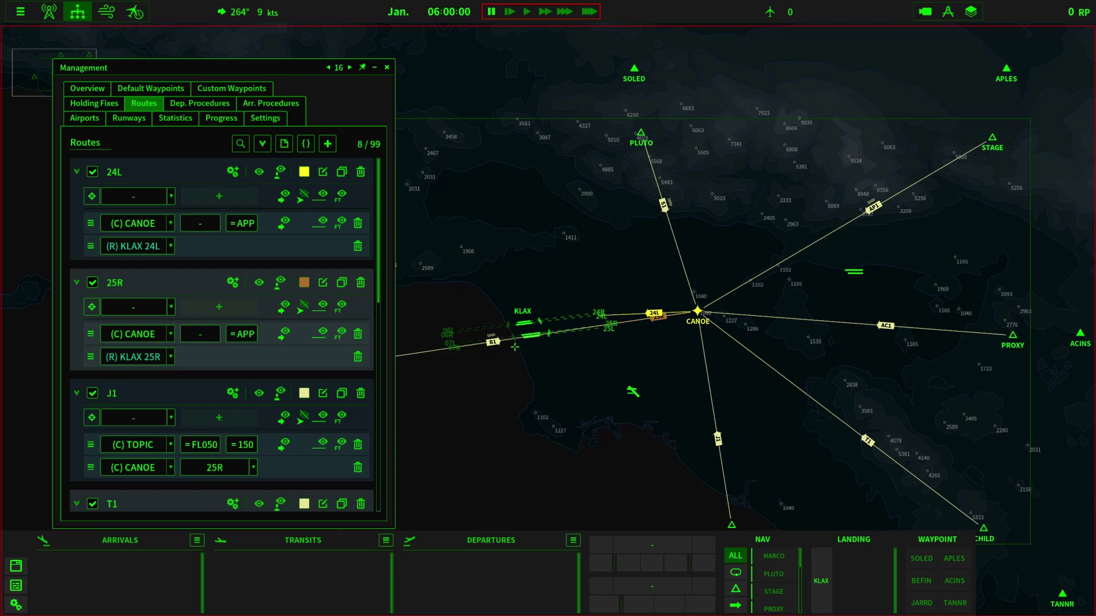
{"action": "scroll", "coordinate": [166, 392], "scroll_direction": "down", "scroll_amount": 2}
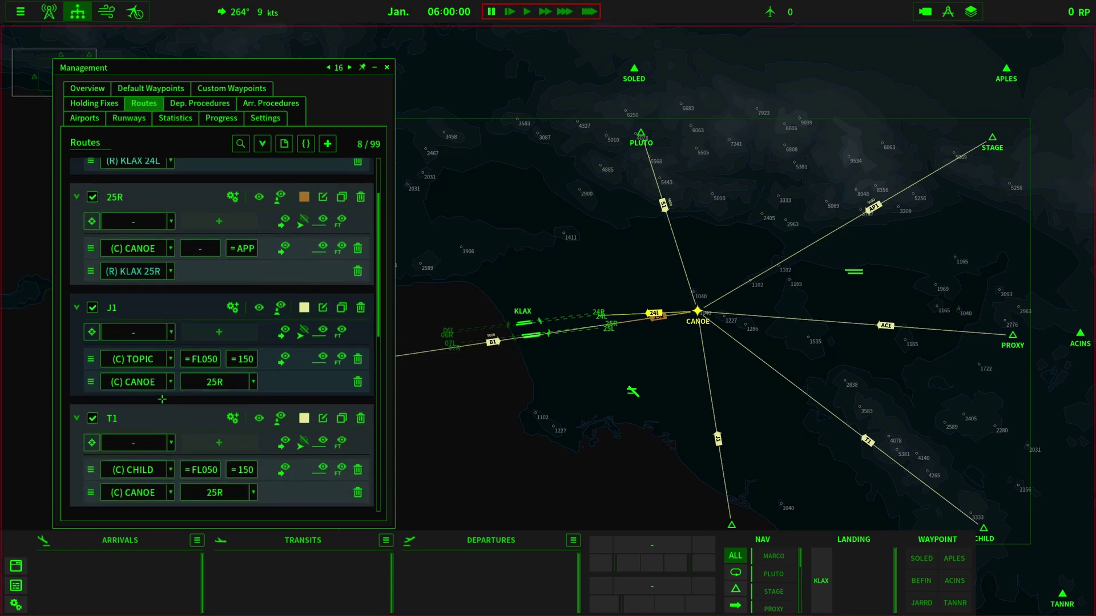
{"action": "scroll", "coordinate": [162, 399], "scroll_direction": "down", "scroll_amount": 2}
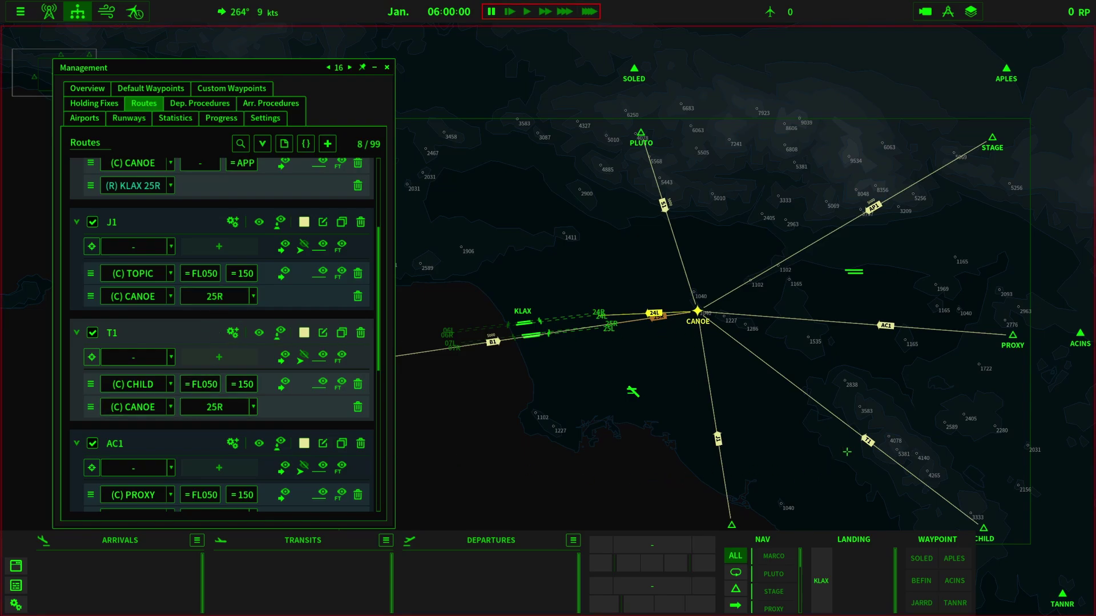
{"action": "scroll", "coordinate": [223, 407], "scroll_direction": "down", "scroll_amount": 4}
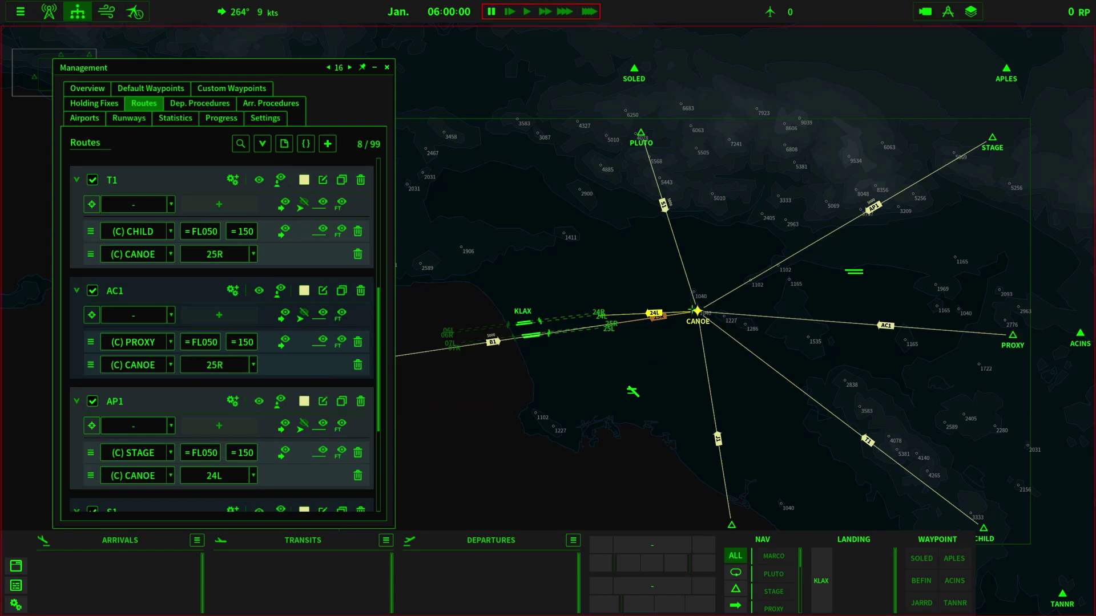
{"action": "scroll", "coordinate": [199, 406], "scroll_direction": "down", "scroll_amount": 3}
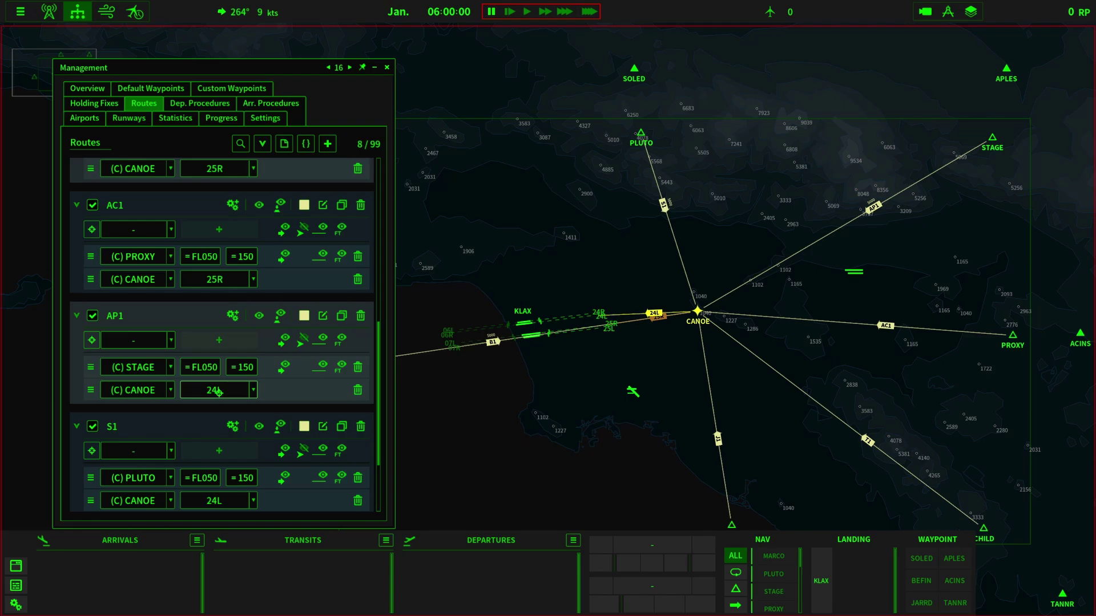
{"action": "scroll", "coordinate": [219, 393], "scroll_direction": "down", "scroll_amount": 4}
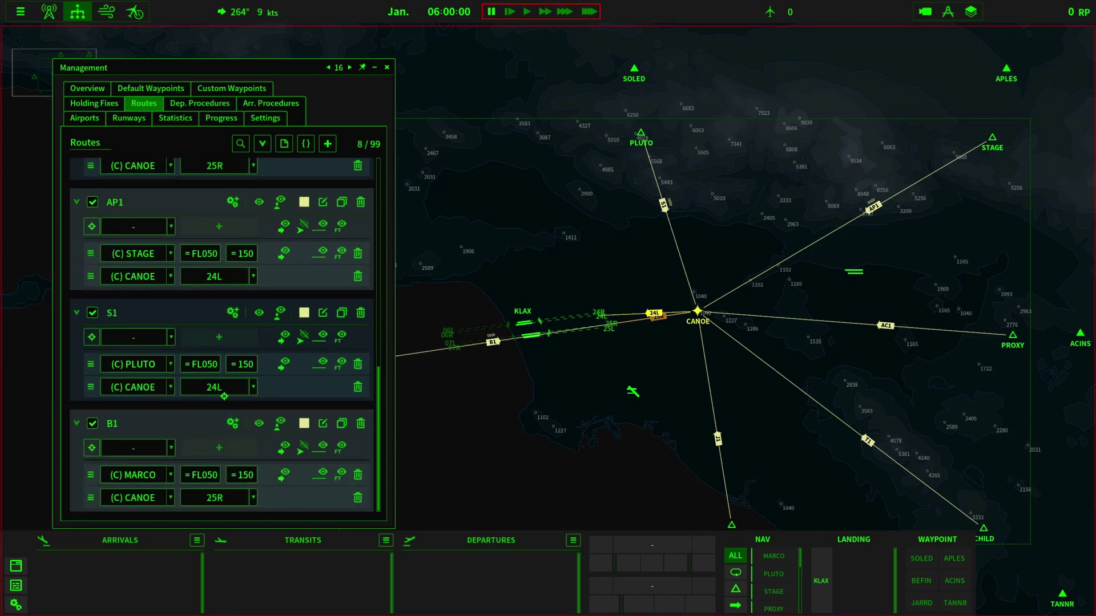
{"action": "key", "text": "Left"}
{"action": "key", "text": "Down"}
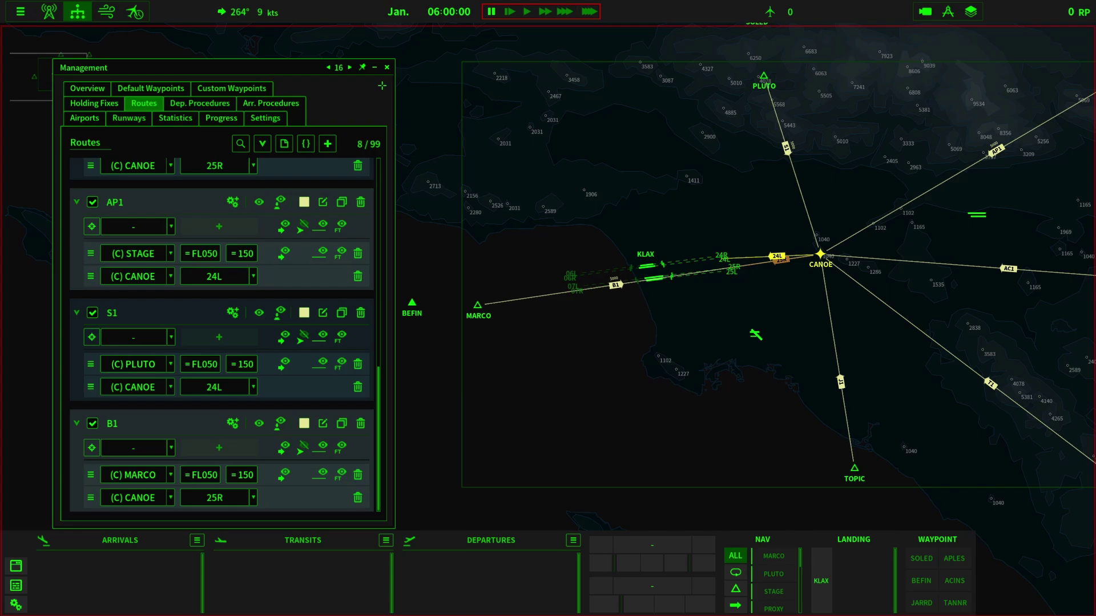
Recentre the radar map and return to the routes list to check B1 from MARCO to CANOE 25R
{"action": "left_click", "coordinate": [386, 68]}
{"action": "left_click_drag", "start_coordinate": [677, 314], "coordinate": [436, 308]}
{"action": "scroll", "coordinate": [441, 309], "scroll_direction": "down", "scroll_amount": 1}
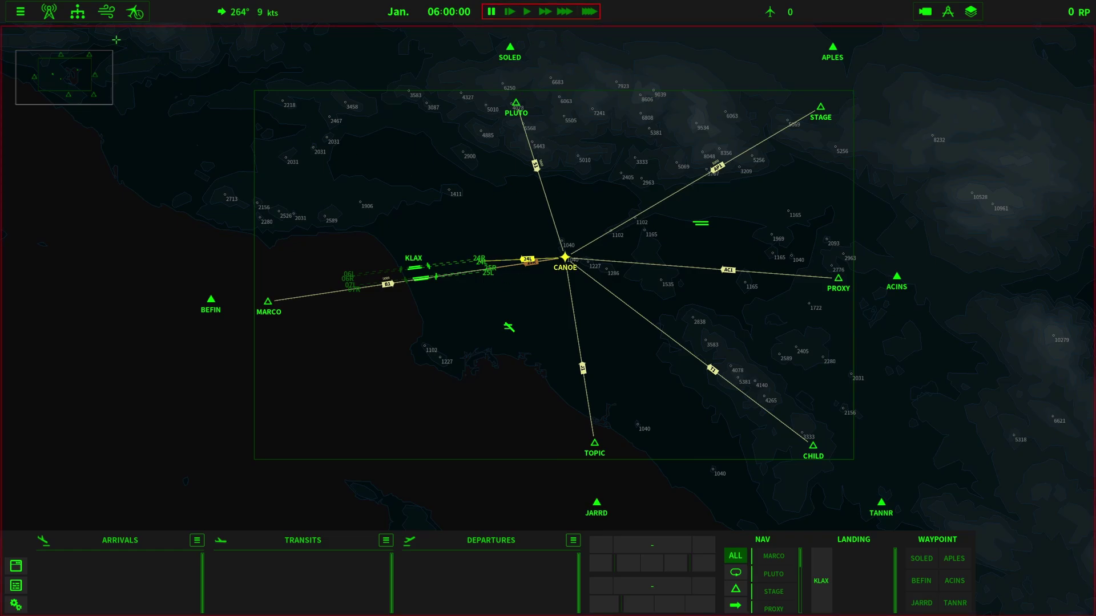
{"action": "left_click", "coordinate": [77, 12]}
{"action": "left_click", "coordinate": [144, 103]}
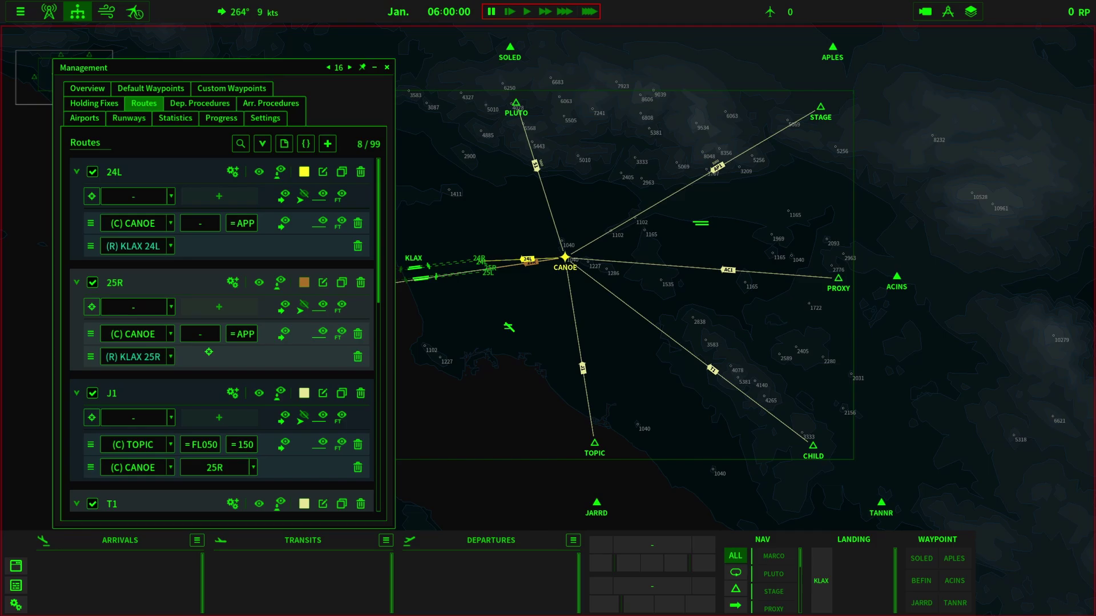
{"action": "scroll", "coordinate": [209, 352], "scroll_direction": "down", "scroll_amount": 10}
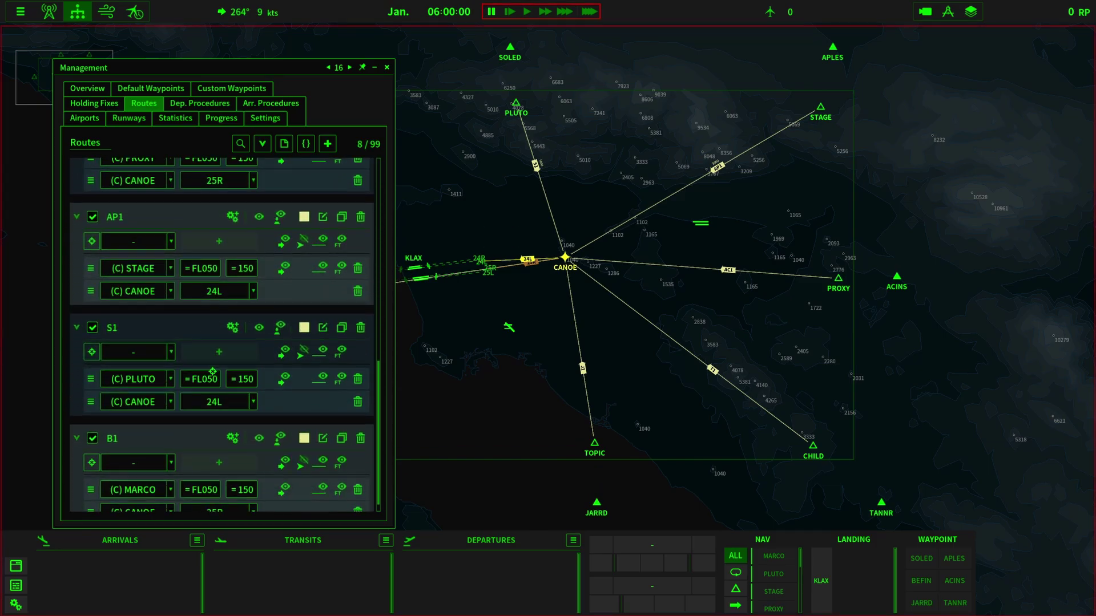
{"action": "scroll", "coordinate": [212, 372], "scroll_direction": "down", "scroll_amount": 1}
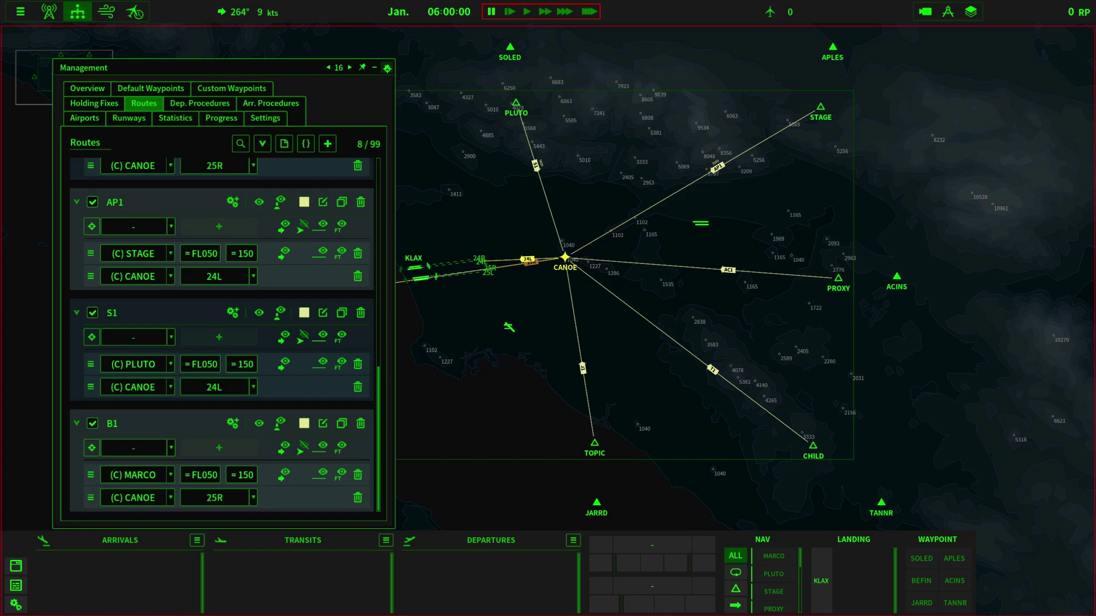
Close the management window and run the simulation fast while recentring the radar map
{"action": "left_click", "coordinate": [387, 68]}
{"action": "key", "text": "2"}
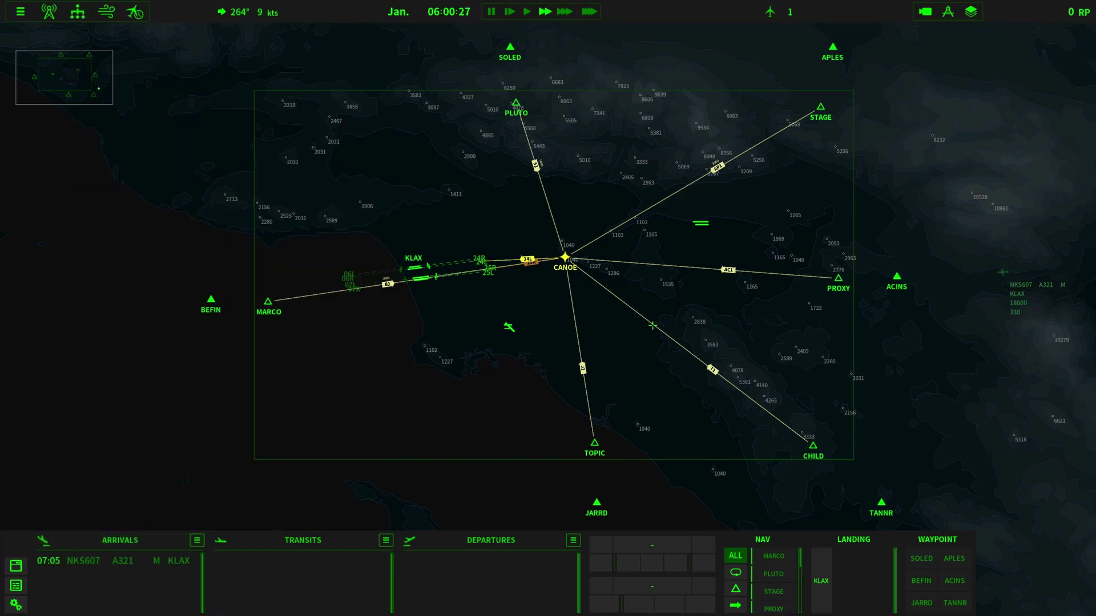
{"action": "key", "text": "Right"}
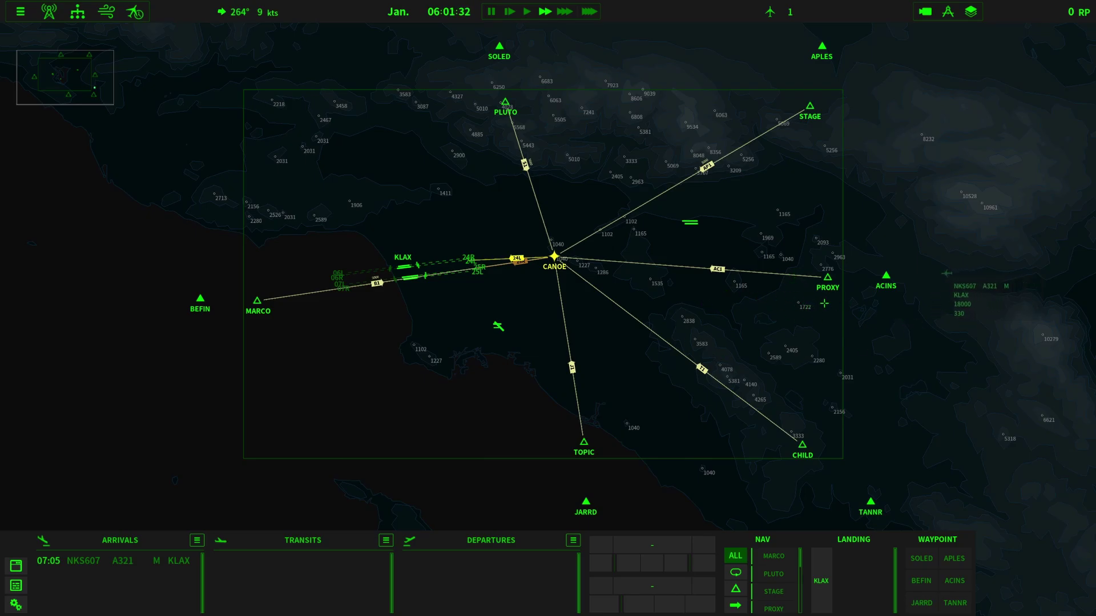
{"action": "scroll", "coordinate": [585, 346], "scroll_direction": "up", "scroll_amount": 1}
{"action": "scroll", "coordinate": [585, 346], "scroll_direction": "up", "scroll_amount": 1}
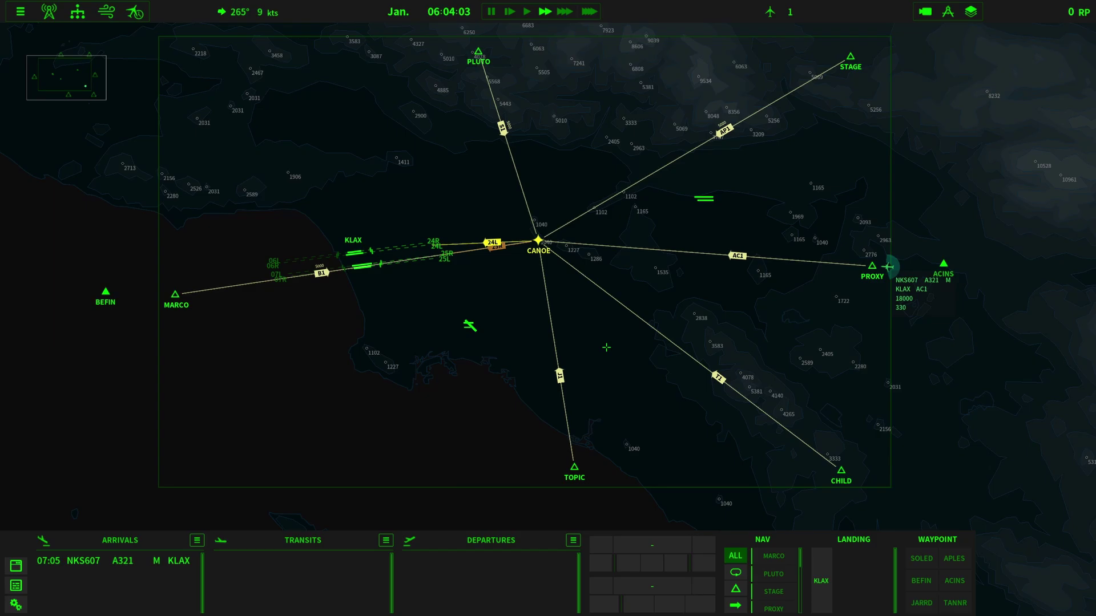
{"action": "scroll", "coordinate": [793, 298], "scroll_direction": "up", "scroll_amount": 1}
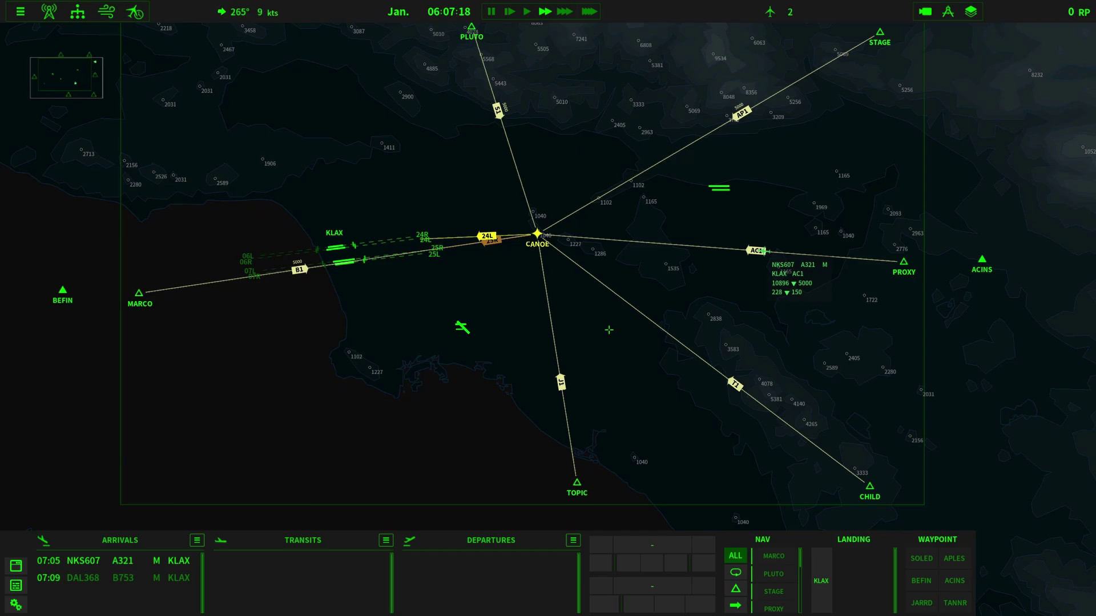
{"action": "left_click_drag", "start_coordinate": [609, 330], "coordinate": [647, 335]}
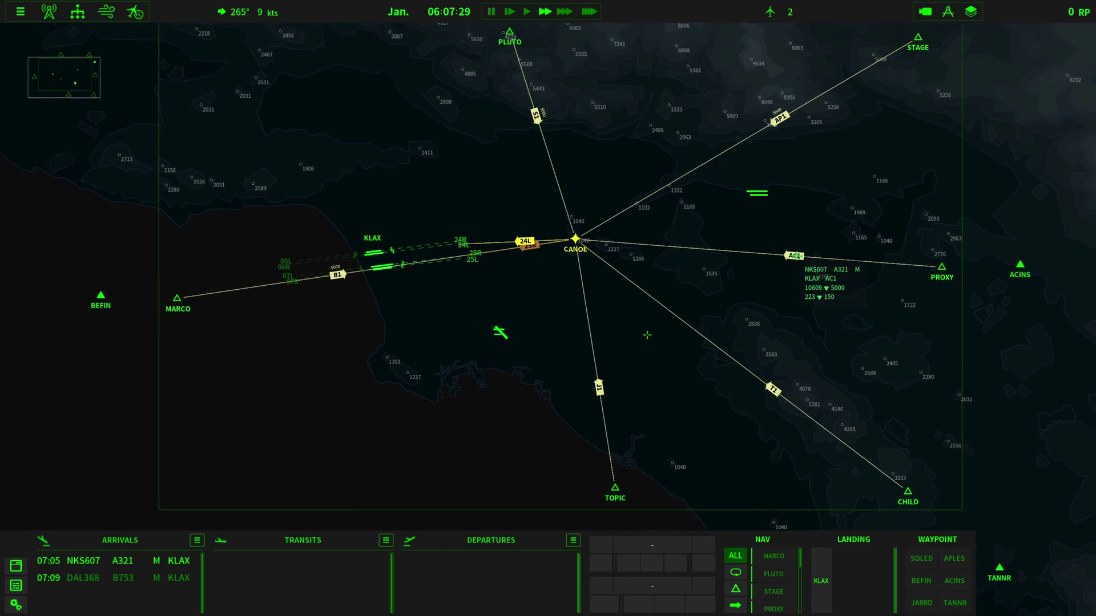
Speed the simulation up further, select NKS607, and pause with three arrivals inbound
{"action": "left_click", "coordinate": [564, 11]}
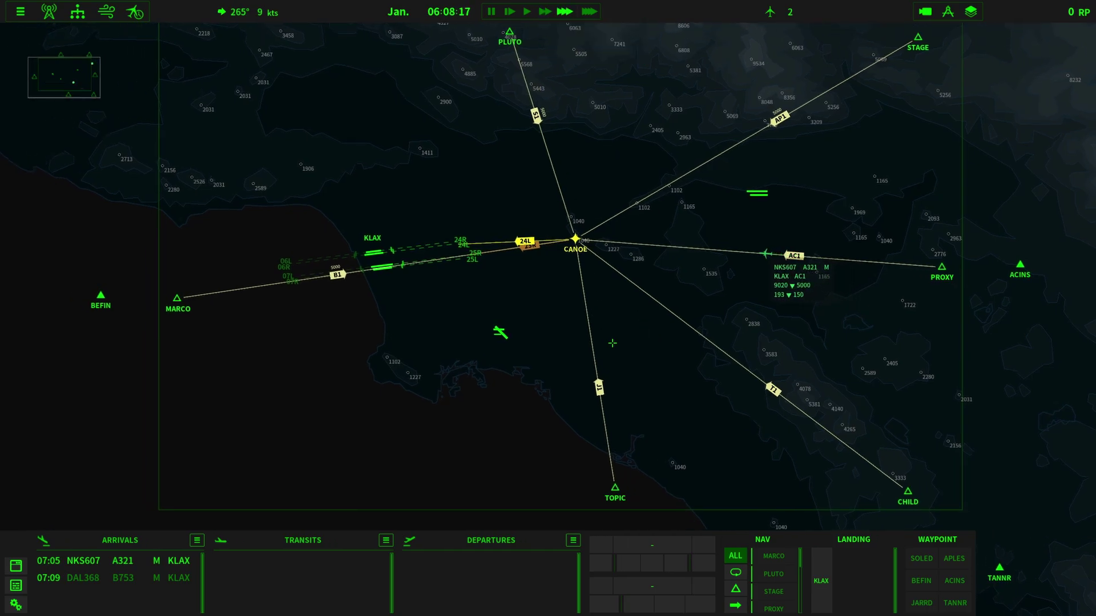
{"action": "scroll", "coordinate": [742, 306], "scroll_direction": "up", "scroll_amount": 1}
{"action": "key", "text": "Tab"}
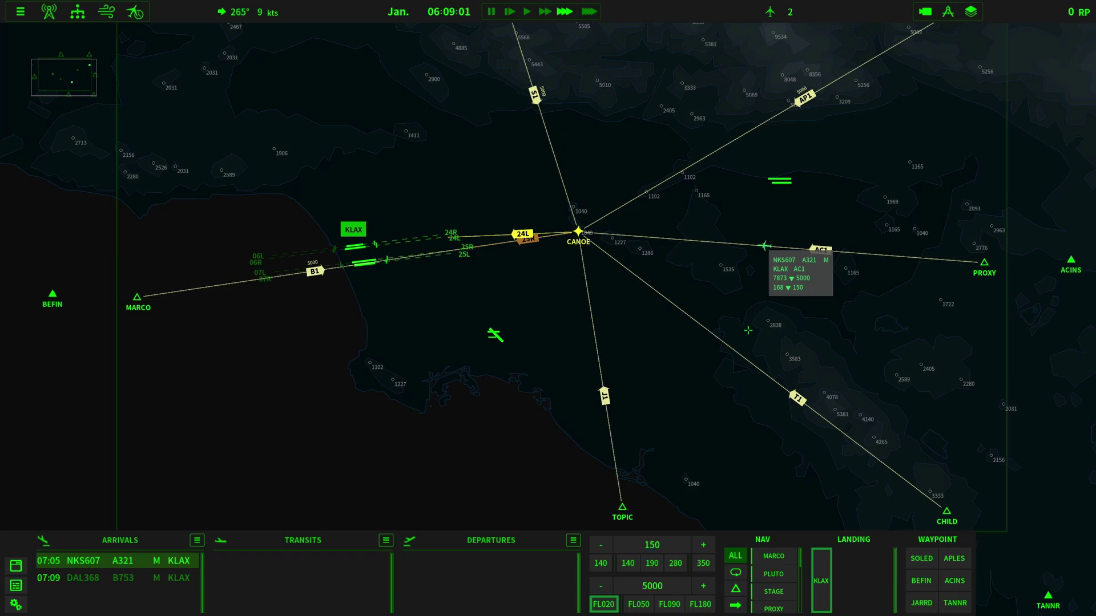
{"action": "left_click_drag", "start_coordinate": [674, 373], "coordinate": [678, 391]}
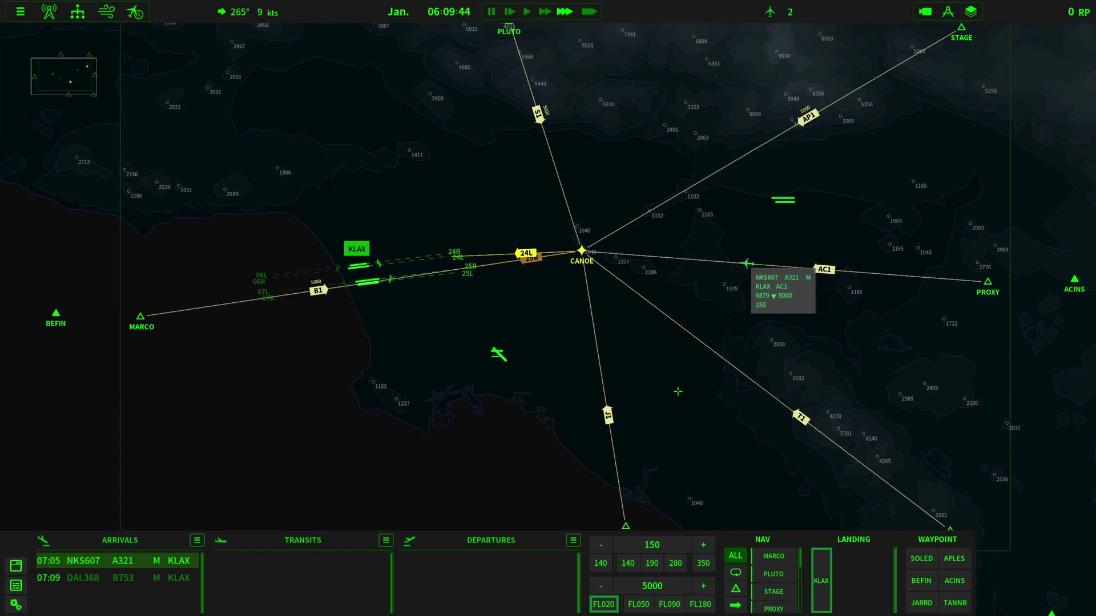
{"action": "scroll", "coordinate": [677, 392], "scroll_direction": "down", "scroll_amount": 3}
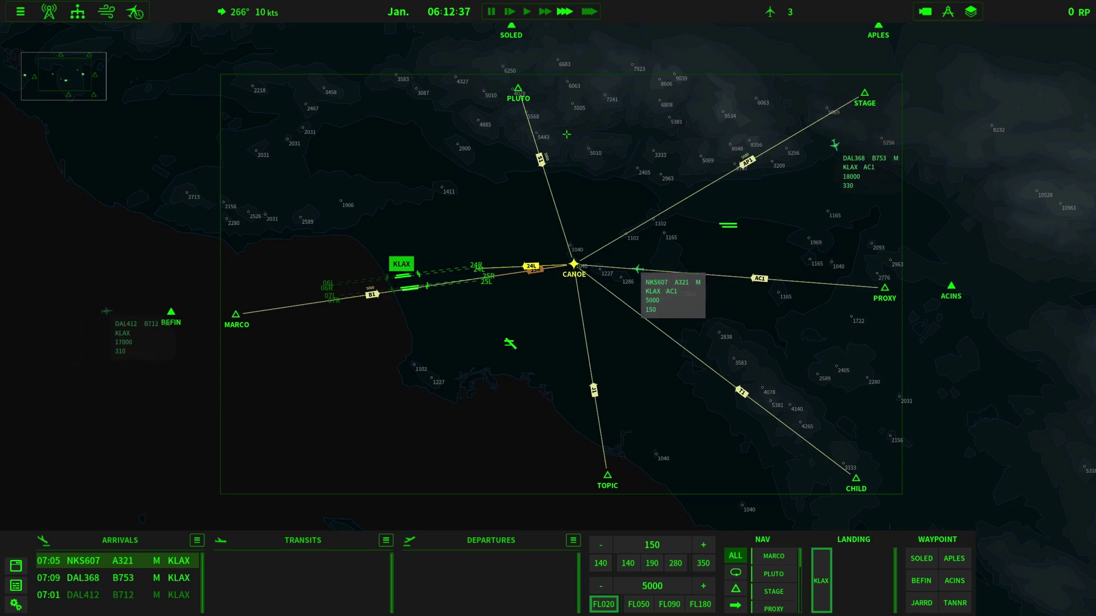
{"action": "left_click", "coordinate": [491, 12]}
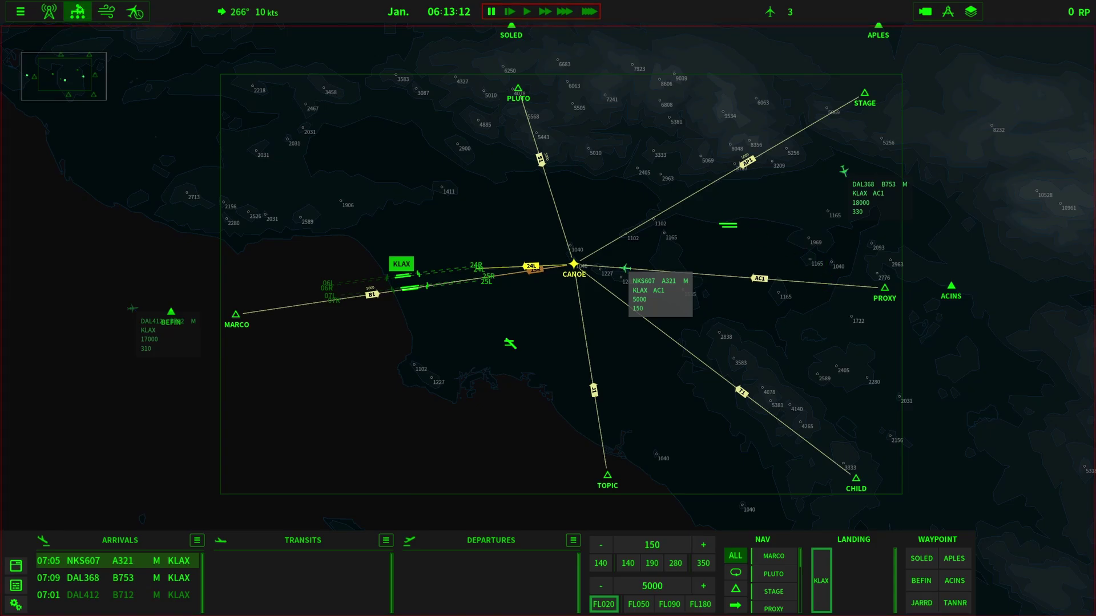
{"action": "left_click", "coordinate": [78, 11]}
In Arr. Procedures, set ARRIVE APLES 24L's route to AP1
{"action": "left_click", "coordinate": [142, 104]}
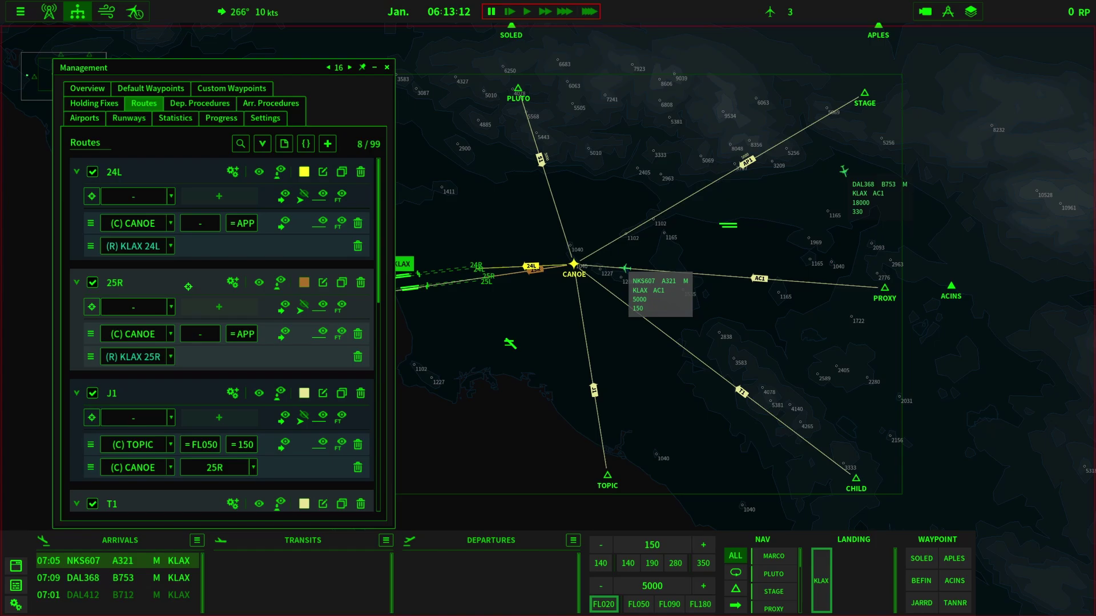
{"action": "scroll", "coordinate": [251, 298], "scroll_direction": "down", "scroll_amount": 6}
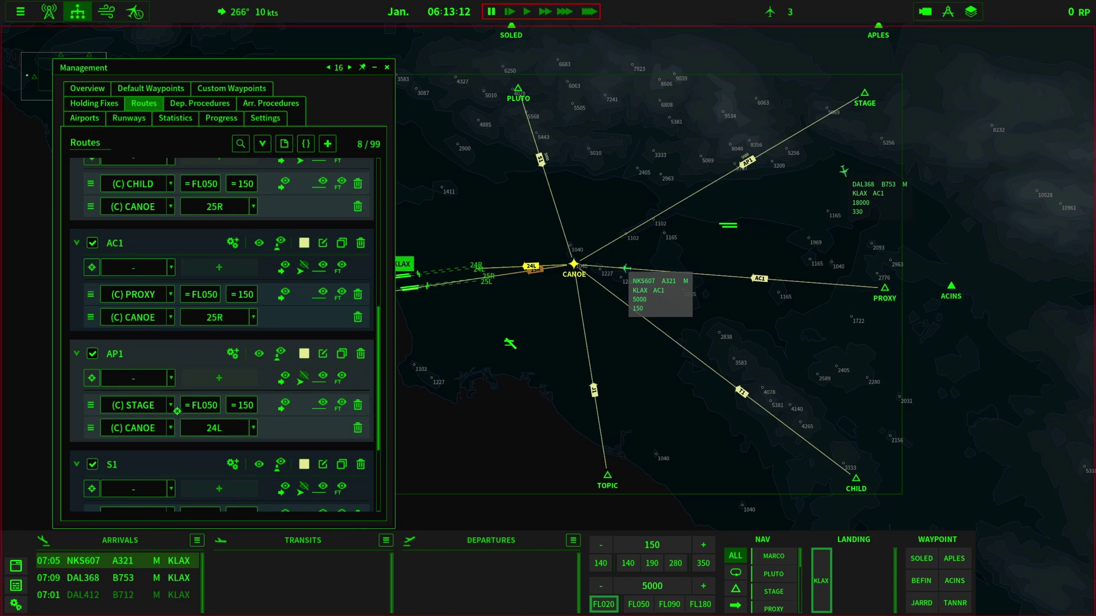
{"action": "left_click", "coordinate": [270, 104]}
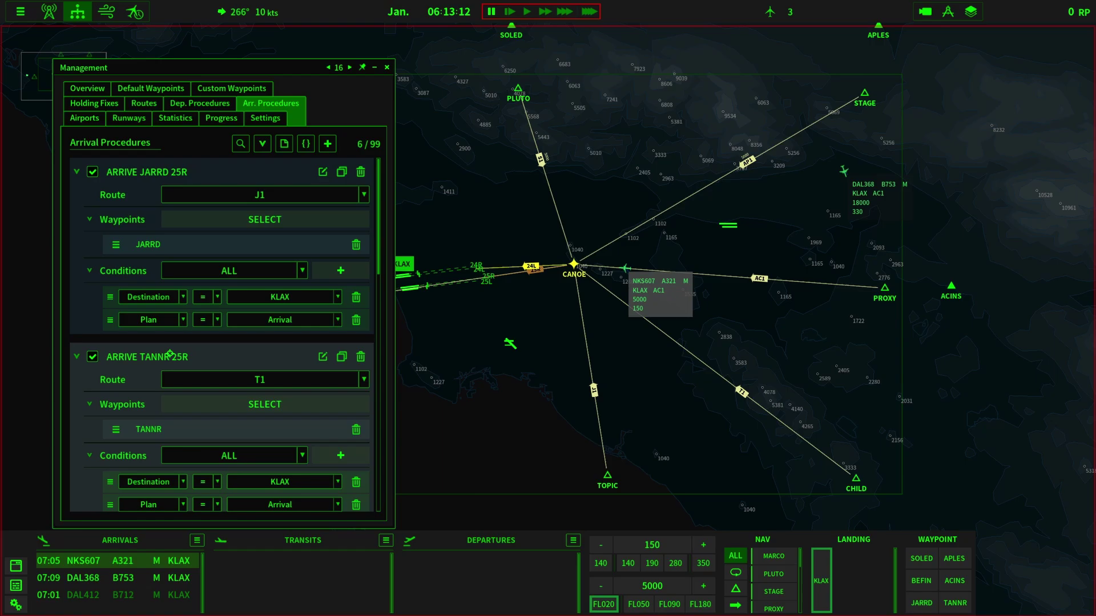
{"action": "scroll", "coordinate": [169, 353], "scroll_direction": "down", "scroll_amount": 5}
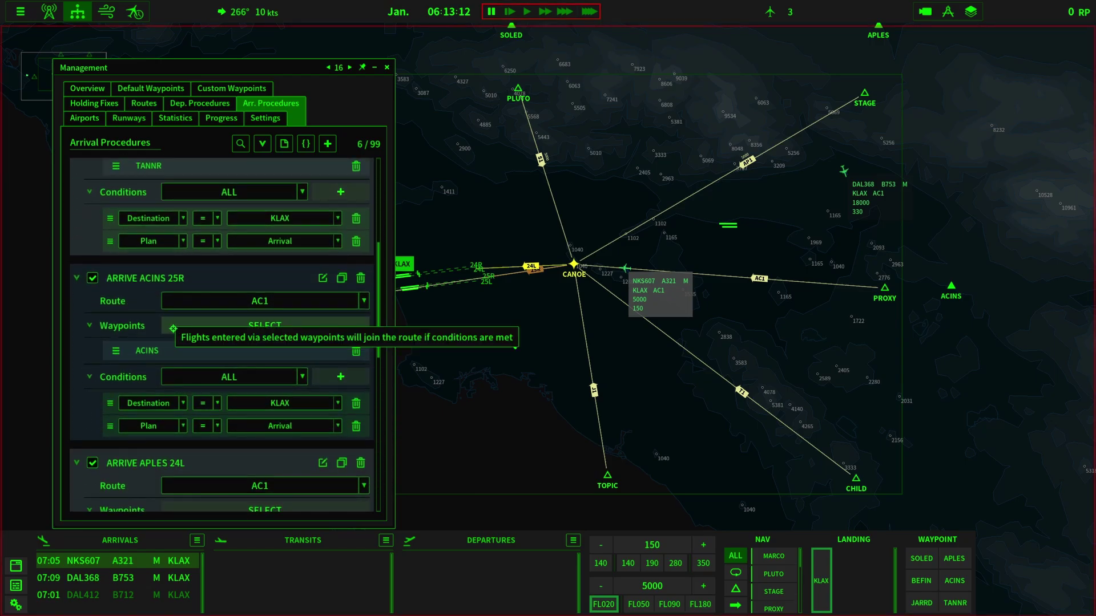
{"action": "scroll", "coordinate": [173, 328], "scroll_direction": "down", "scroll_amount": 4}
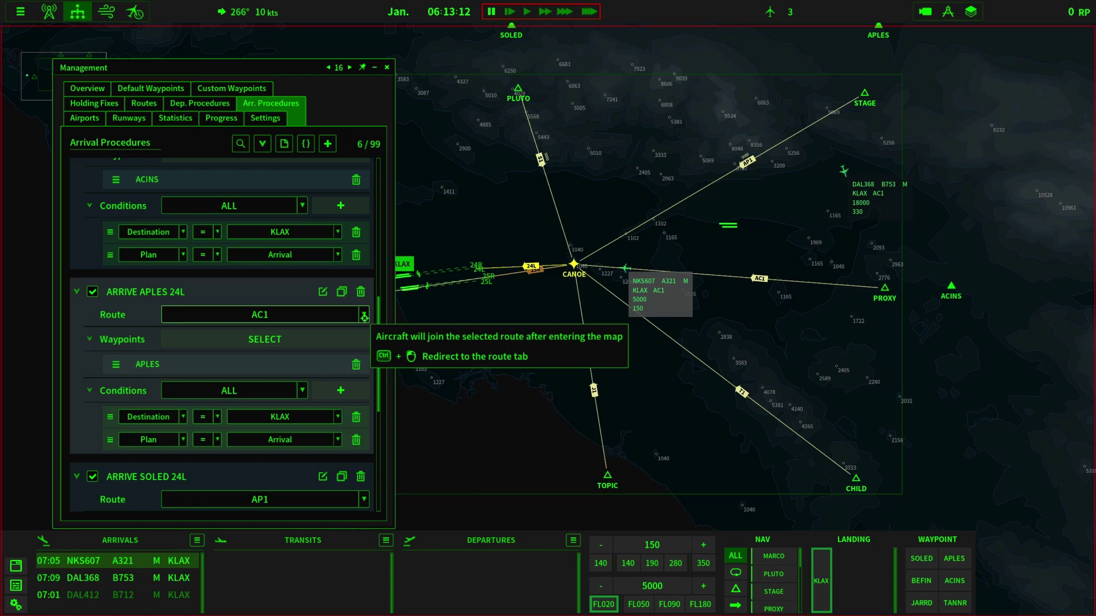
{"action": "scroll", "coordinate": [301, 351], "scroll_direction": "down", "scroll_amount": 2}
{"action": "scroll", "coordinate": [305, 354], "scroll_direction": "up", "scroll_amount": 2}
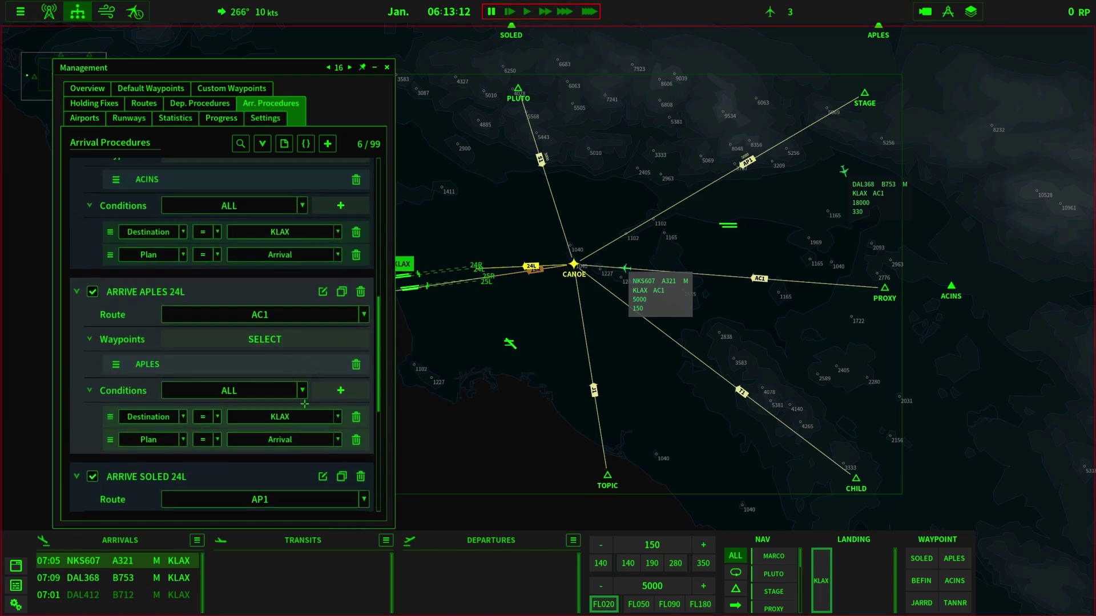
{"action": "scroll", "coordinate": [305, 403], "scroll_direction": "down", "scroll_amount": 2}
{"action": "scroll", "coordinate": [279, 394], "scroll_direction": "up", "scroll_amount": 5}
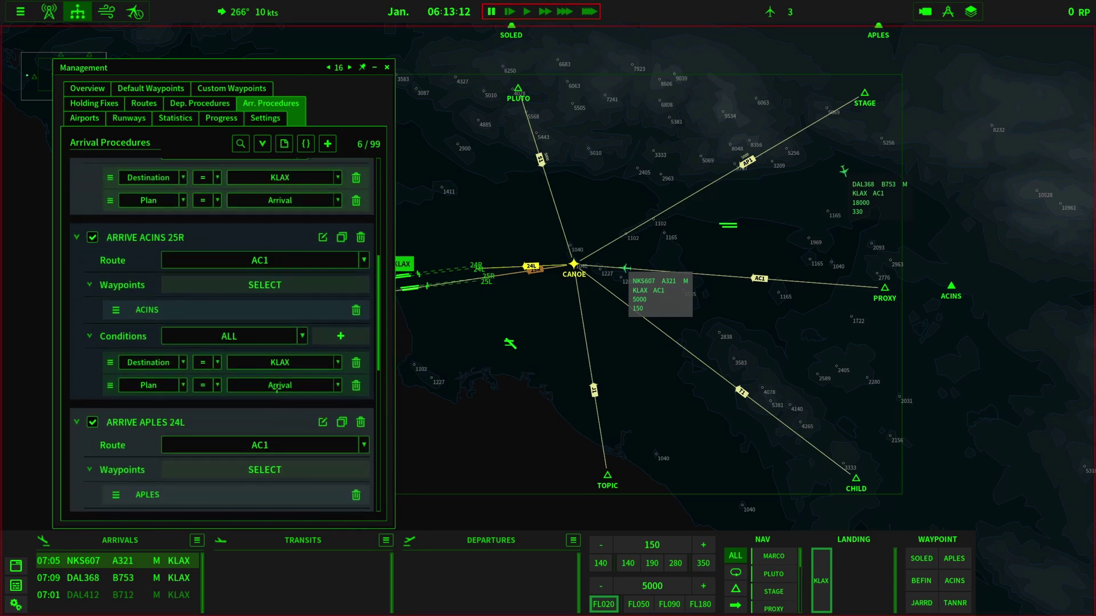
{"action": "scroll", "coordinate": [260, 280], "scroll_direction": "down", "scroll_amount": 3}
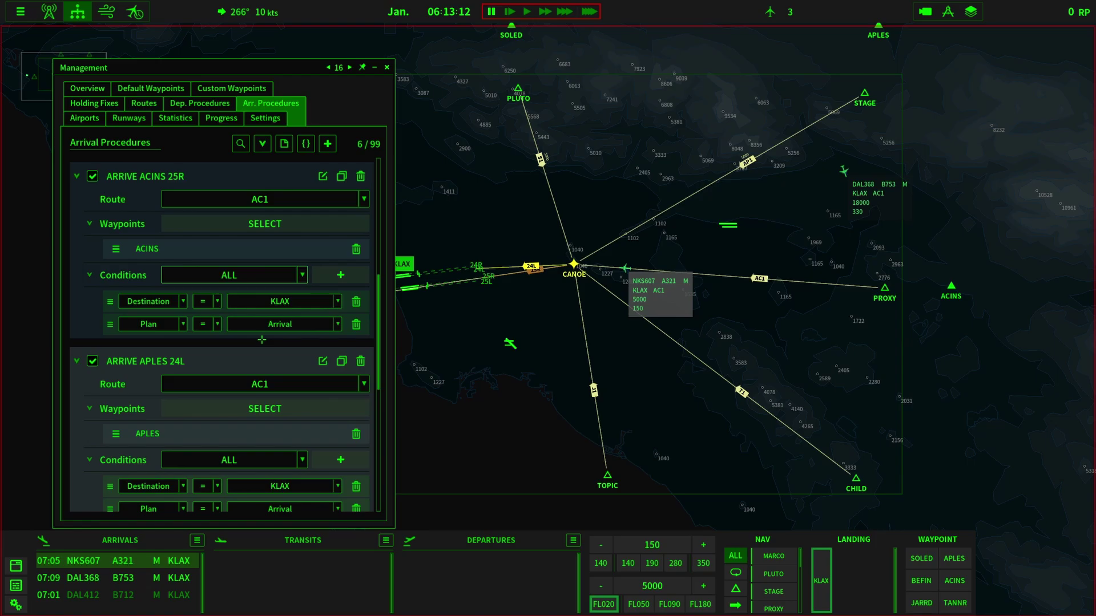
{"action": "left_click", "coordinate": [364, 359]}
{"action": "scroll", "coordinate": [254, 428], "scroll_direction": "down", "scroll_amount": 3}
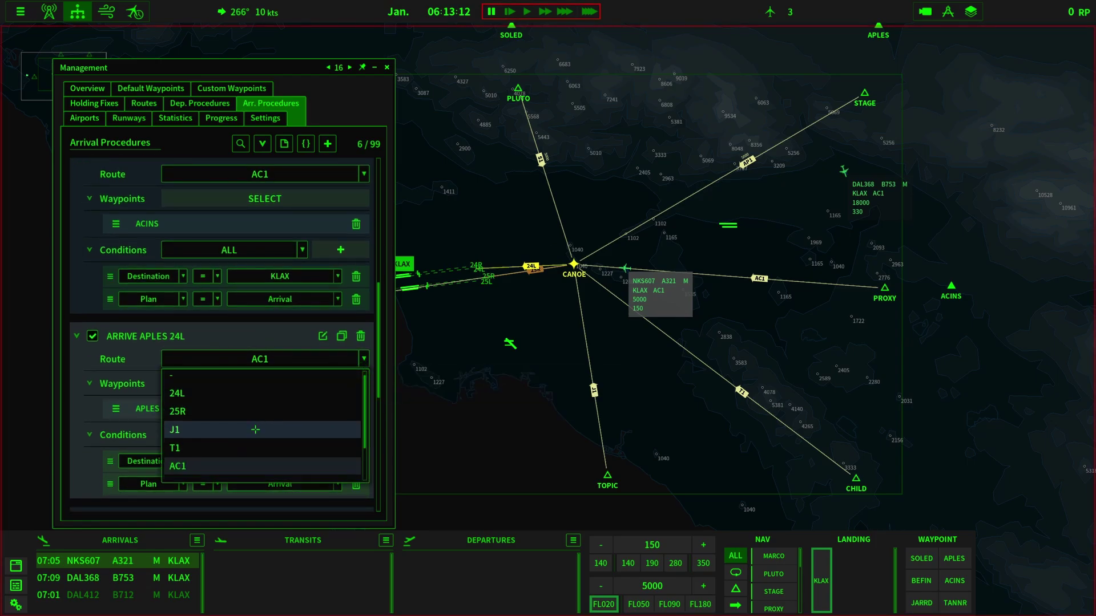
{"action": "left_click", "coordinate": [252, 430]}
Set ARRIVE SOLED 24L's route to S1 and close the management window
{"action": "scroll", "coordinate": [261, 423], "scroll_direction": "down", "scroll_amount": 3}
{"action": "scroll", "coordinate": [262, 423], "scroll_direction": "down", "scroll_amount": 3}
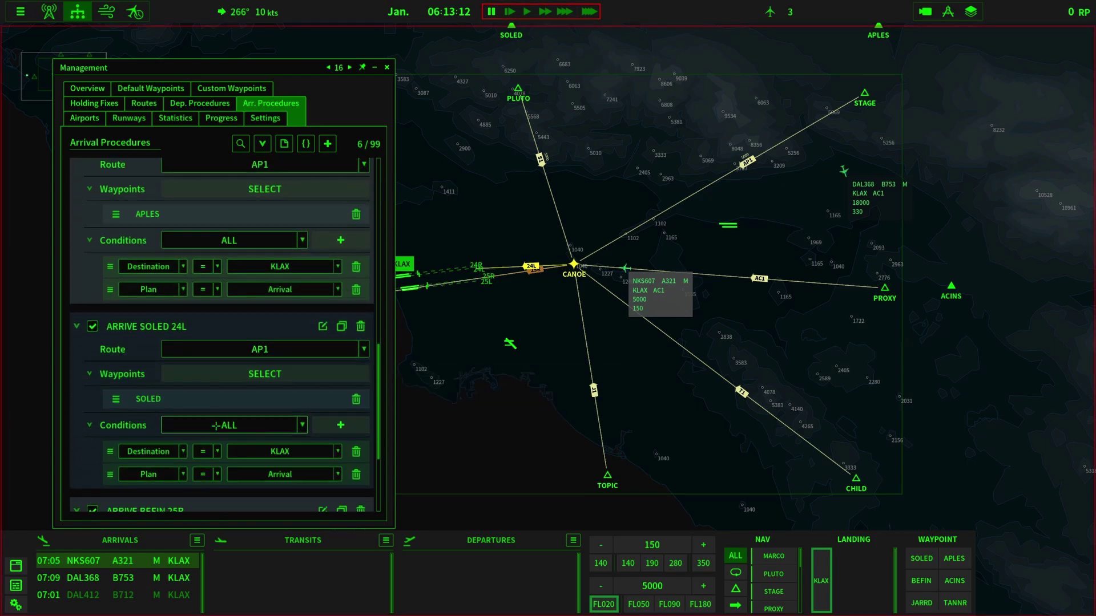
{"action": "left_click", "coordinate": [364, 345]}
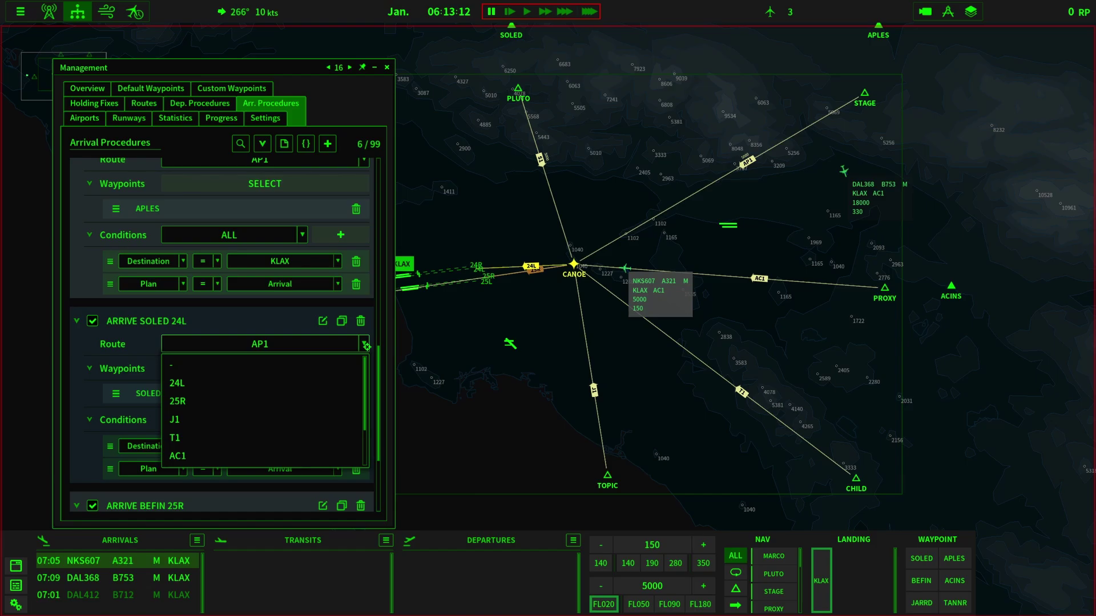
{"action": "scroll", "coordinate": [243, 415], "scroll_direction": "down", "scroll_amount": 2}
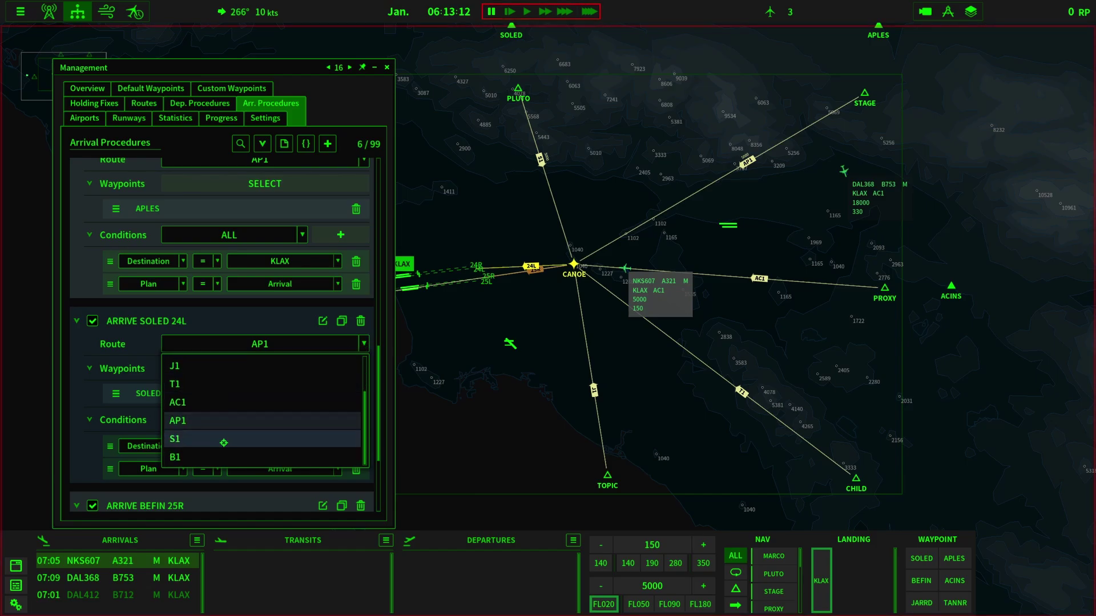
{"action": "left_click", "coordinate": [222, 440]}
{"action": "scroll", "coordinate": [275, 420], "scroll_direction": "down", "scroll_amount": 4}
{"action": "scroll", "coordinate": [266, 425], "scroll_direction": "down", "scroll_amount": 1}
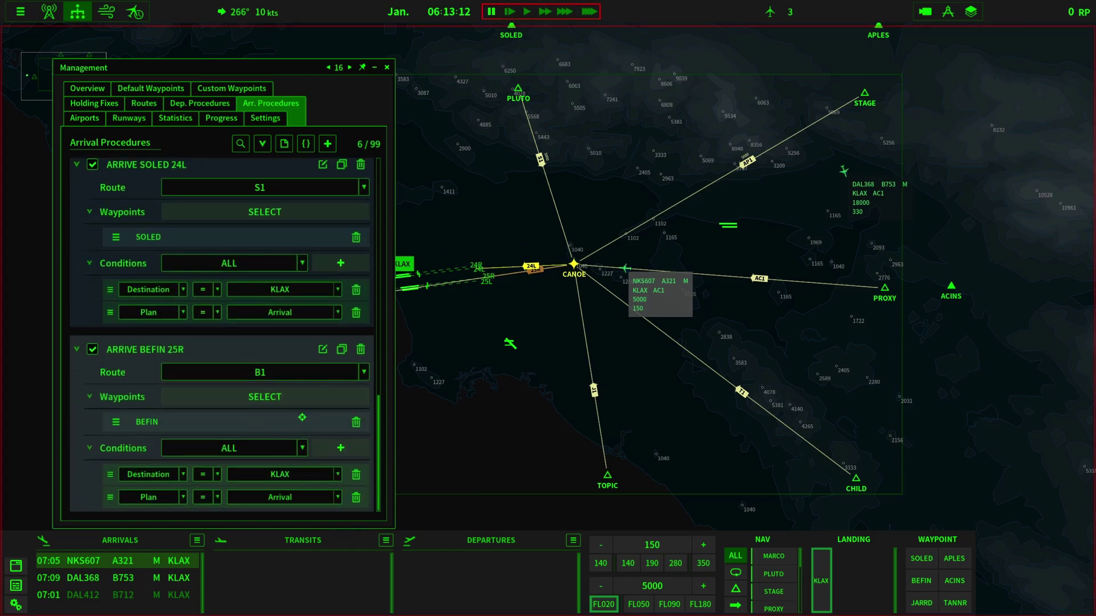
{"action": "left_click", "coordinate": [386, 68]}
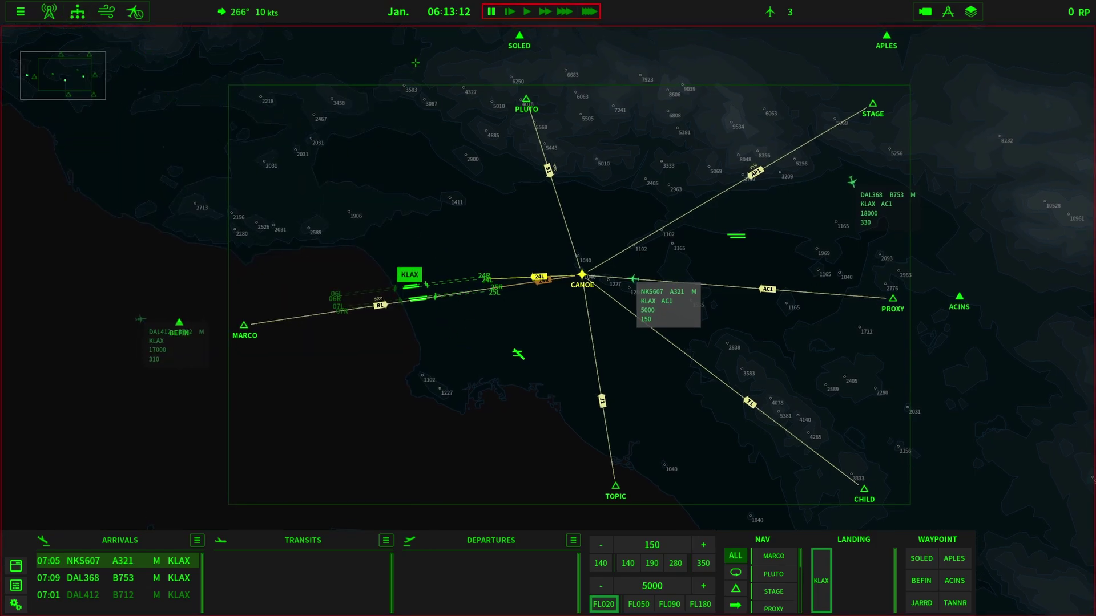
Resume the simulation at 20x speed
{"action": "left_click", "coordinate": [525, 11]}
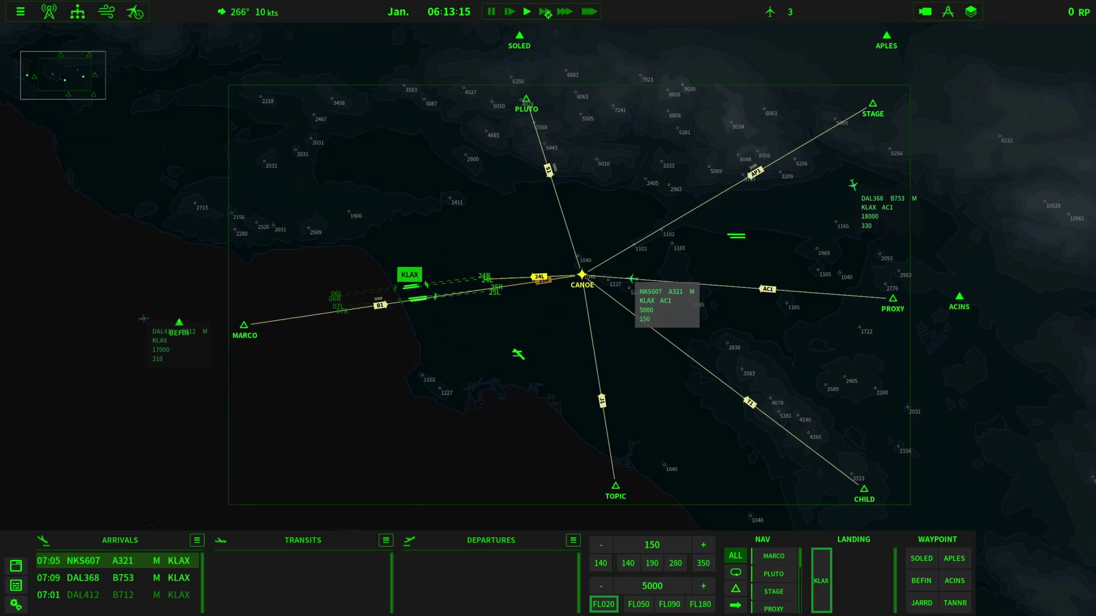
{"action": "left_click", "coordinate": [545, 12]}
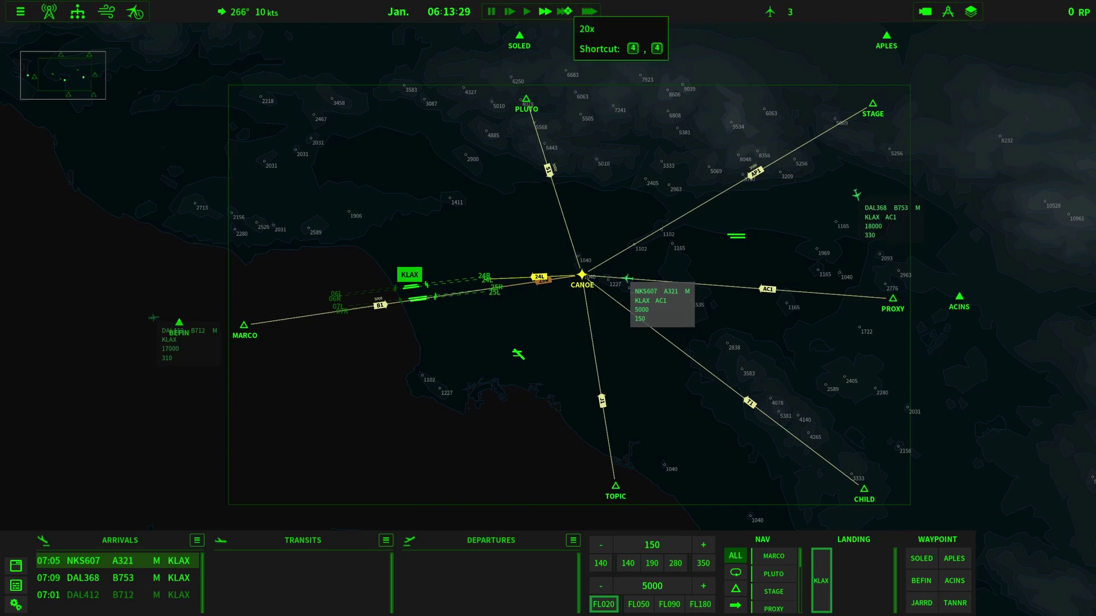
{"action": "left_click", "coordinate": [567, 11]}
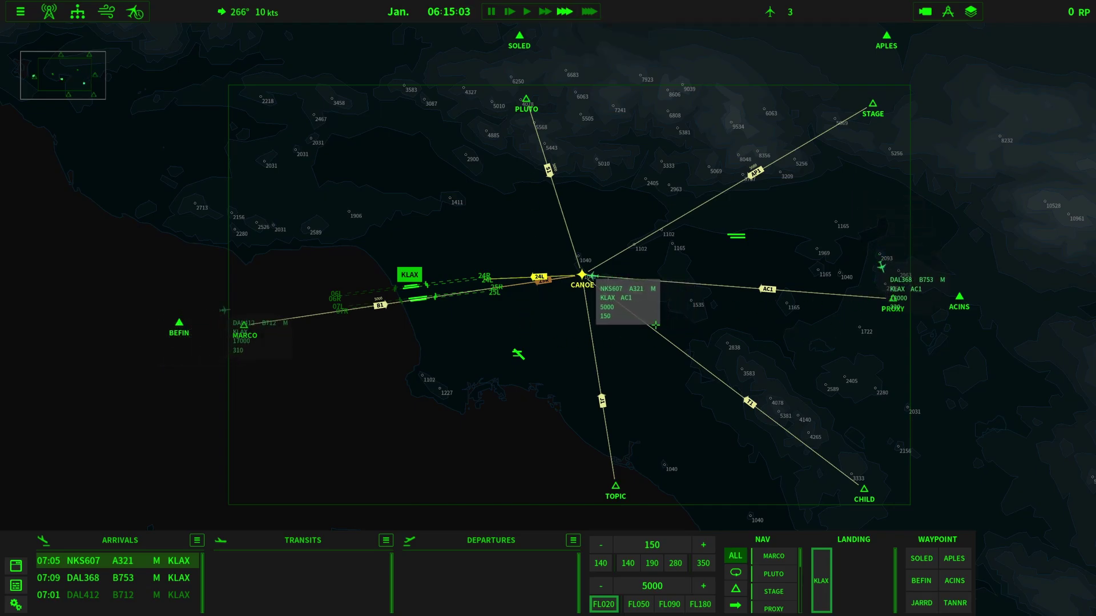
Follow the arrivals on the radar until NKS607 lands on time for 448 RP
{"action": "scroll", "coordinate": [579, 314], "scroll_direction": "up", "scroll_amount": 1}
{"action": "scroll", "coordinate": [582, 314], "scroll_direction": "up", "scroll_amount": 1}
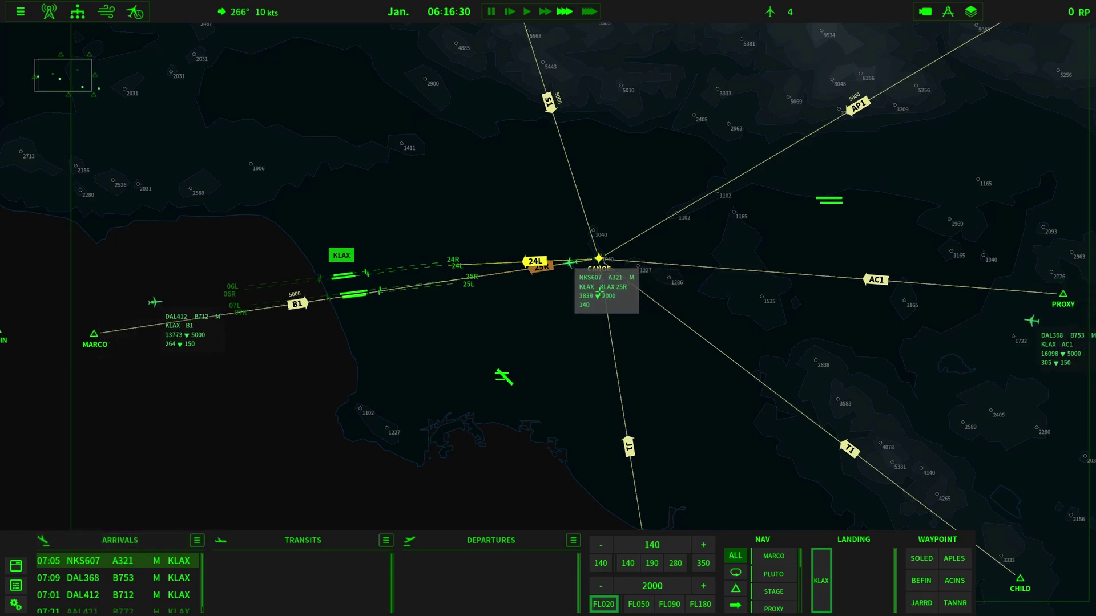
{"action": "scroll", "coordinate": [597, 301], "scroll_direction": "up", "scroll_amount": 1}
{"action": "scroll", "coordinate": [594, 296], "scroll_direction": "up", "scroll_amount": 1}
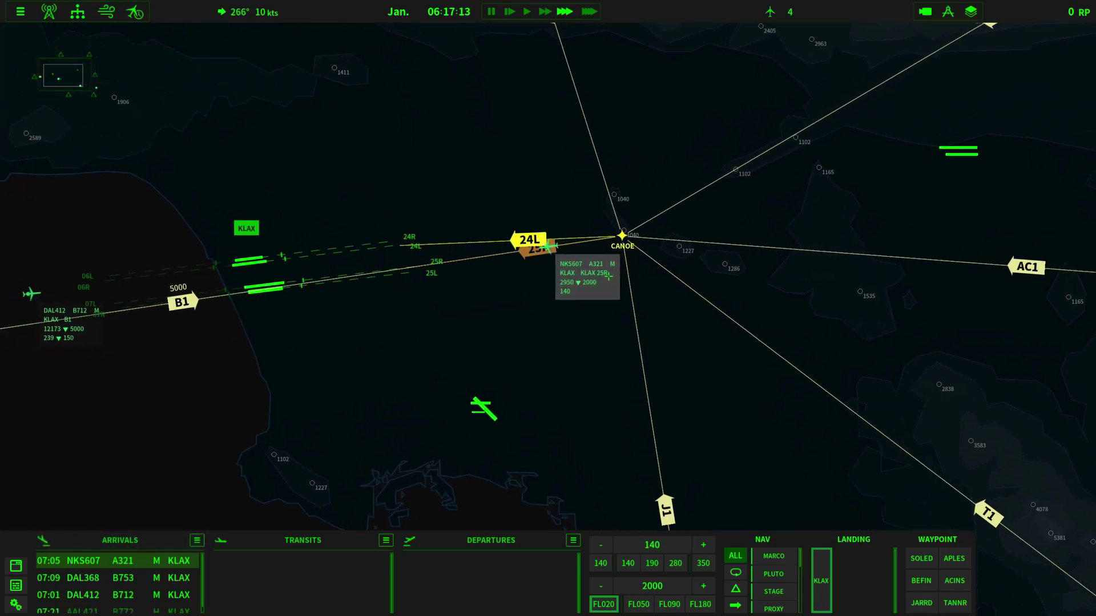
{"action": "scroll", "coordinate": [546, 308], "scroll_direction": "down", "scroll_amount": 1}
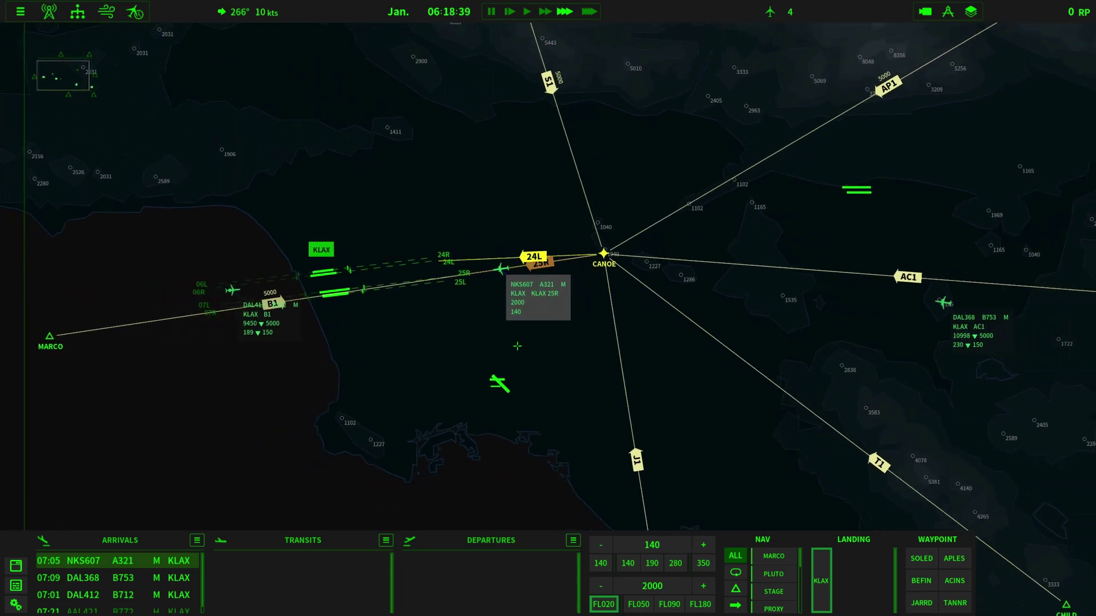
{"action": "scroll", "coordinate": [517, 346], "scroll_direction": "down", "scroll_amount": 2}
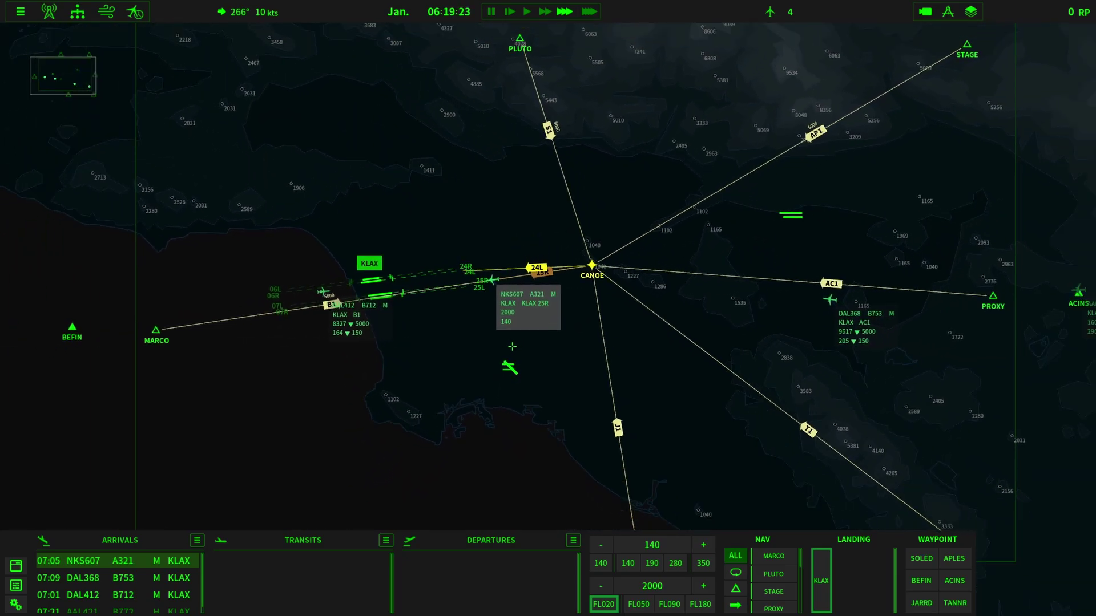
{"action": "key", "text": "Right"}
{"action": "key", "text": "Down"}
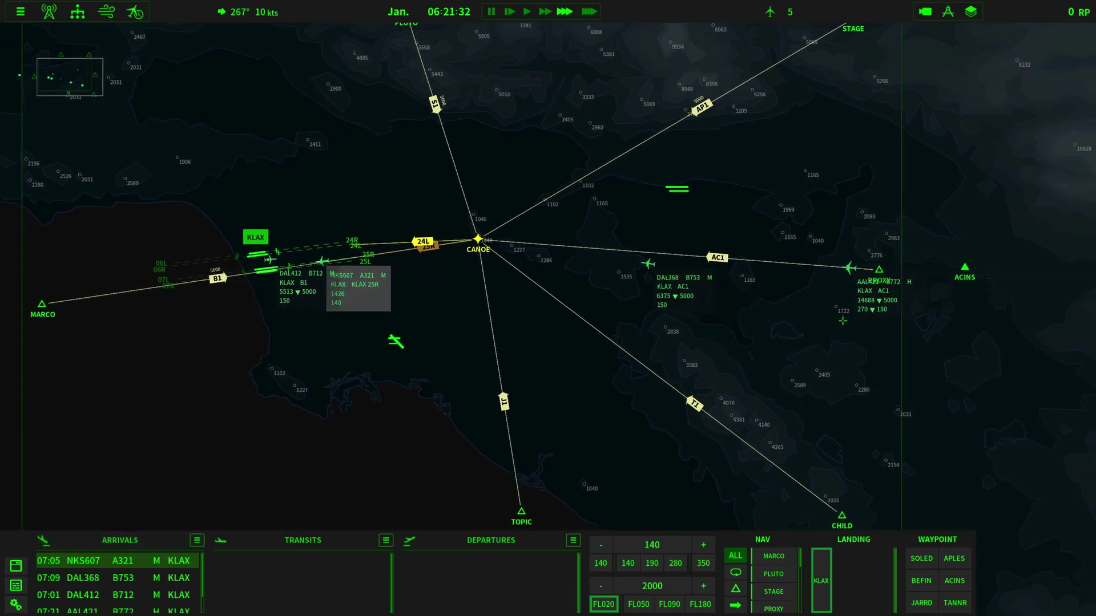
{"action": "key", "text": "Left"}
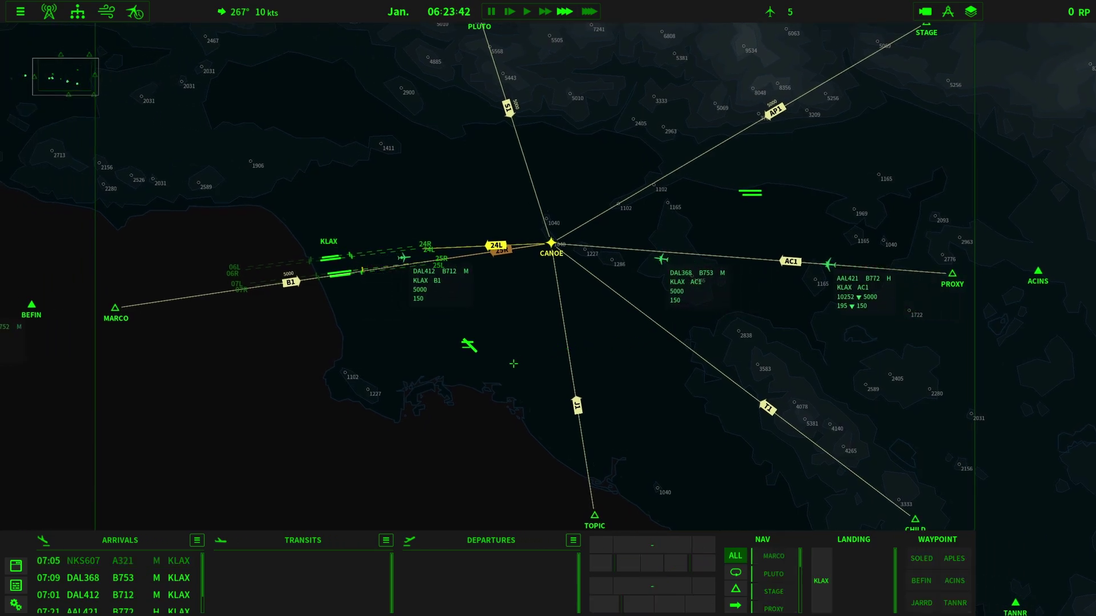
{"action": "scroll", "coordinate": [513, 364], "scroll_direction": "up", "scroll_amount": 1}
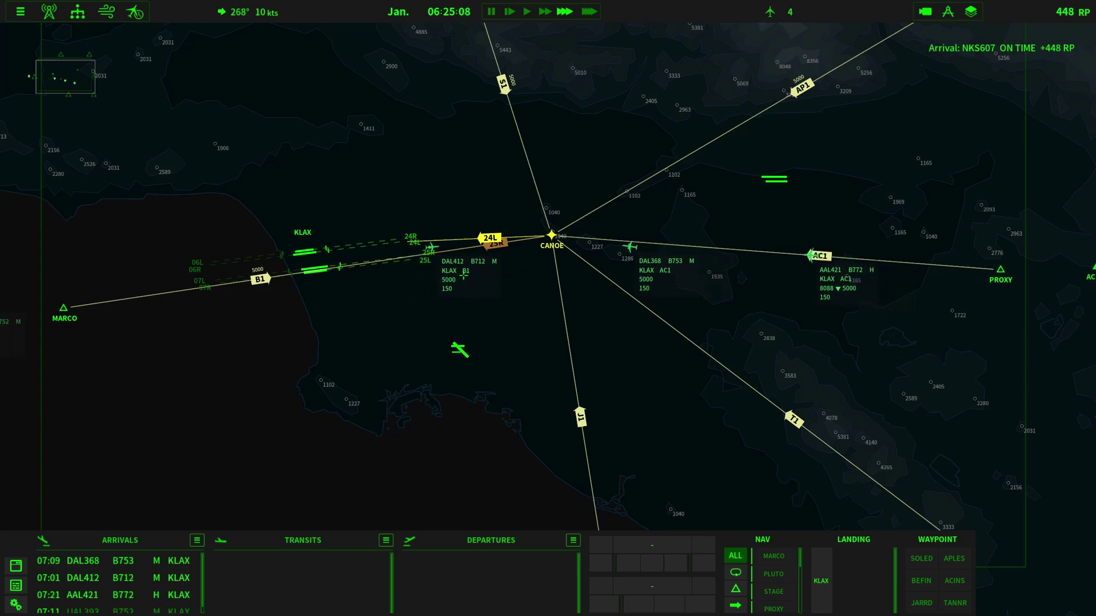
{"action": "scroll", "coordinate": [528, 269], "scroll_direction": "up", "scroll_amount": 3}
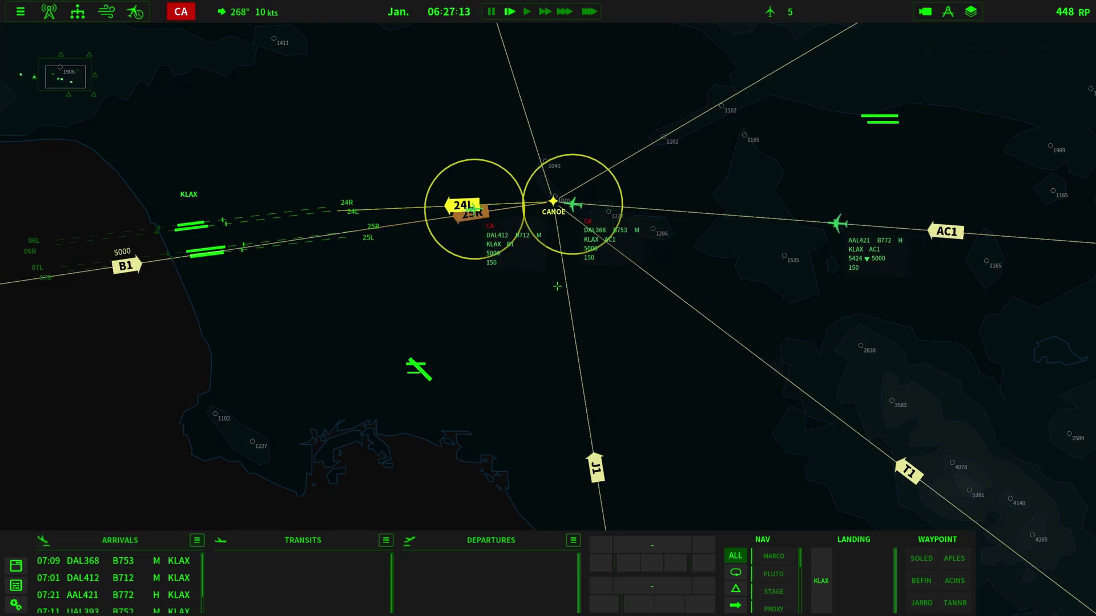
Select DAL368 at the CANOE conflict and route it along S1 toward 24L
{"action": "left_click_drag", "start_coordinate": [557, 285], "coordinate": [633, 343]}
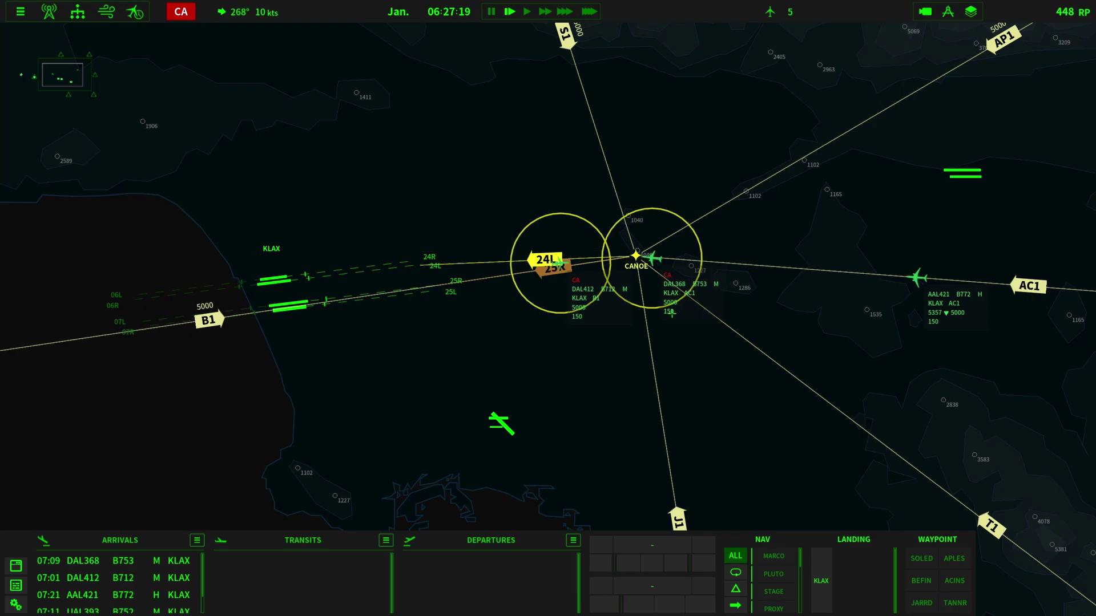
{"action": "left_click", "coordinate": [650, 266]}
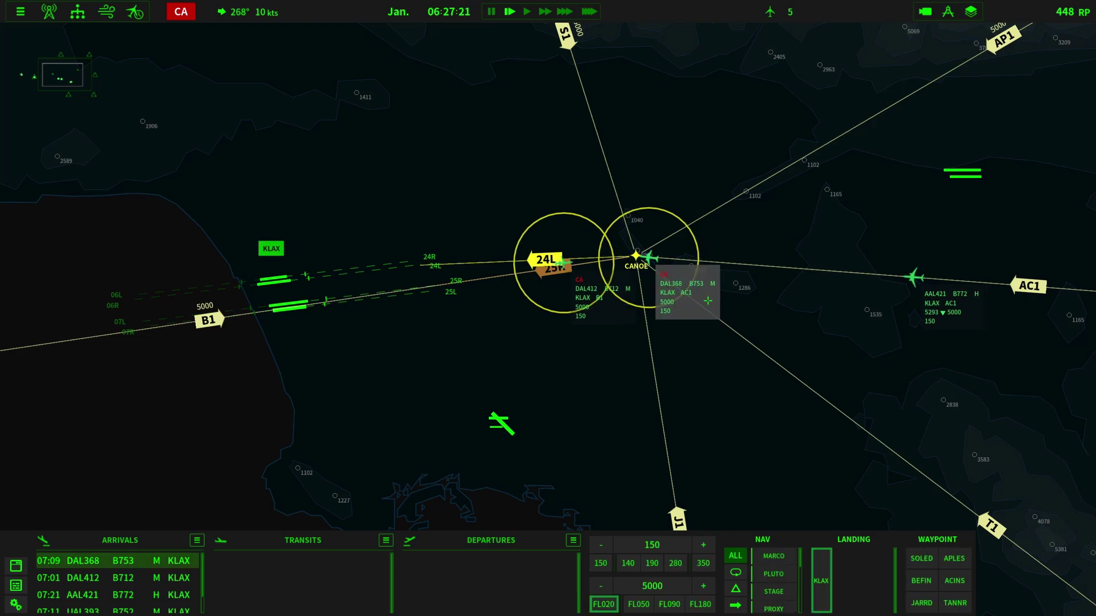
{"action": "scroll", "coordinate": [646, 324], "scroll_direction": "down", "scroll_amount": 1}
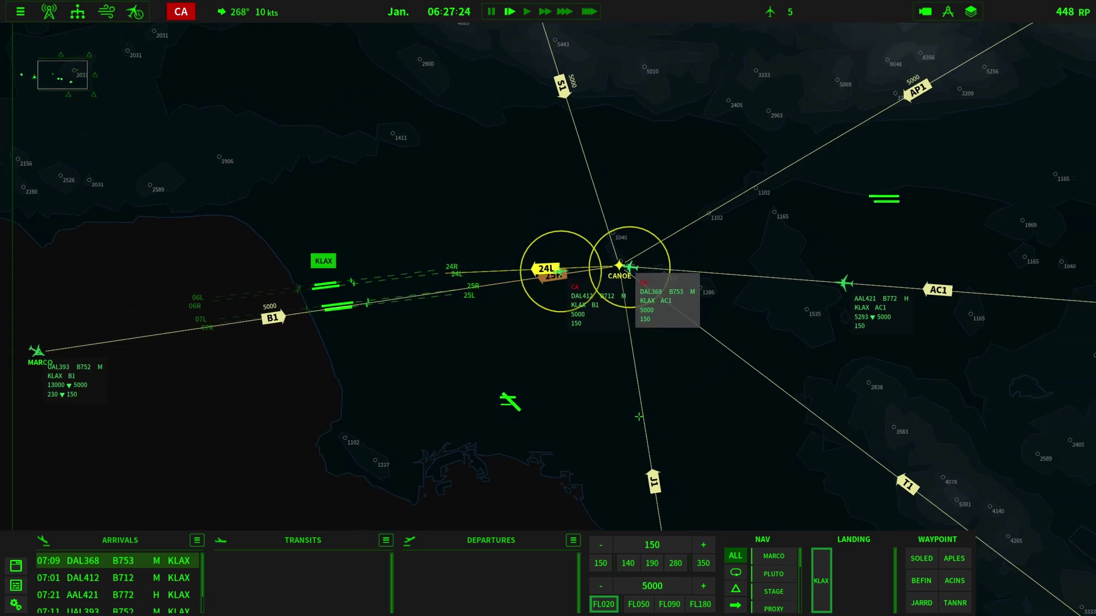
{"action": "left_click", "coordinate": [735, 605]}
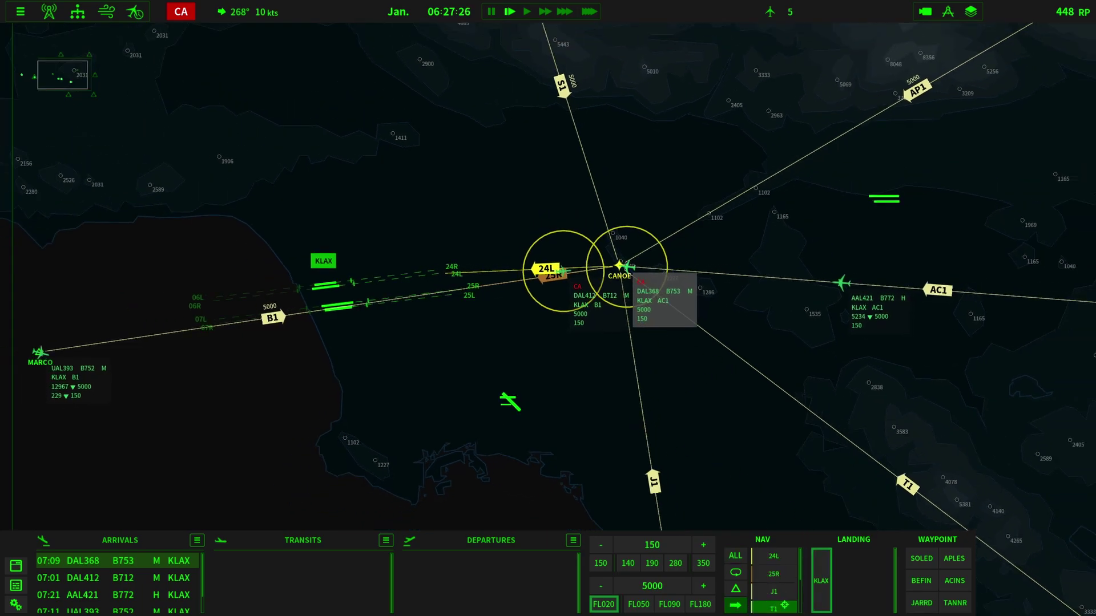
{"action": "left_click", "coordinate": [783, 590]}
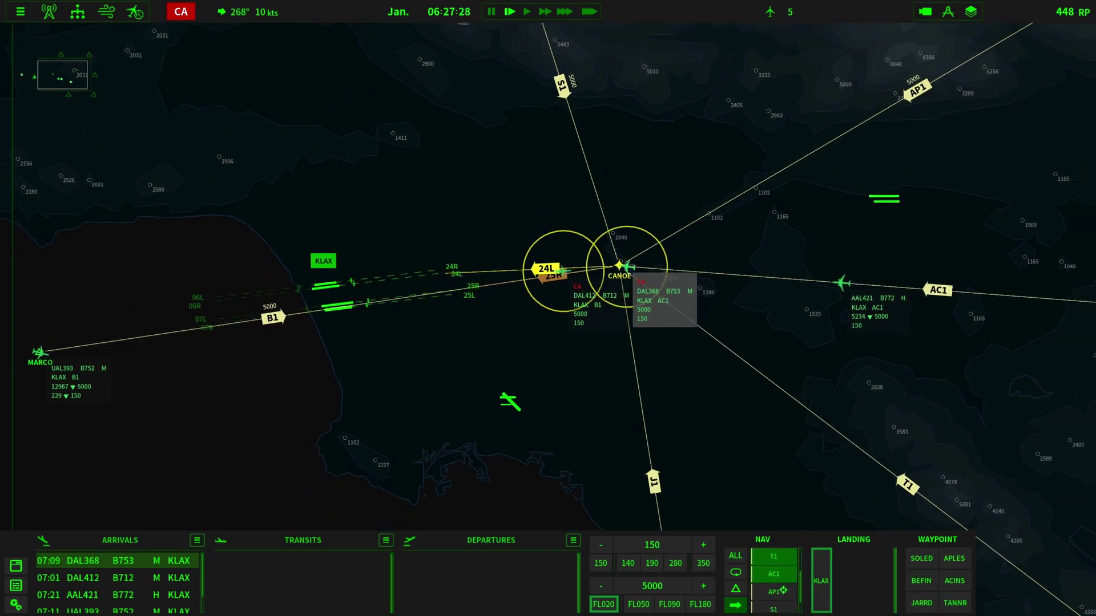
Reroute DAL412 onto J1 and recentre the view on KLAX and CANOE
{"action": "left_click", "coordinate": [571, 290]}
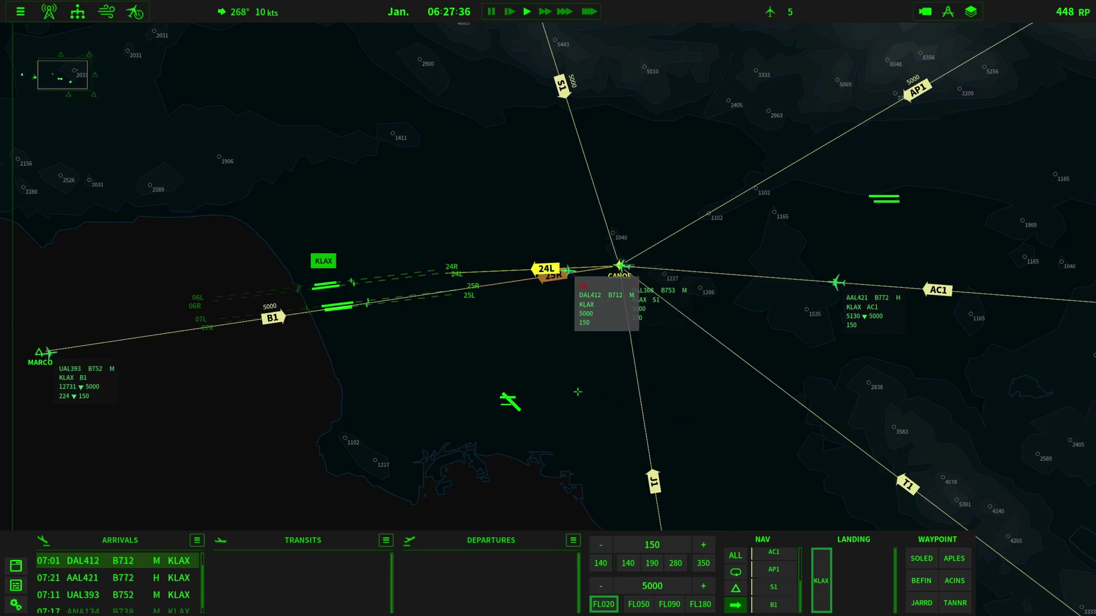
{"action": "scroll", "coordinate": [578, 392], "scroll_direction": "down", "scroll_amount": 2}
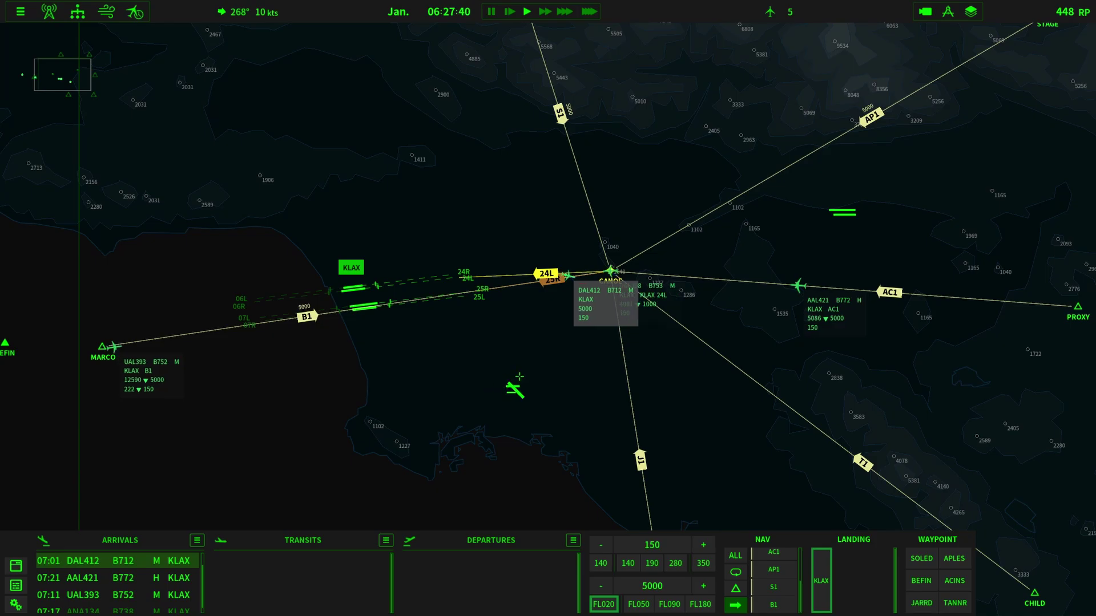
{"action": "scroll", "coordinate": [589, 364], "scroll_direction": "up", "scroll_amount": 1}
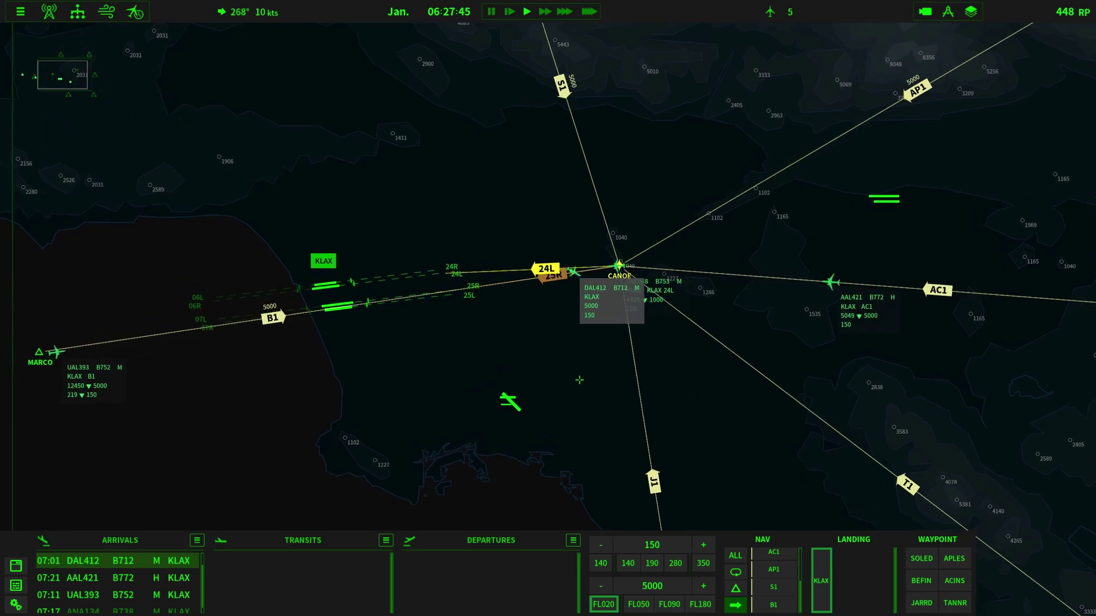
{"action": "scroll", "coordinate": [579, 380], "scroll_direction": "down", "scroll_amount": 2}
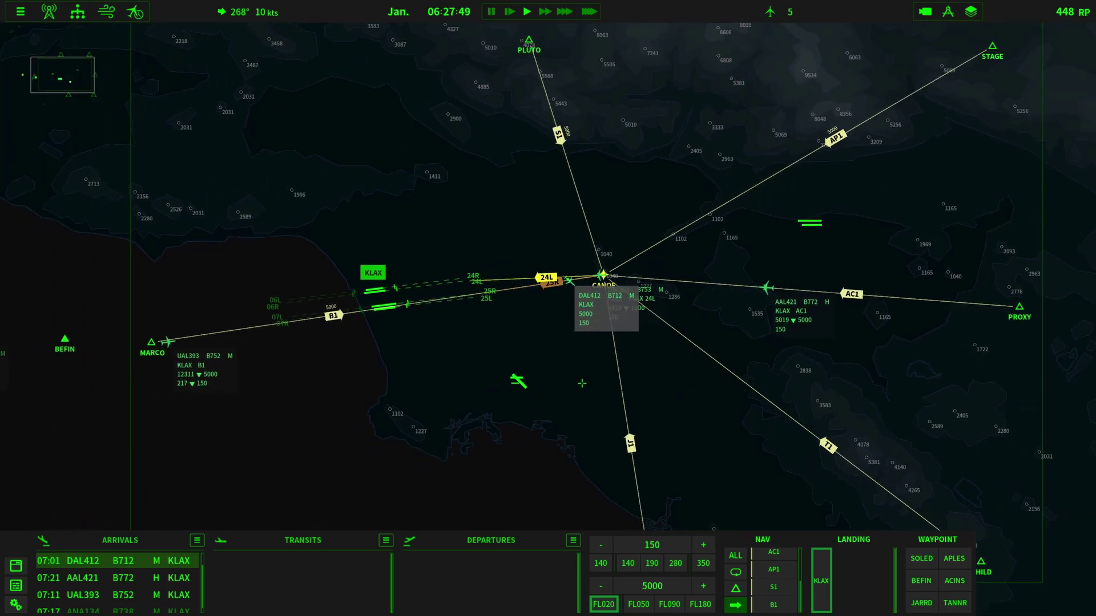
{"action": "scroll", "coordinate": [582, 394], "scroll_direction": "down", "scroll_amount": 2}
{"action": "scroll", "coordinate": [582, 393], "scroll_direction": "up", "scroll_amount": 2}
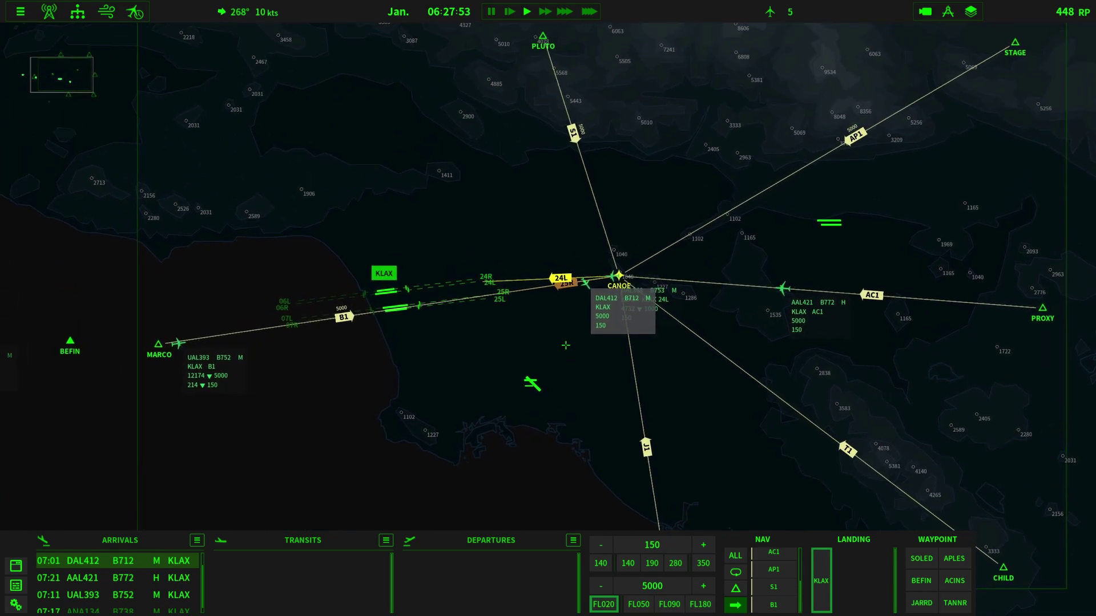
{"action": "scroll", "coordinate": [549, 57], "scroll_direction": "up", "scroll_amount": 1}
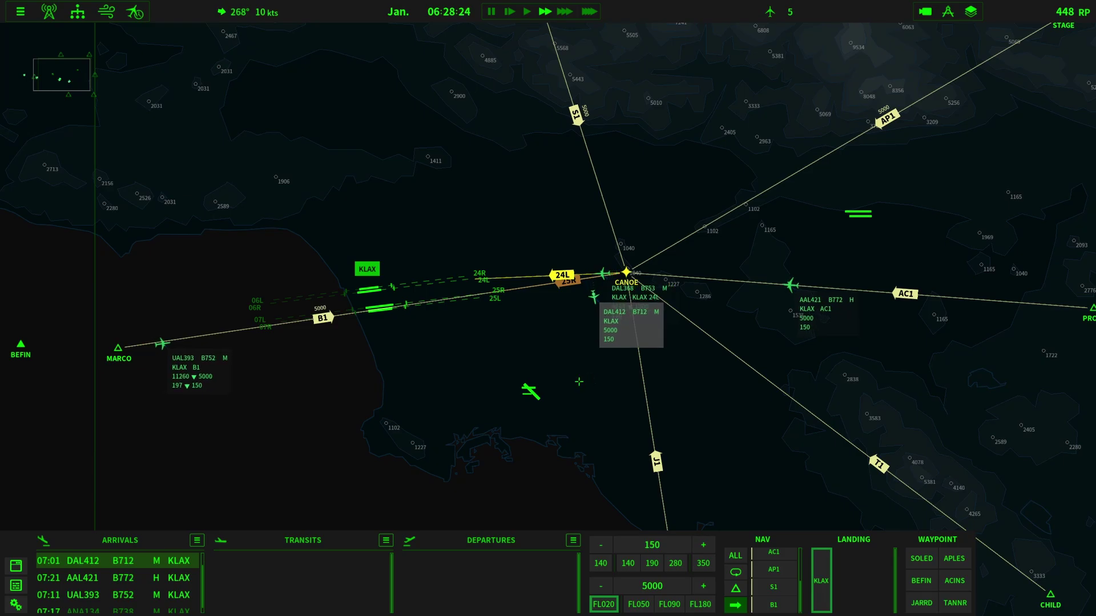
{"action": "scroll", "coordinate": [563, 354], "scroll_direction": "up", "scroll_amount": 1}
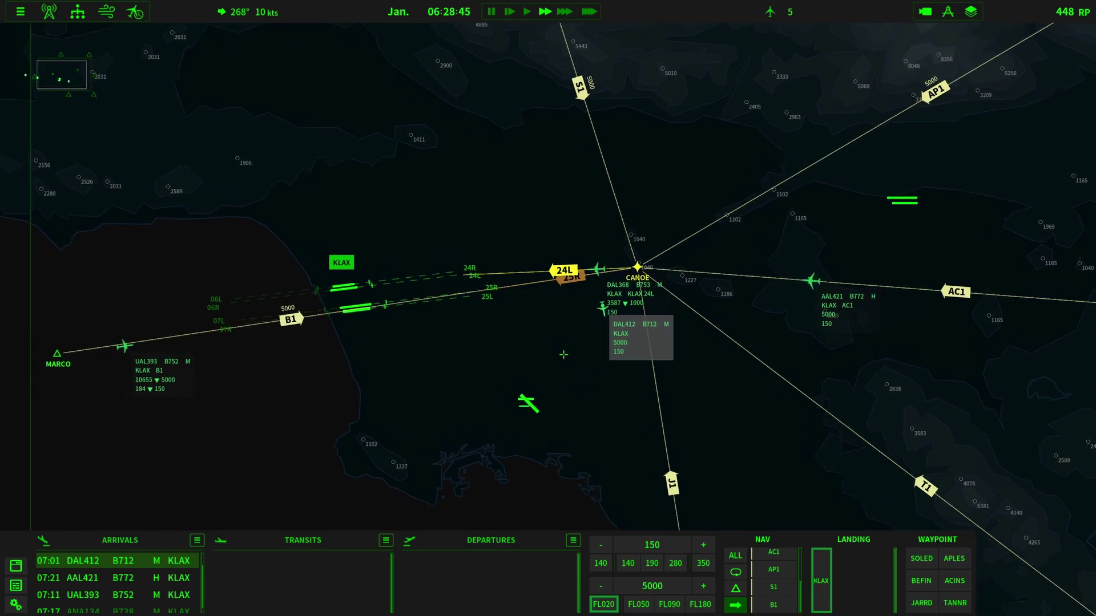
{"action": "scroll", "coordinate": [547, 312], "scroll_direction": "up", "scroll_amount": 1}
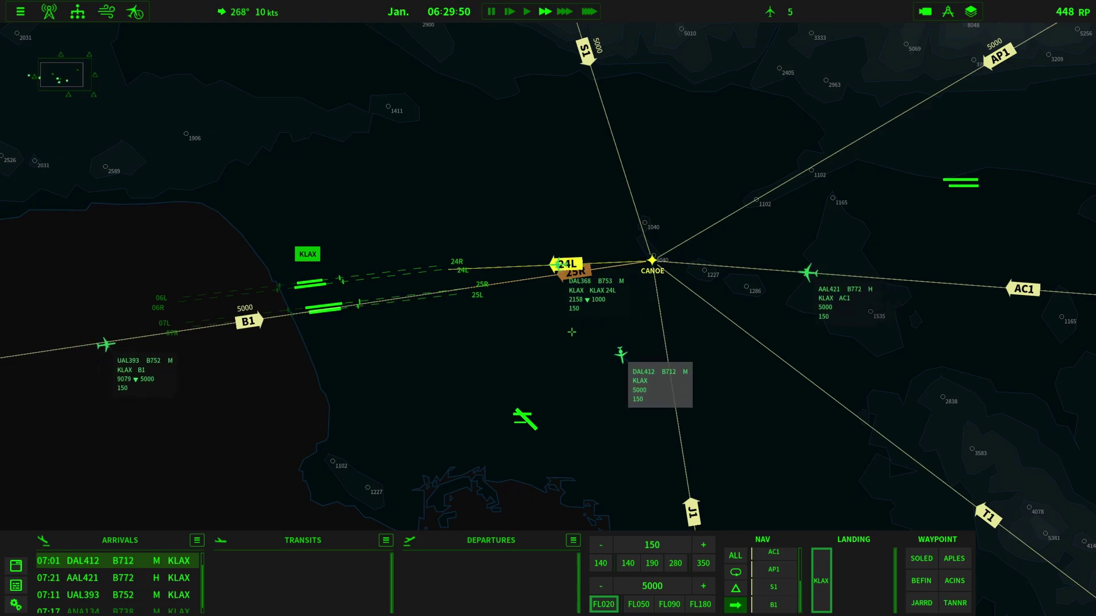
{"action": "scroll", "coordinate": [571, 331], "scroll_direction": "down", "scroll_amount": 1}
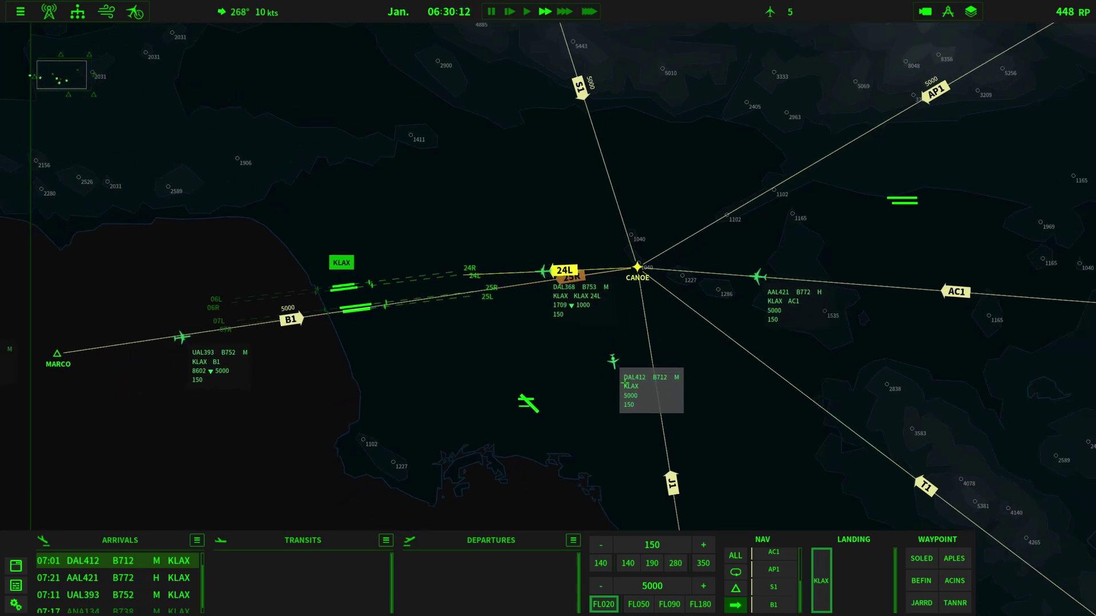
{"action": "left_click_drag", "start_coordinate": [628, 402], "coordinate": [629, 342]}
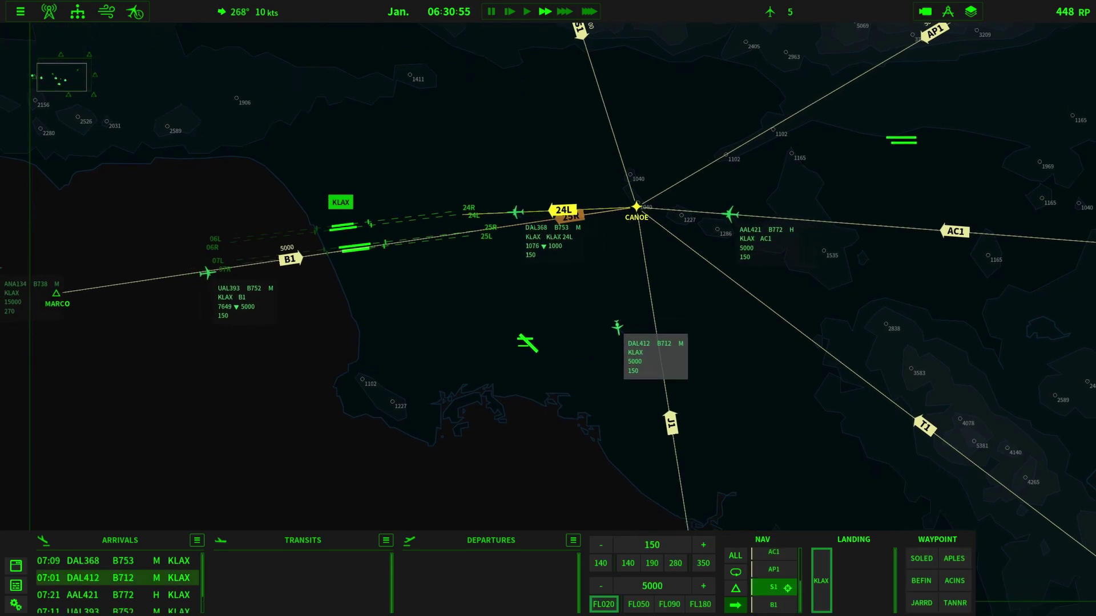
{"action": "scroll", "coordinate": [776, 589], "scroll_direction": "down", "scroll_amount": 2}
{"action": "left_click", "coordinate": [776, 591]}
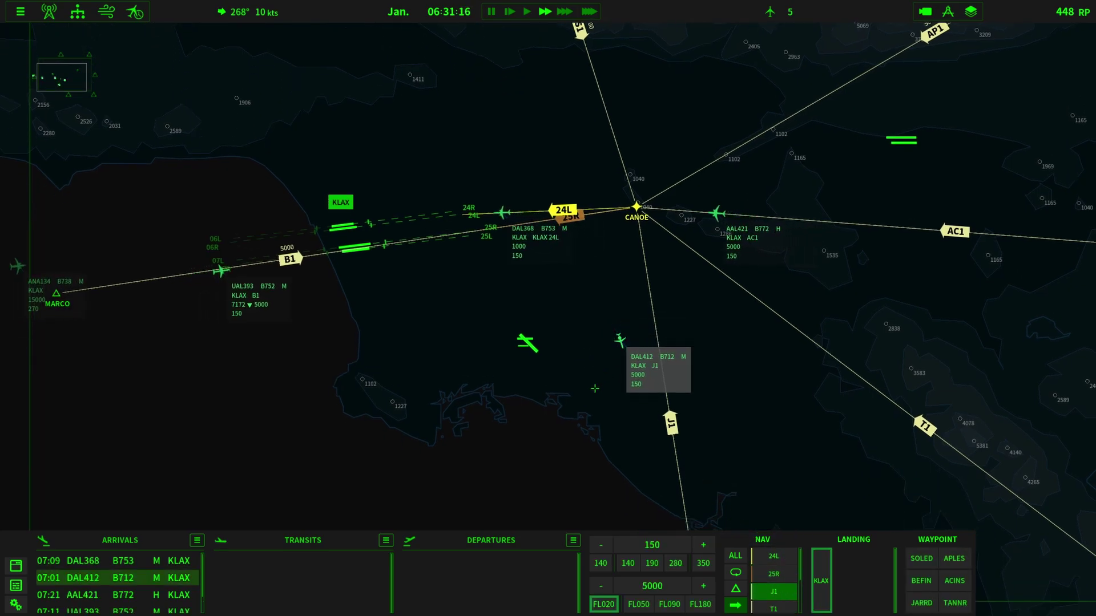
{"action": "left_click_drag", "start_coordinate": [594, 388], "coordinate": [620, 436]}
{"action": "left_click_drag", "start_coordinate": [590, 263], "coordinate": [616, 346]}
{"action": "scroll", "coordinate": [617, 345], "scroll_direction": "up", "scroll_amount": 2}
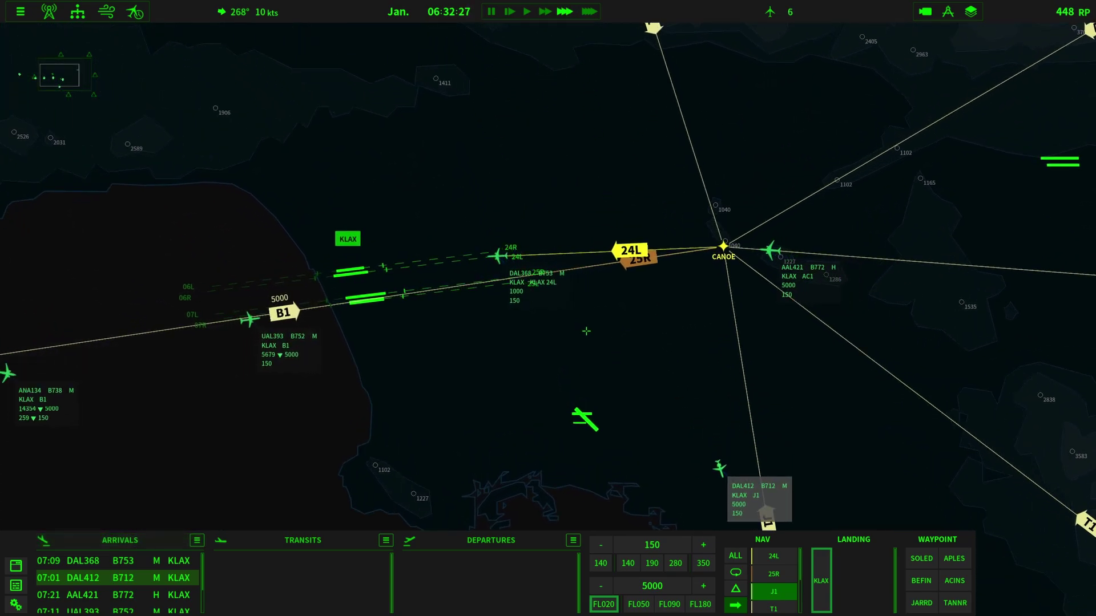
Track the approach on radar as DAL368, AAL421 and ANA134 land, reaching 2,255 RP
{"action": "scroll", "coordinate": [586, 331], "scroll_direction": "down", "scroll_amount": 3}
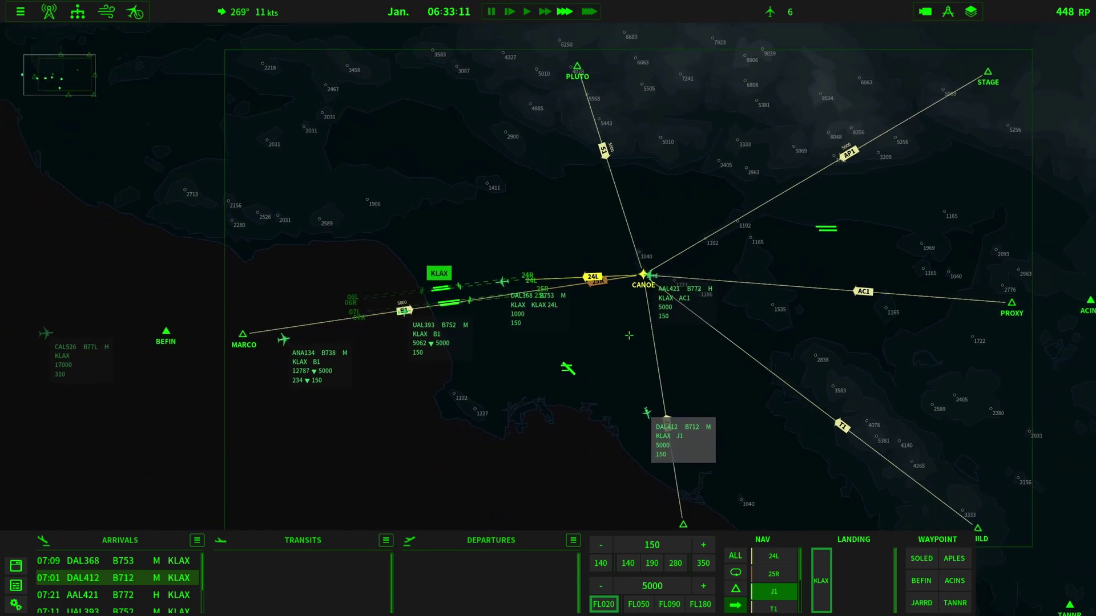
{"action": "scroll", "coordinate": [629, 335], "scroll_direction": "down", "scroll_amount": 1}
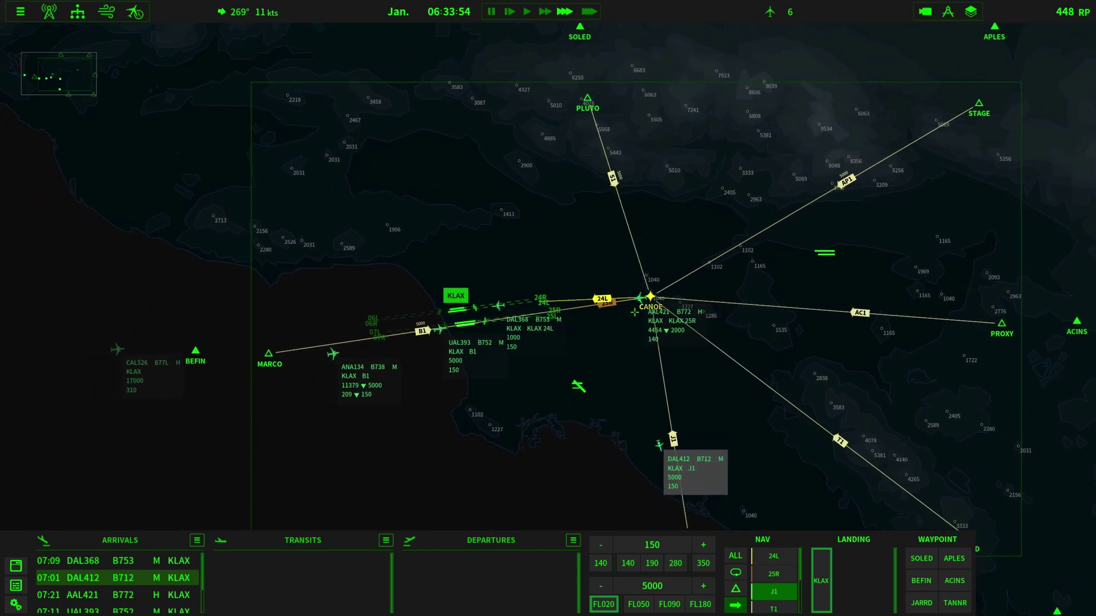
{"action": "scroll", "coordinate": [634, 312], "scroll_direction": "up", "scroll_amount": 1}
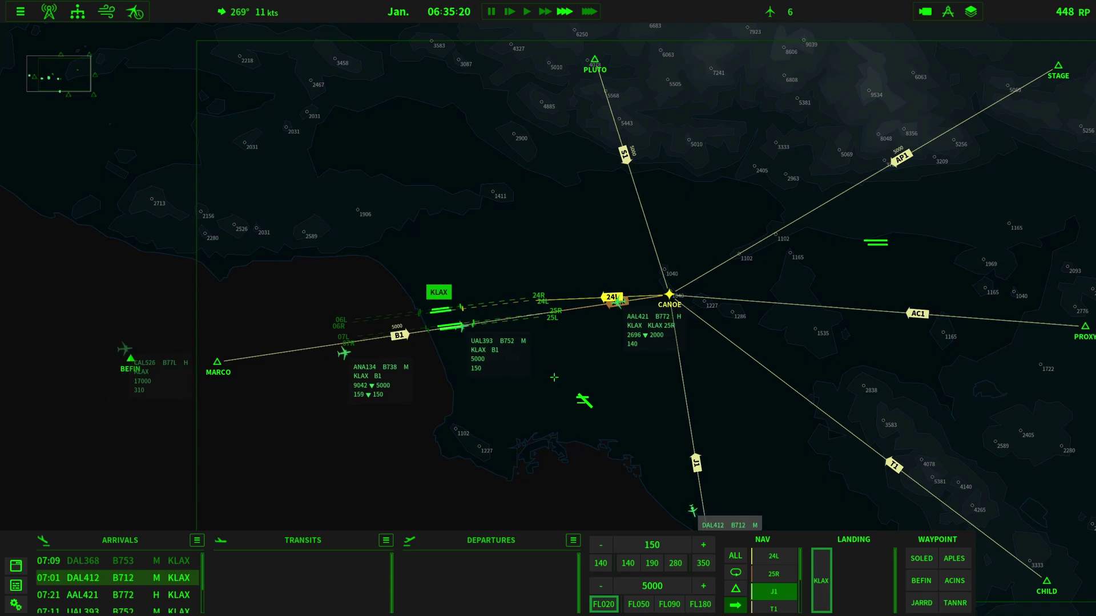
{"action": "scroll", "coordinate": [562, 375], "scroll_direction": "up", "scroll_amount": 1}
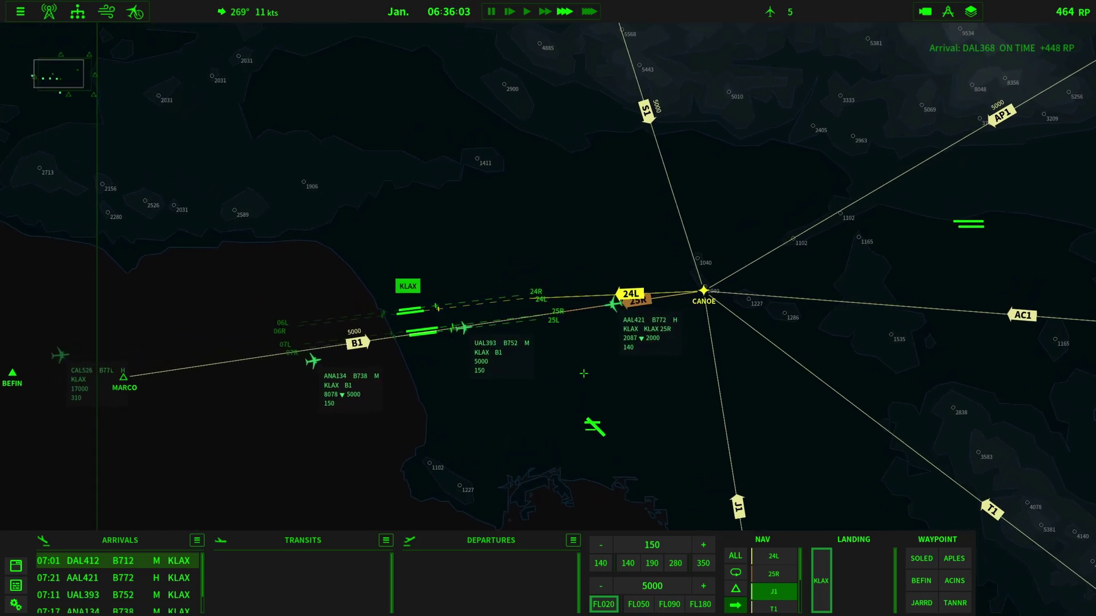
{"action": "scroll", "coordinate": [583, 373], "scroll_direction": "down", "scroll_amount": 2}
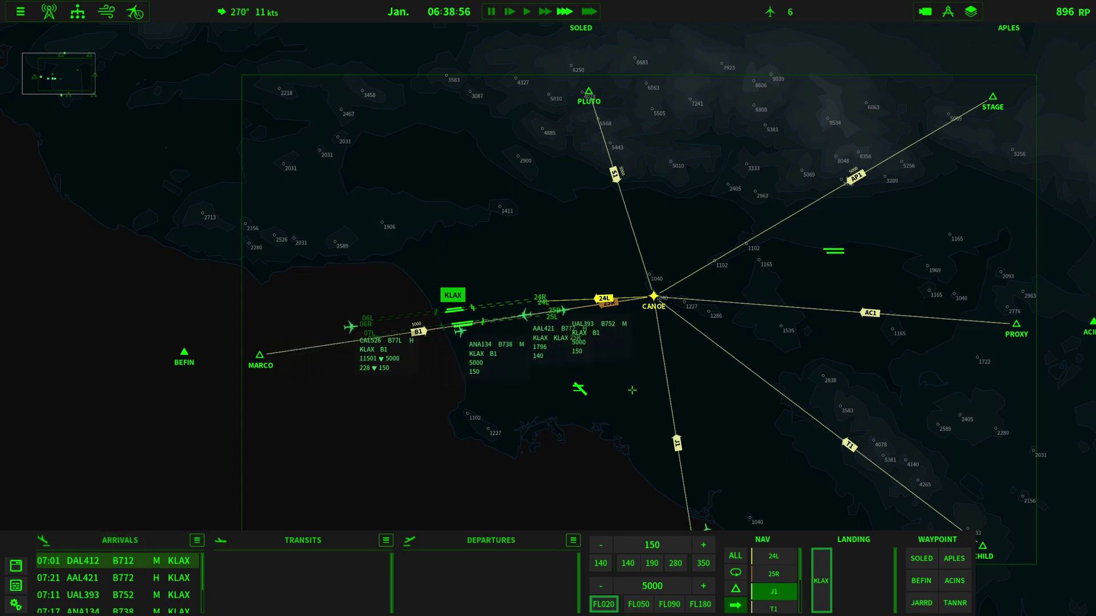
{"action": "mouse_move", "coordinate": [632, 391]}
{"action": "left_mouse_down"}
{"action": "mouse_move", "coordinate": [606, 337]}
{"action": "mouse_move", "coordinate": [615, 393]}
{"action": "mouse_move", "coordinate": [630, 403]}
{"action": "left_mouse_up"}
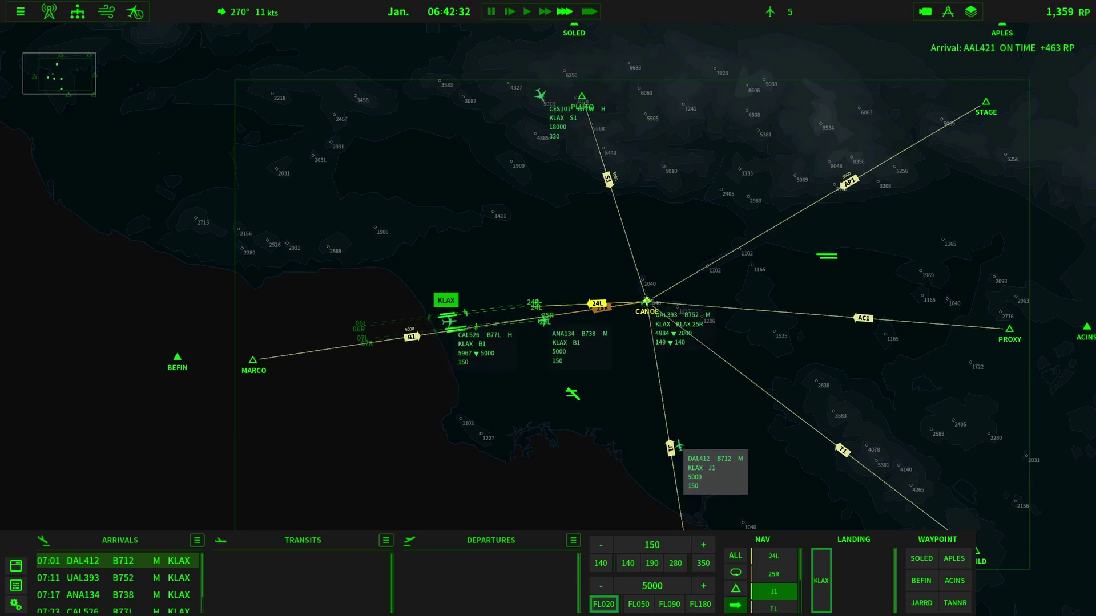
{"action": "scroll", "coordinate": [616, 320], "scroll_direction": "up", "scroll_amount": 2}
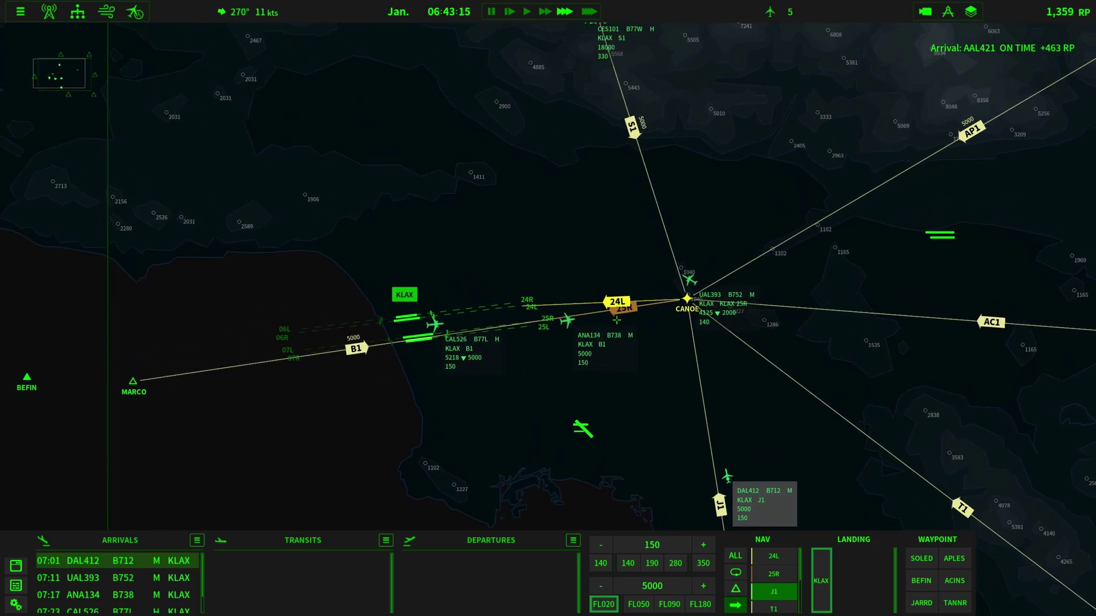
{"action": "scroll", "coordinate": [617, 321], "scroll_direction": "down", "scroll_amount": 1}
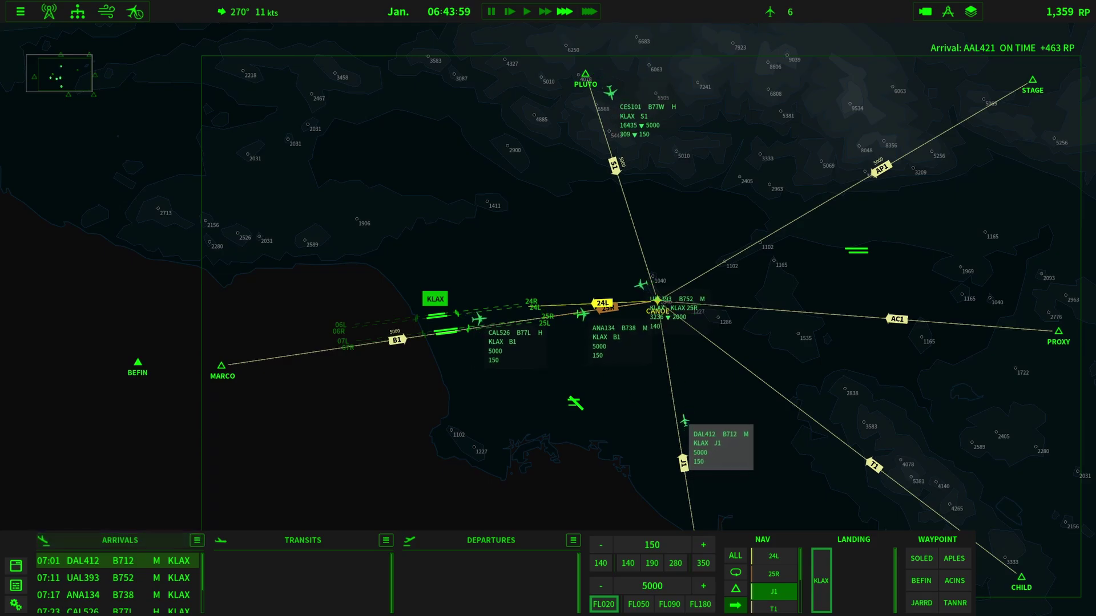
{"action": "mouse_move", "coordinate": [605, 512]}
{"action": "left_mouse_down"}
{"action": "mouse_move", "coordinate": [569, 447]}
{"action": "mouse_move", "coordinate": [589, 522]}
{"action": "left_mouse_up"}
{"action": "scroll", "coordinate": [615, 410], "scroll_direction": "up", "scroll_amount": 1}
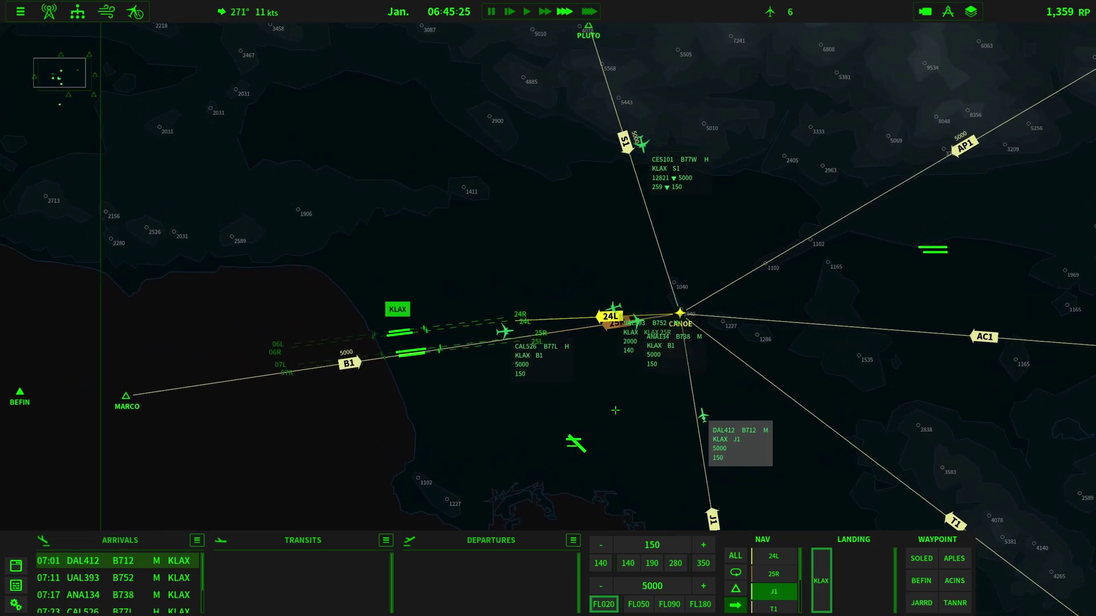
{"action": "scroll", "coordinate": [615, 410], "scroll_direction": "down", "scroll_amount": 1}
{"action": "scroll", "coordinate": [632, 396], "scroll_direction": "up", "scroll_amount": 1}
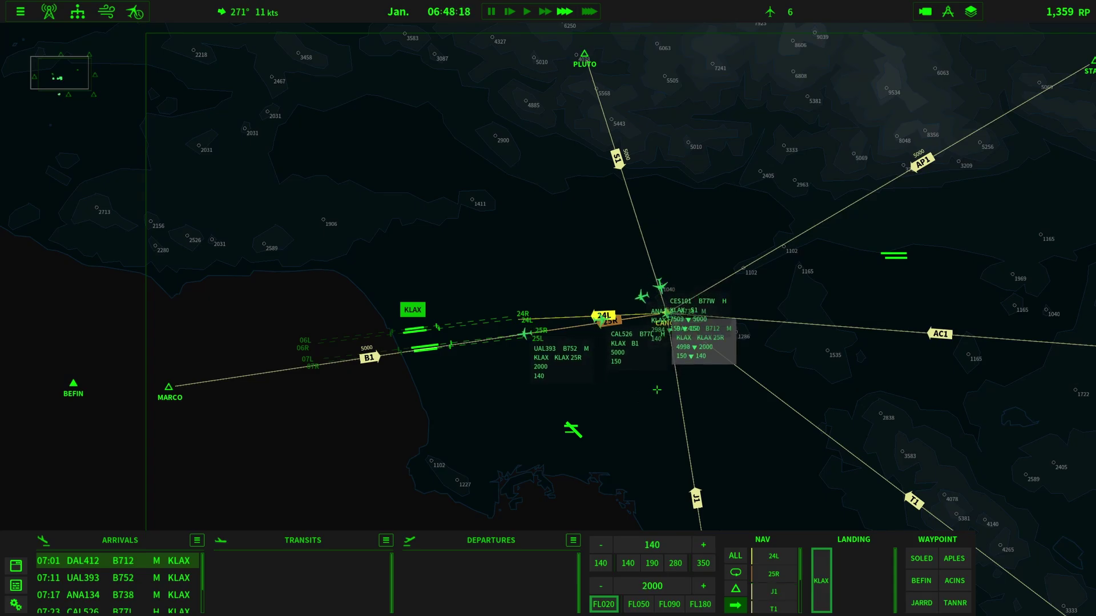
{"action": "scroll", "coordinate": [656, 390], "scroll_direction": "up", "scroll_amount": 2}
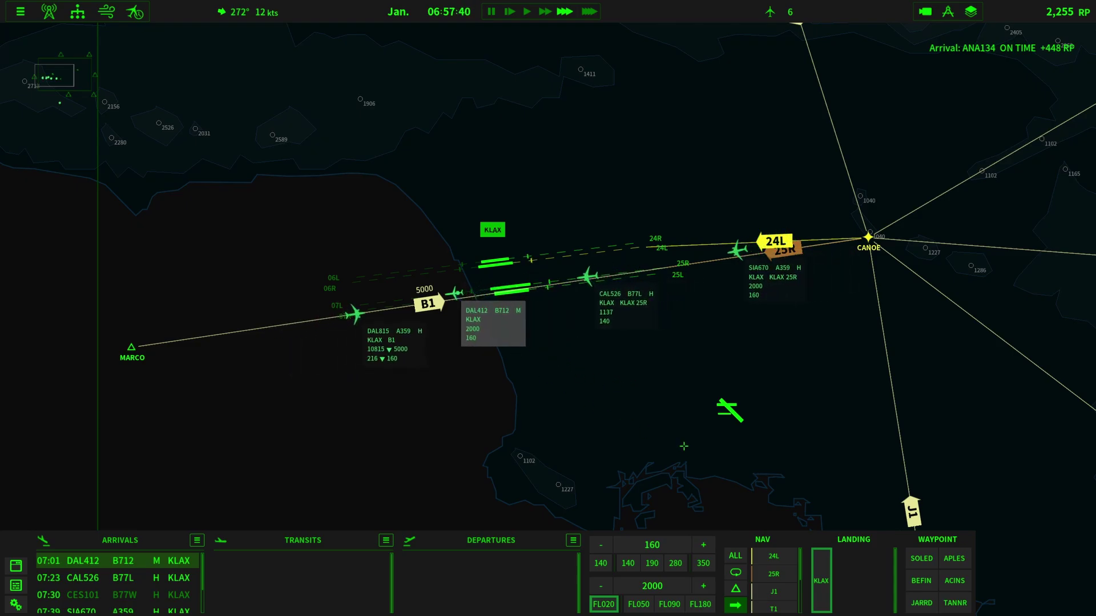
{"action": "left_click_drag", "start_coordinate": [684, 446], "coordinate": [580, 397]}
{"action": "scroll", "coordinate": [593, 408], "scroll_direction": "down", "scroll_amount": 3}
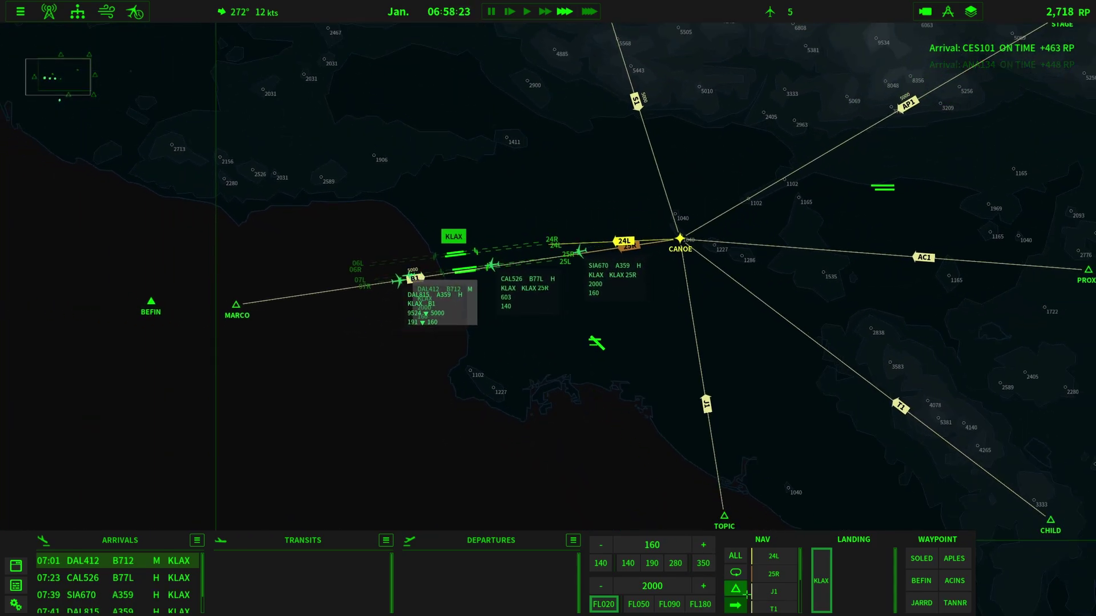
{"action": "scroll", "coordinate": [586, 379], "scroll_direction": "up", "scroll_amount": 2}
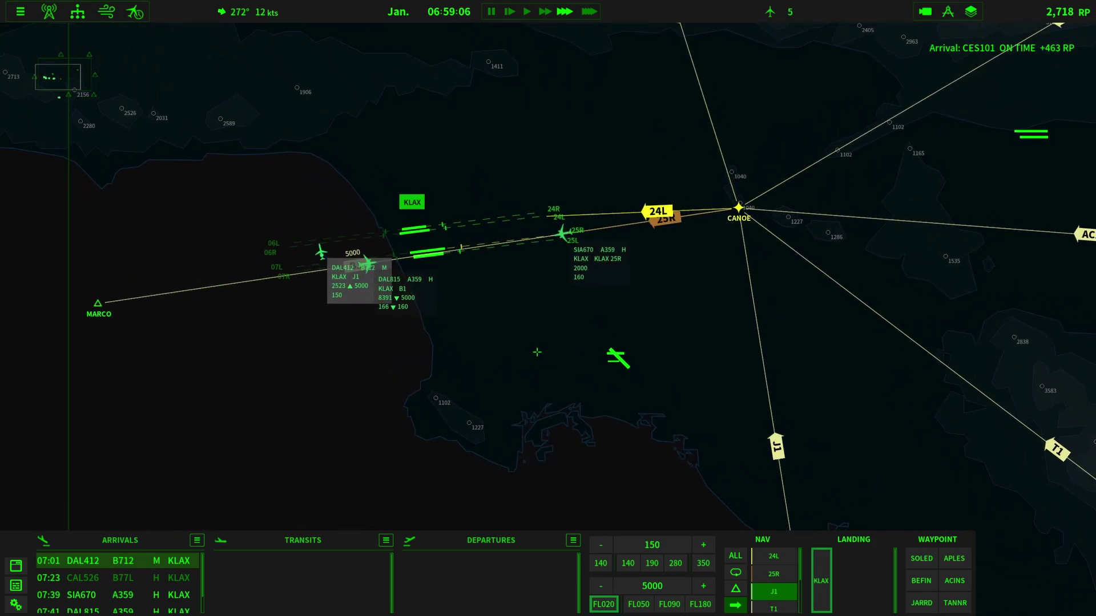
{"action": "left_click_drag", "start_coordinate": [533, 367], "coordinate": [546, 369]}
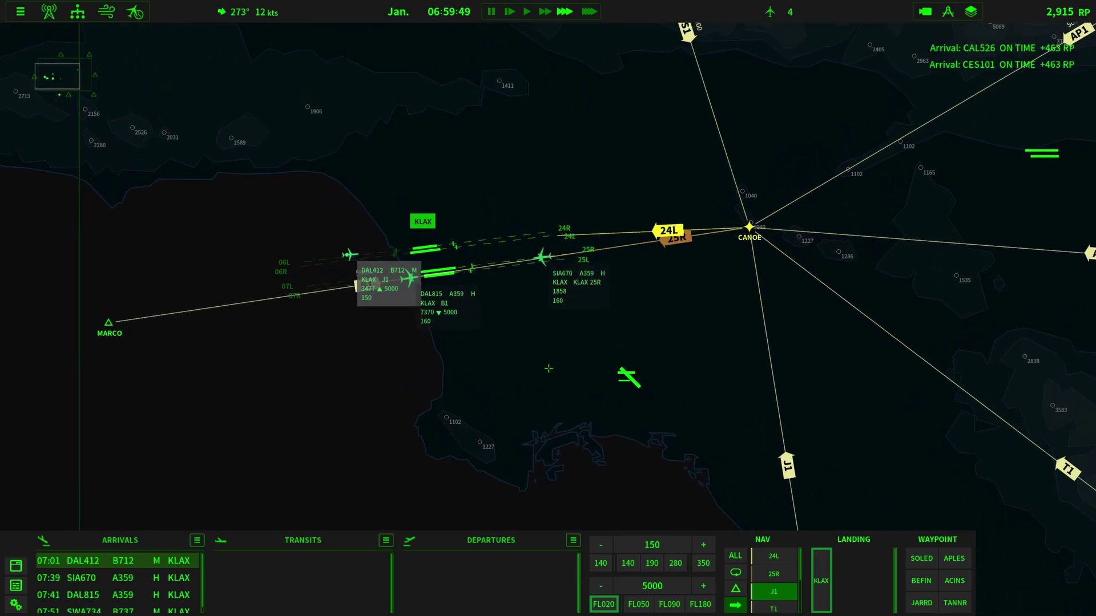
{"action": "scroll", "coordinate": [548, 369], "scroll_direction": "down", "scroll_amount": 2}
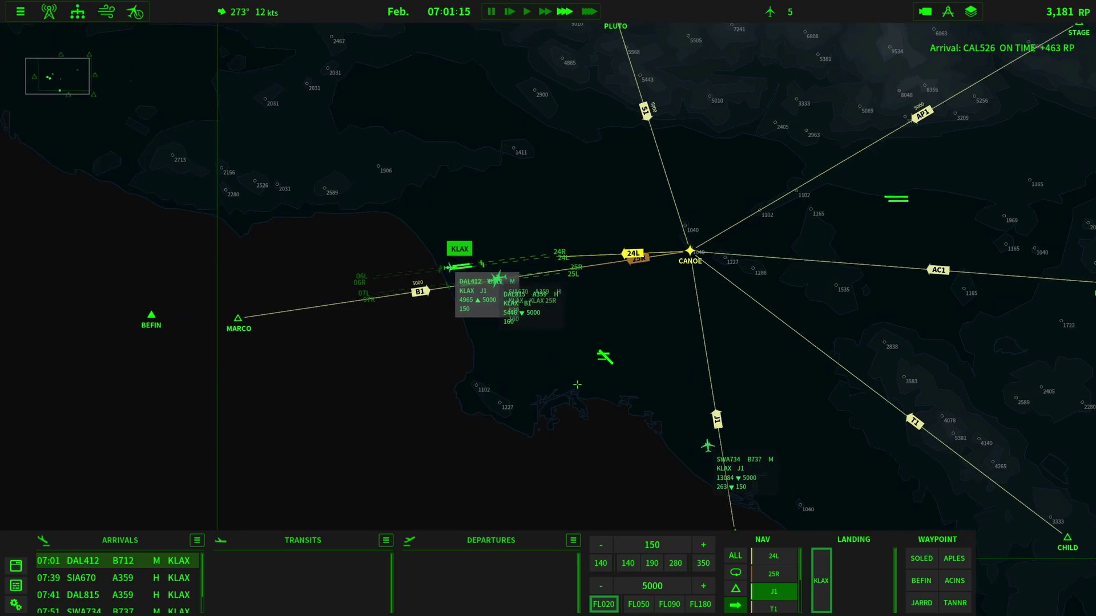
{"action": "left_click_drag", "start_coordinate": [550, 362], "coordinate": [500, 345]}
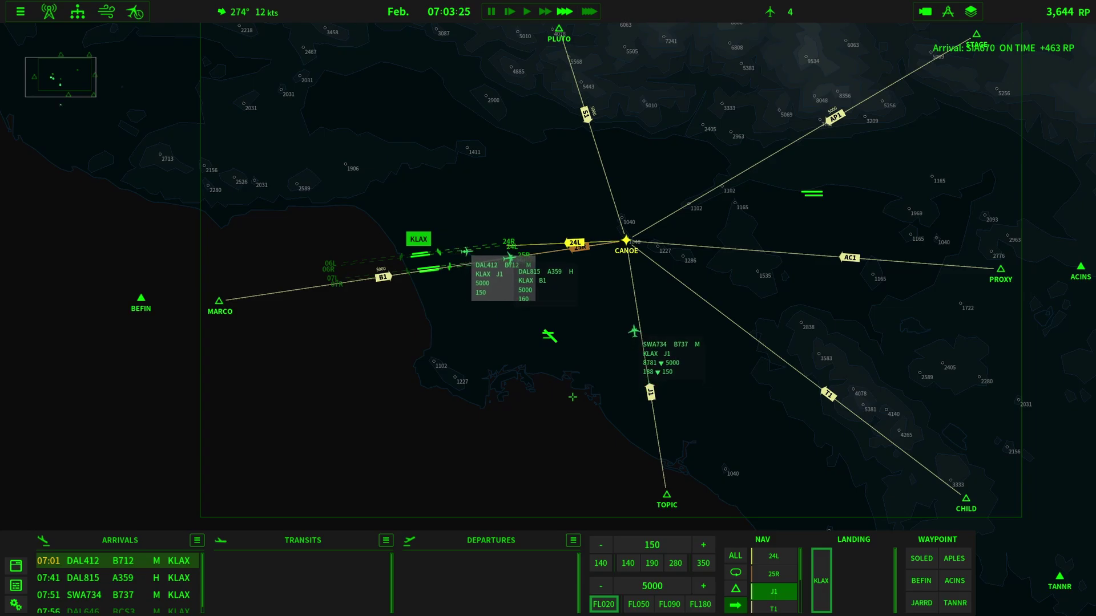
{"action": "left_click_drag", "start_coordinate": [541, 369], "coordinate": [547, 393]}
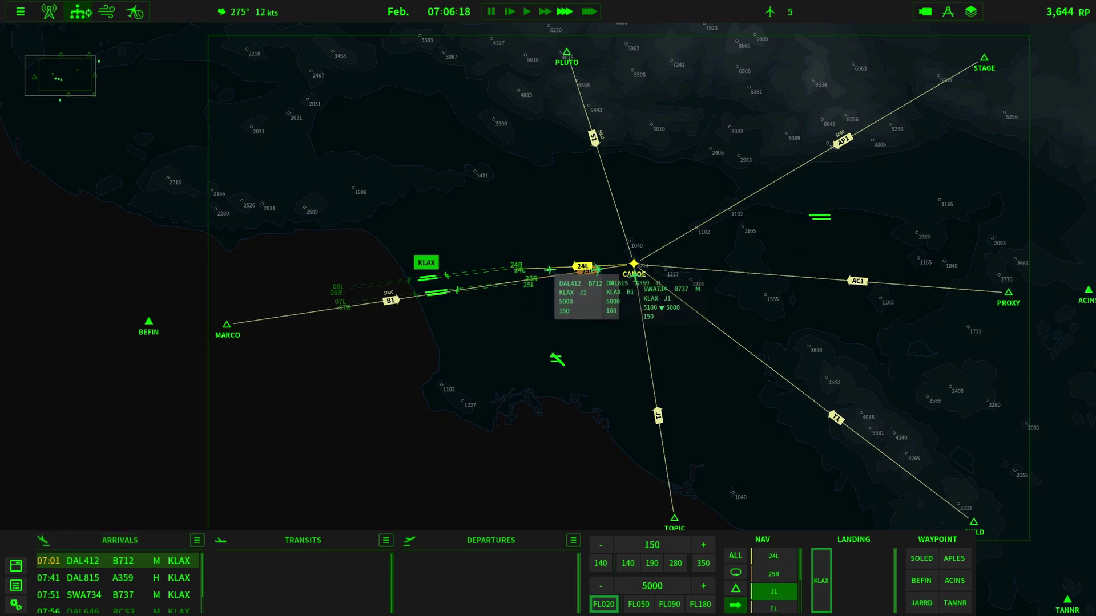
Show the route list in Management, leaving the 25R route's name tag visible
{"action": "left_click", "coordinate": [77, 12]}
{"action": "left_click", "coordinate": [144, 103]}
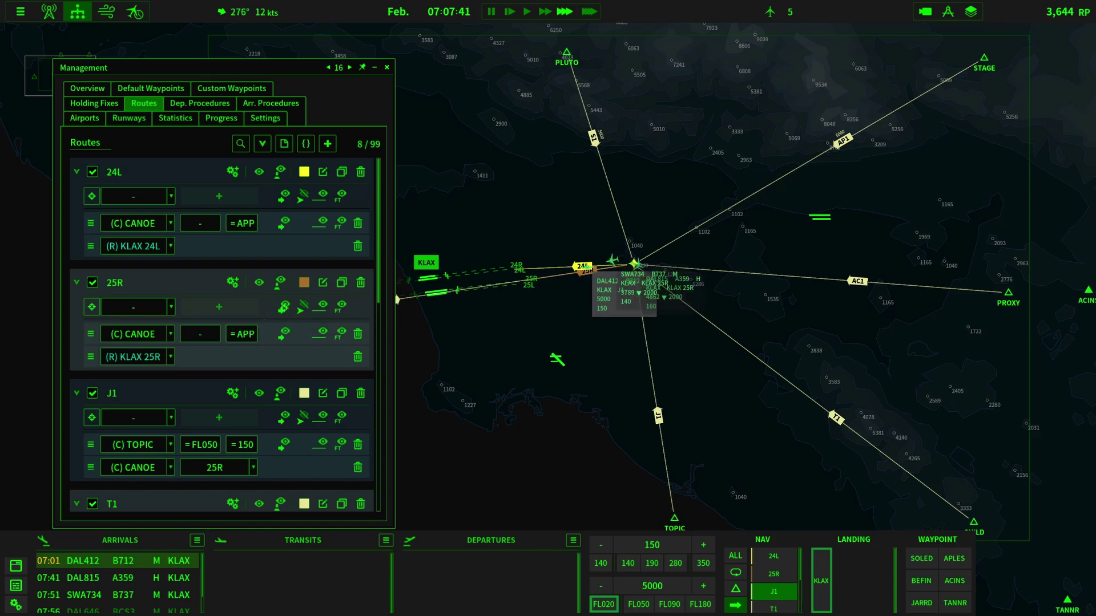
{"action": "left_click", "coordinate": [283, 307]}
{"action": "left_click", "coordinate": [283, 307]}
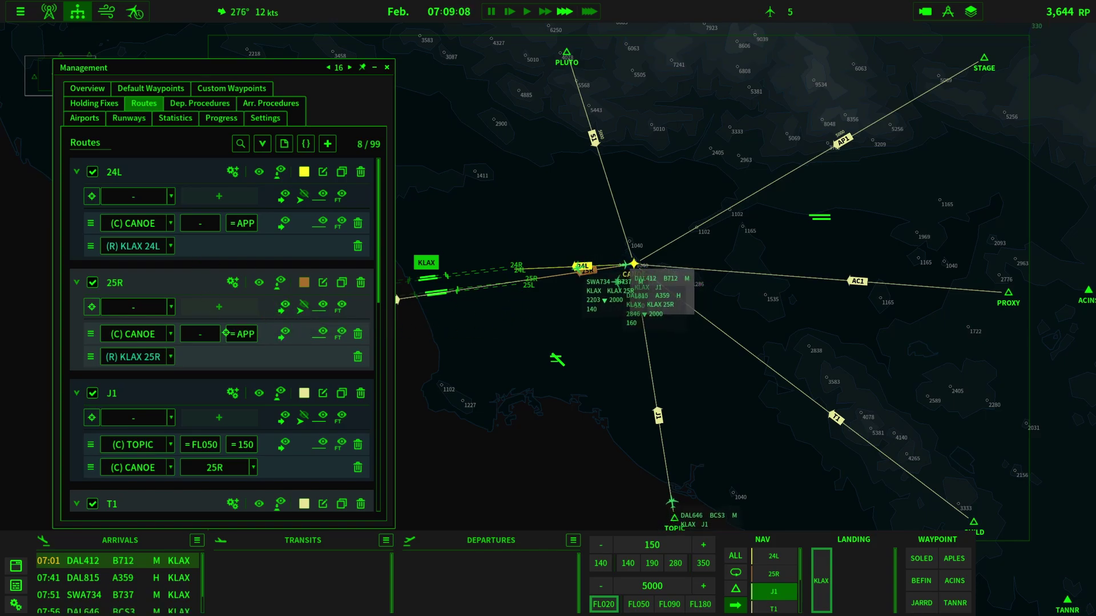
Hide the S1 route's name tag in the route list
{"action": "scroll", "coordinate": [226, 333], "scroll_direction": "down", "scroll_amount": 10}
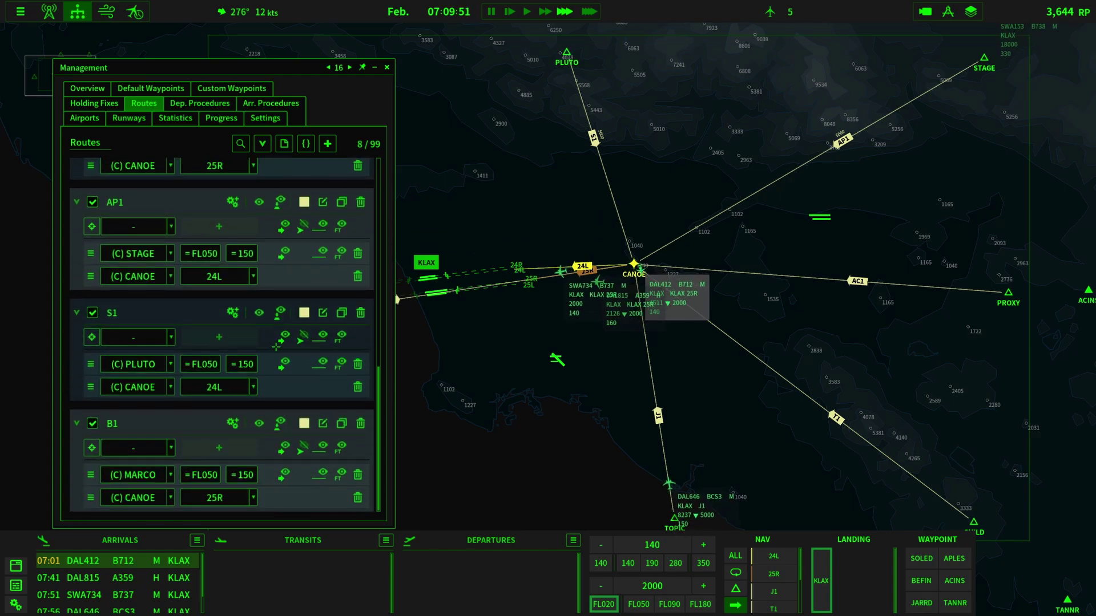
{"action": "left_click", "coordinate": [284, 337]}
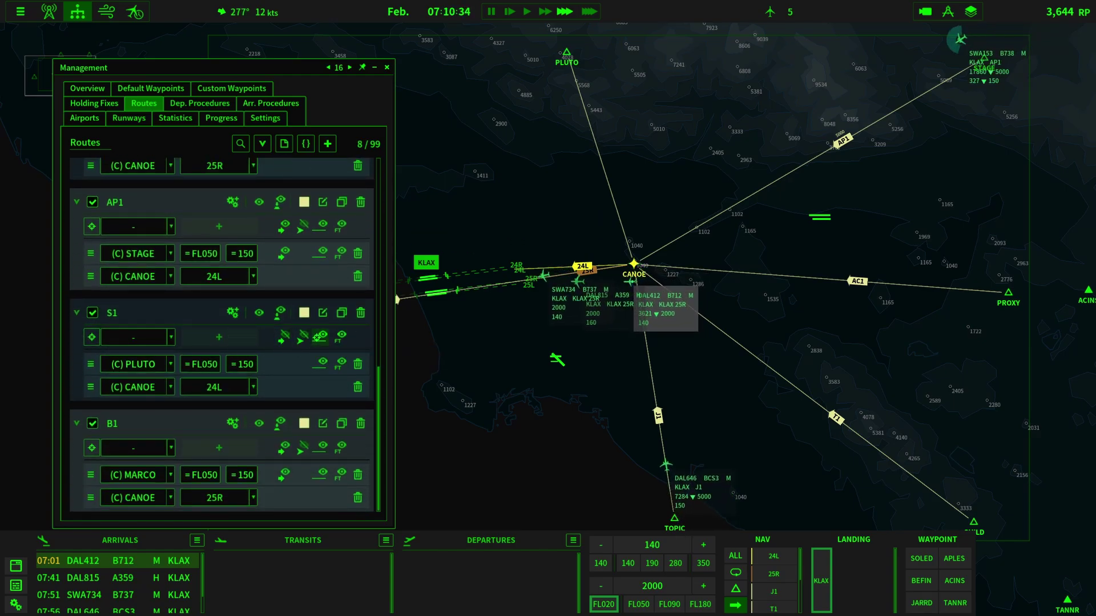
{"action": "left_click", "coordinate": [318, 338]}
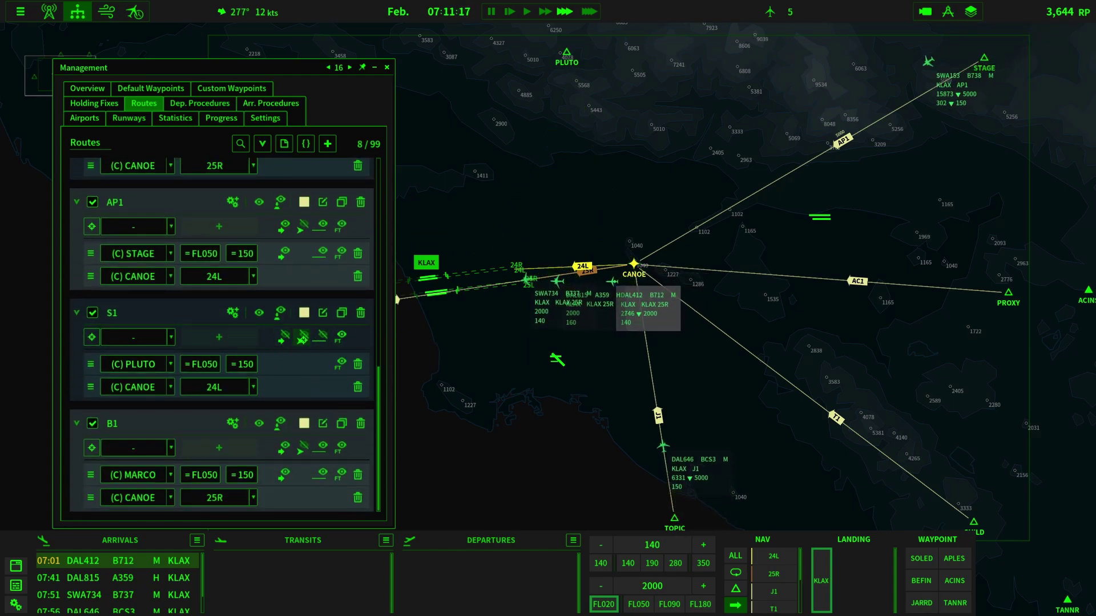
{"action": "left_click", "coordinate": [303, 337]}
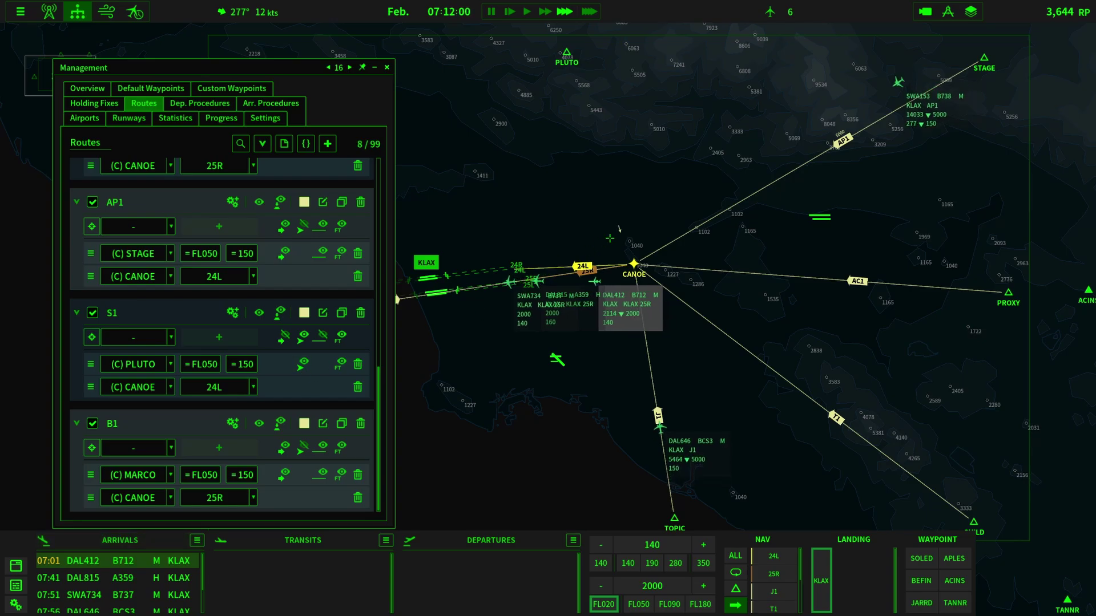
Hide the AP1 route line from CANOE to STAGE and its name tag
{"action": "scroll", "coordinate": [609, 238], "scroll_direction": "up", "scroll_amount": 2}
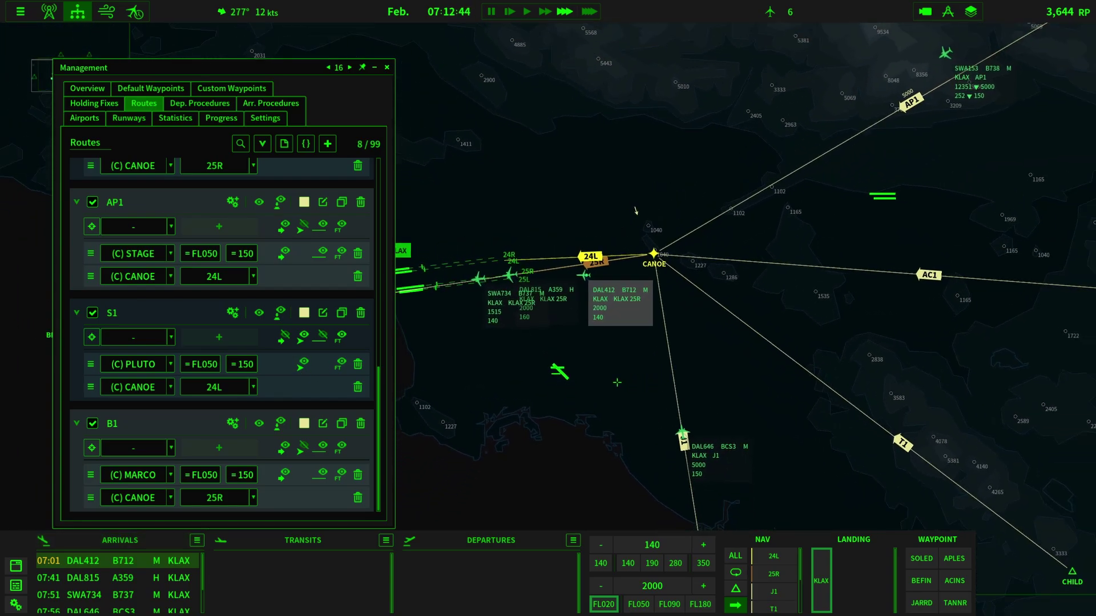
{"action": "scroll", "coordinate": [616, 382], "scroll_direction": "down", "scroll_amount": 1}
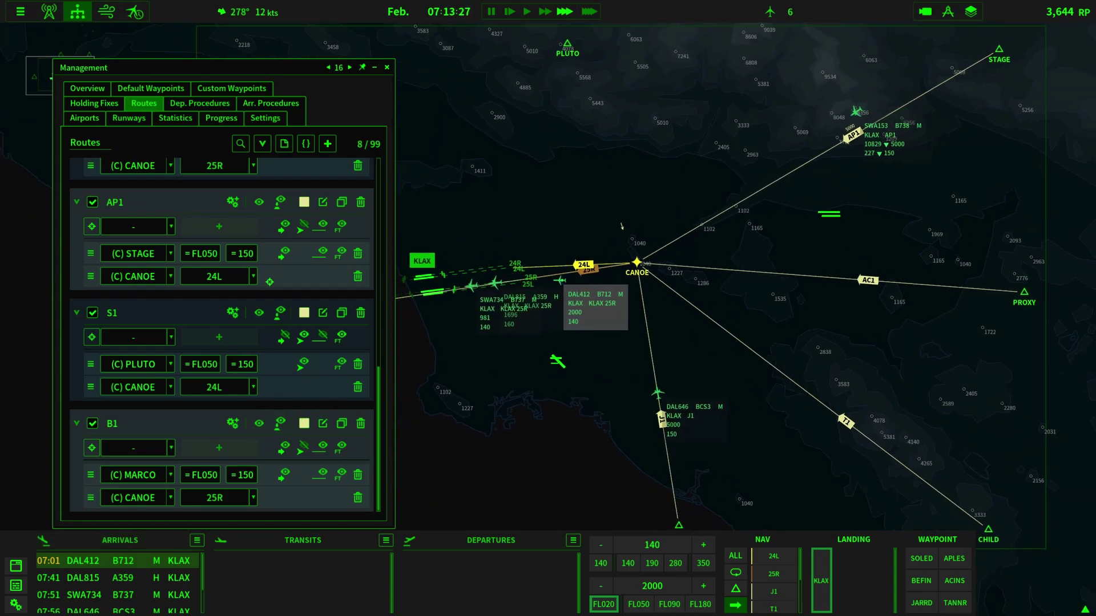
{"action": "left_click", "coordinate": [322, 225]}
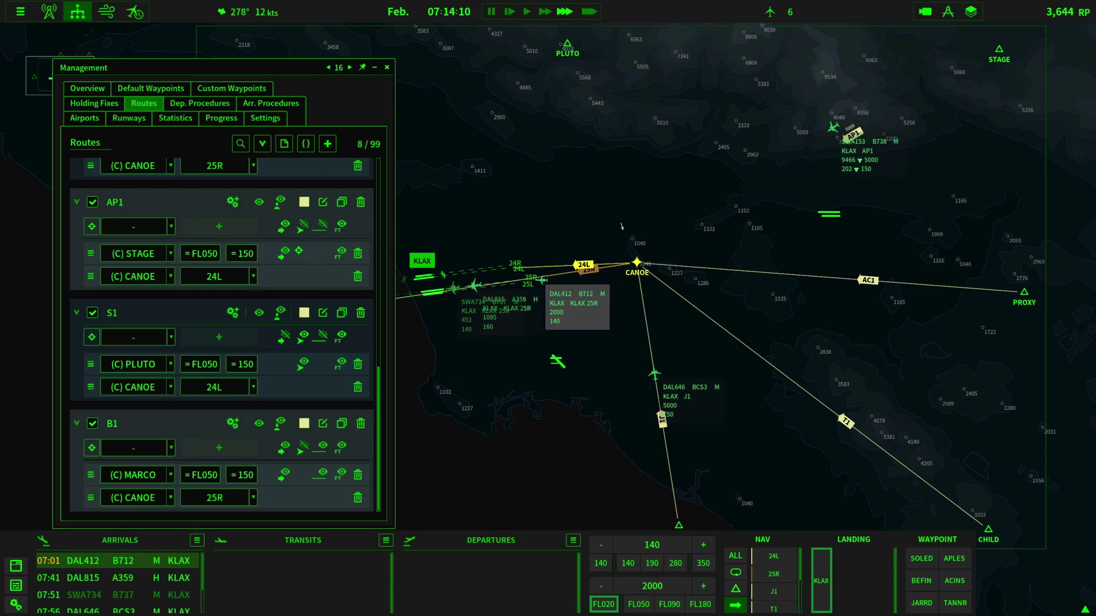
{"action": "left_click", "coordinate": [283, 227]}
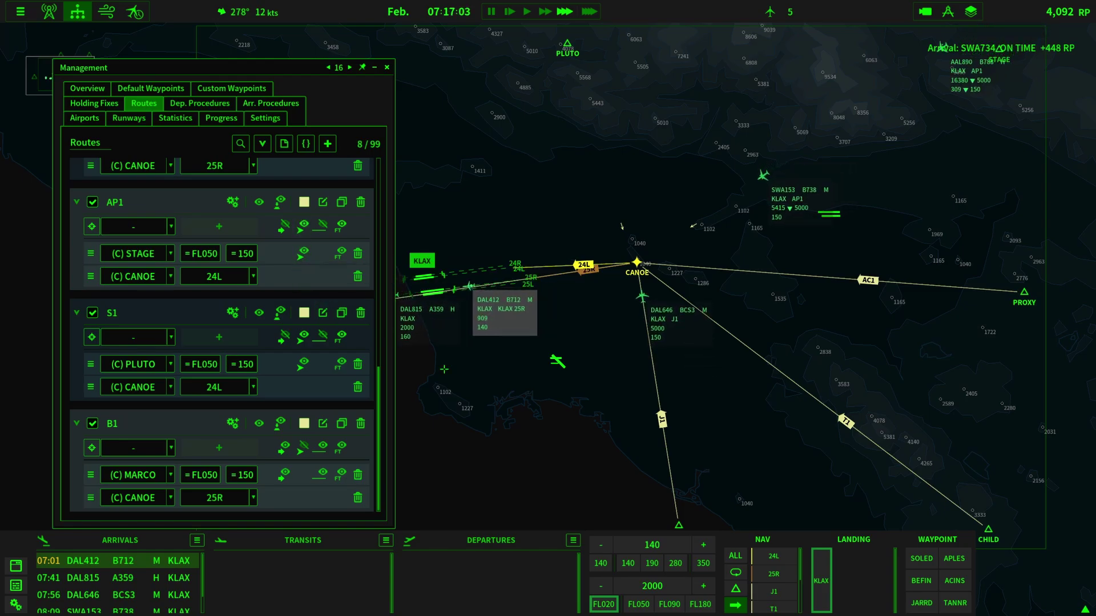
{"action": "left_click_drag", "start_coordinate": [590, 352], "coordinate": [580, 390]}
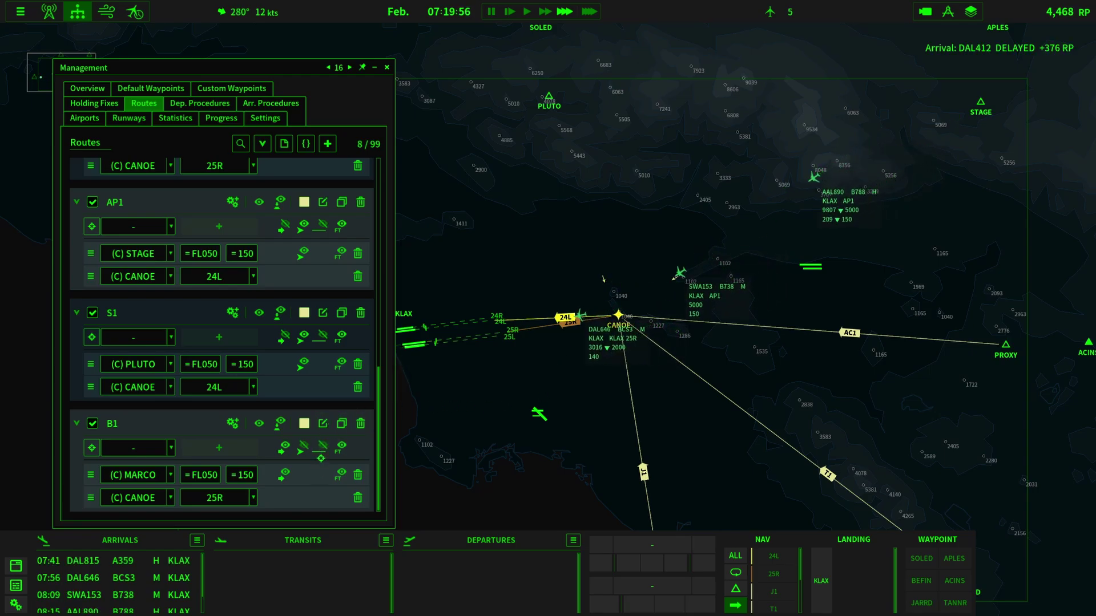
{"action": "scroll", "coordinate": [318, 450], "scroll_direction": "up", "scroll_amount": 5}
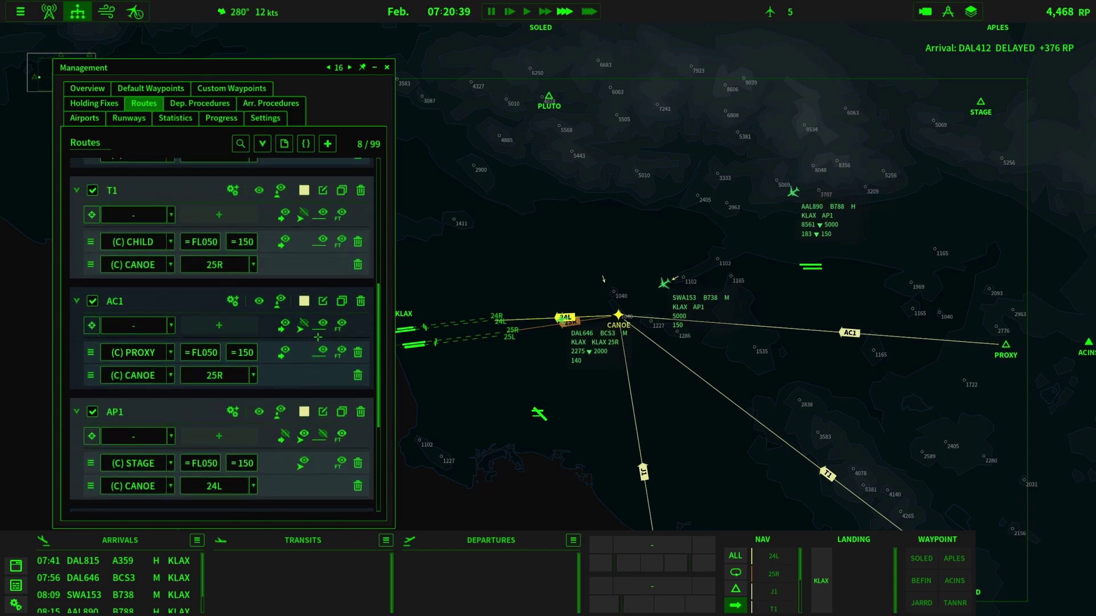
{"action": "scroll", "coordinate": [322, 303], "scroll_direction": "up", "scroll_amount": 2}
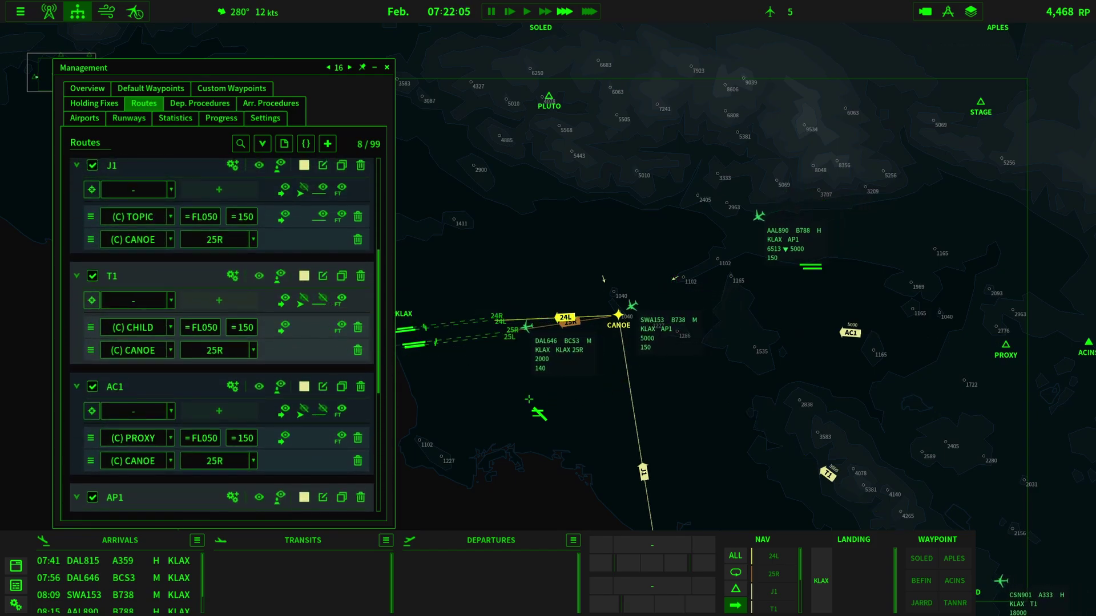
{"action": "scroll", "coordinate": [331, 340], "scroll_direction": "up", "scroll_amount": 2}
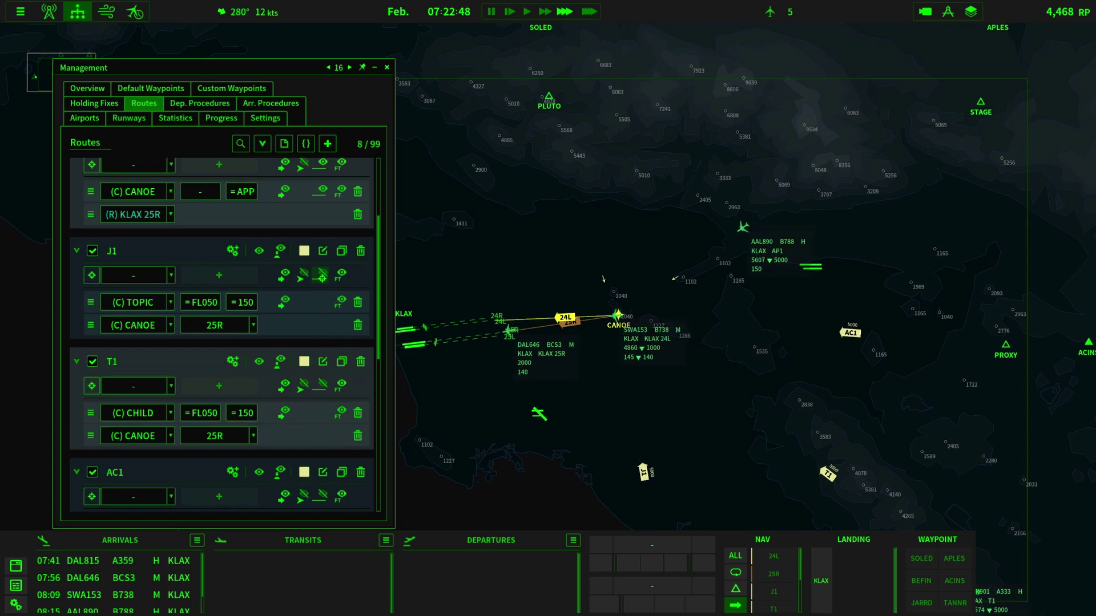
Close the route management panel and follow the radar as SWA153 and DAL815 land
{"action": "key", "text": "Escape"}
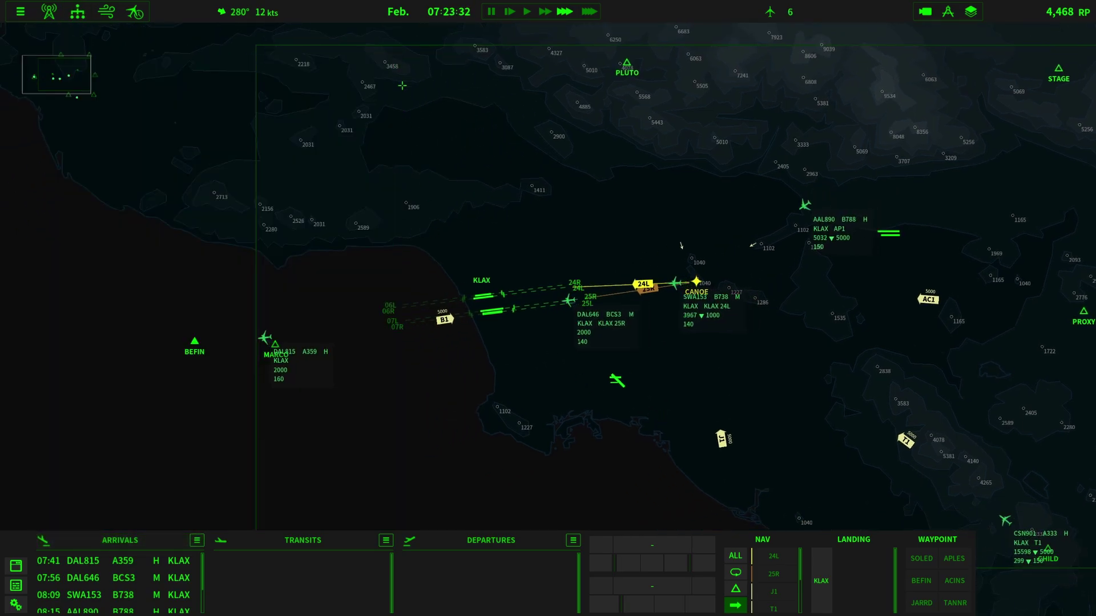
{"action": "scroll", "coordinate": [542, 386], "scroll_direction": "down", "scroll_amount": 2}
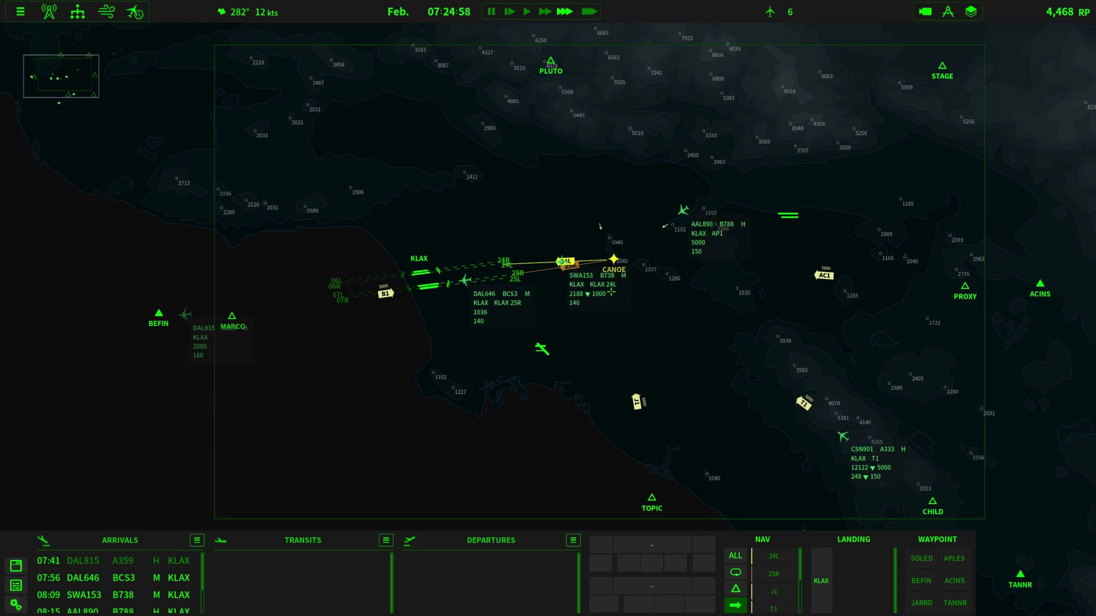
{"action": "mouse_move", "coordinate": [516, 440]}
{"action": "left_mouse_down"}
{"action": "mouse_move", "coordinate": [487, 364]}
{"action": "mouse_move", "coordinate": [520, 422]}
{"action": "left_mouse_up"}
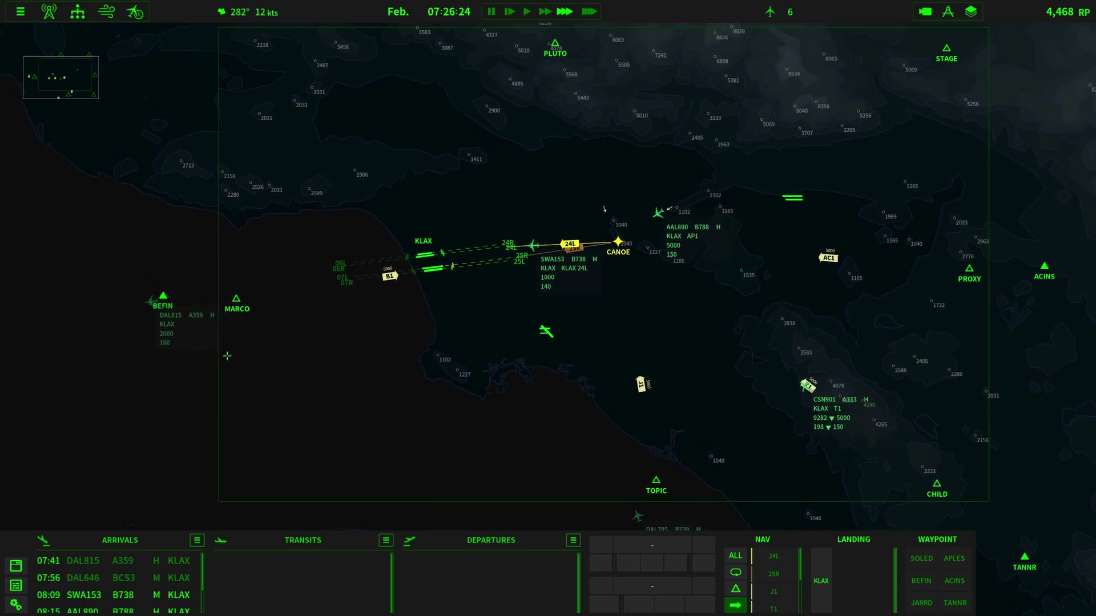
{"action": "scroll", "coordinate": [604, 269], "scroll_direction": "up", "scroll_amount": 2}
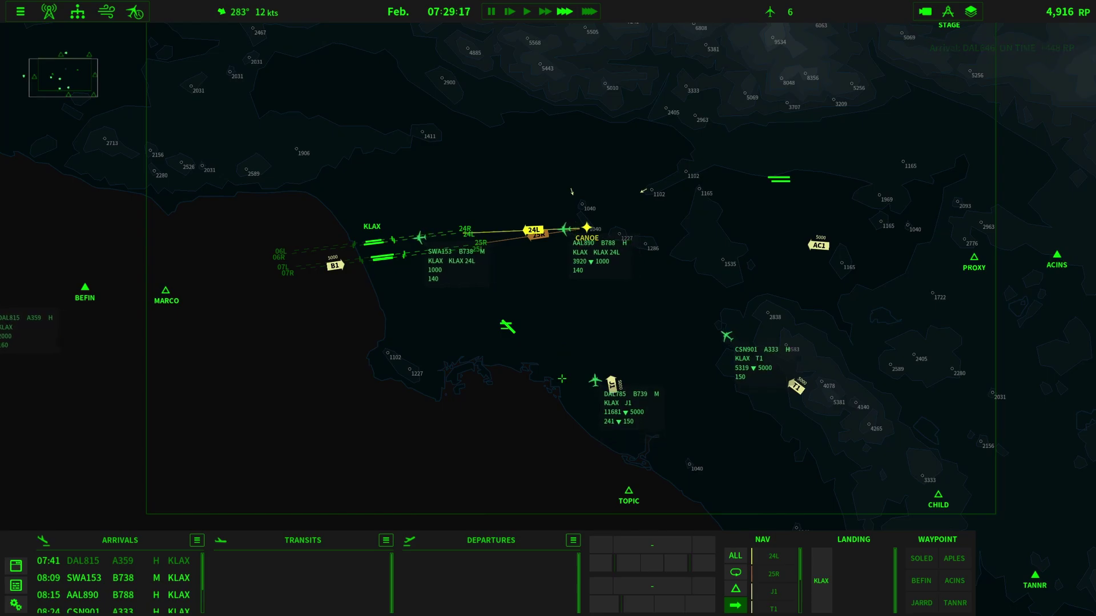
{"action": "left_click_drag", "start_coordinate": [612, 384], "coordinate": [634, 407]}
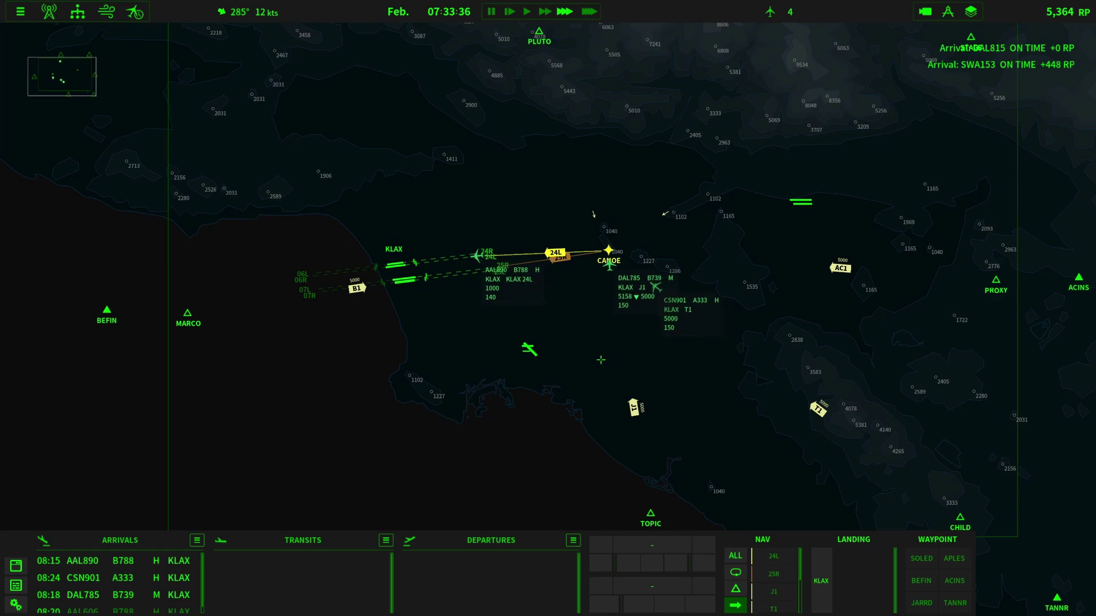
{"action": "scroll", "coordinate": [601, 360], "scroll_direction": "up", "scroll_amount": 1}
{"action": "scroll", "coordinate": [600, 359], "scroll_direction": "up", "scroll_amount": 1}
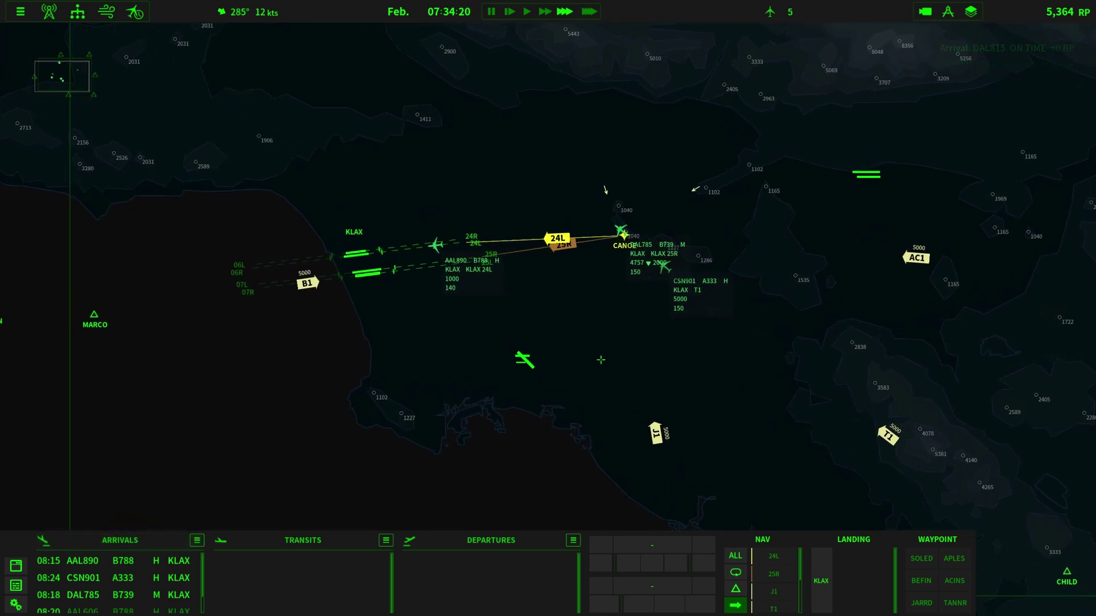